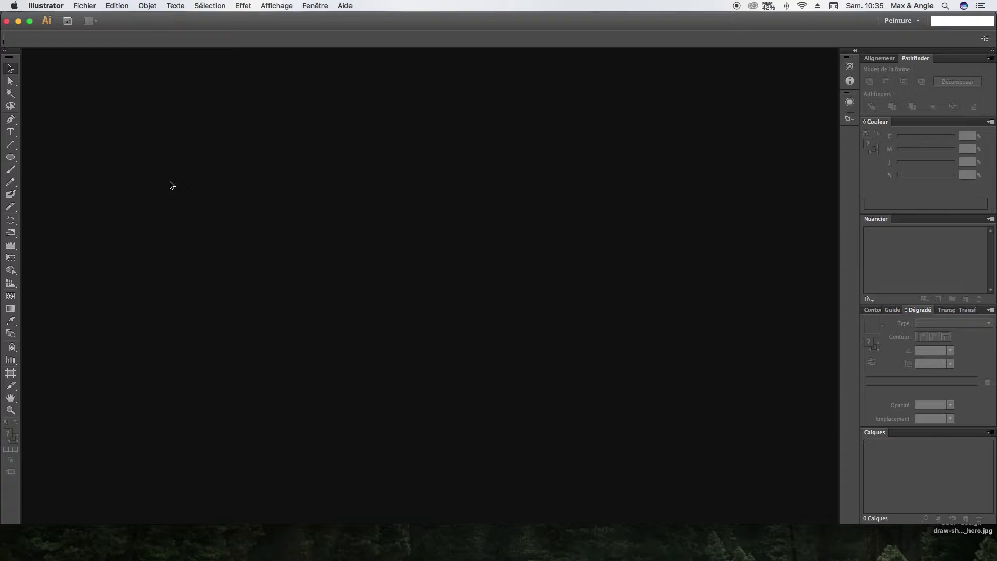
Start a new document and name it TUTORIEL.
click(125, 257)
click(86, 7)
click(97, 19)
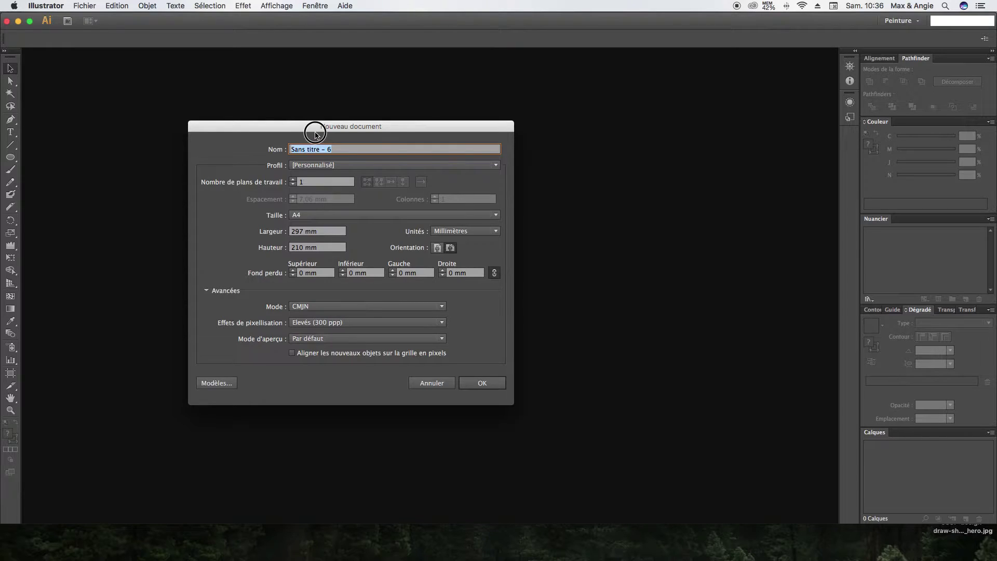
drag(353, 130, 453, 97)
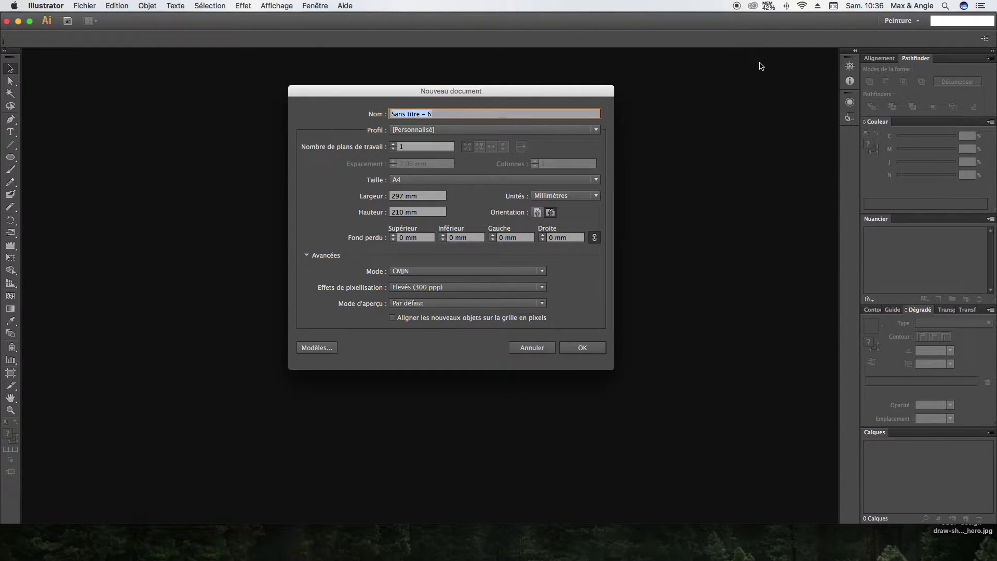
text(TUTORIEL)
Check the available document profiles and step the number of artboards up and back down to 1.
click(477, 129)
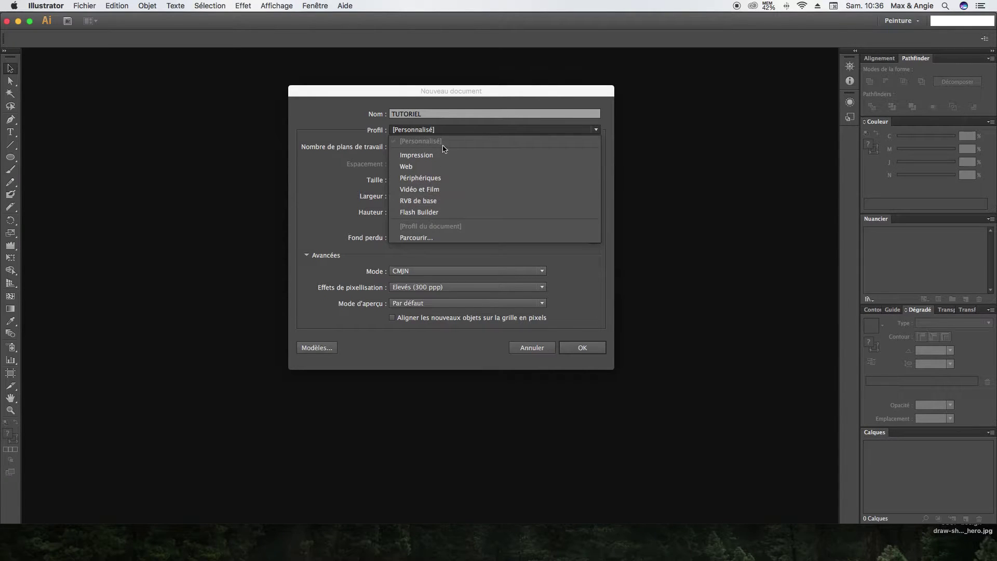
click(352, 137)
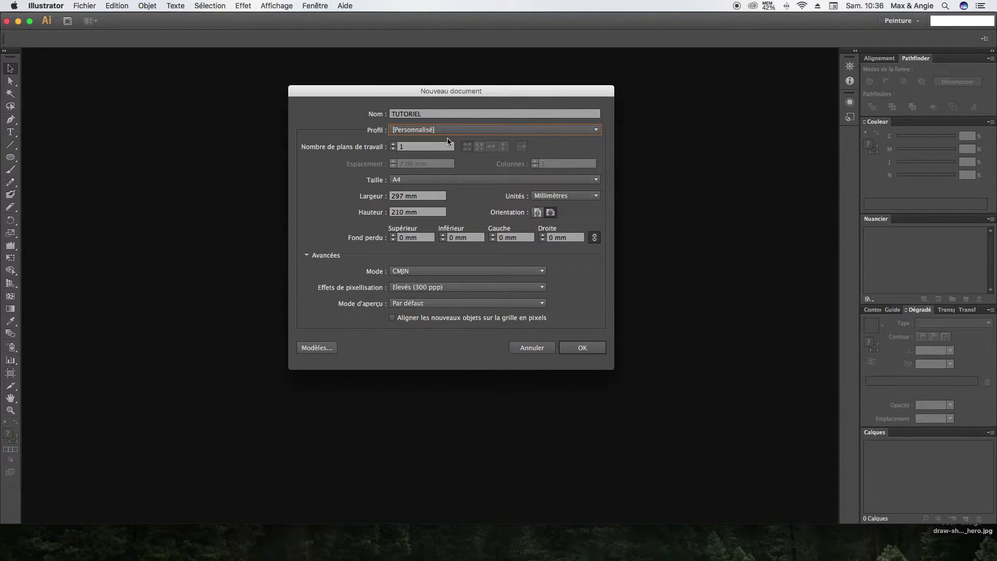
click(425, 147)
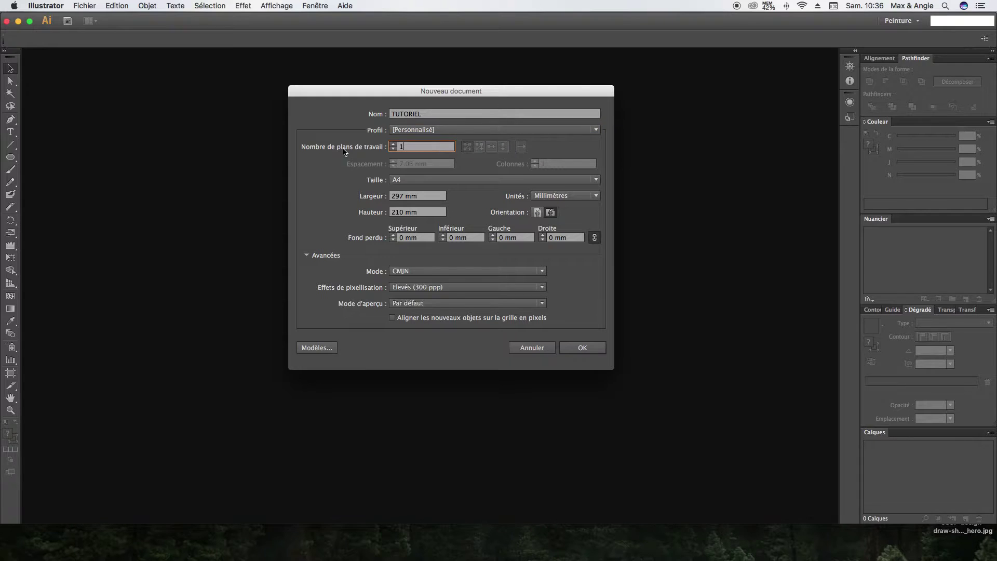
click(393, 144)
click(393, 149)
click(393, 145)
click(393, 150)
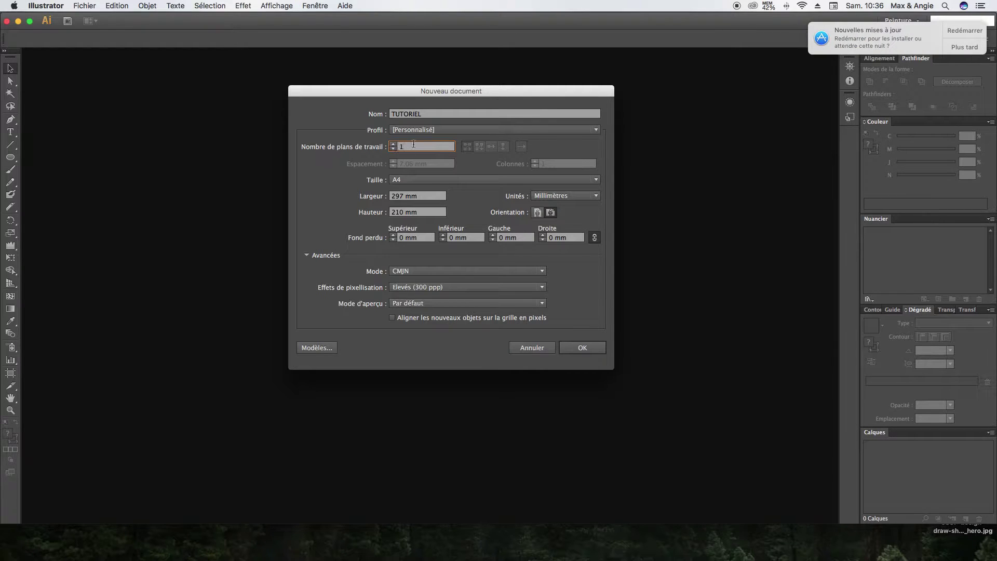
Postpone the system update notification and examine the page size and unit options for the new document.
click(978, 48)
click(917, 96)
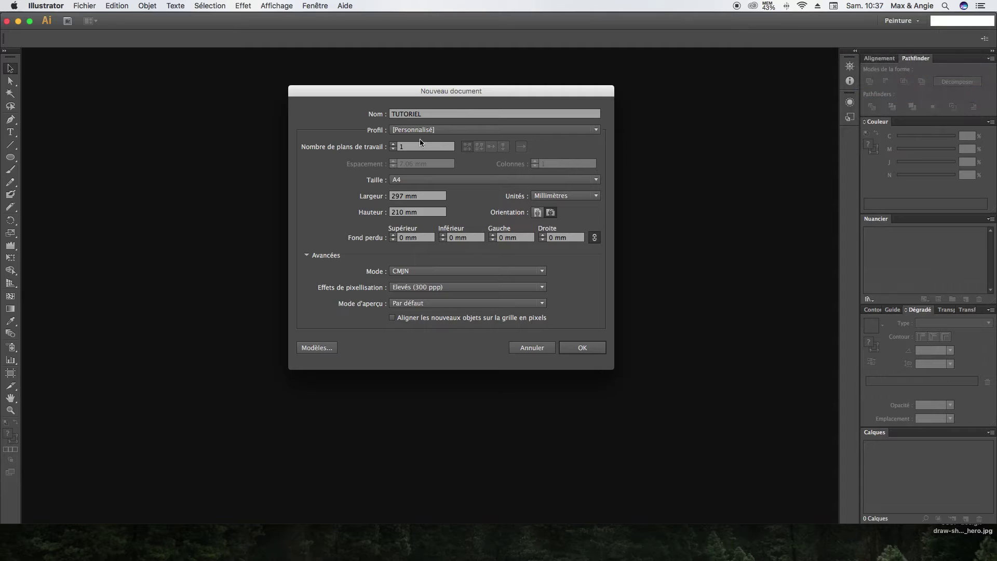
click(431, 183)
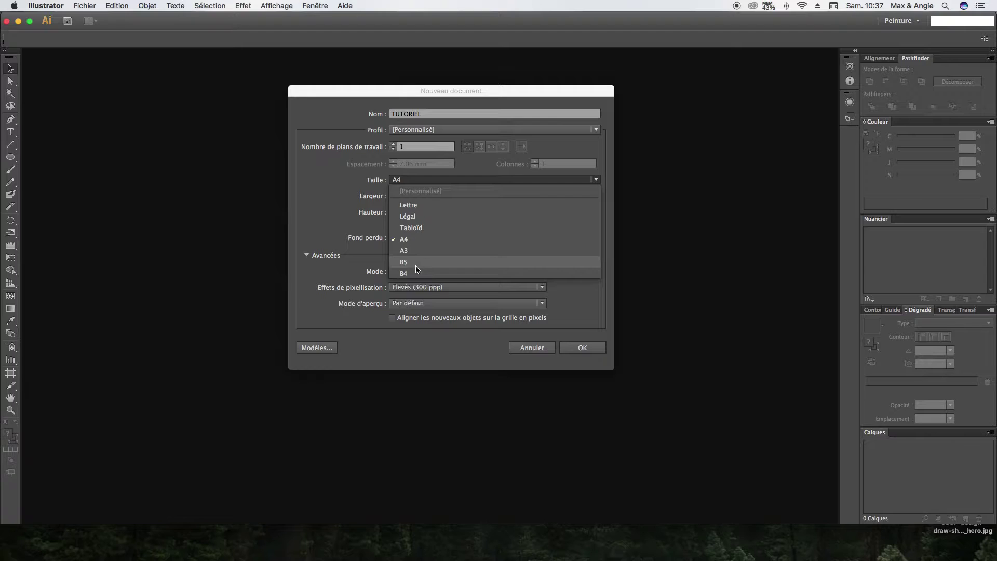
click(410, 197)
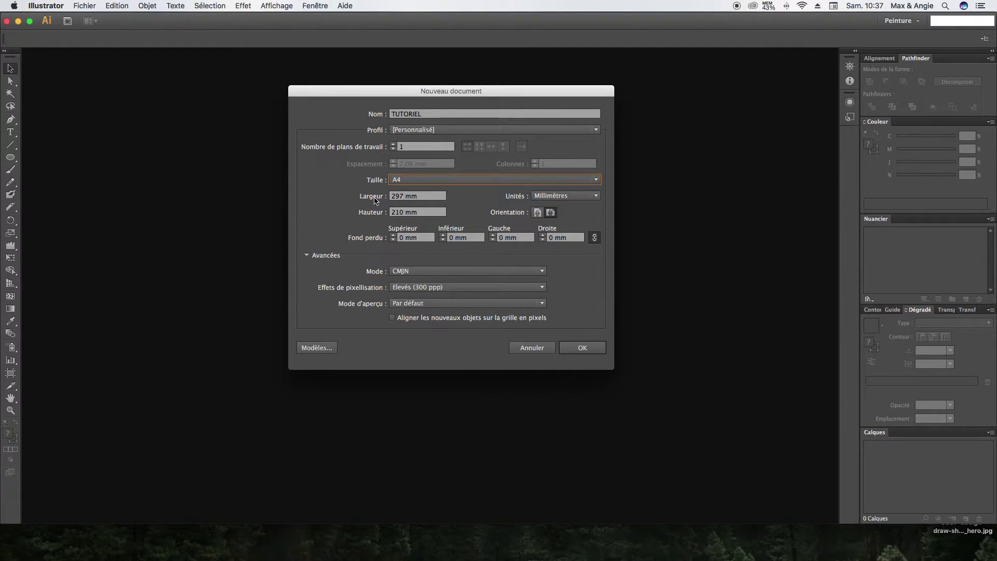
click(591, 196)
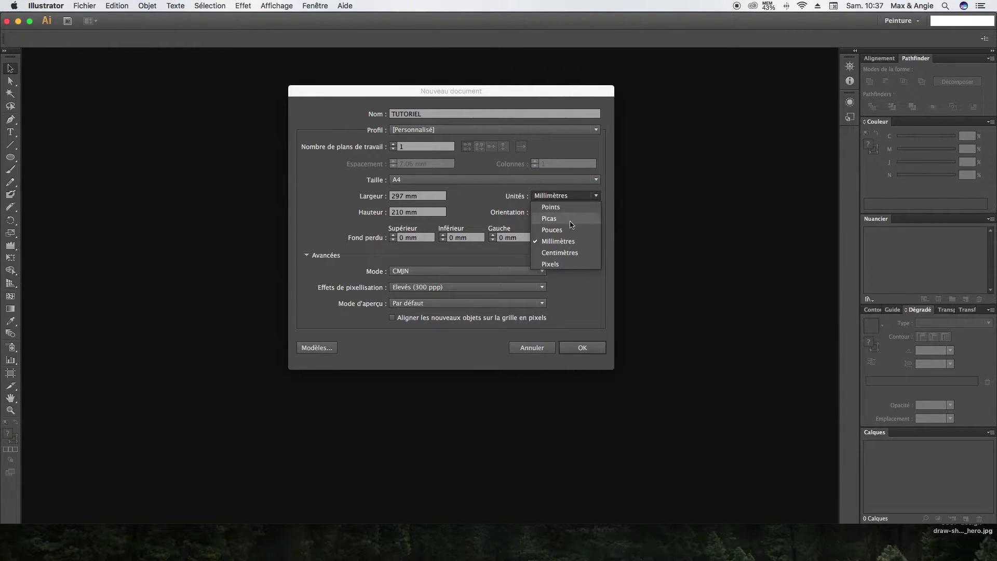
click(464, 200)
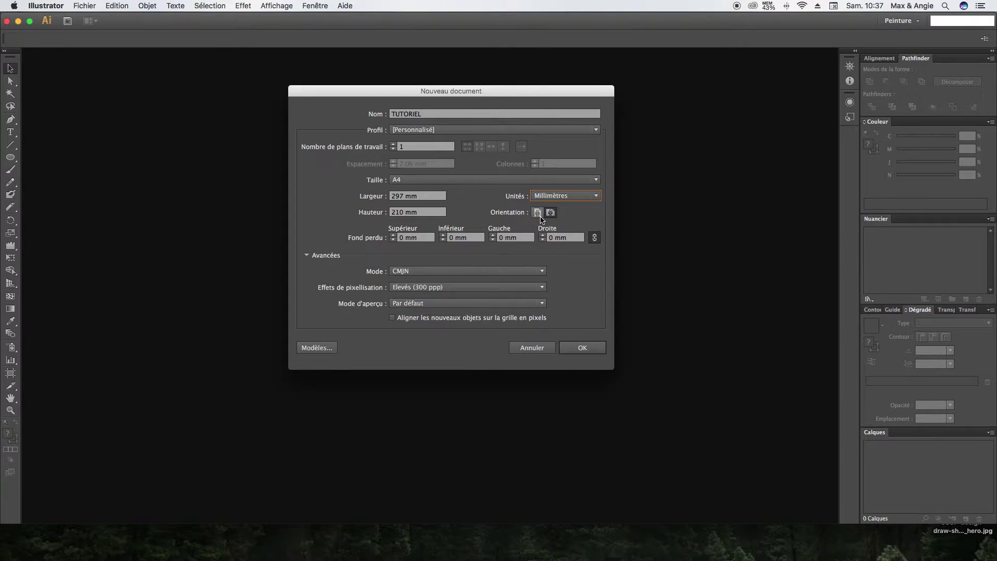
Switch the page orientation to portrait and back to landscape, and create the A4 document.
key(Tab)
click(538, 213)
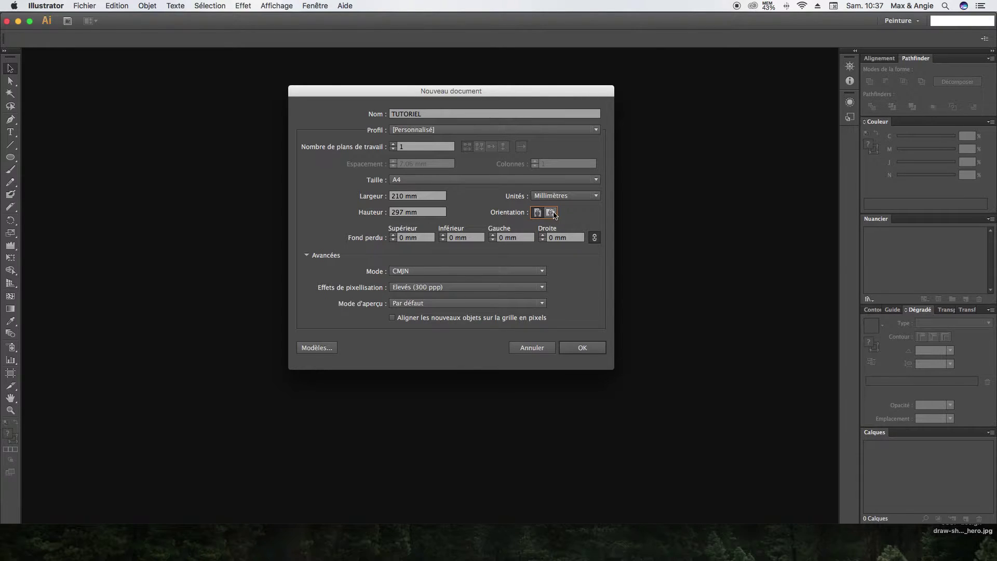
click(418, 211)
click(550, 212)
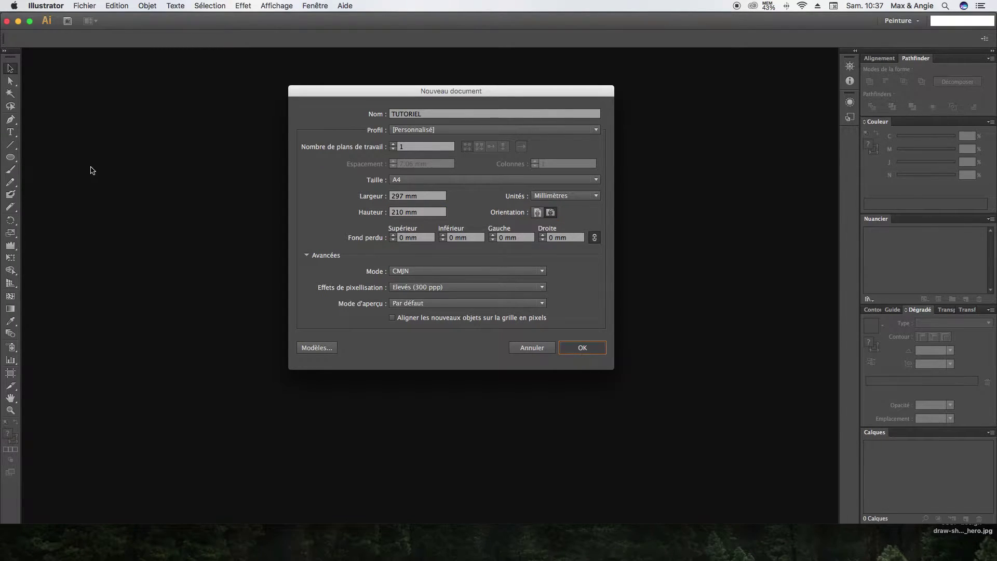
key(Return)
Draw a rectangle about 293 by 206 mm covering almost the whole artboard and swap its fill and stroke colours.
click(16, 160)
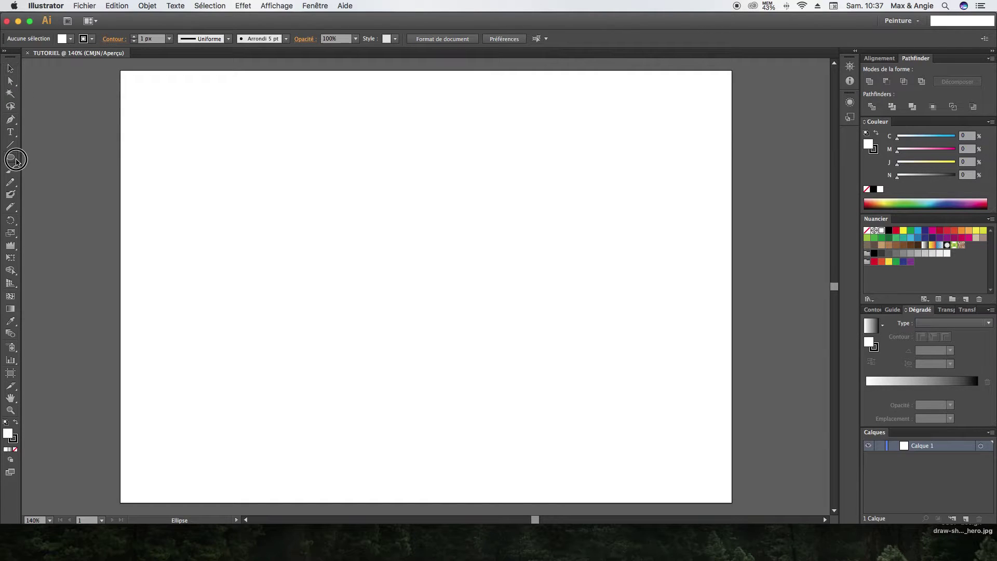
click(54, 157)
drag(124, 75, 647, 453)
key(super+1)
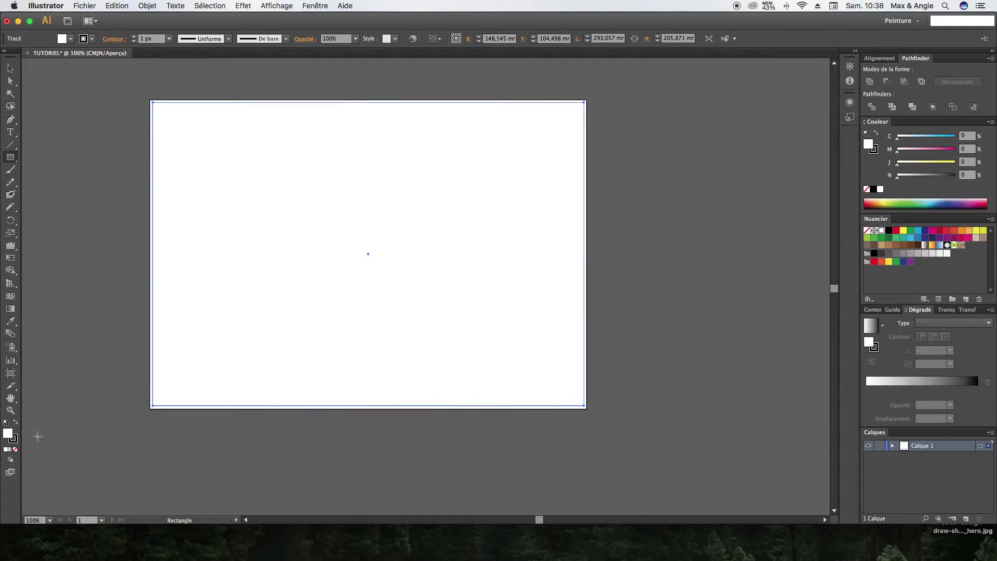
click(15, 421)
click(10, 68)
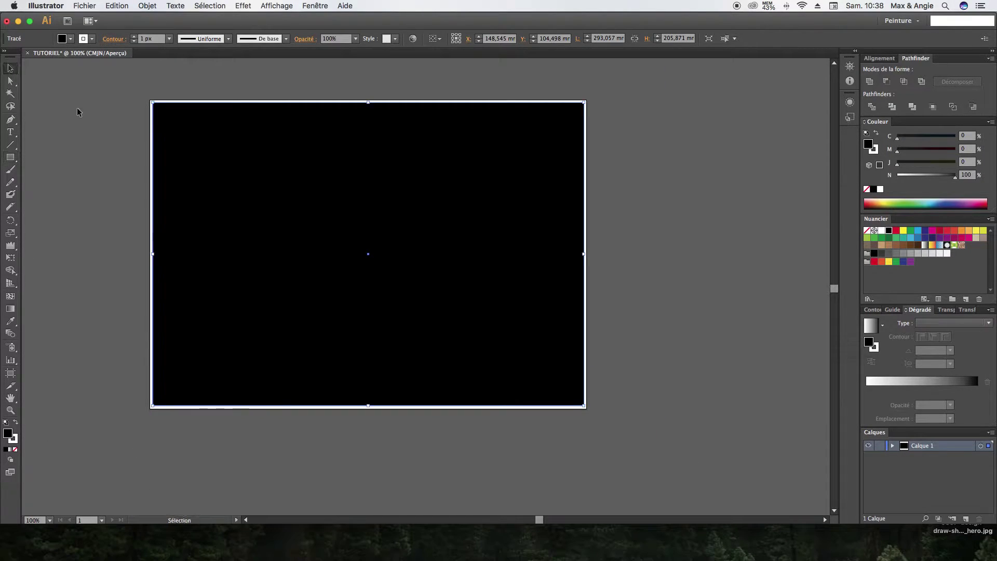
click(54, 101)
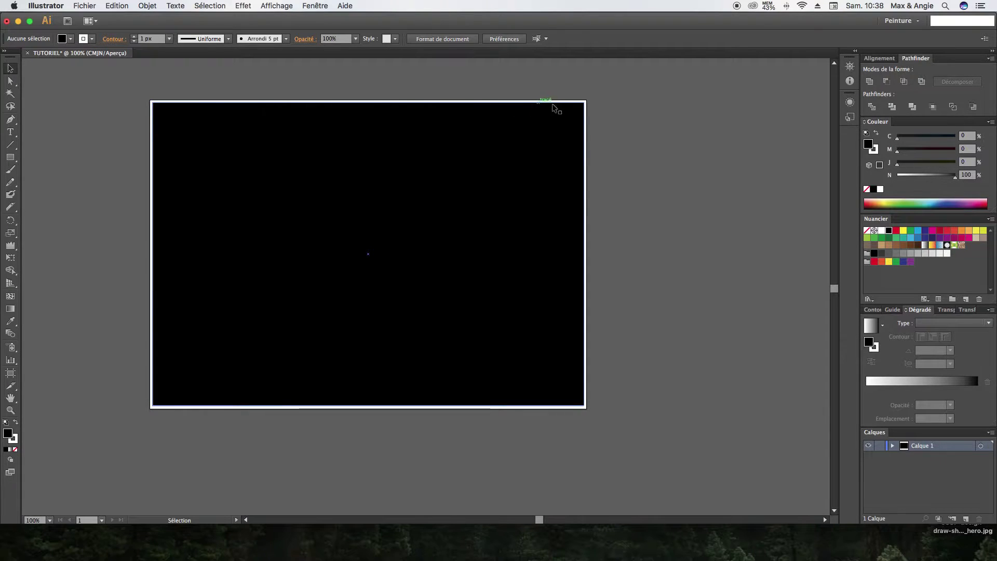
Delete the black rectangle from the artboard.
click(10, 68)
click(192, 142)
key(Delete)
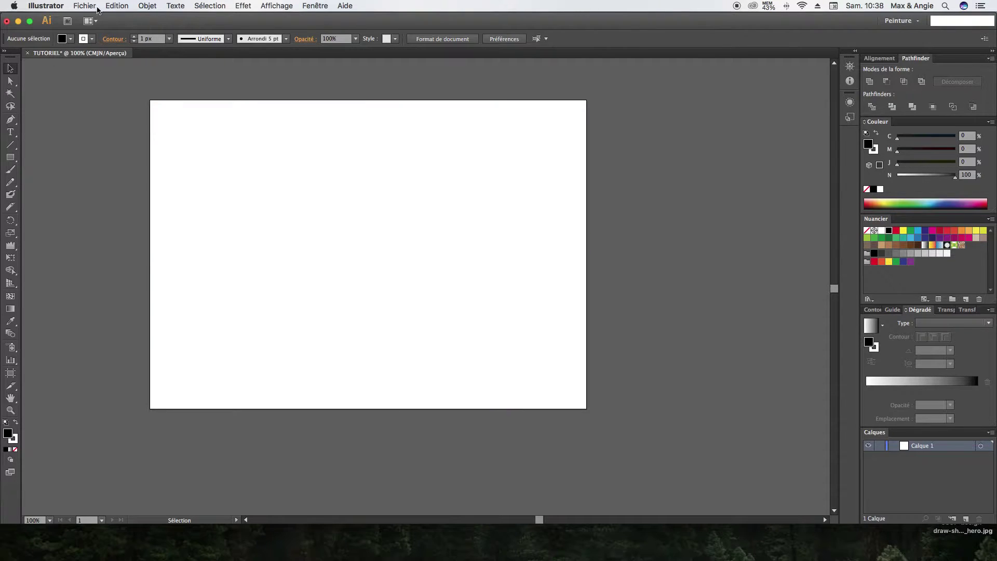
Open the settings for another new document and examine its colour mode options.
click(85, 6)
click(96, 18)
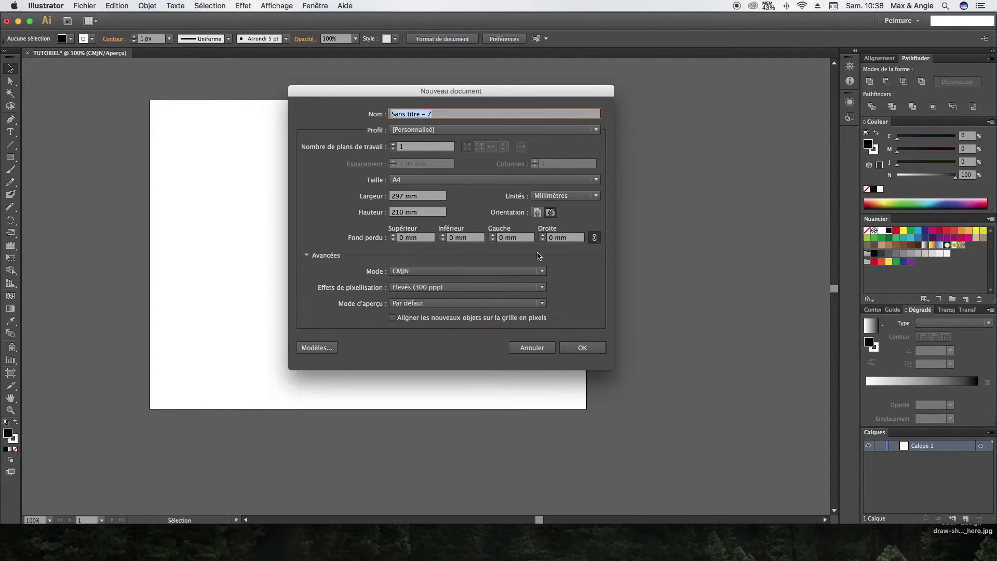
click(430, 271)
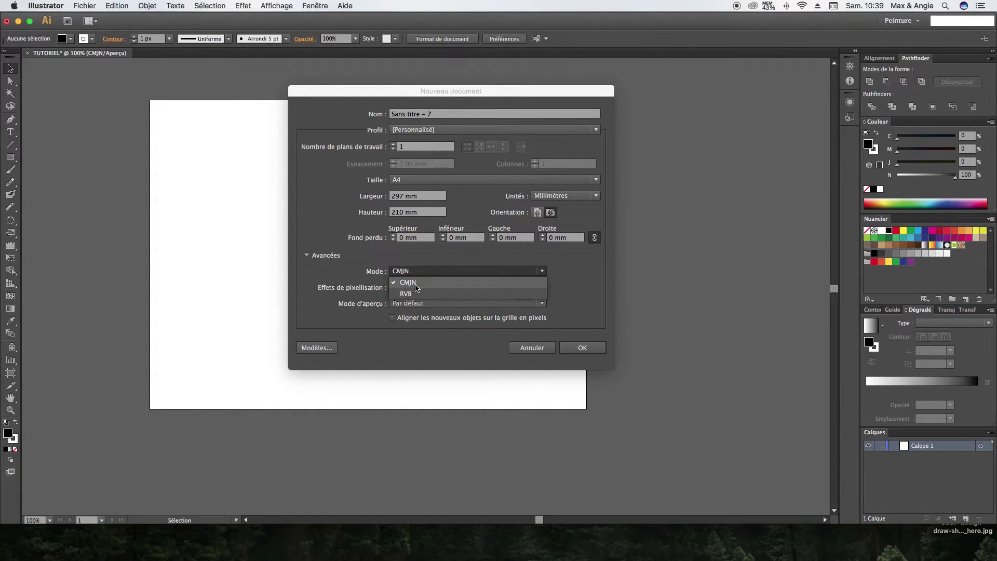
click(409, 274)
click(409, 272)
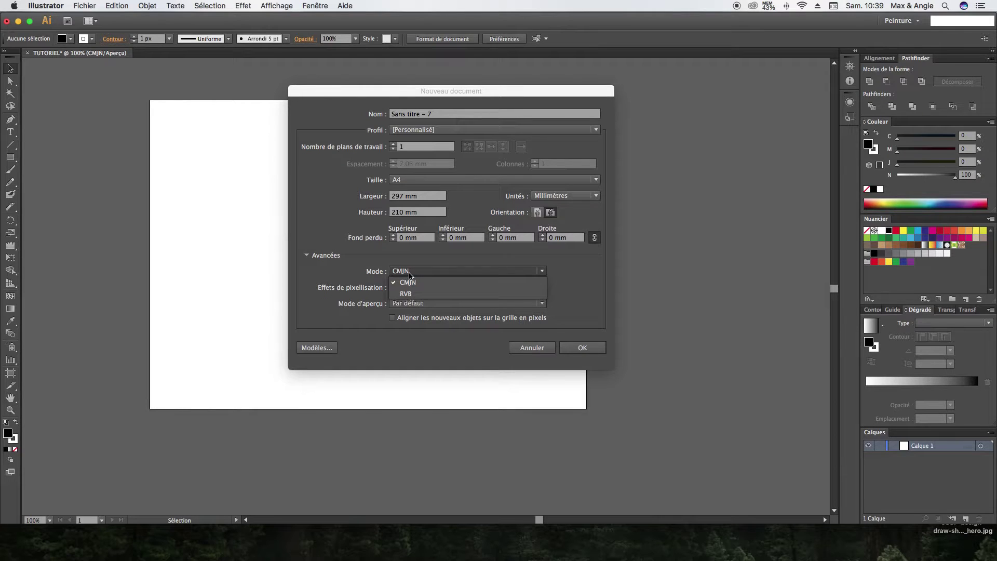
click(408, 273)
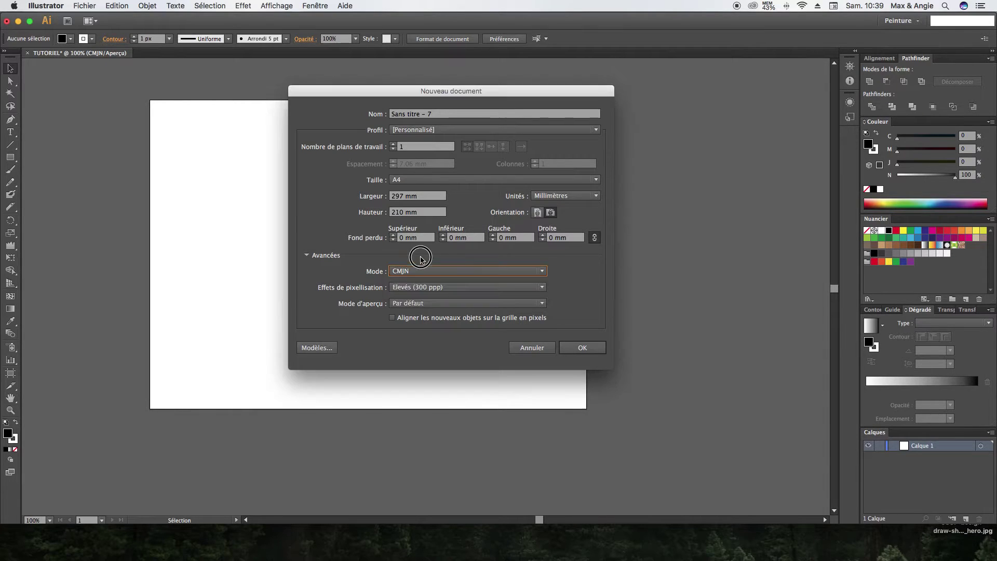
Examine the raster effects resolution and preview mode options, and cancel the second new document.
click(456, 290)
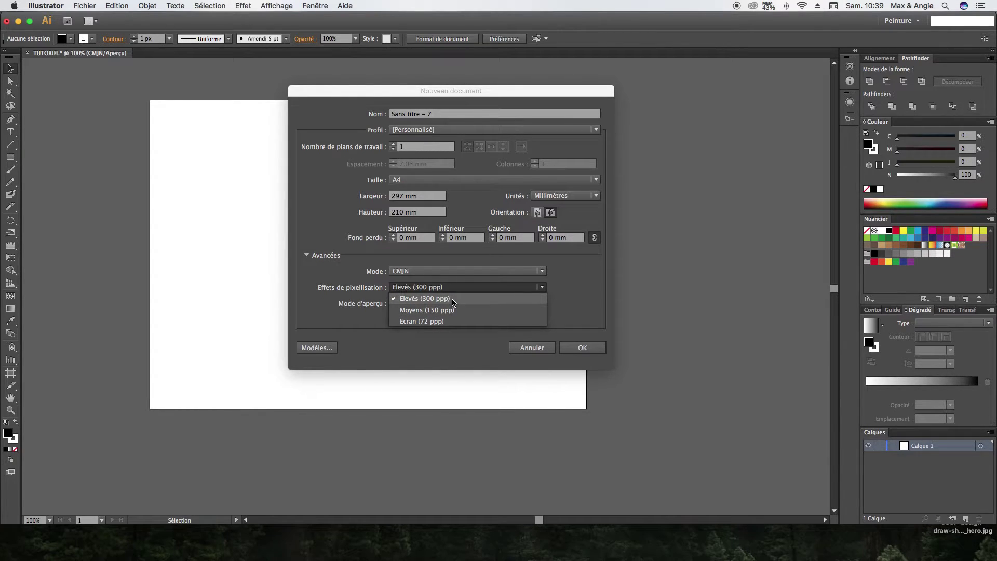
click(466, 264)
click(441, 287)
click(429, 256)
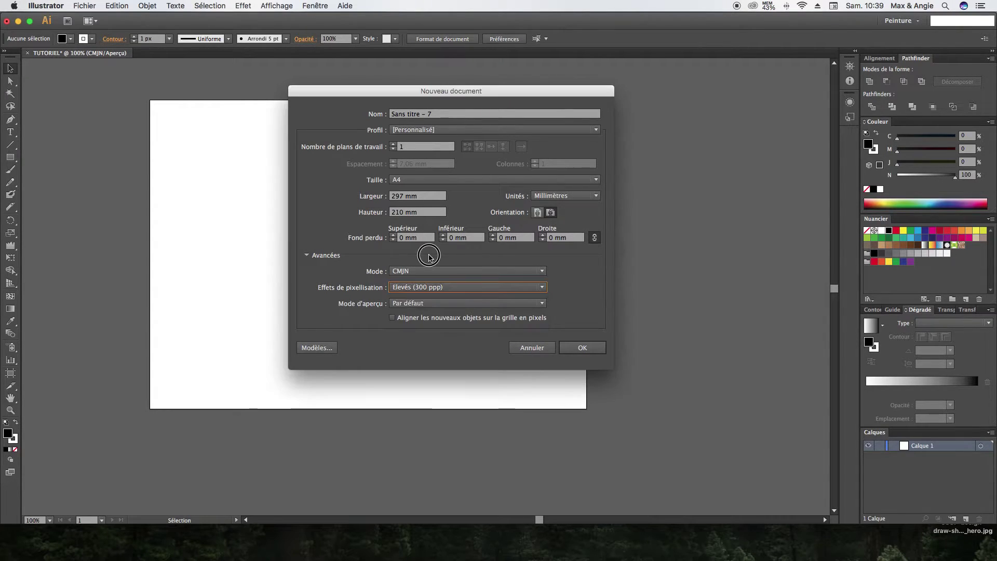
click(434, 302)
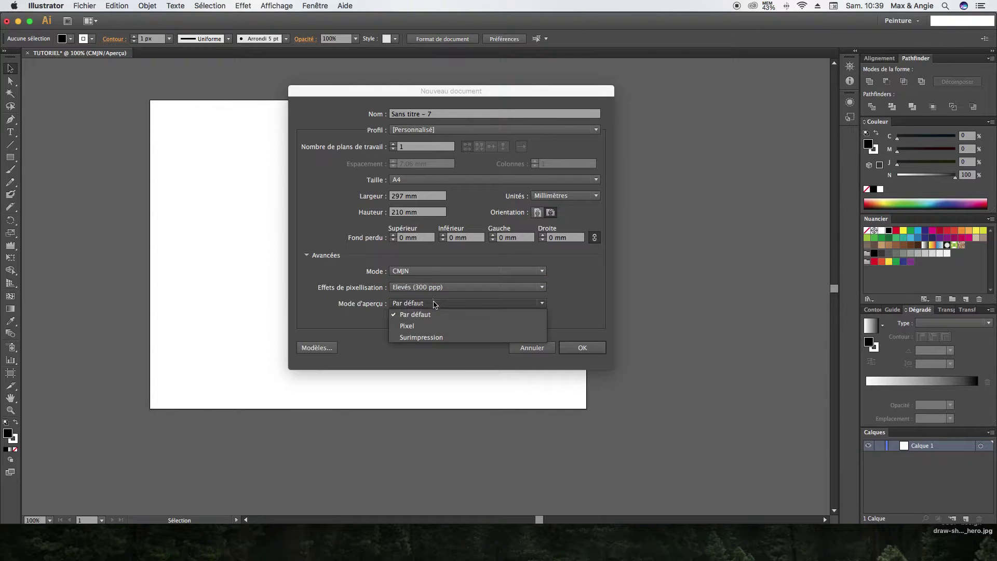
click(372, 332)
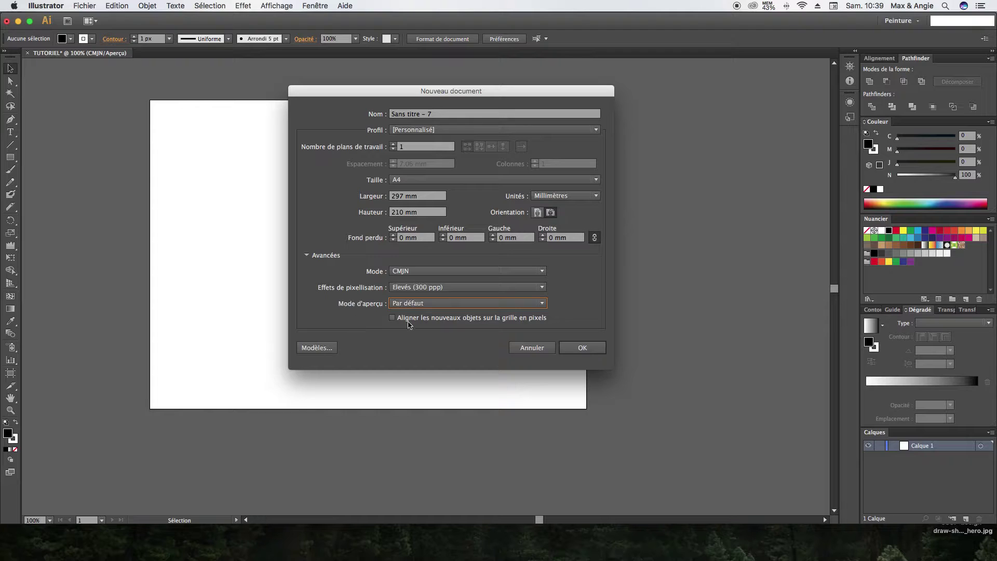
click(530, 352)
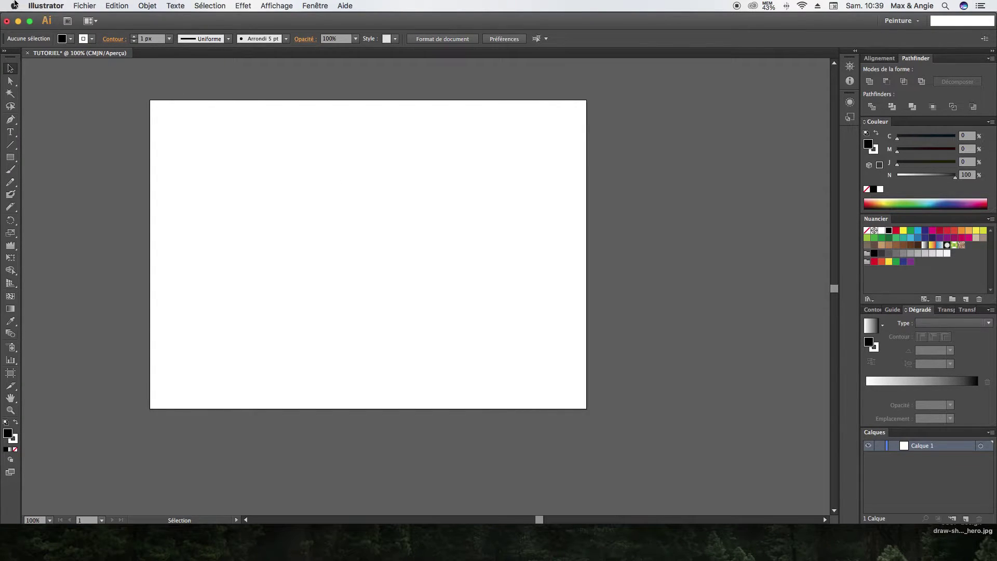
click(83, 7)
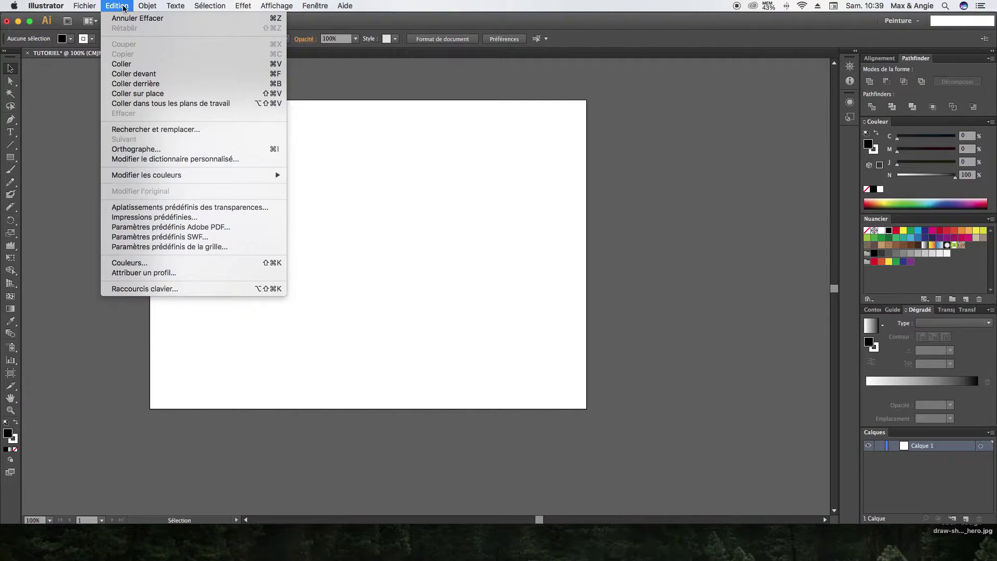
mouse_move(149, 9)
mouse_move(181, 9)
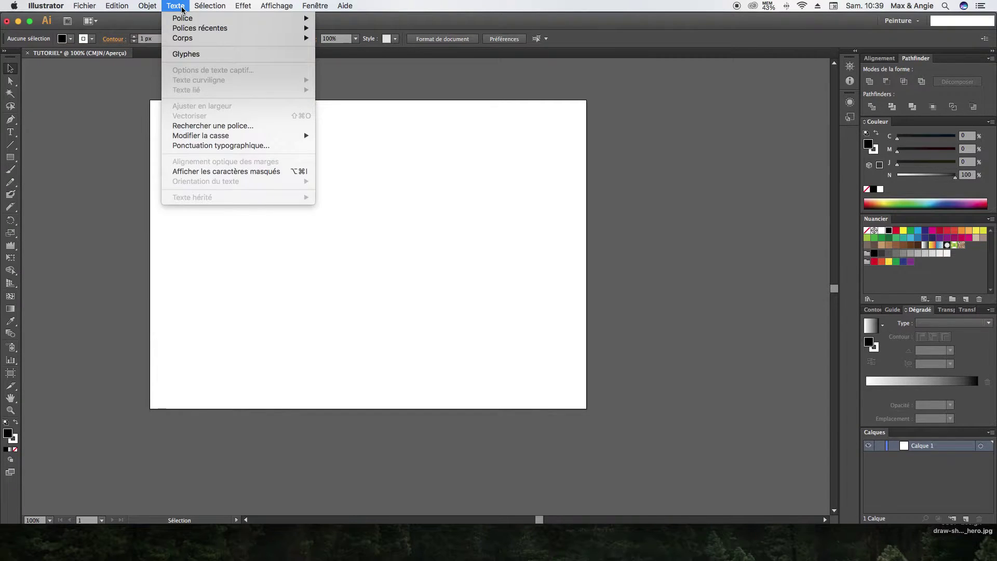
mouse_move(231, 10)
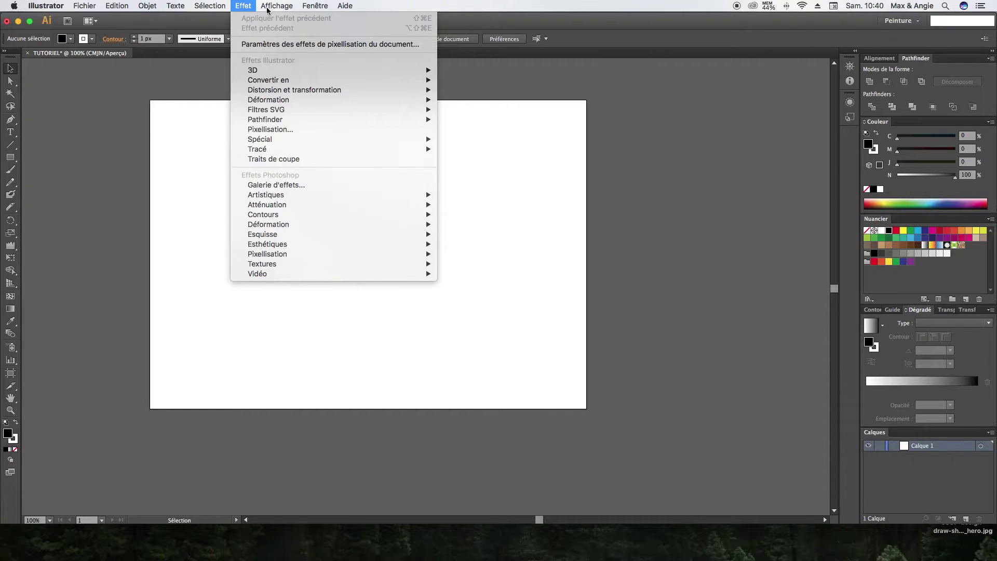
mouse_move(307, 9)
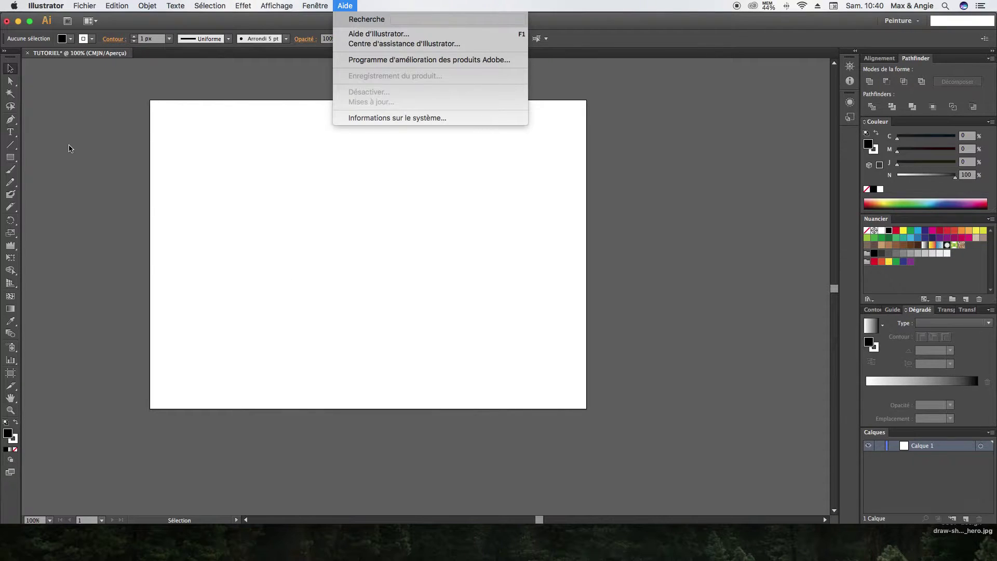
mouse_move(80, 11)
click(46, 6)
click(46, 6)
mouse_move(54, 41)
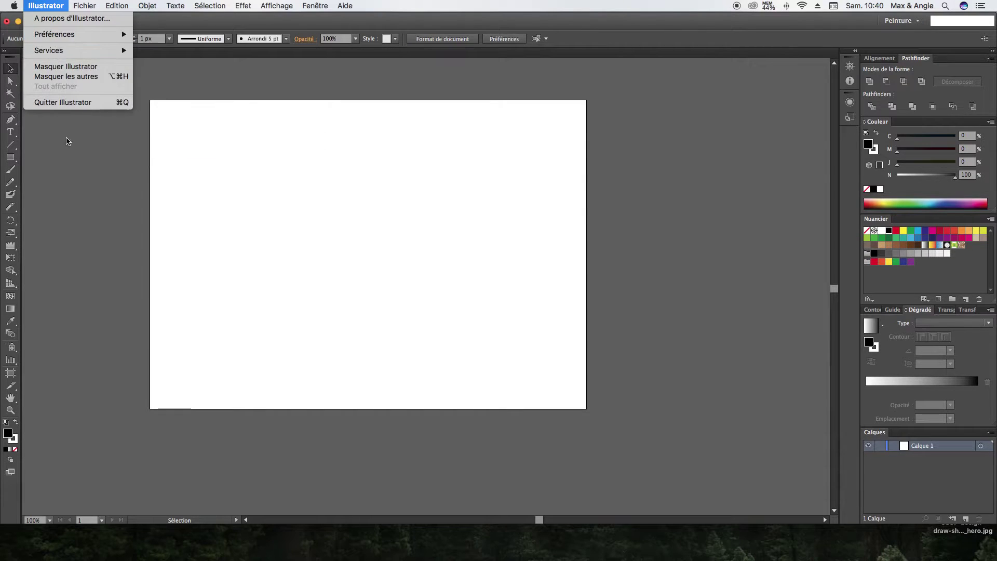
click(79, 148)
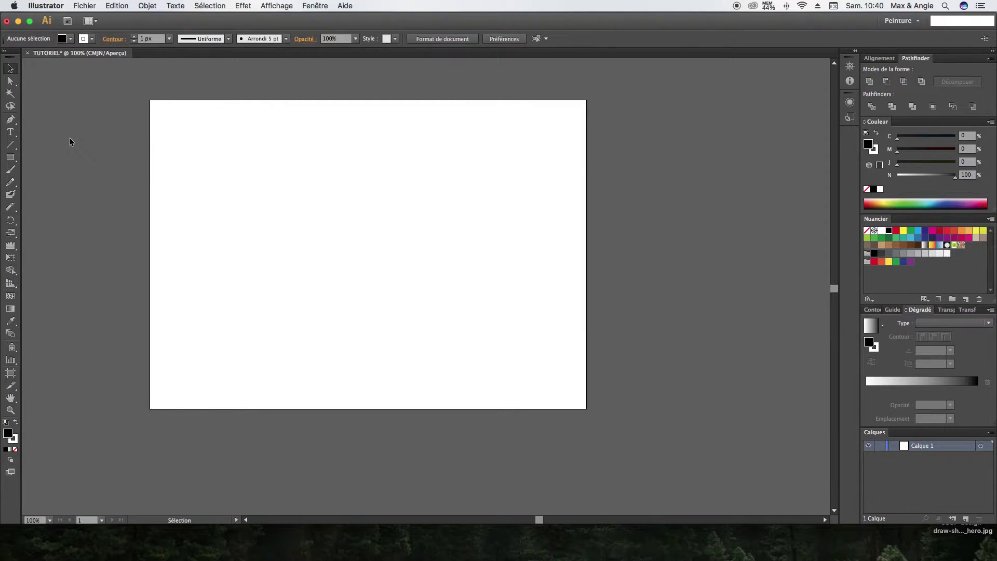
click(43, 6)
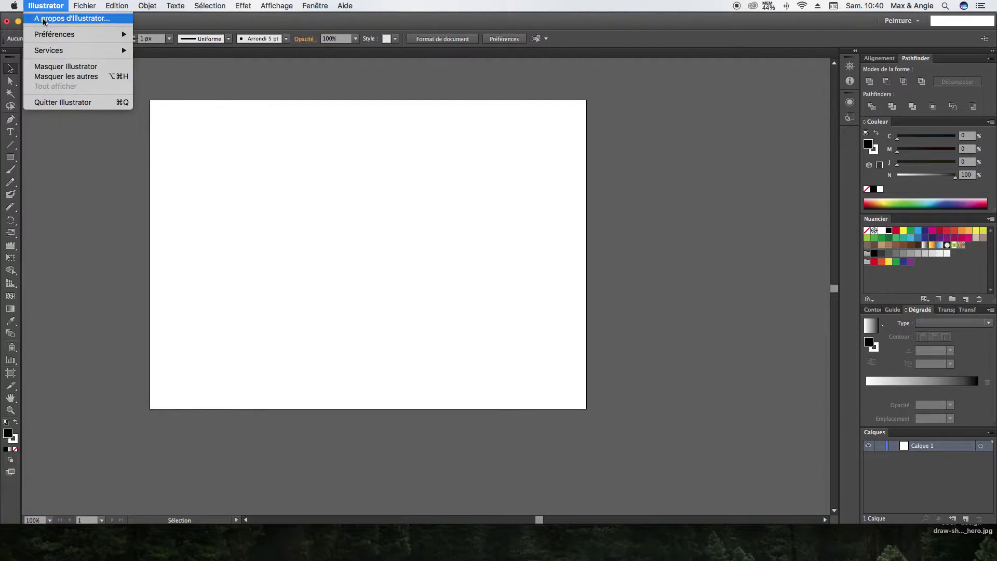
click(85, 6)
click(86, 6)
click(82, 329)
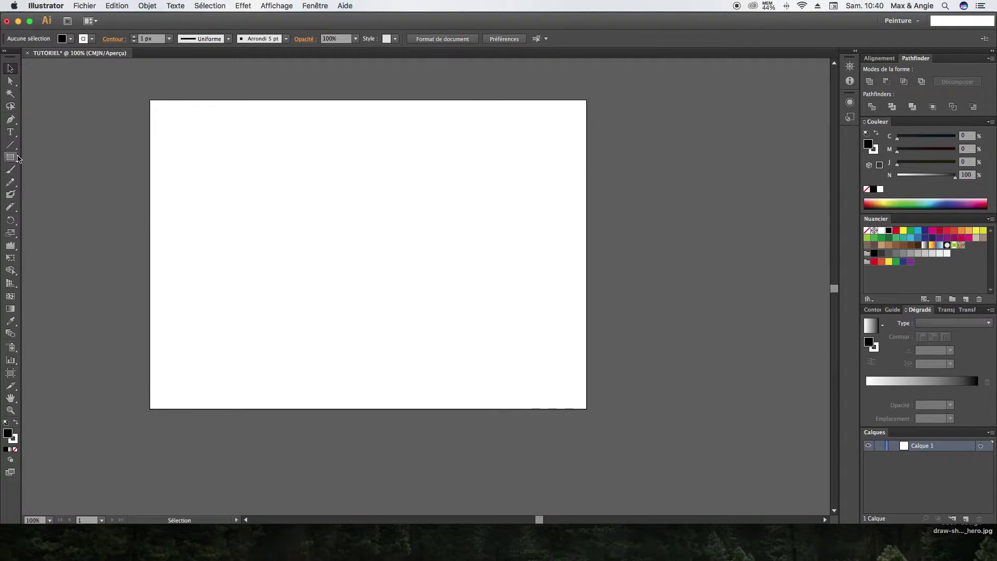
Examine the font family and style choices of the Text tool, and set the text size to 14 px.
click(11, 133)
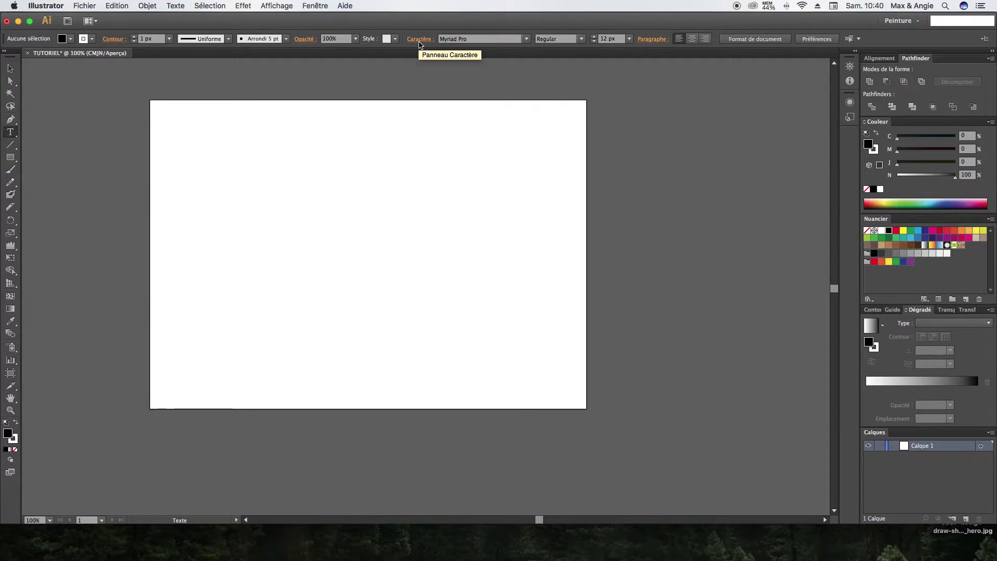
click(526, 38)
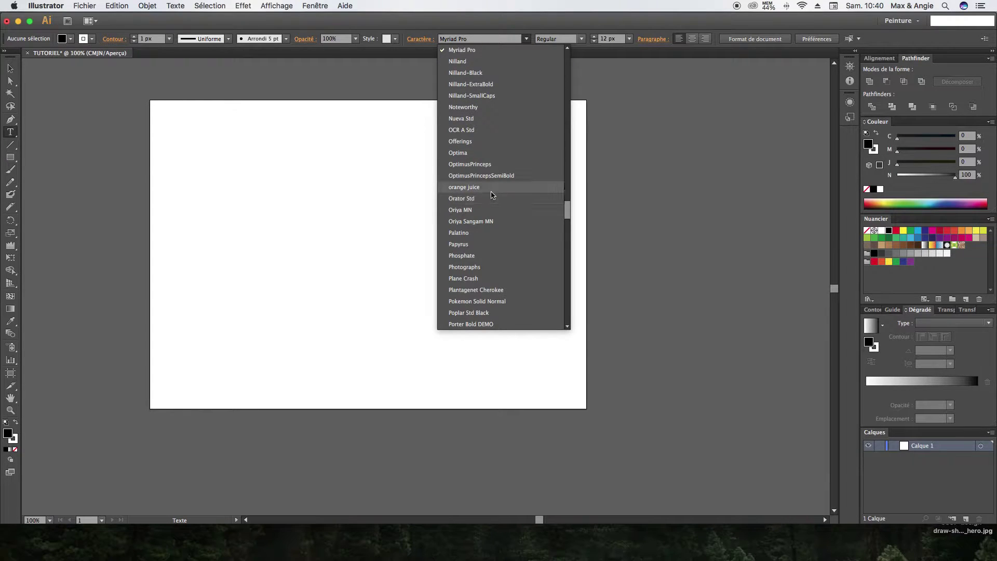
click(568, 25)
click(581, 39)
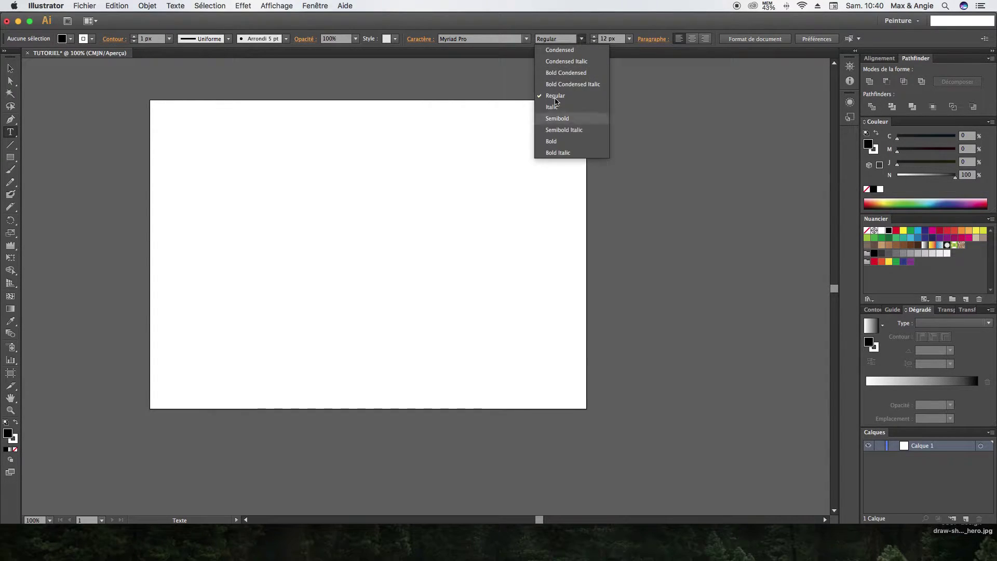
click(583, 40)
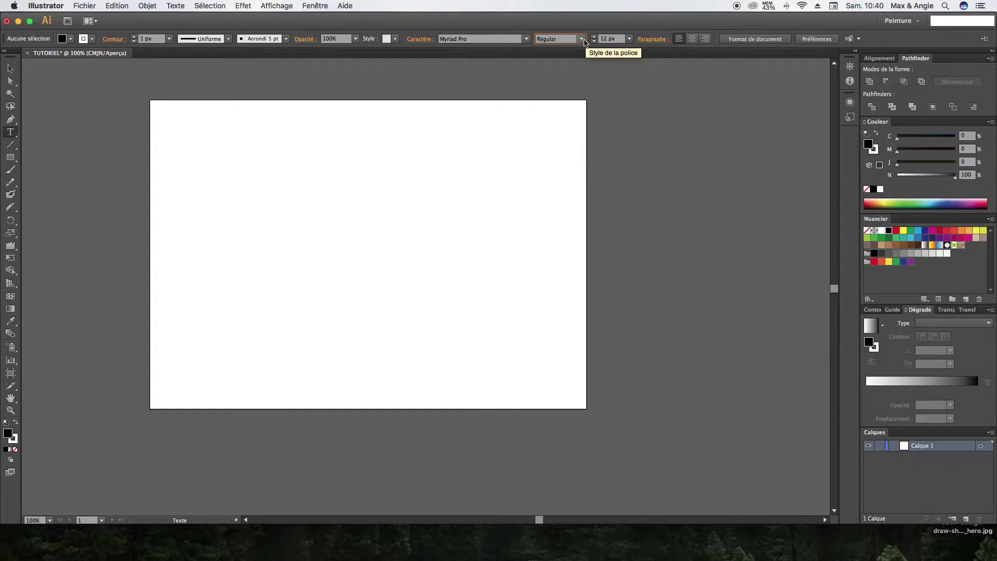
click(594, 38)
click(594, 37)
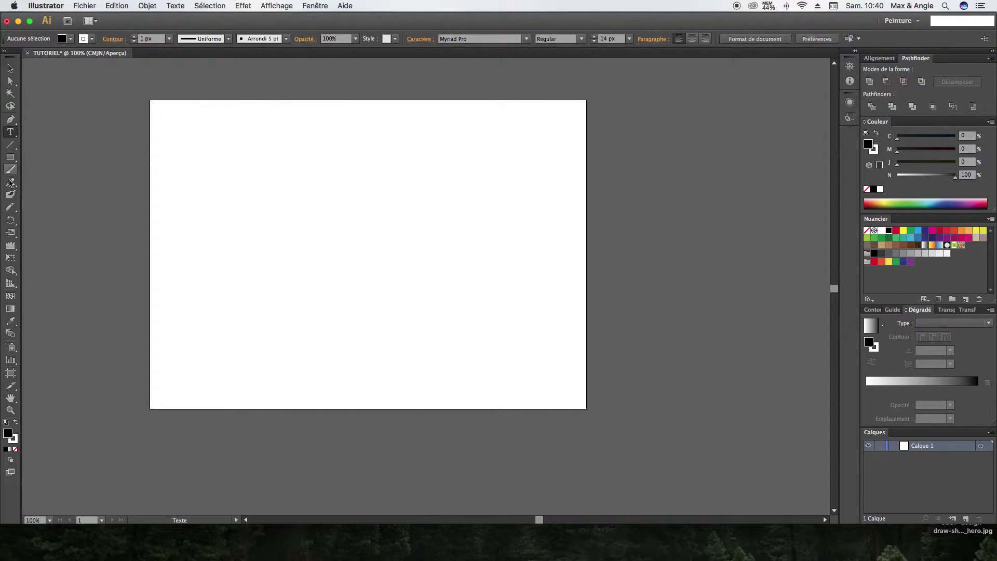
Compare the object alignment and distribution options with the Pathfinder shape modes.
mouse_move(10, 60)
mouse_down()
mouse_move(327, 104)
mouse_move(471, 73)
mouse_move(707, 76)
mouse_move(73, 72)
mouse_move(743, 67)
mouse_move(11, 68)
mouse_up()
click(875, 61)
click(913, 60)
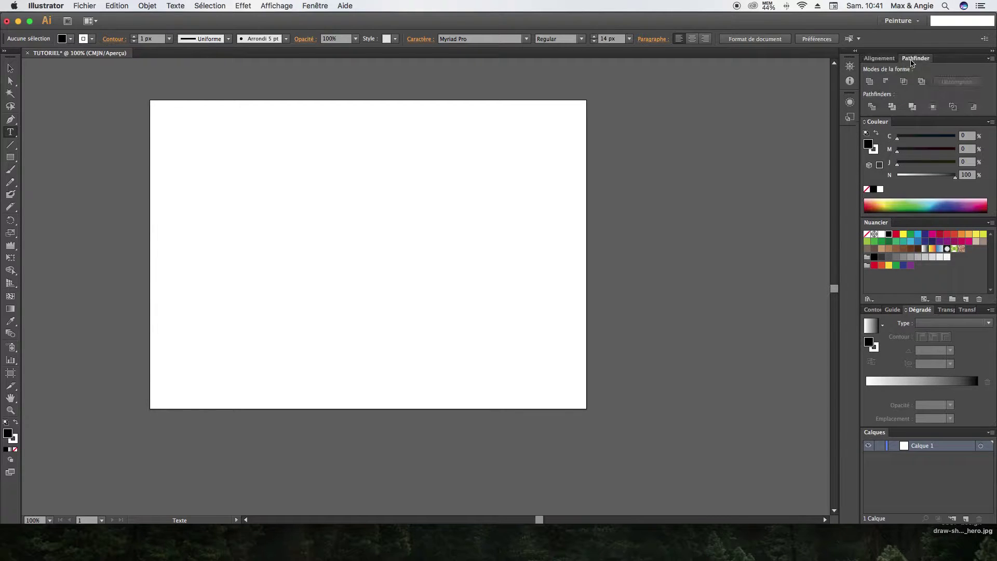
click(884, 63)
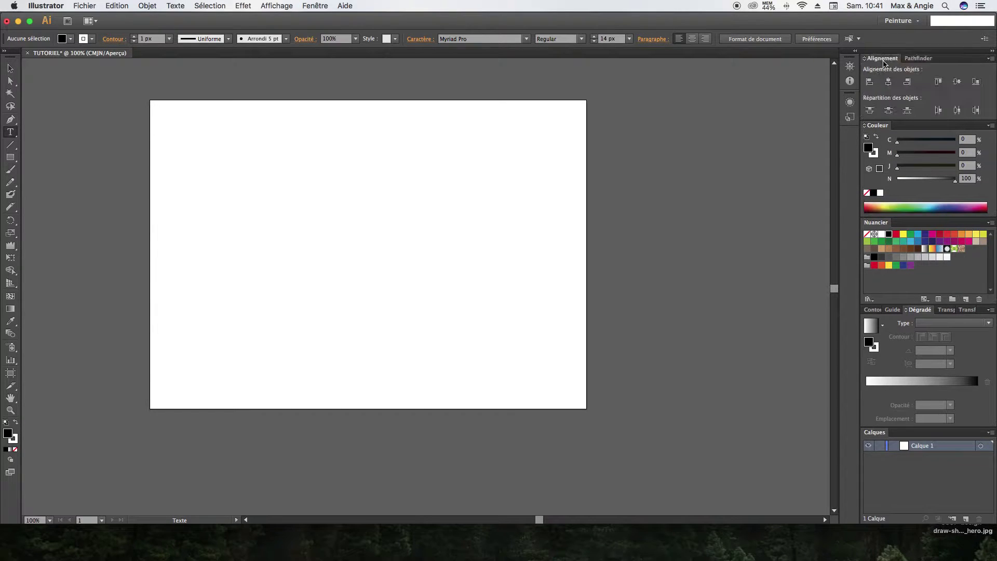
click(913, 61)
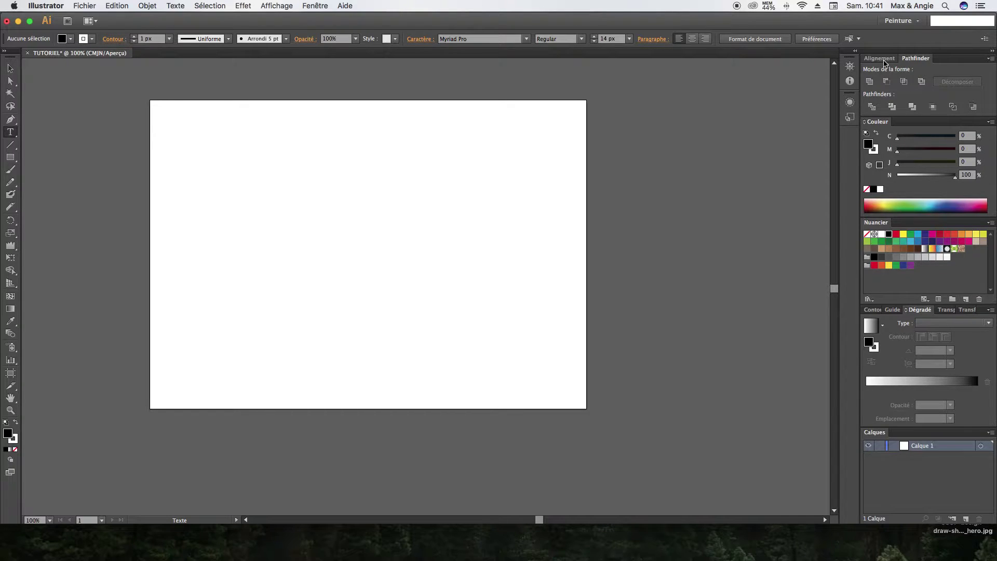
click(884, 63)
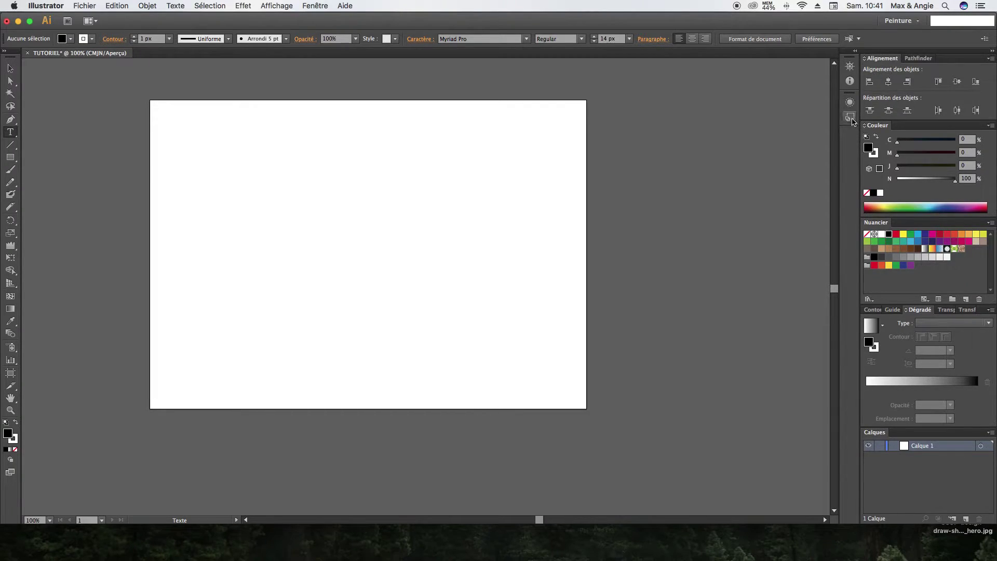
mouse_move(875, 223)
mouse_down()
mouse_move(872, 36)
mouse_move(883, 224)
mouse_up()
click(14, 71)
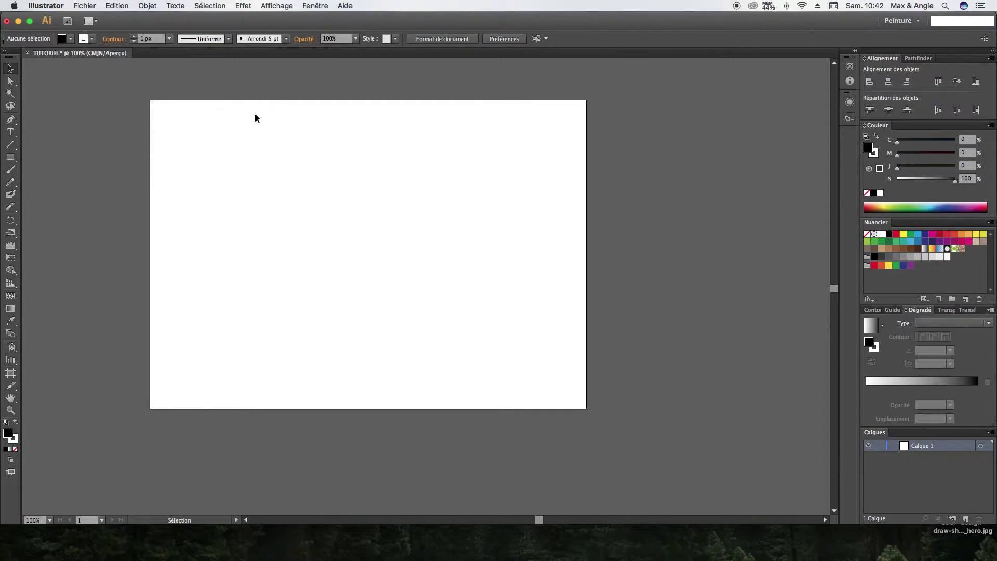
Draw a small black square on the artboard and a large one extending past its lower edge, and deselect them.
click(10, 156)
mouse_move(228, 158)
mouse_down()
mouse_move(261, 193)
mouse_move(260, 178)
mouse_move(354, 187)
mouse_move(374, 200)
mouse_move(683, 511)
mouse_move(657, 473)
mouse_up()
key(v)
click(227, 142)
click(750, 351)
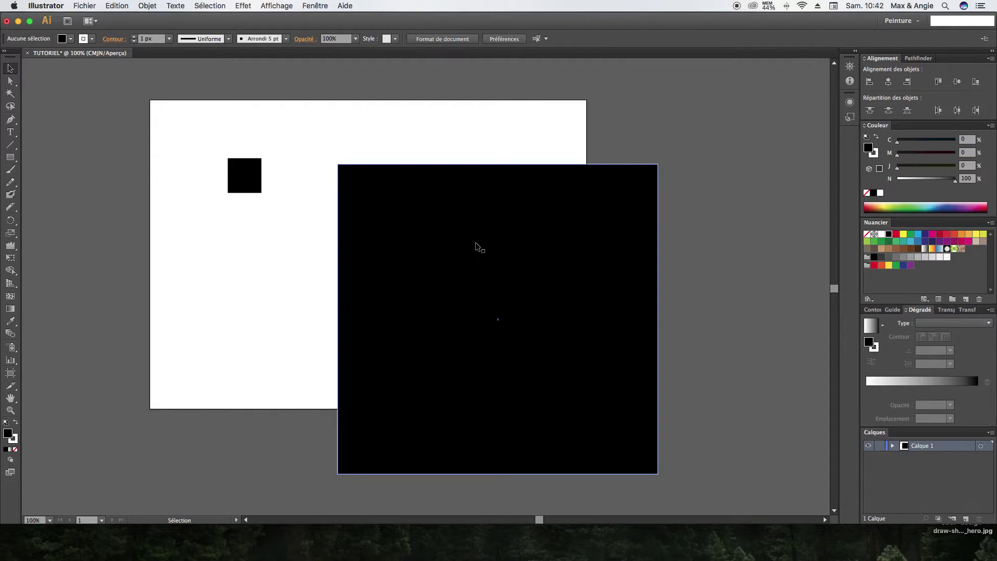
Zoom in to 400% on the large black square and examine its upper-left corner.
key(super+plus)
key(super+plus)
key(super+plus)
key(super+plus)
key(space)
drag(118, 149, 157, 409)
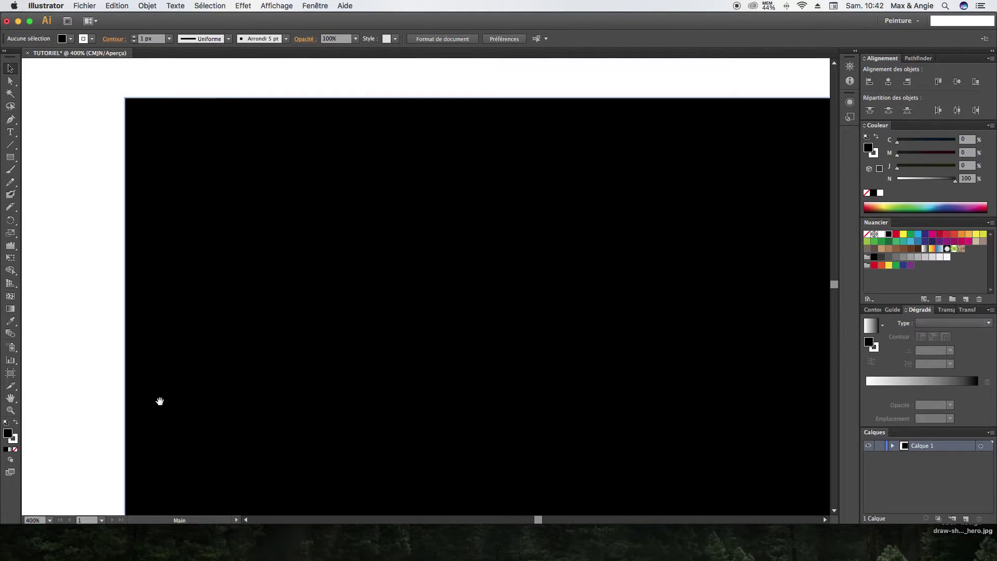
Delete both black squares from the artboard.
key(super+minus)
key(super+minus)
key(super+minus)
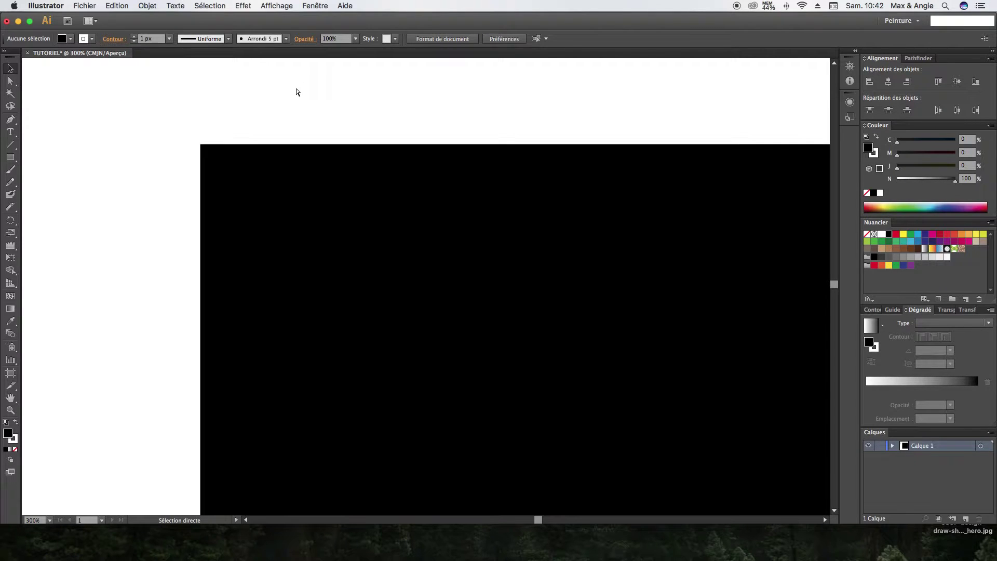
key(super+minus)
key(space)
drag(328, 347, 311, 260)
drag(208, 132, 683, 380)
key(Delete)
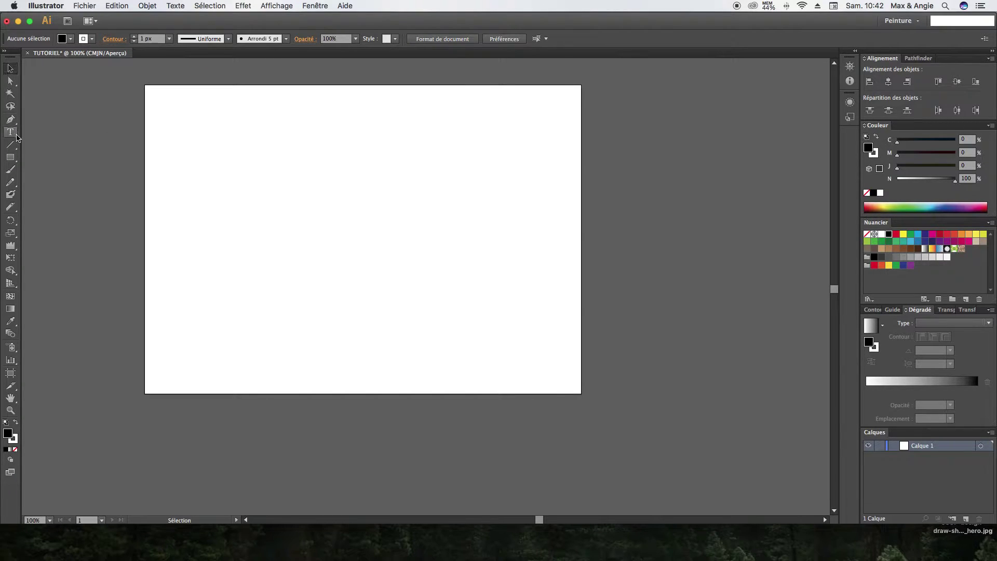
Draw a closed four-sided black shape about 96 by 77 mm with the Pen tool, leaving its right edge slightly slanted.
click(15, 122)
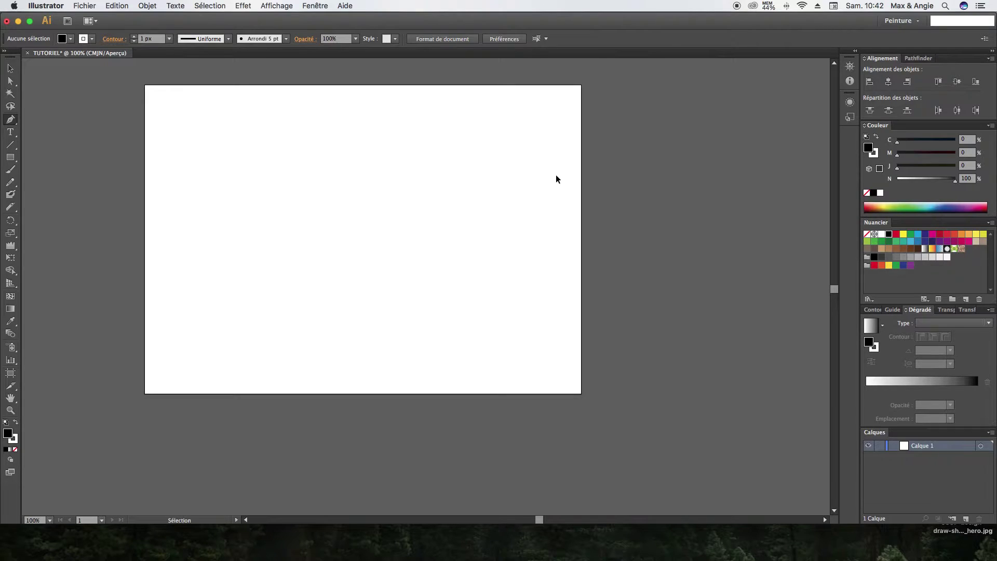
key(super+plus)
drag(434, 172, 488, 226)
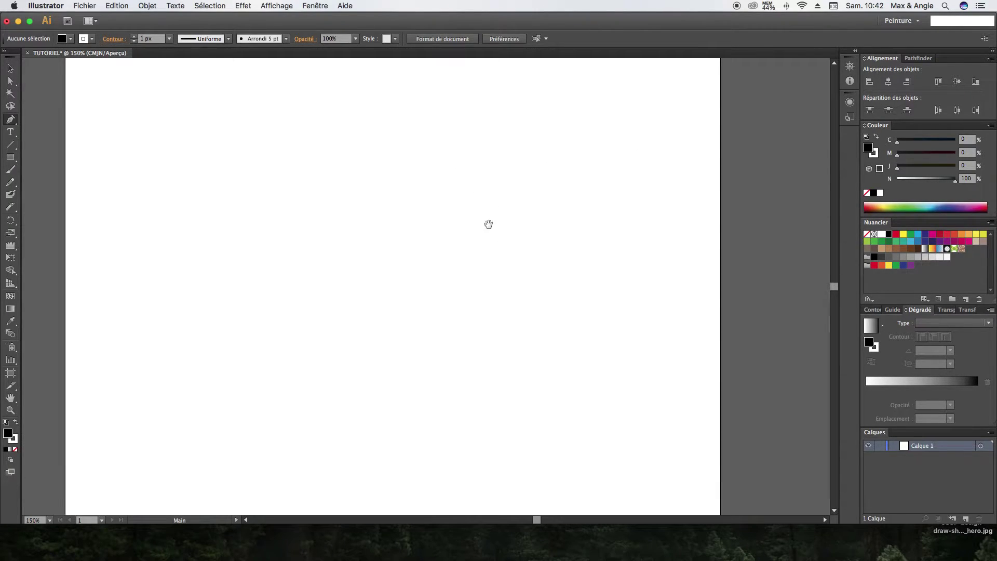
click(193, 129)
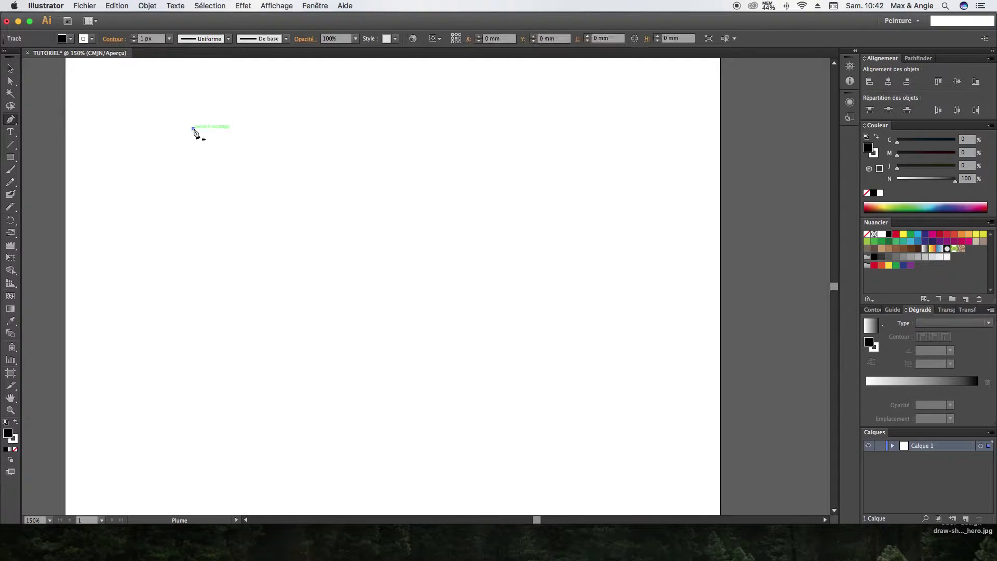
click(397, 128)
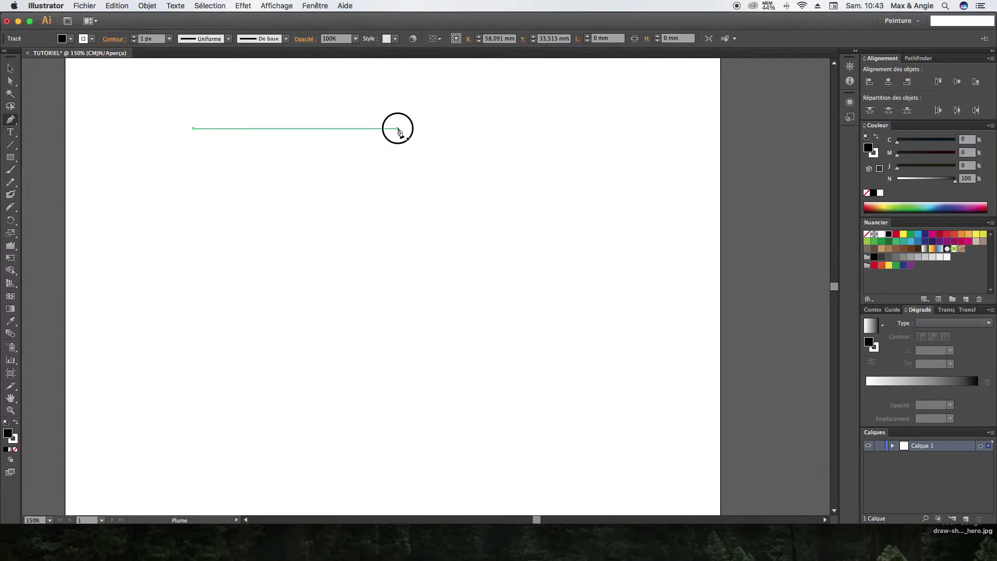
click(404, 298)
click(193, 299)
click(194, 130)
click(194, 129)
Move the four-sided black shape closer to the artboard's upper-left corner and deselect it.
click(10, 69)
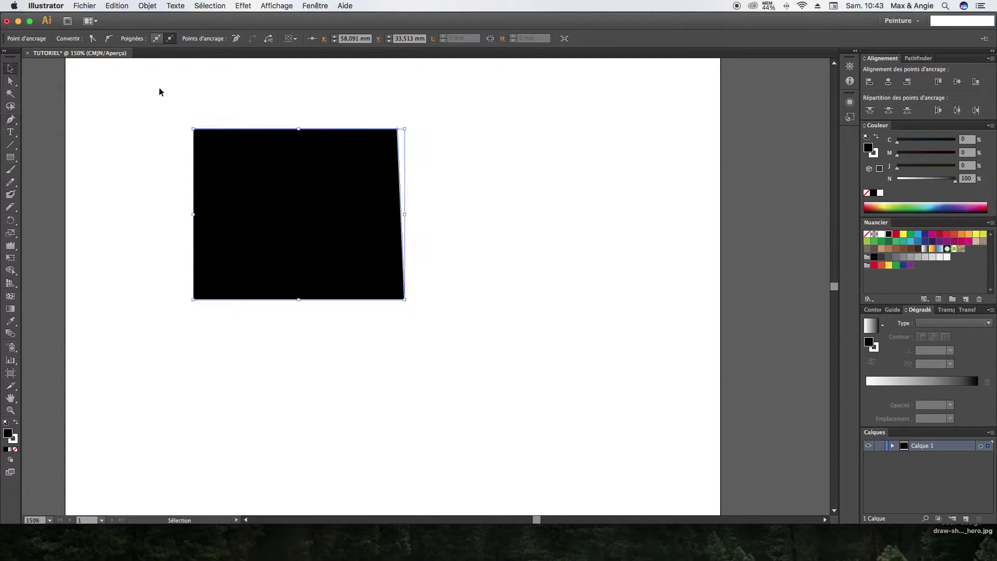
click(279, 90)
drag(333, 236, 286, 209)
click(505, 120)
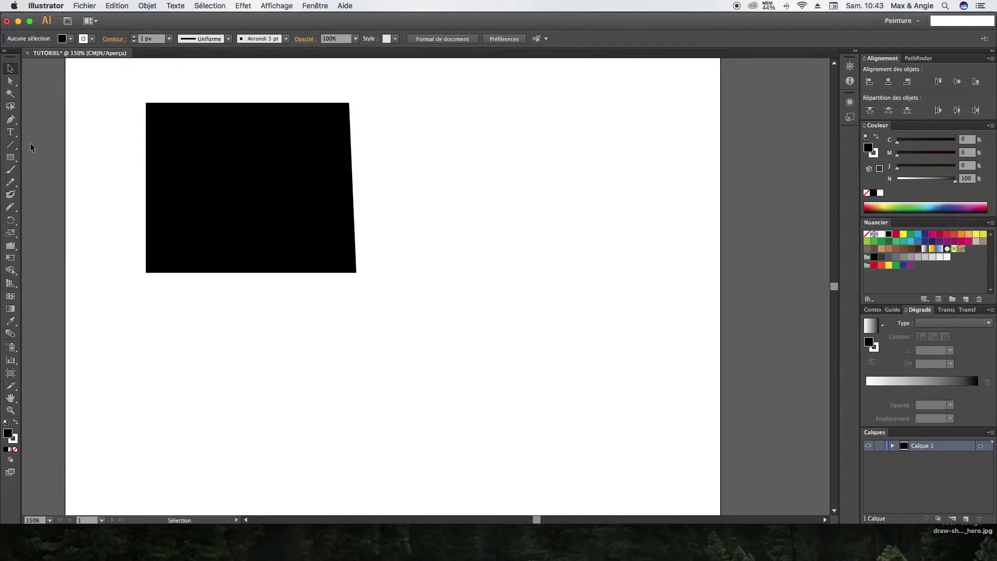
Select the four-sided black shape and magnify it to 400% with its upper corners in view.
click(171, 143)
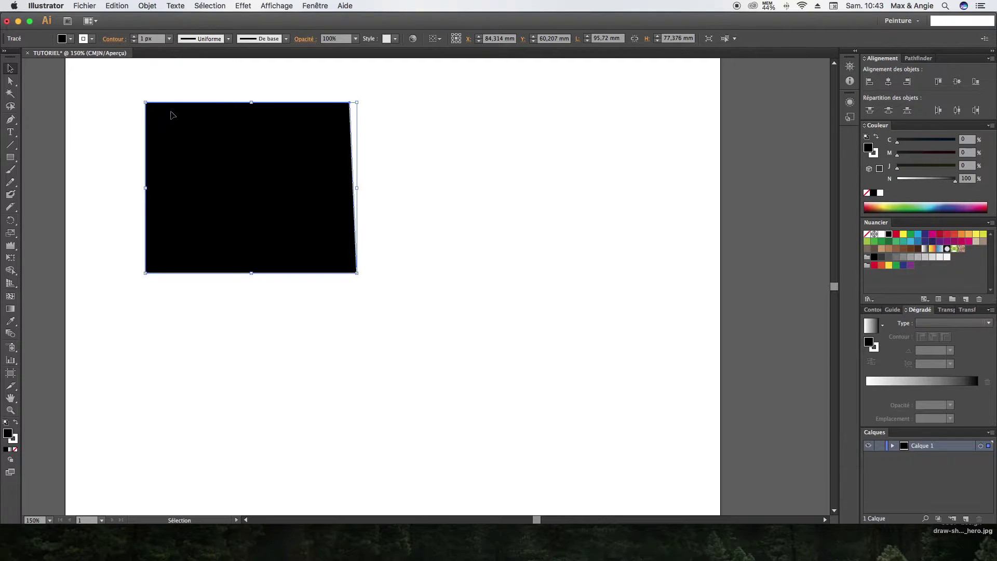
key(super+plus)
key(super+plus)
key(super+plus)
key(space)
drag(146, 103, 463, 371)
drag(187, 200, 375, 255)
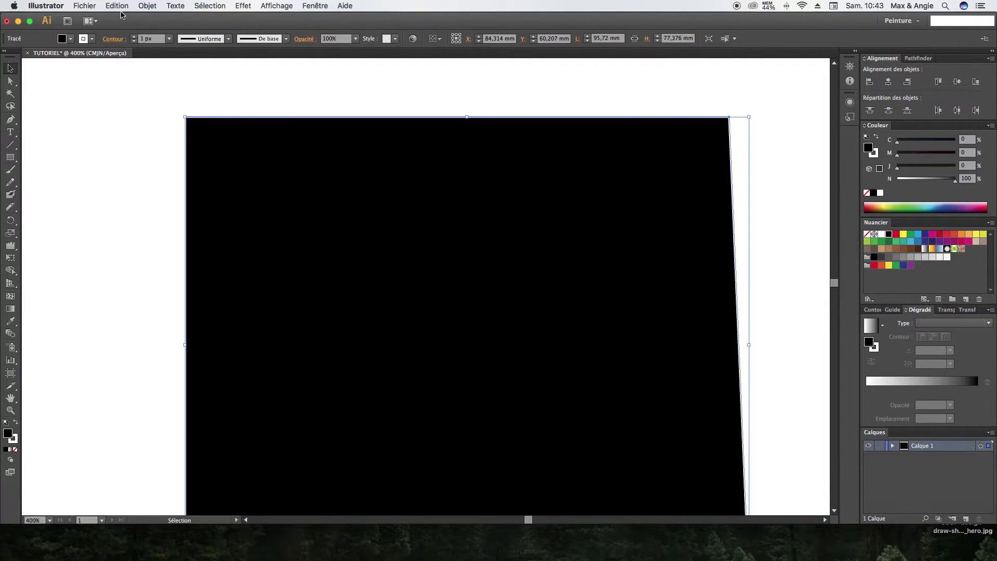
Open the general preferences and examine the anchor point, text, file handling, plug-in, hyphenation and slice categories.
click(83, 5)
click(312, 210)
click(46, 5)
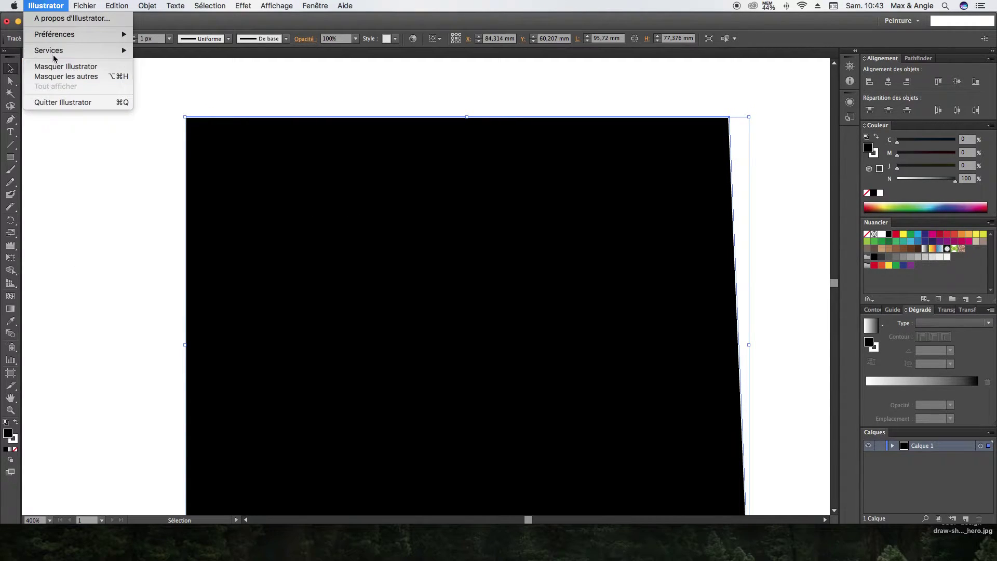
mouse_move(55, 34)
click(156, 34)
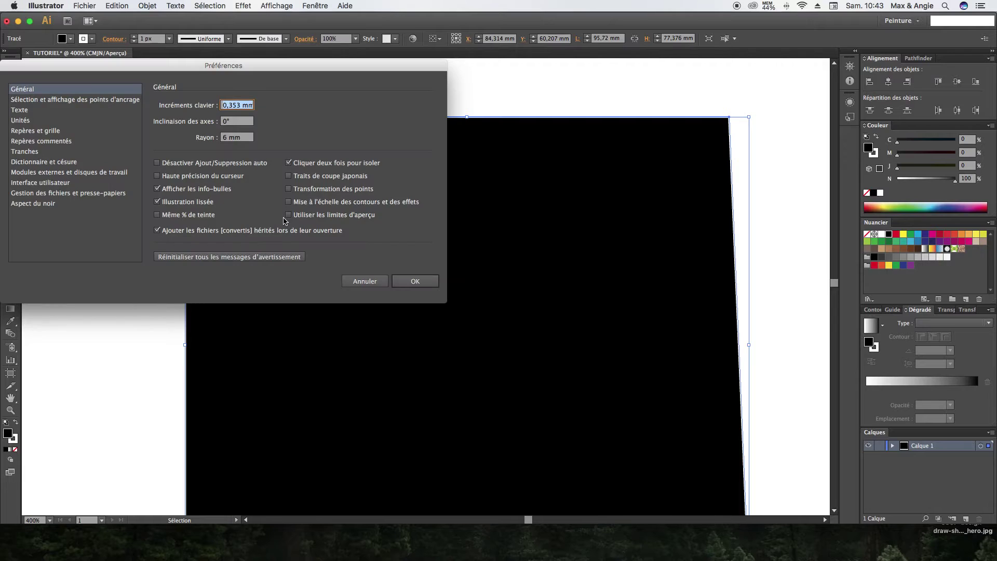
click(44, 100)
click(25, 109)
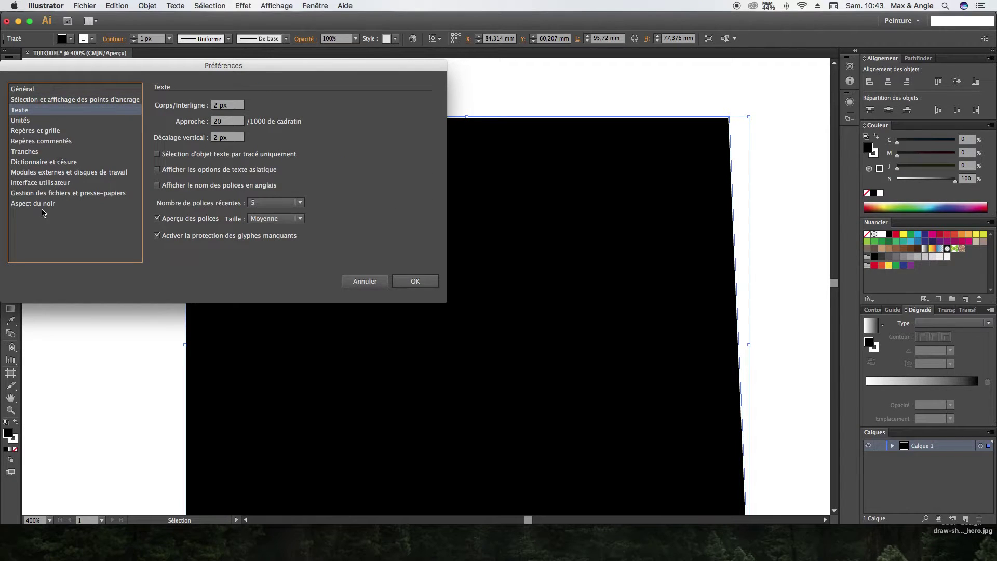
click(48, 194)
click(47, 172)
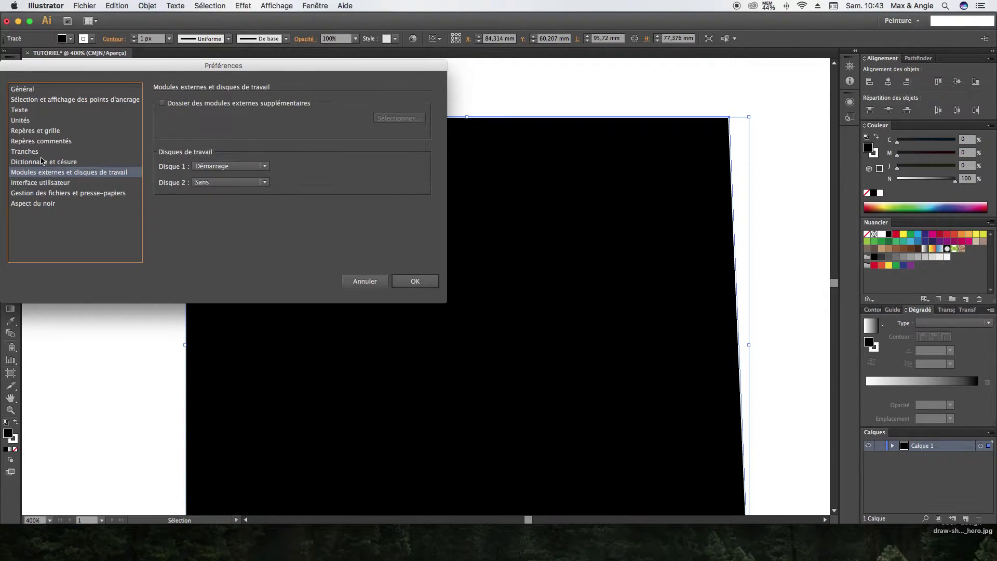
click(42, 161)
click(36, 151)
Set the smart guides colour to Rouge clair and apply the preferences.
click(41, 141)
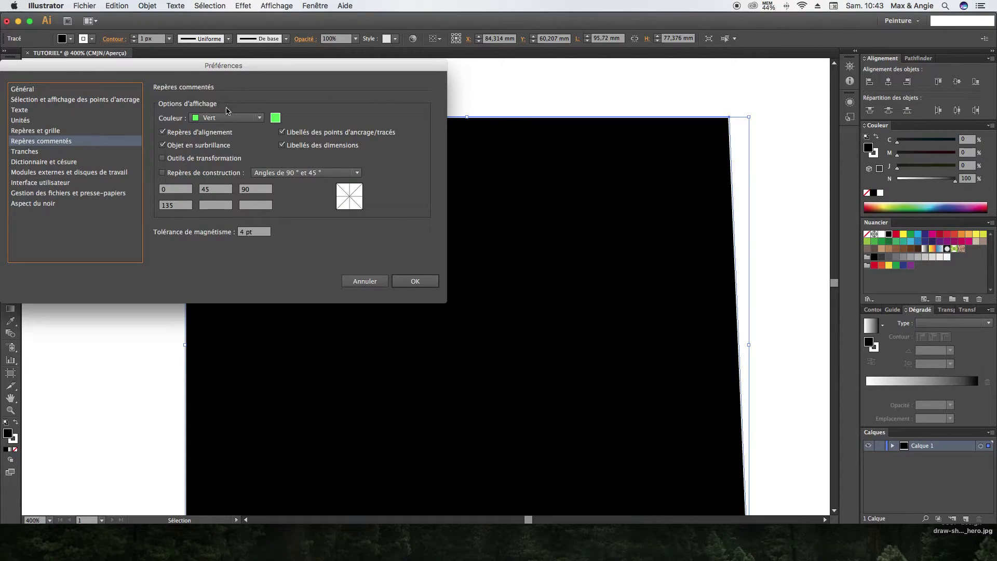
click(227, 118)
click(228, 136)
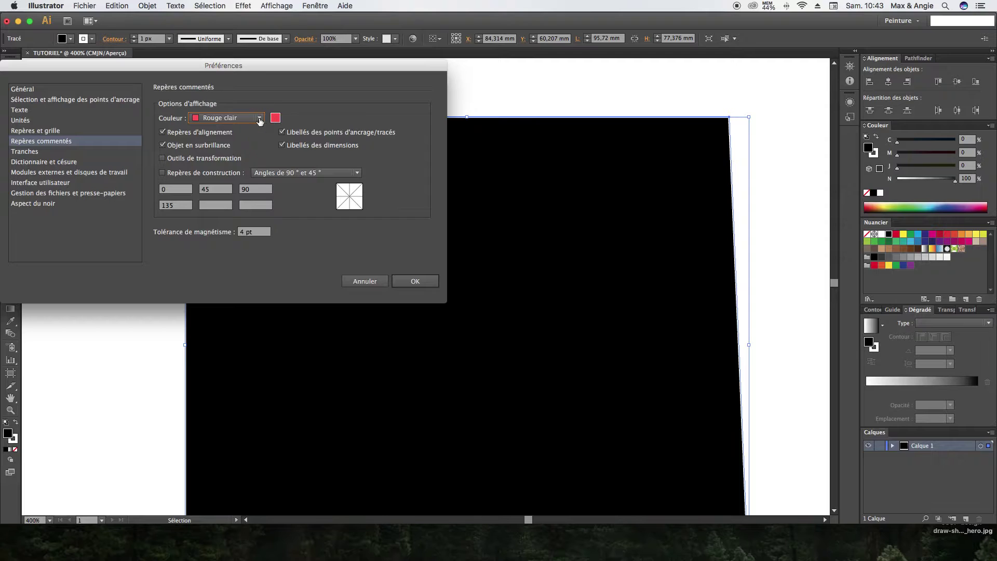
drag(135, 195, 171, 196)
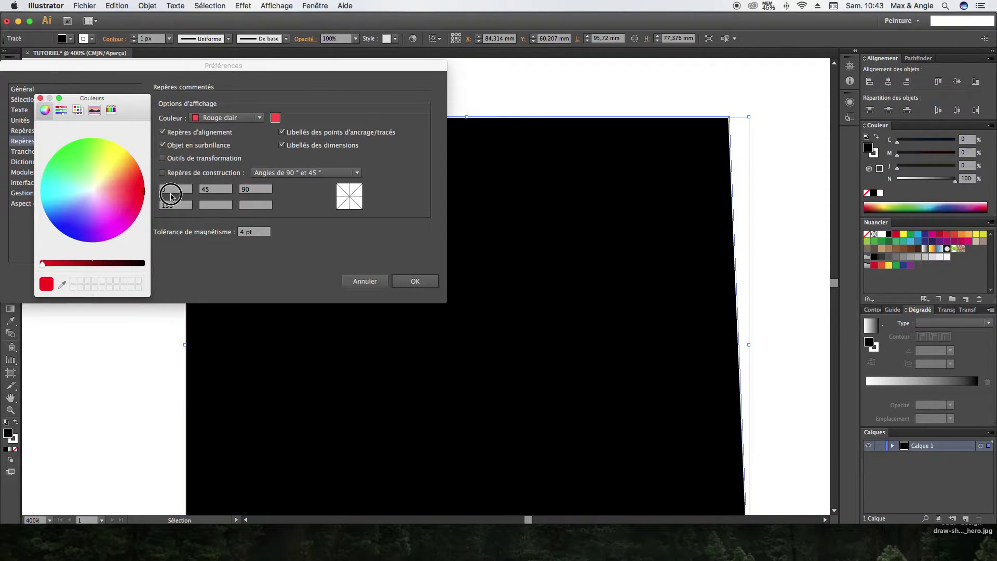
click(408, 283)
drag(225, 68, 313, 67)
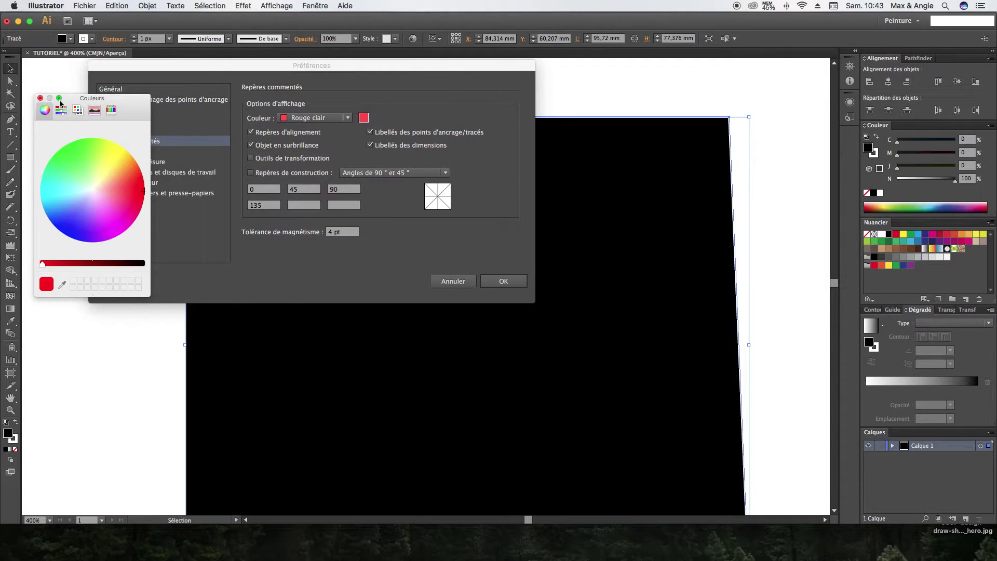
click(41, 98)
click(503, 280)
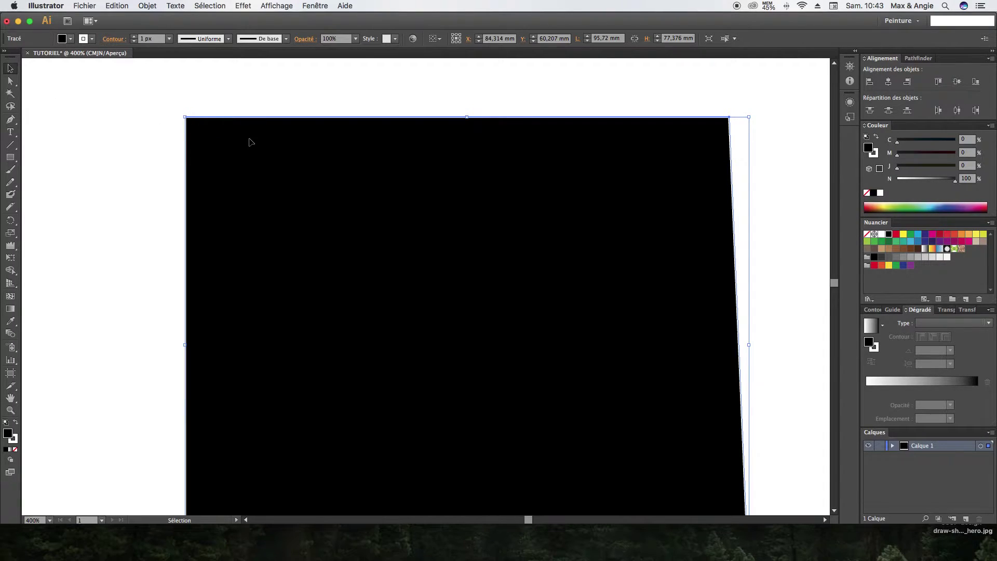
Remove the upper-left anchor point of the four-sided shape with the Delete Anchor Point tool to make a triangle.
click(10, 81)
click(10, 68)
drag(11, 119, 57, 146)
click(186, 119)
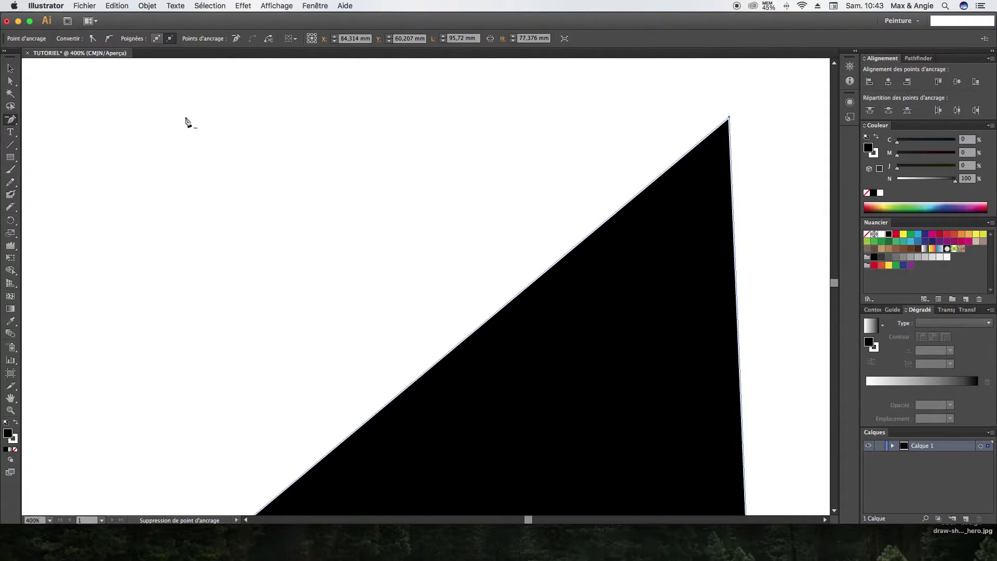
key(super+minus)
key(super+minus)
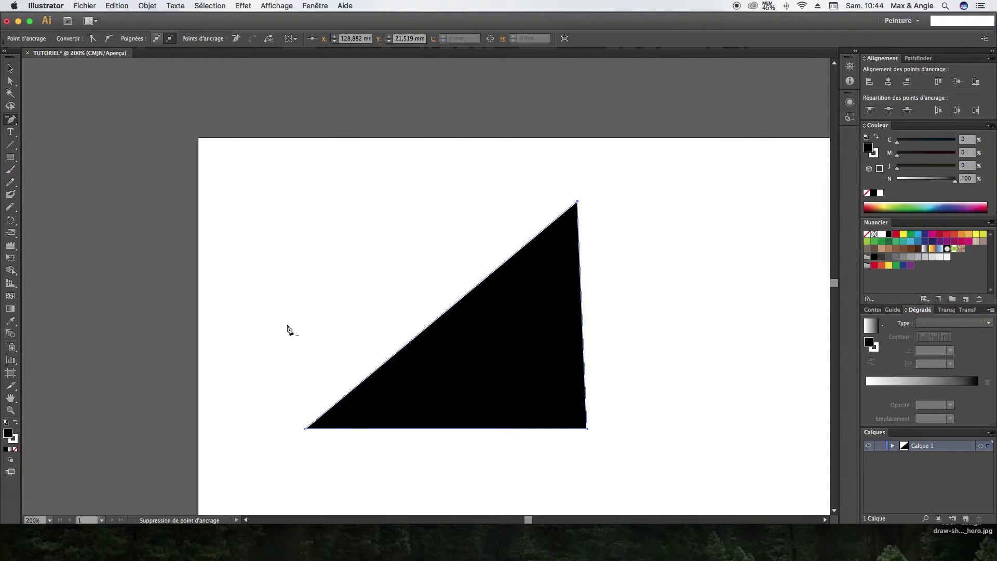
Deselect the anchor points and select the whole black triangle.
click(10, 68)
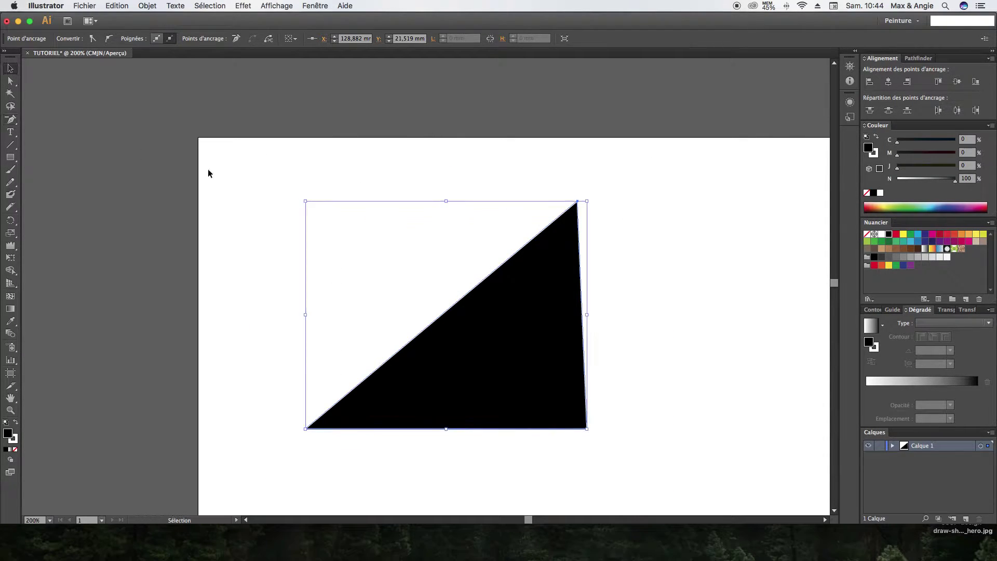
click(140, 153)
click(495, 299)
key(super+plus)
key(super+minus)
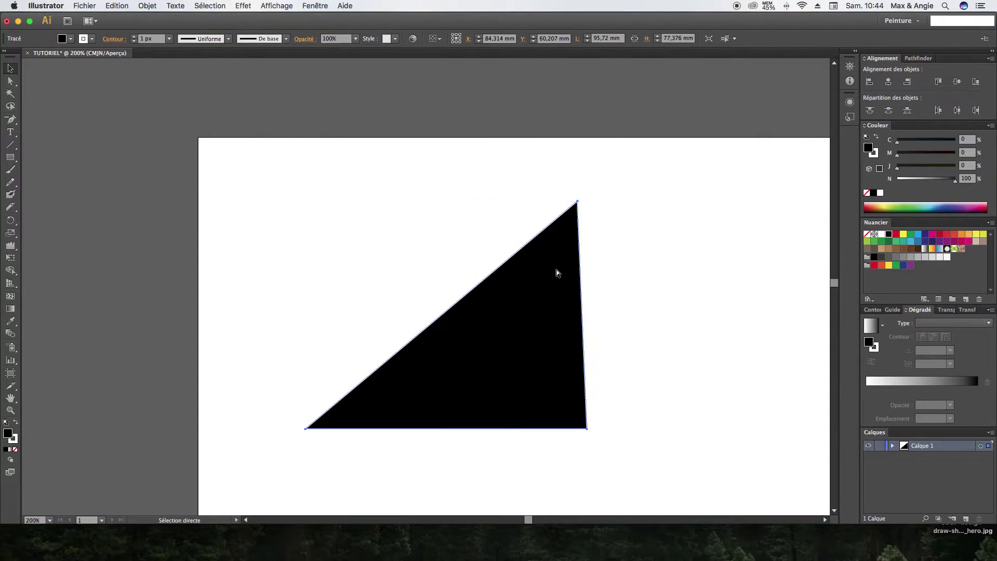
Undo the removal of the upper-left anchor point and delete the whole black four-sided shape.
key(super+z)
click(643, 271)
click(513, 295)
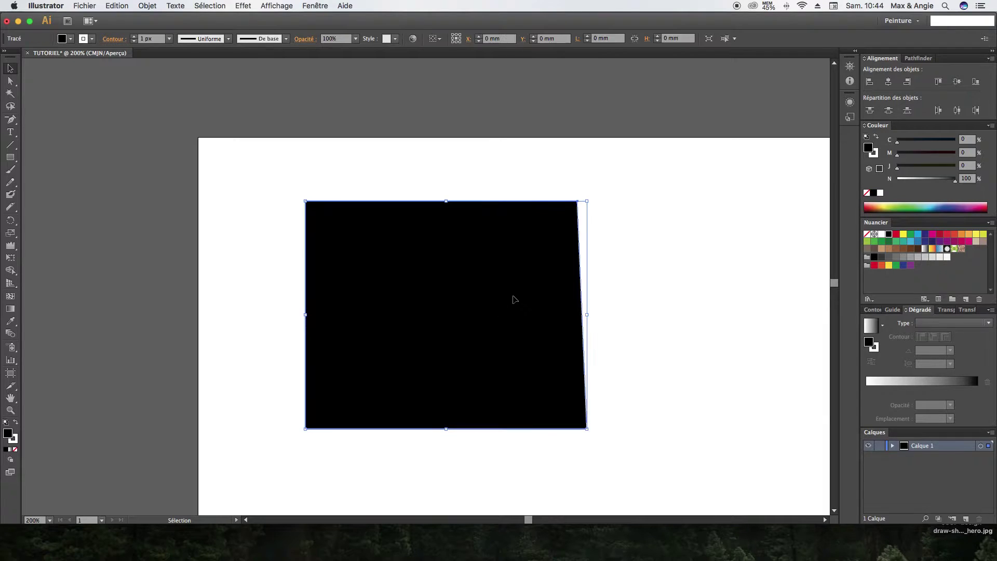
key(Delete)
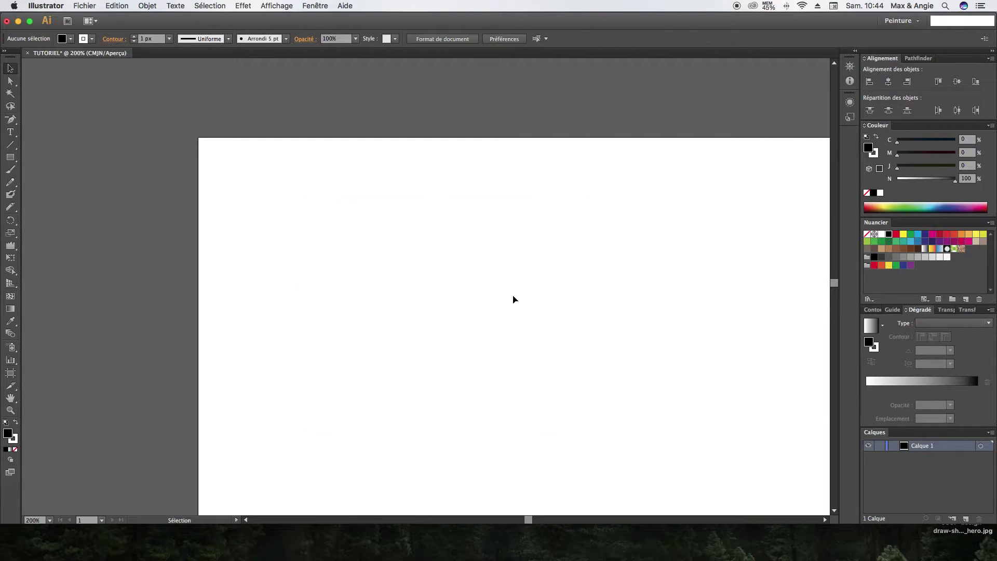
Draw a 45° diagonal line about 27 mm wide and 27 mm high with the Pen tool in the artboard's upper-left area.
drag(10, 119, 39, 115)
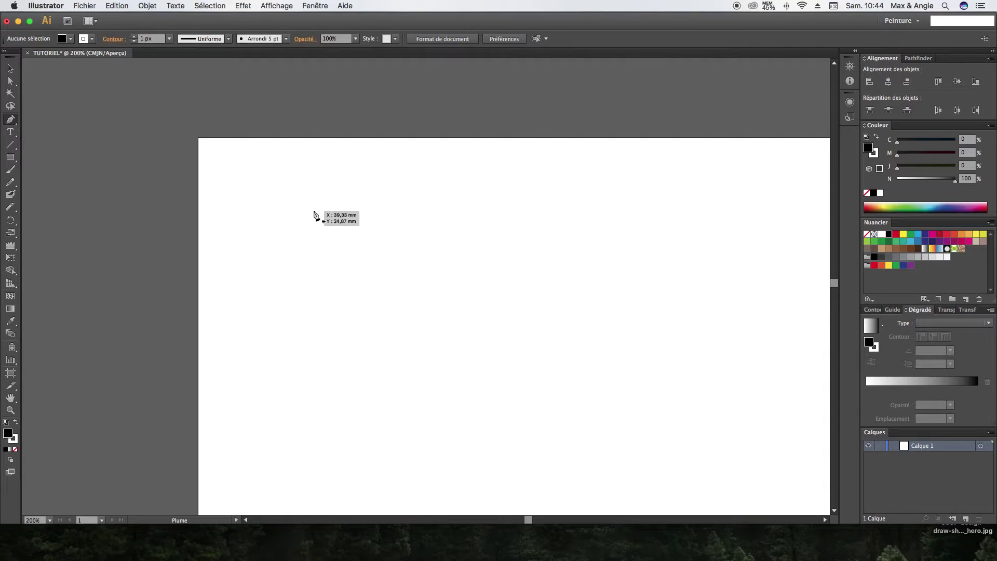
click(313, 211)
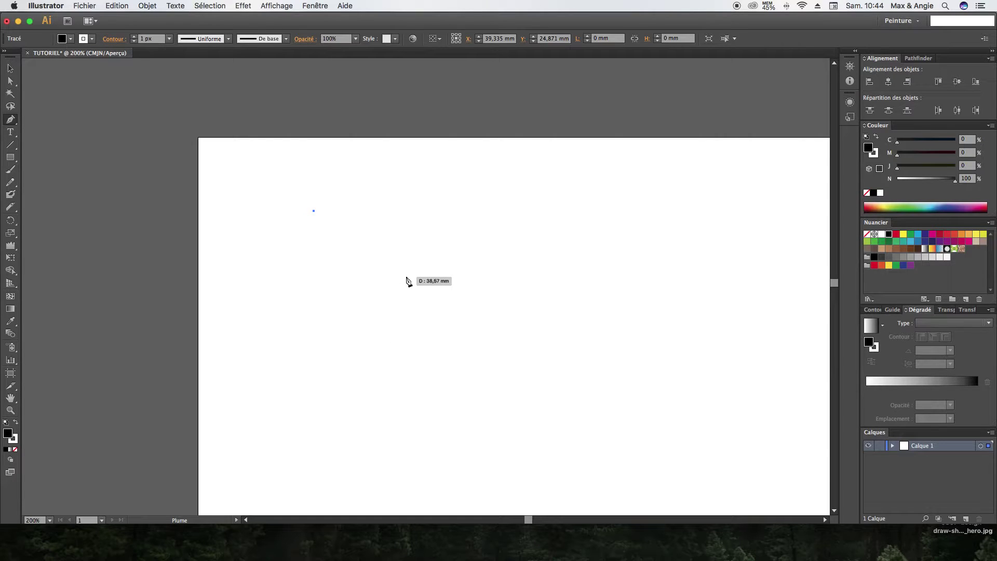
shift+click(408, 281)
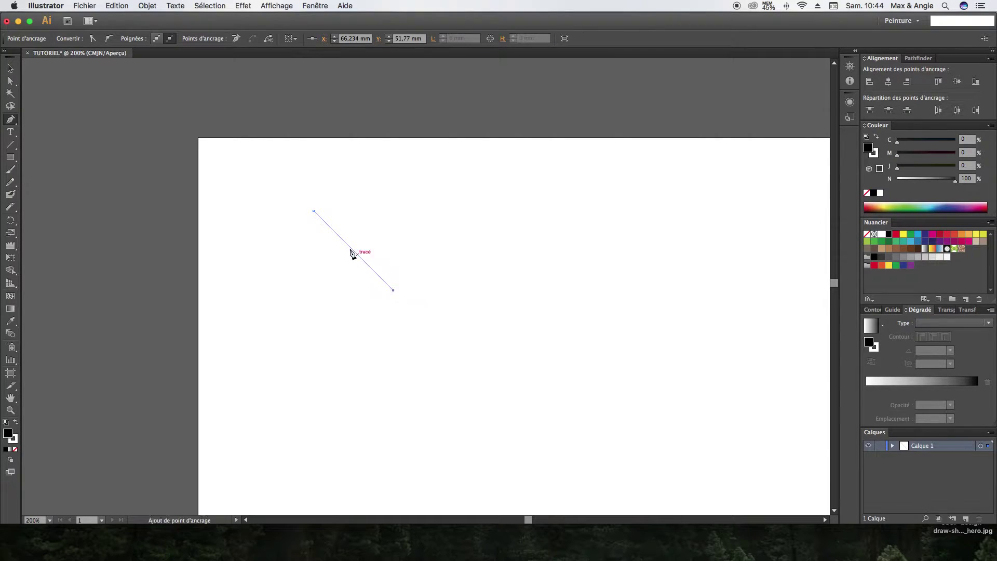
Swap the colours to a white fill and black stroke, and delete the diagonal line.
click(16, 421)
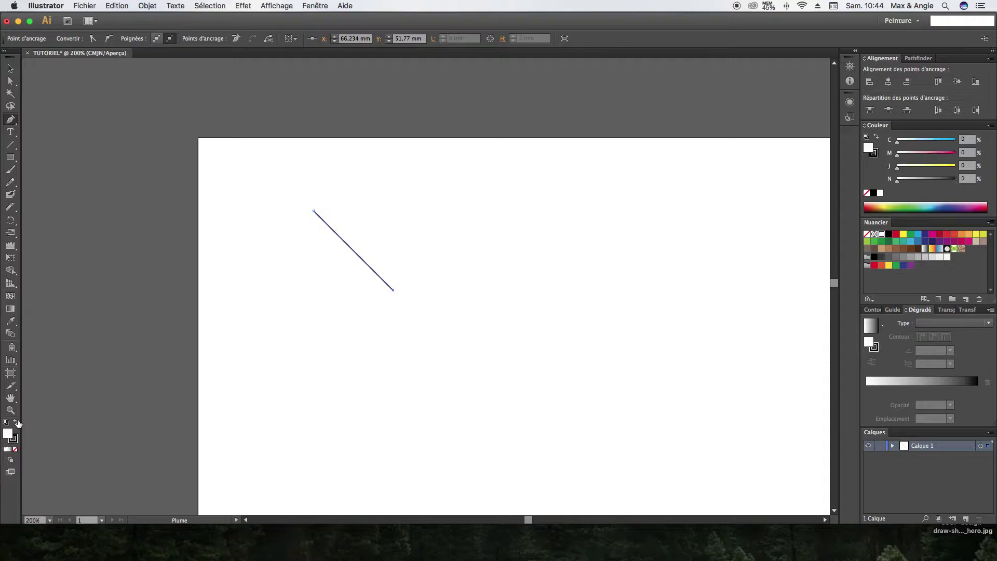
click(10, 68)
click(293, 204)
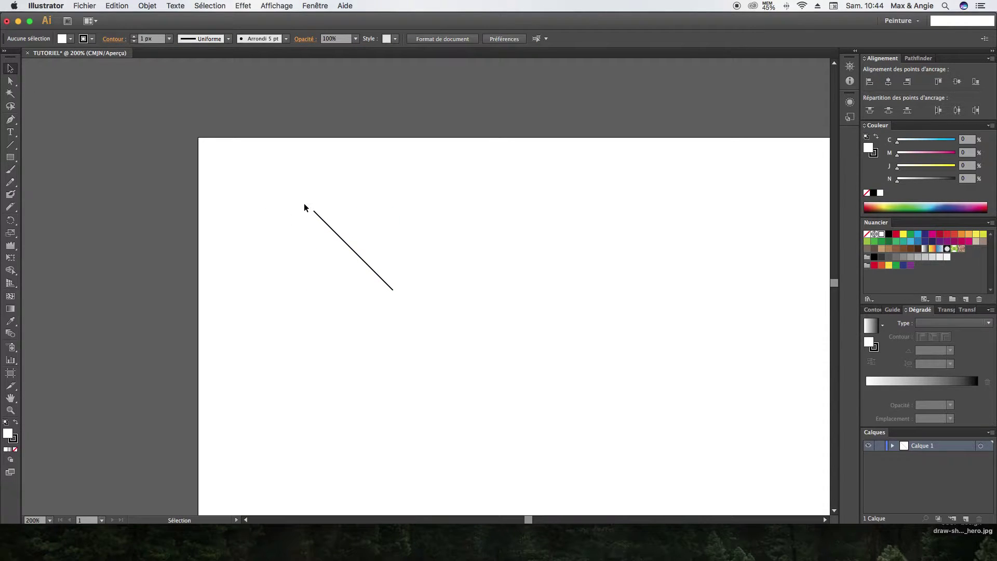
drag(303, 205, 442, 330)
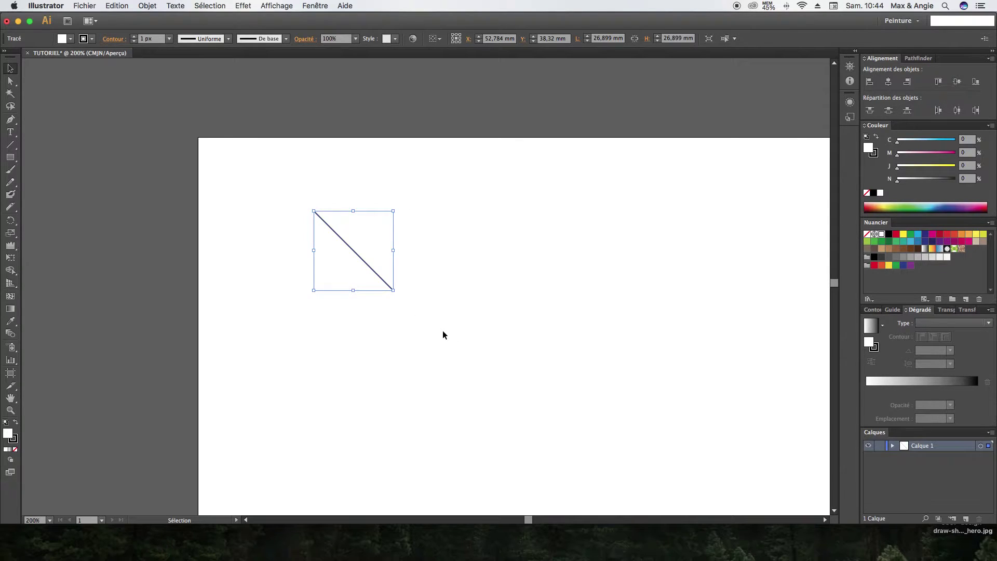
key(Delete)
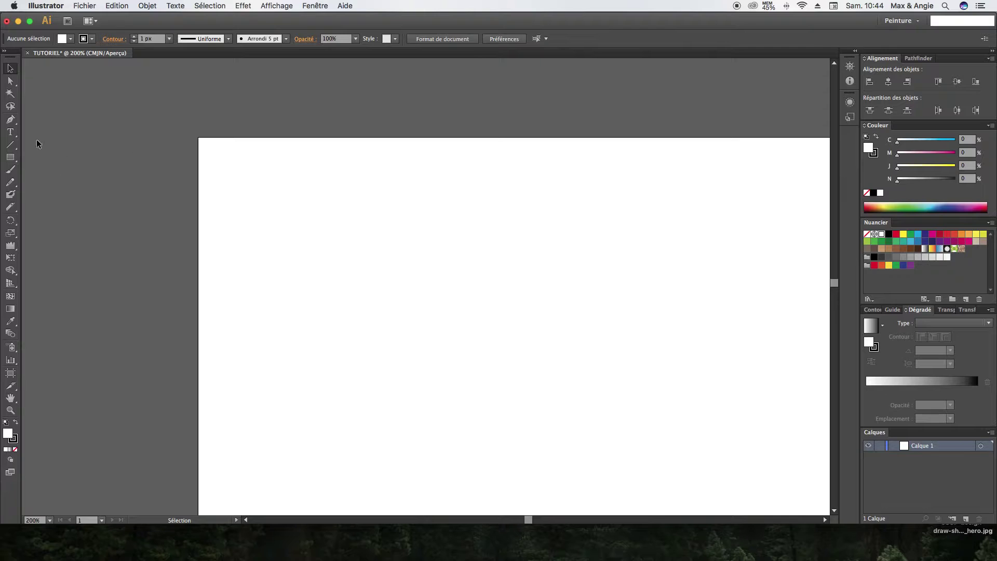
Draw a closed rectangle about 40 mm wide and 34 mm high with the Pen tool, and deselect it.
click(9, 119)
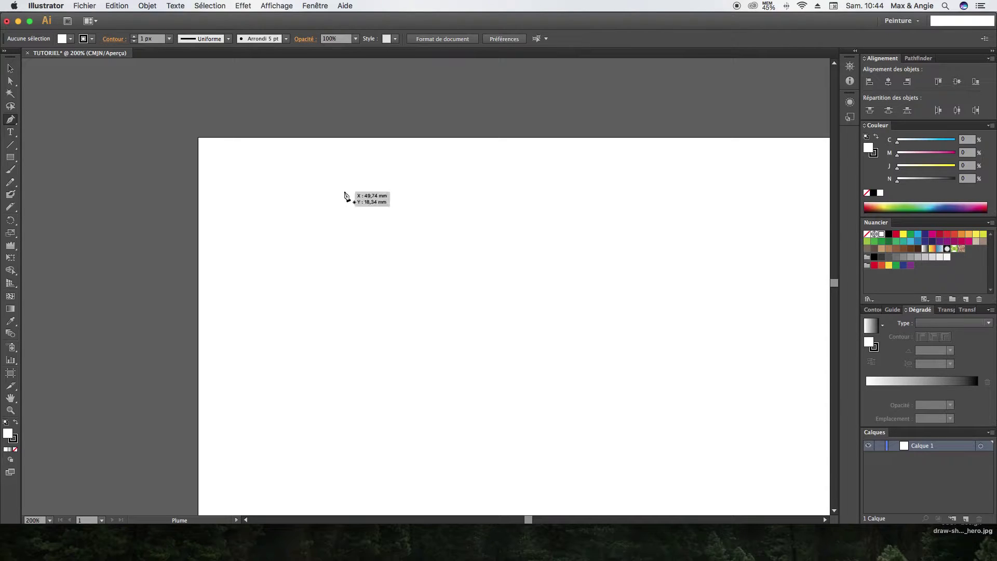
click(304, 210)
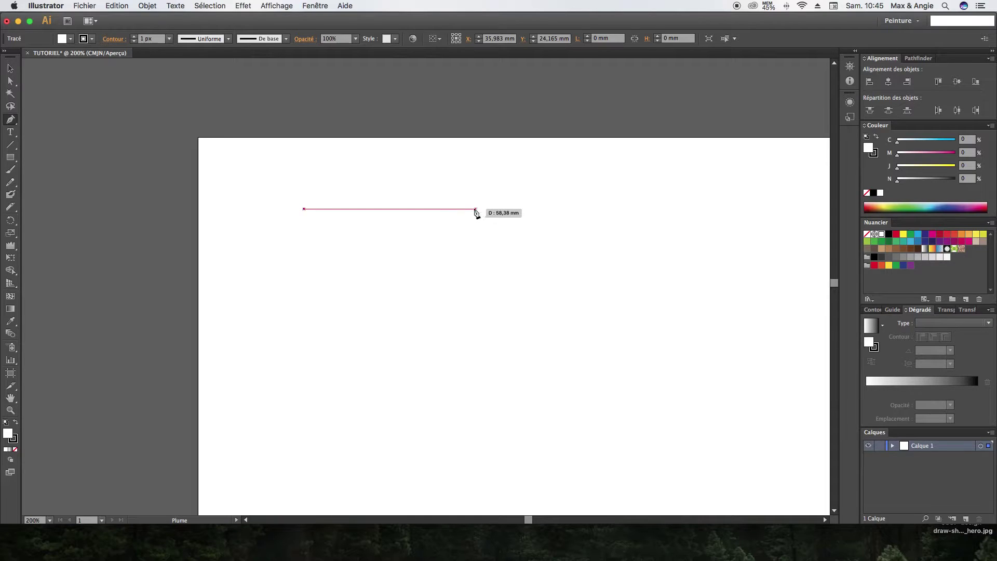
click(423, 209)
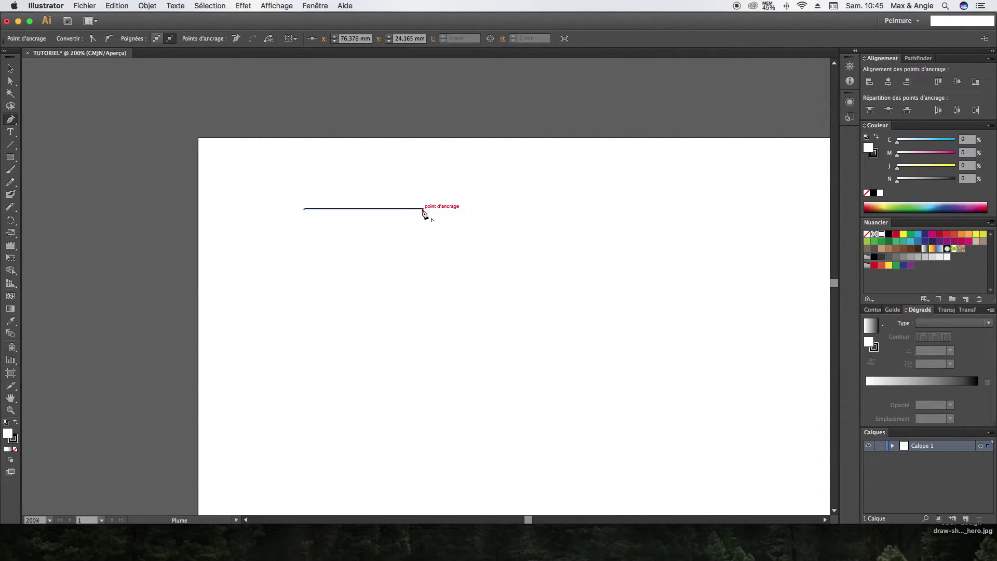
click(423, 310)
click(304, 310)
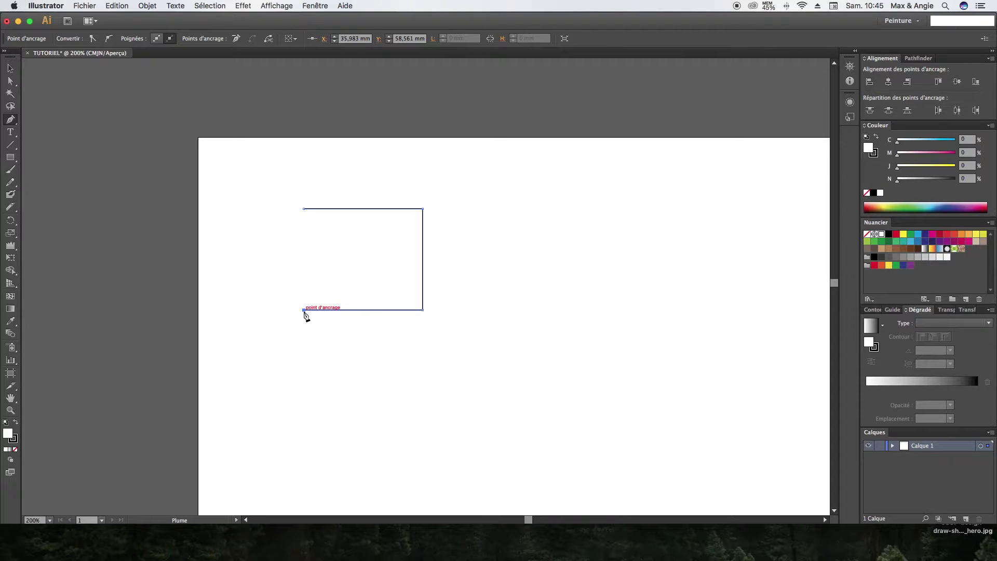
click(304, 209)
click(10, 68)
click(254, 213)
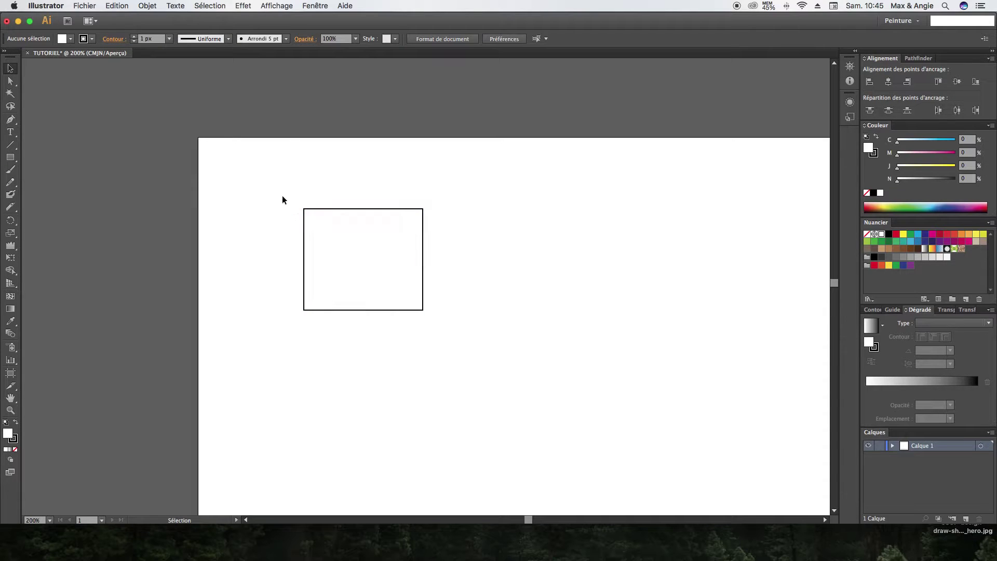
Move the whole rectangle slightly up and to the left on the artboard, and deselect it.
click(338, 244)
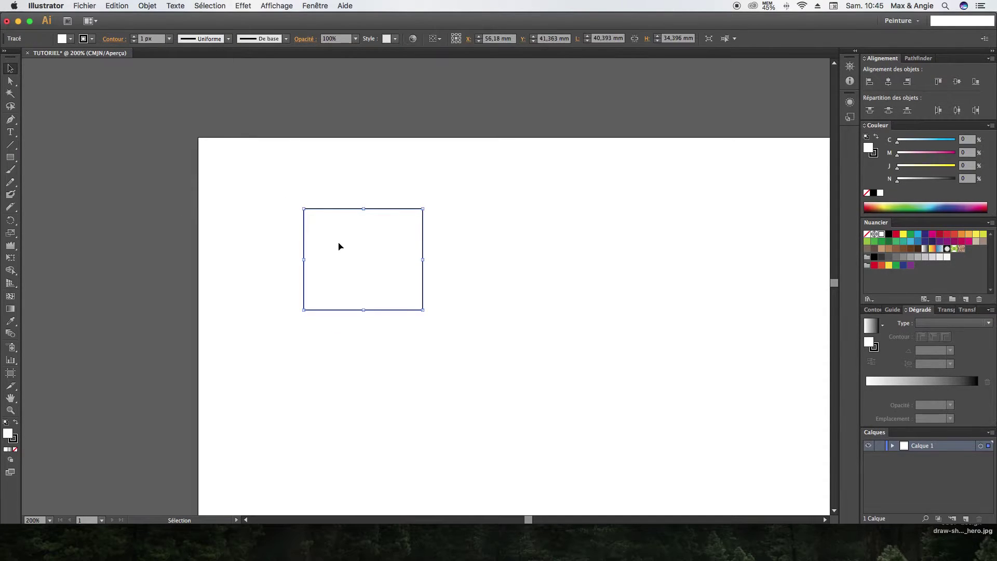
click(340, 209)
mouse_move(340, 211)
mouse_down()
mouse_move(378, 267)
mouse_move(521, 295)
mouse_move(563, 183)
mouse_move(329, 196)
mouse_move(387, 236)
mouse_move(369, 207)
mouse_move(325, 187)
mouse_move(323, 197)
mouse_move(456, 194)
mouse_move(329, 195)
mouse_up()
click(428, 188)
click(400, 171)
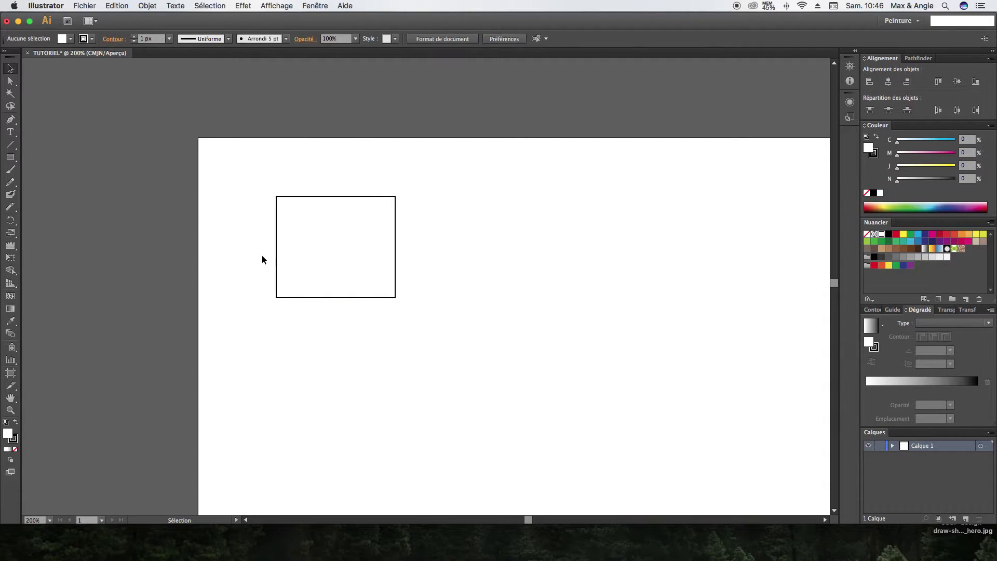
Remove the rectangle's upper-left anchor point with the Delete Anchor Point tool, and undo the removal.
drag(10, 119, 55, 147)
drag(15, 120, 44, 145)
click(276, 196)
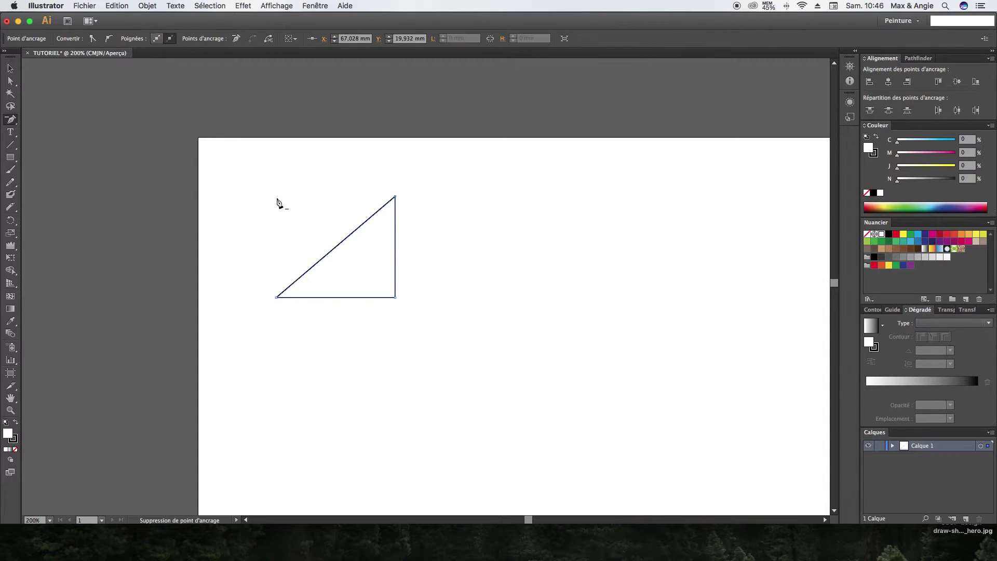
key(super)
key(super+z)
Add an anchor point at the middle of the rectangle's top edge and move it straight up to form a house shape.
drag(16, 120, 78, 132)
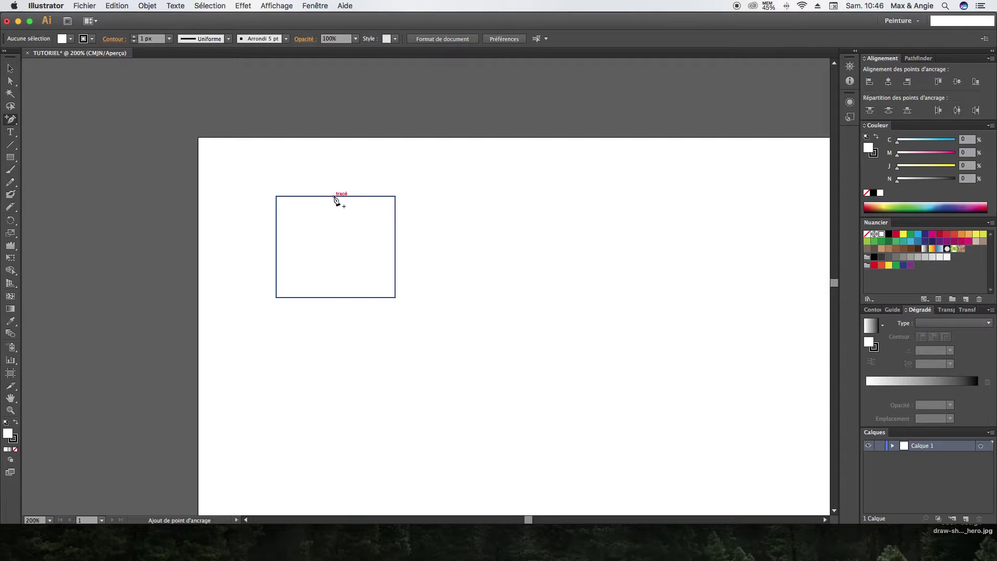
click(336, 197)
click(11, 81)
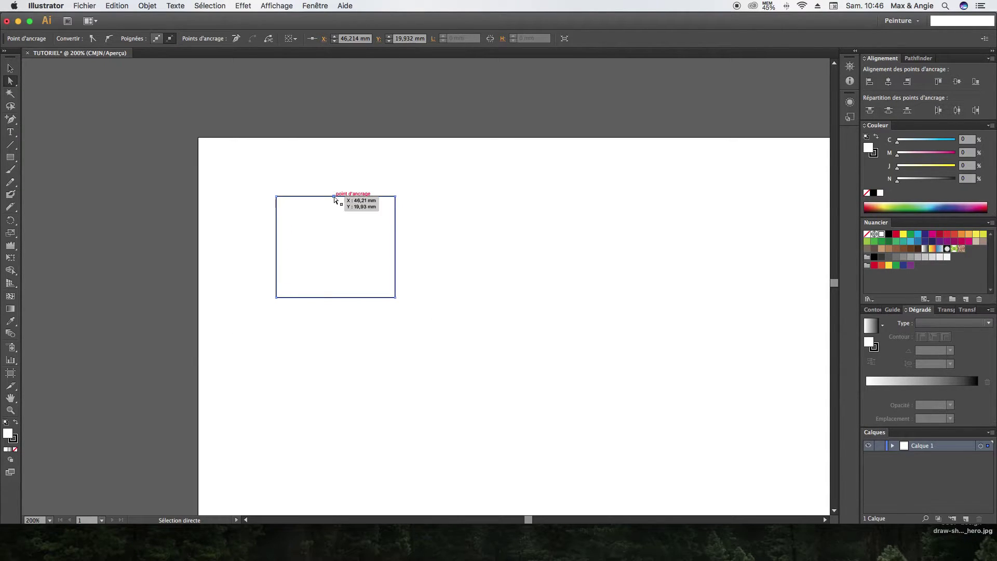
click(12, 85)
drag(334, 197, 324, 141)
Select the whole house shape and move it straight down about 12 mm.
click(10, 68)
drag(240, 138, 393, 327)
drag(365, 296, 365, 331)
click(498, 334)
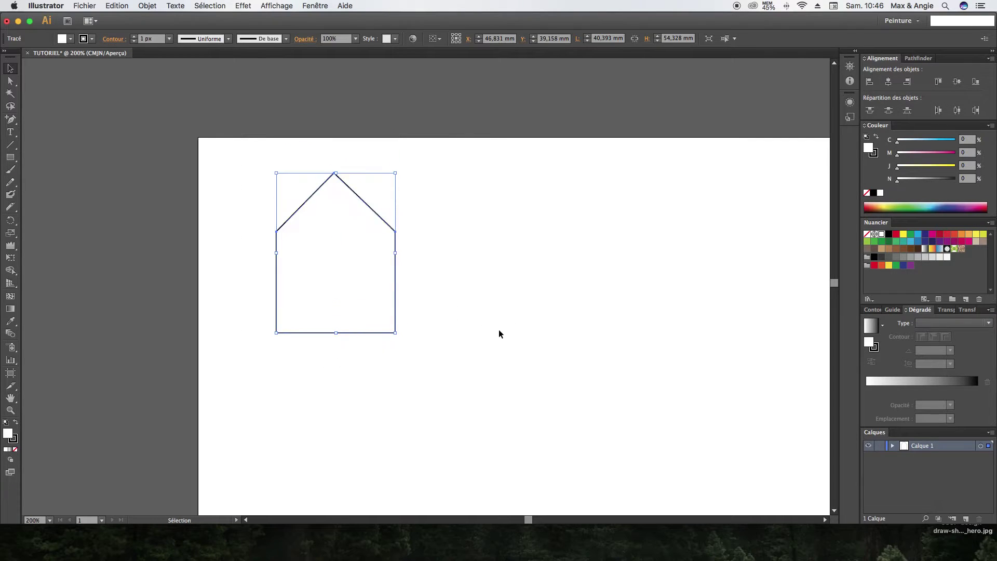
Undo the house shape's move and its roof point to restore the plain rectangle, and deselect it.
key(ctrl+z)
key(ctrl+z)
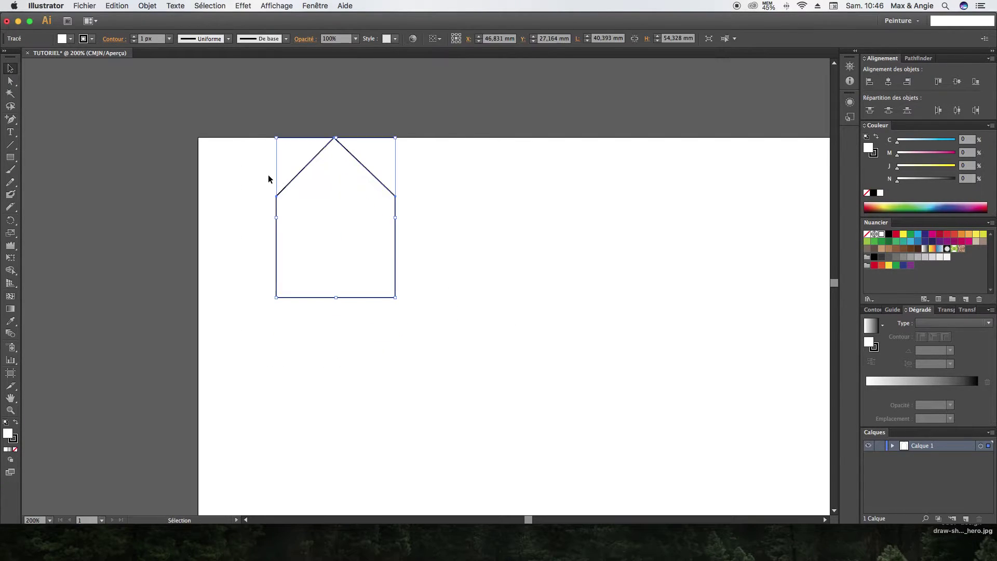
key(ctrl+z)
click(268, 179)
Add five anchor points spaced along the rectangle's top edge with the Add Anchor Point tool.
drag(10, 118, 61, 130)
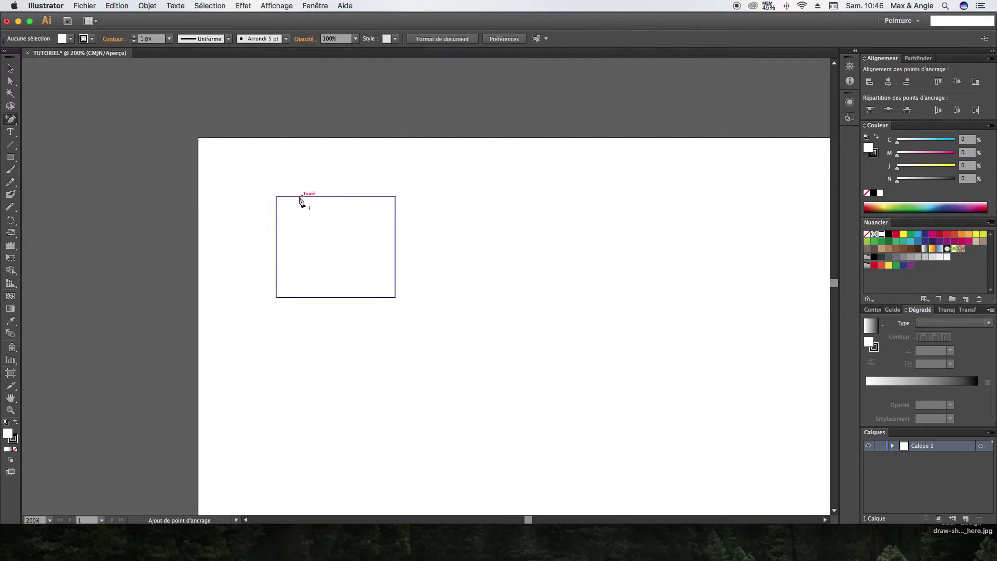
click(300, 196)
click(334, 197)
click(321, 197)
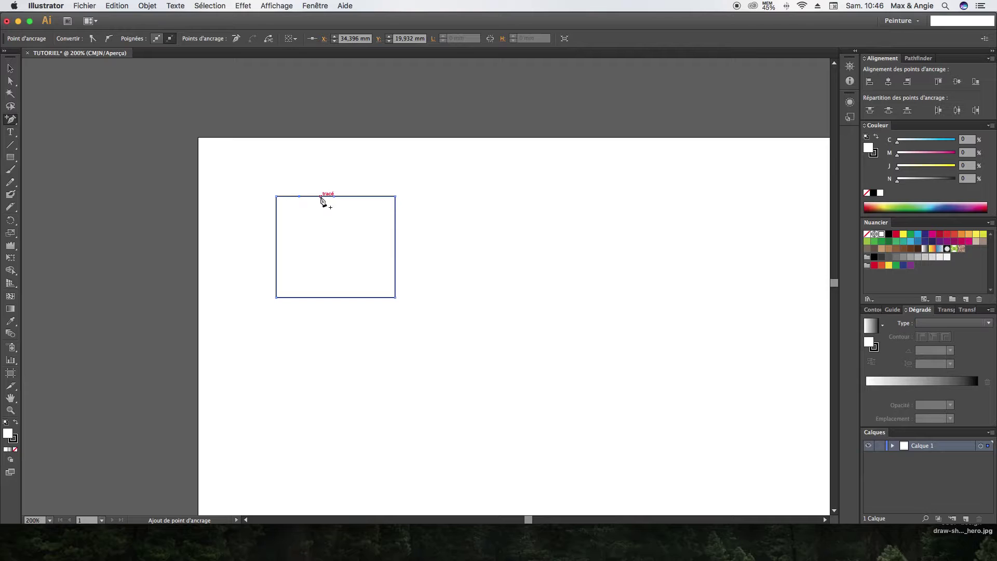
click(352, 196)
click(375, 196)
Lower the two outer added points and raise the middle one to shape a three-pointed crown about 41 mm high.
click(11, 81)
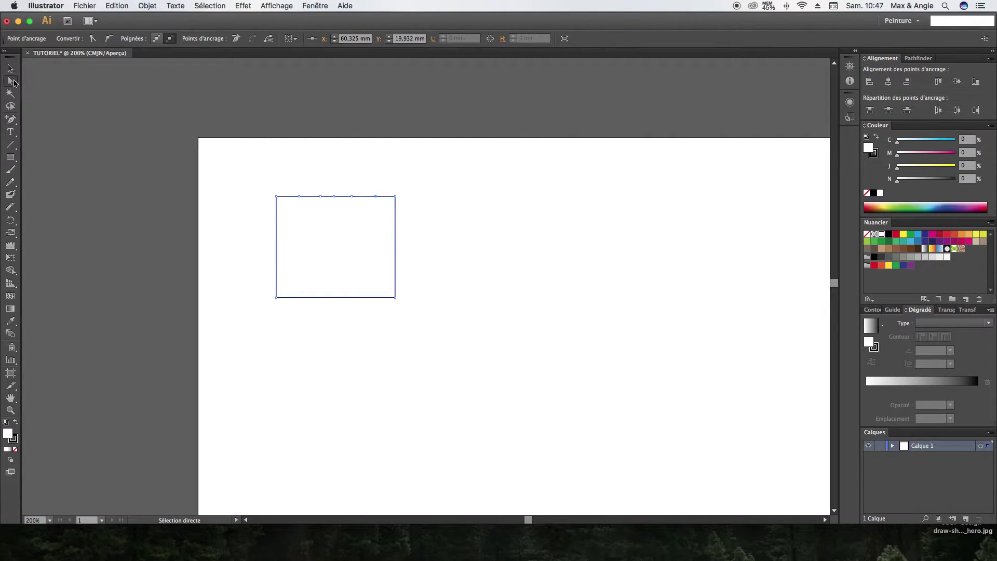
click(188, 154)
drag(299, 196, 299, 225)
mouse_move(336, 196)
mouse_down()
mouse_move(336, 169)
mouse_move(336, 177)
mouse_up()
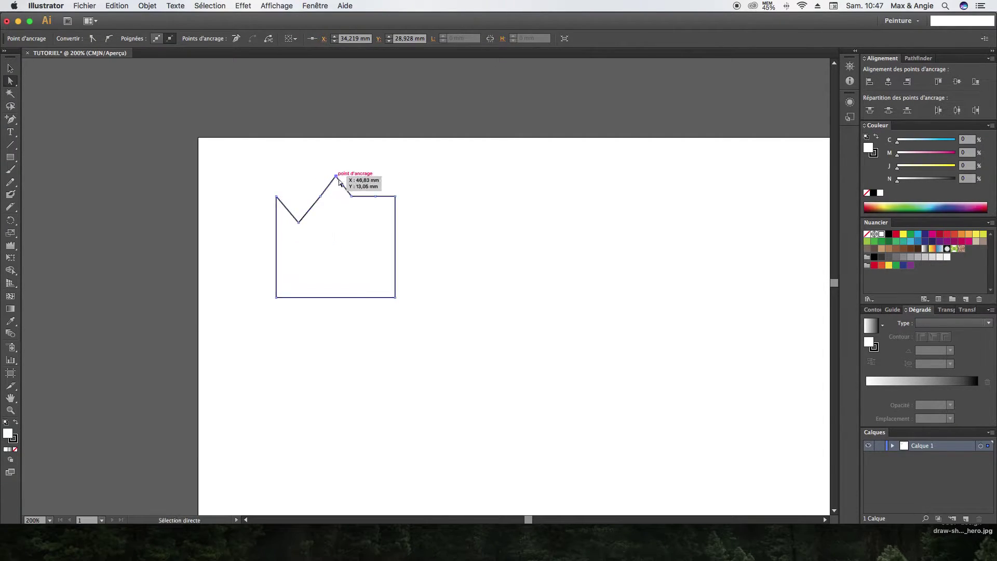
click(375, 203)
drag(376, 197, 375, 224)
click(426, 209)
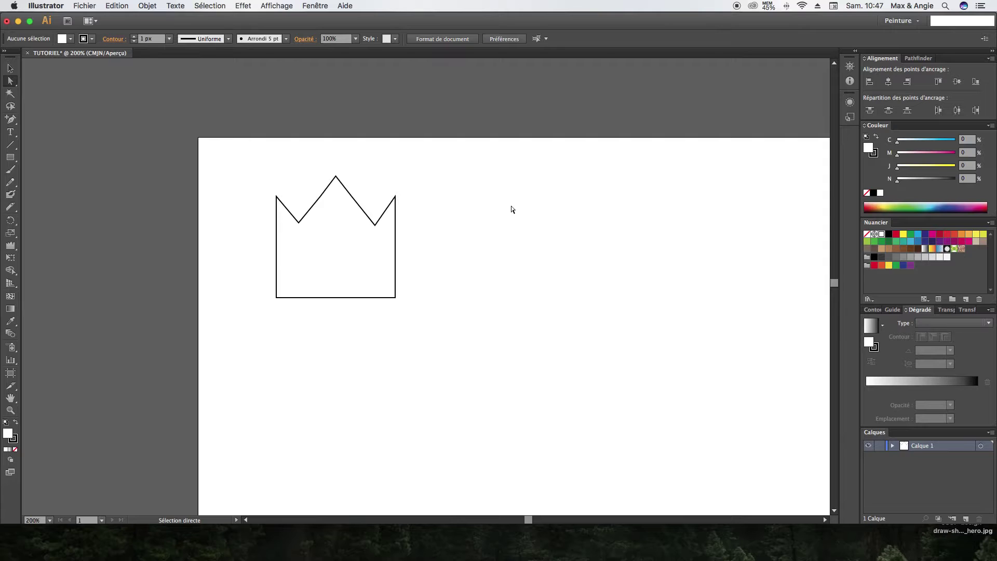
Pull long curve handles from the crown's left notch with the Convert Anchor Point tool, and undo the conversion.
drag(259, 164, 444, 291)
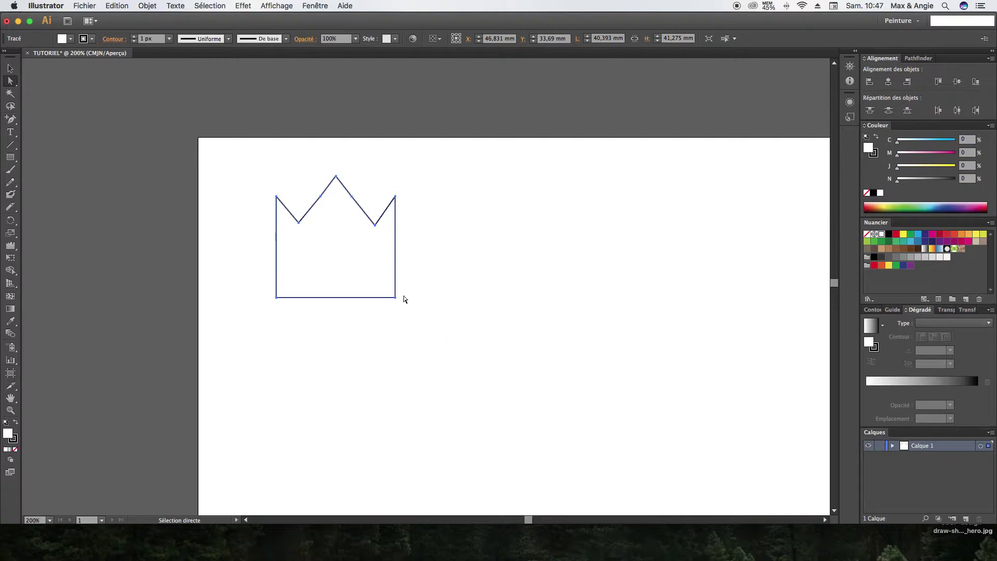
click(10, 119)
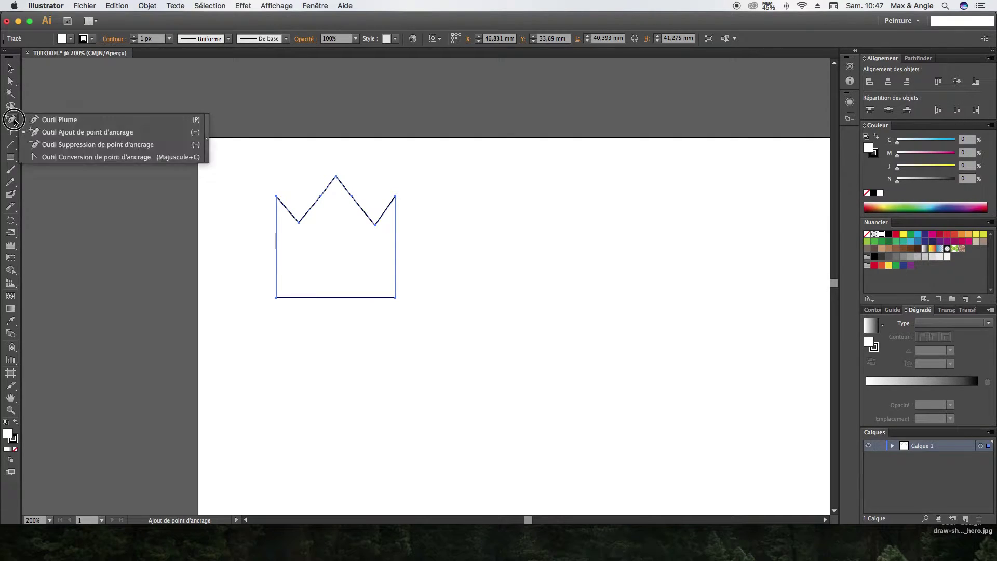
click(75, 120)
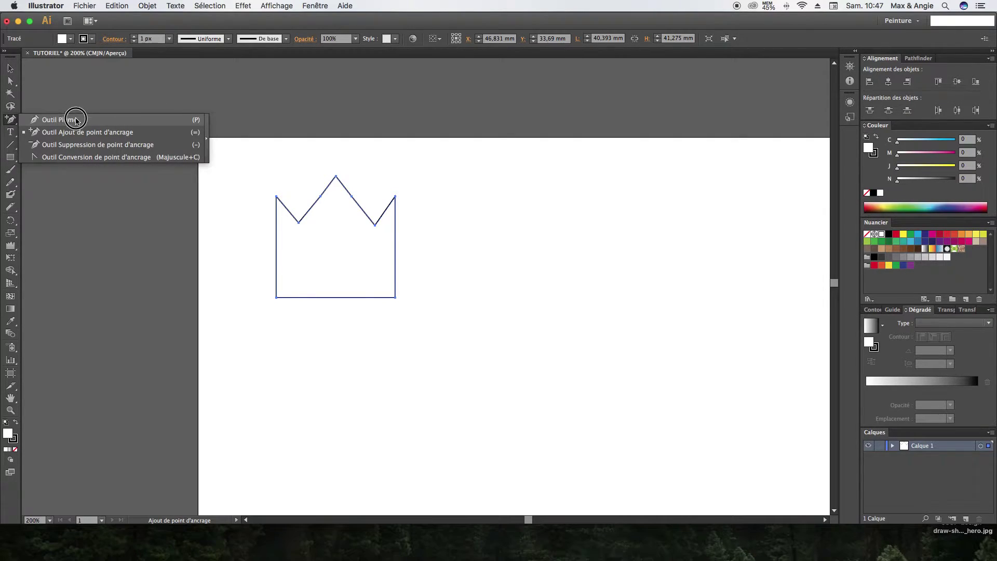
click(67, 157)
click(299, 225)
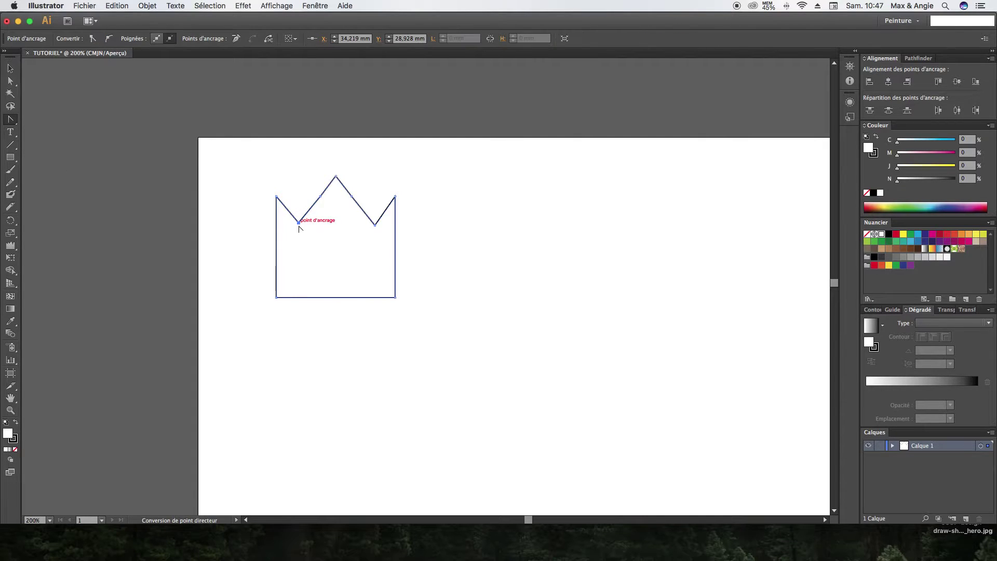
drag(299, 226, 302, 322)
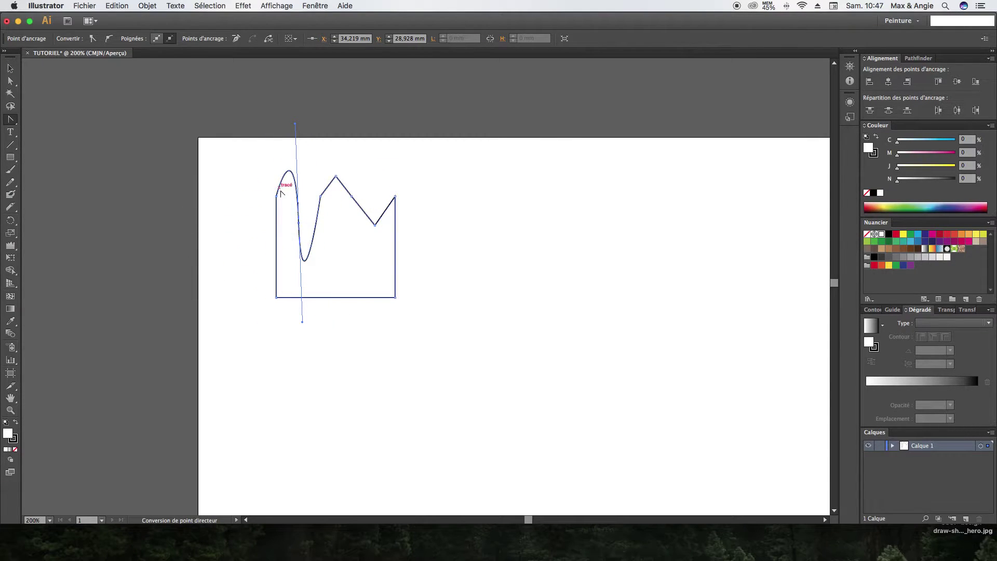
key(super+z)
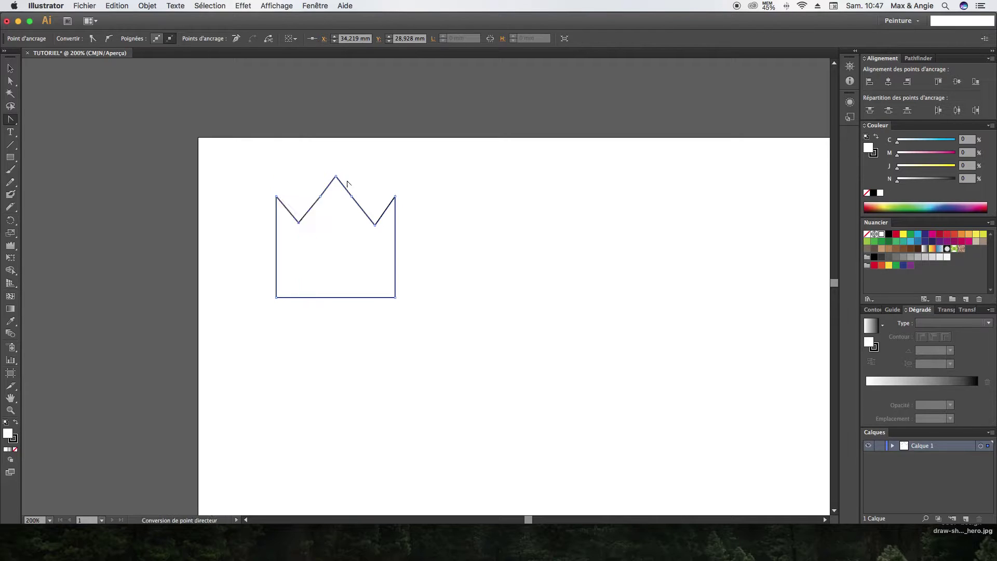
Deselect the crown and switch back to the Pen tool.
click(11, 68)
drag(260, 170, 413, 340)
click(484, 284)
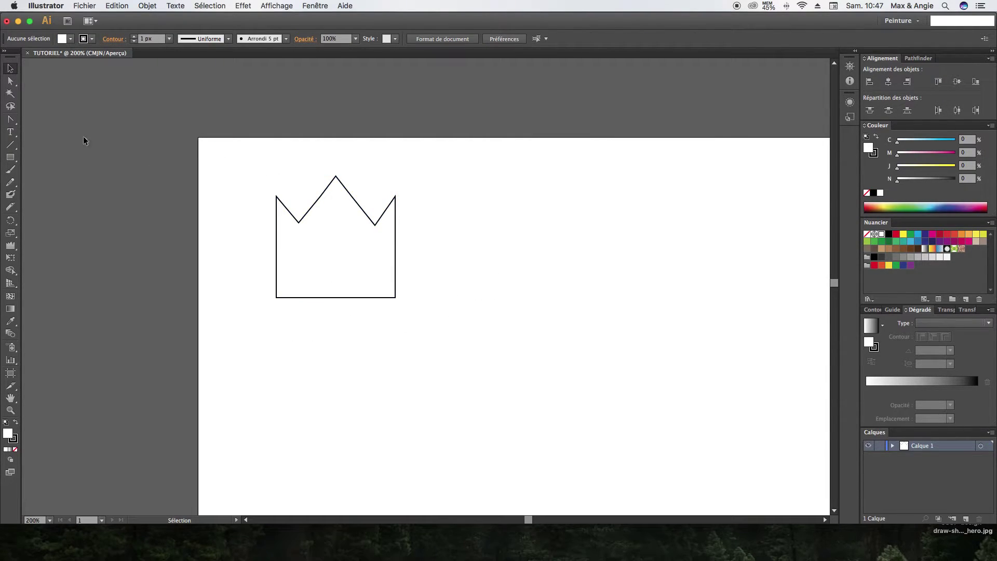
click(11, 123)
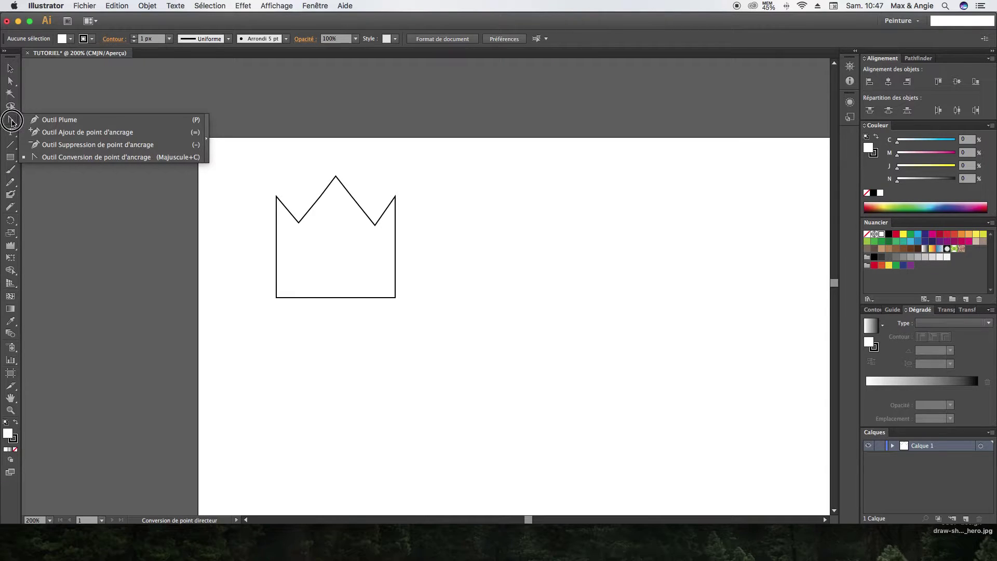
click(51, 121)
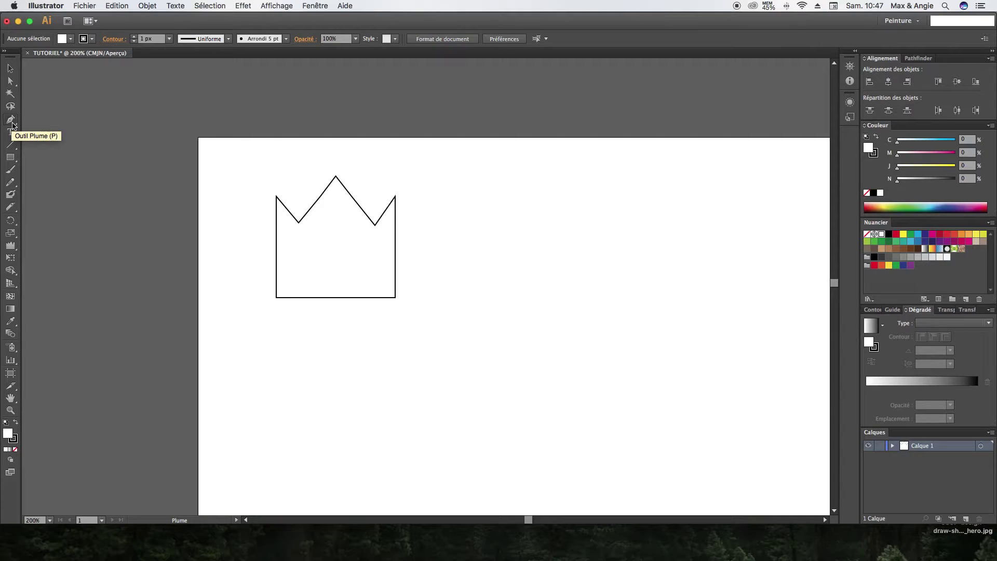
Enlarge the crown with the Selection tool to about 94 mm wide and 96 mm high, and deselect it.
click(12, 121)
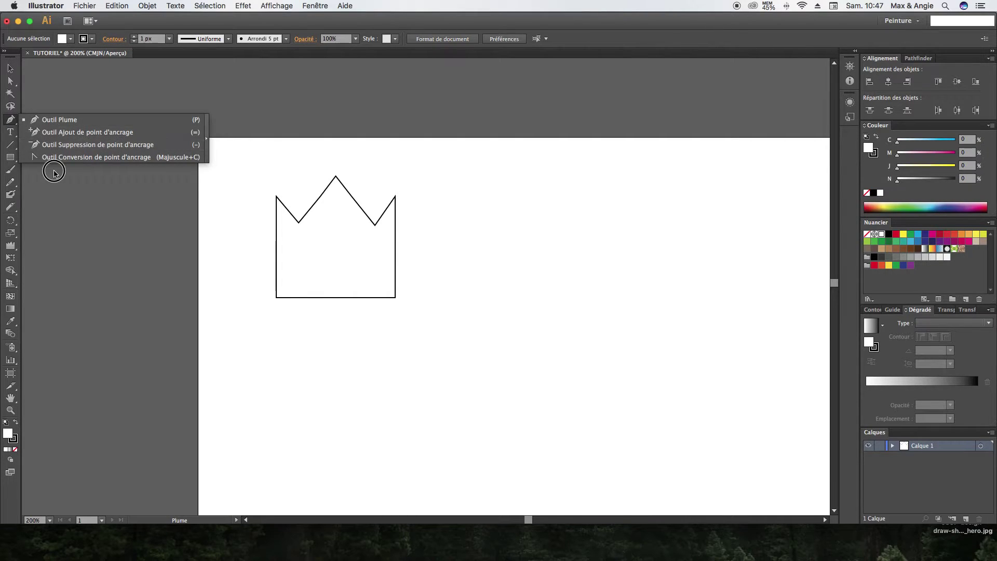
click(10, 122)
click(10, 68)
click(323, 192)
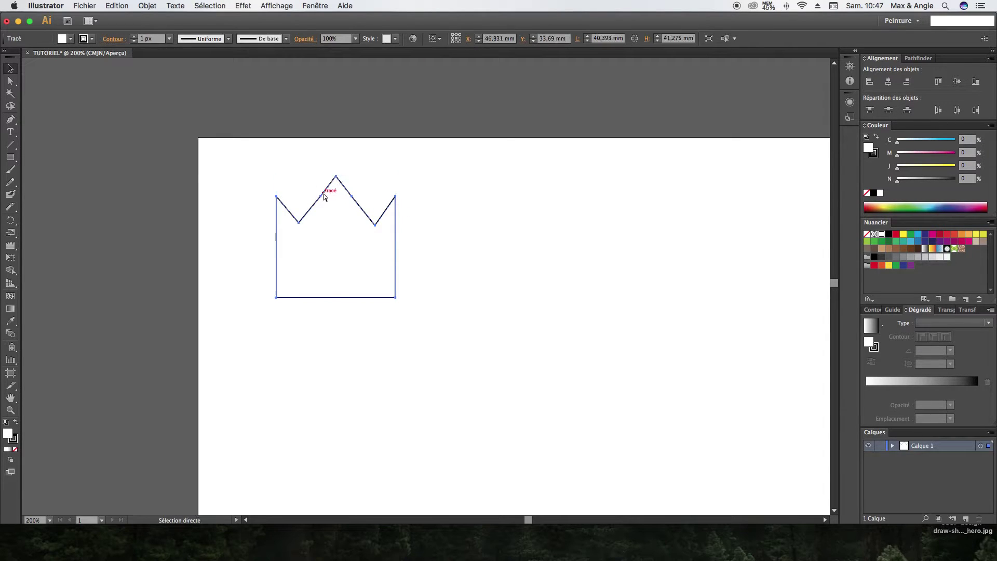
key(super+minus)
drag(497, 279, 312, 166)
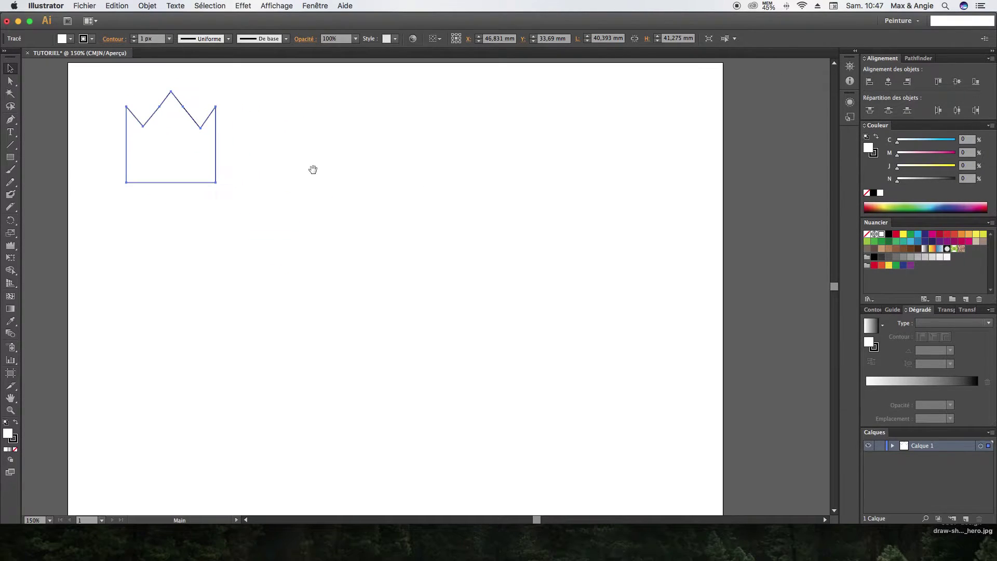
drag(215, 182, 334, 303)
click(411, 285)
drag(128, 289, 217, 342)
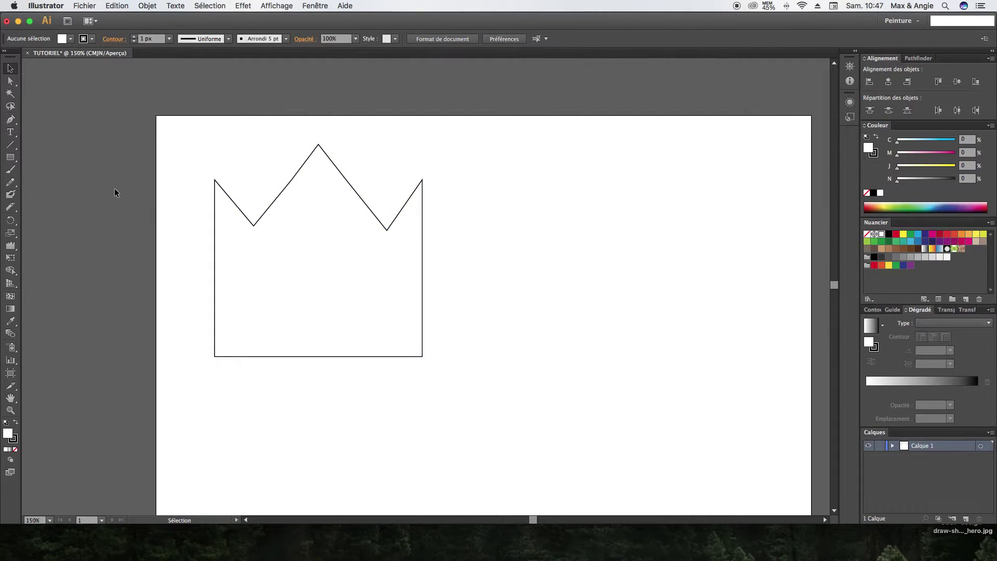
drag(132, 188, 115, 160)
Add a single-line text beside the crown giving a greeting, the author's first name, "j'ai 26 ans" and "et je vous fait une vidéo sur Adobe Illustrator".
click(10, 133)
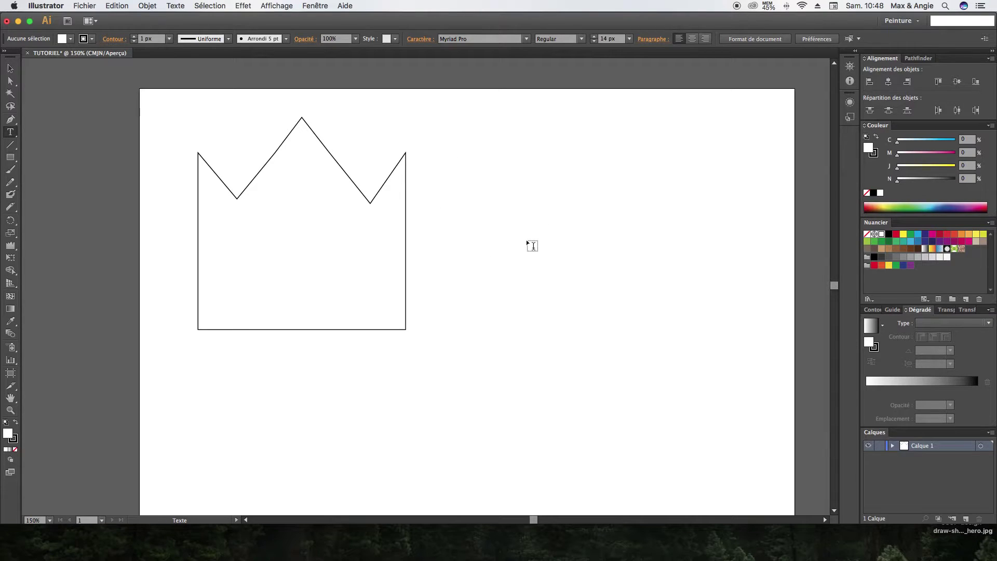
click(450, 168)
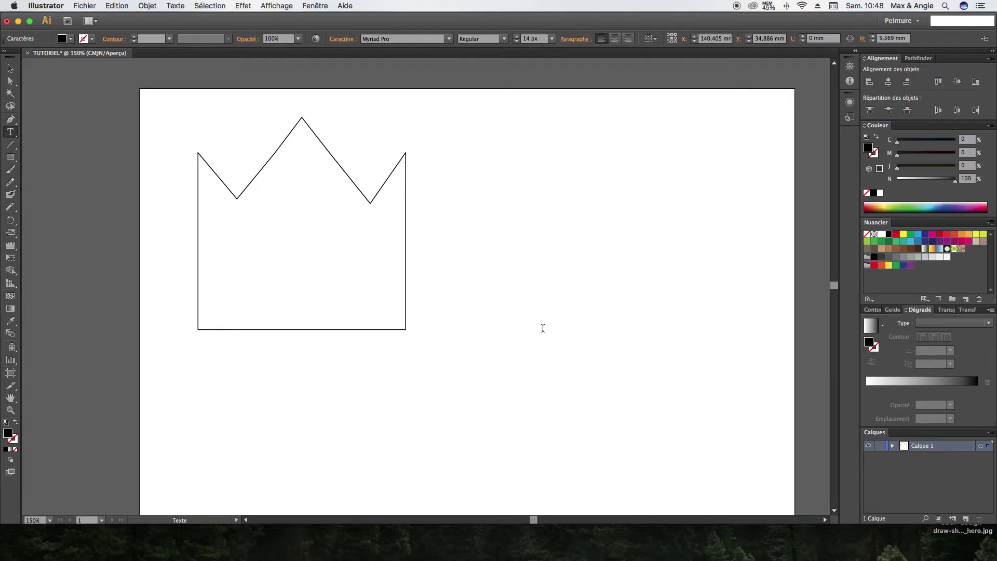
text(Bonjour, je m'appelle Maxime, j’ai 26 ans et je vous fait une vidéo sur Adobe I)
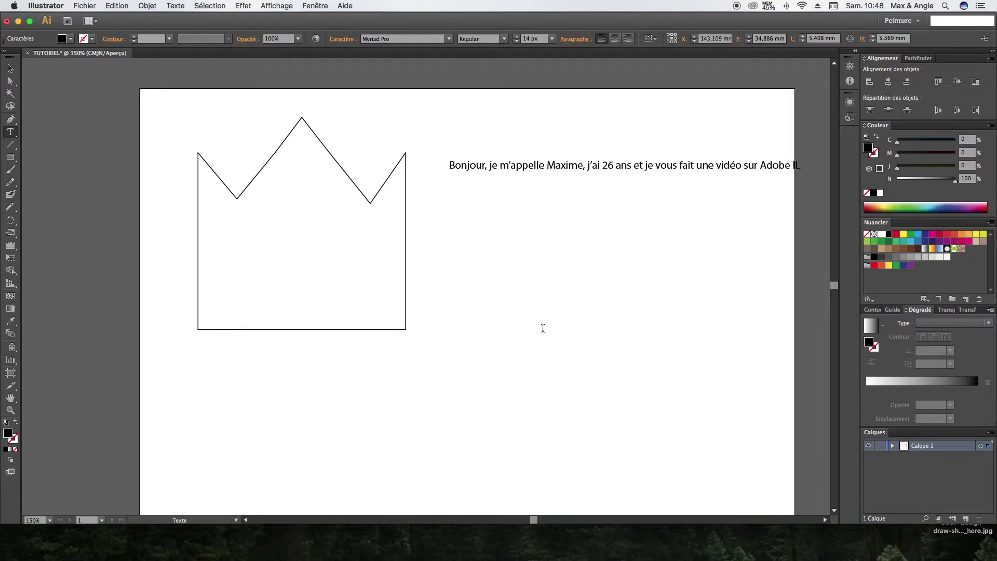
text(lustrator)
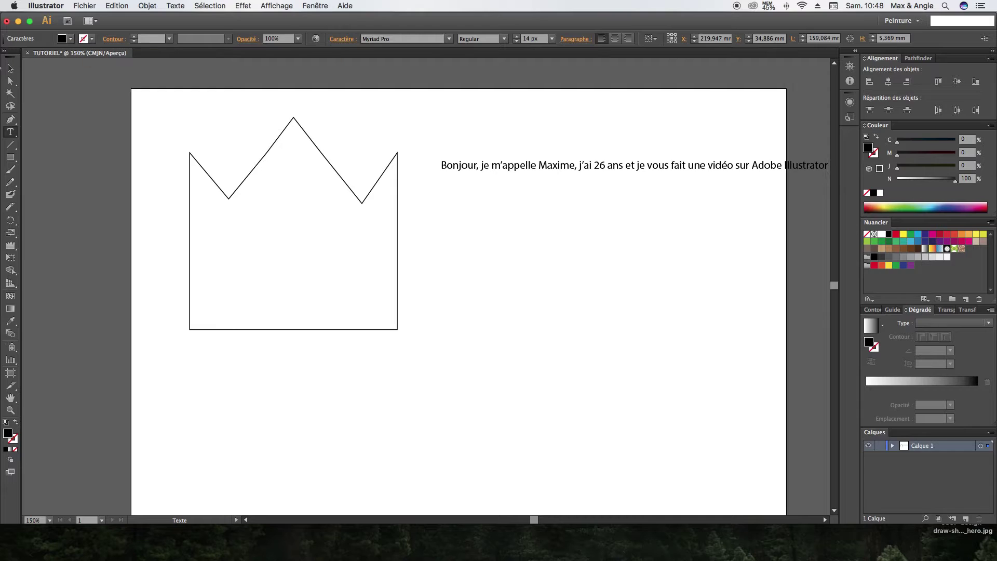
click(10, 69)
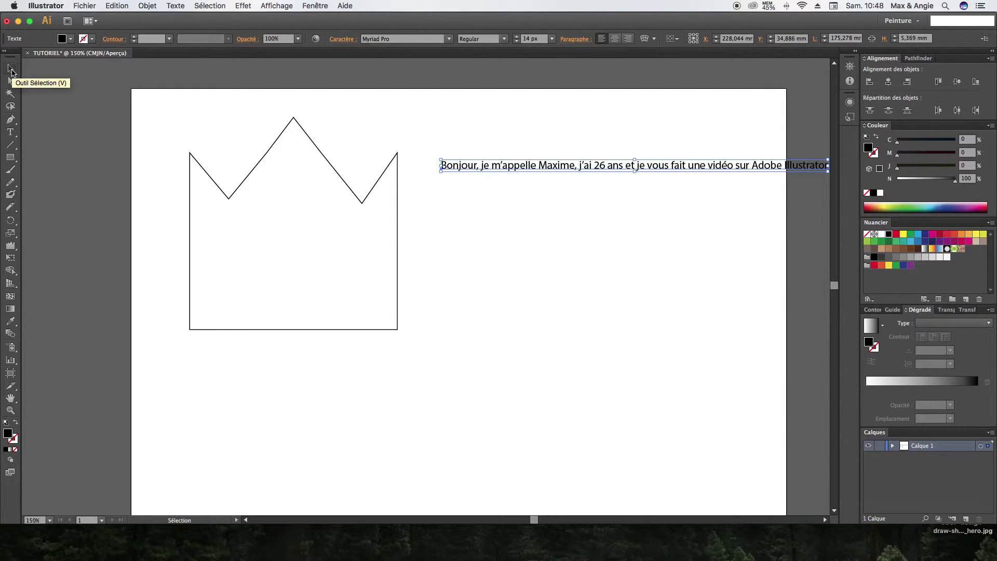
key(super+minus)
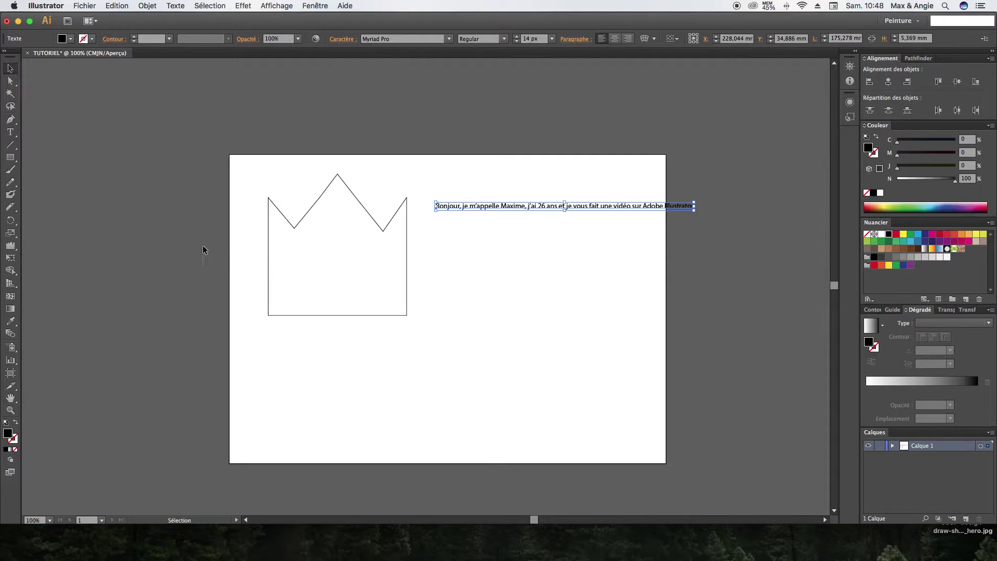
click(571, 248)
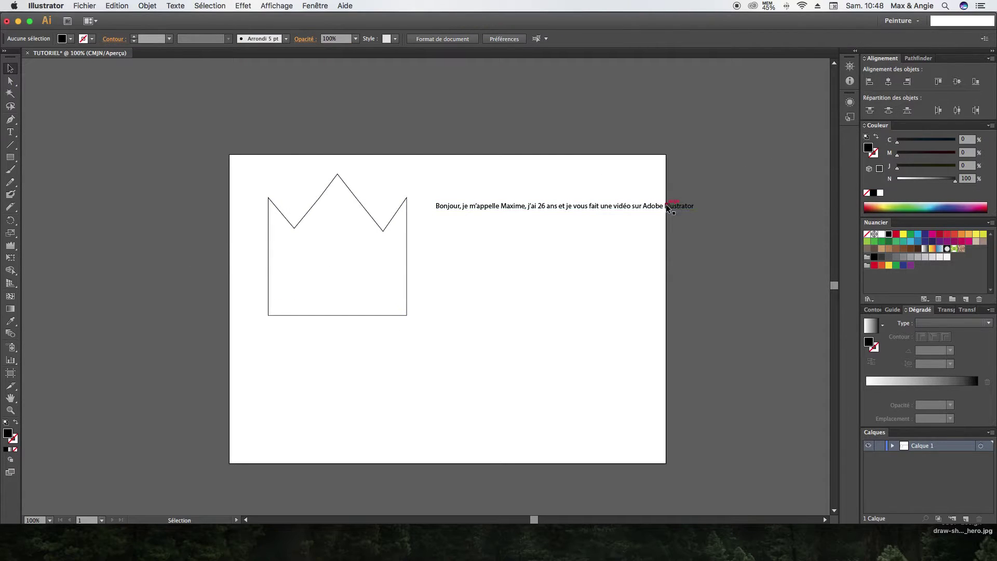
Draw a text frame about 156 mm wide and 29 mm high under the single-line text, ending at the artboard edge.
key(super+plus)
key(super+plus)
key(super+plus)
key(space)
drag(667, 209, 317, 231)
key(super+minus)
key(super+minus)
key(super+minus)
key(super+plus)
click(11, 132)
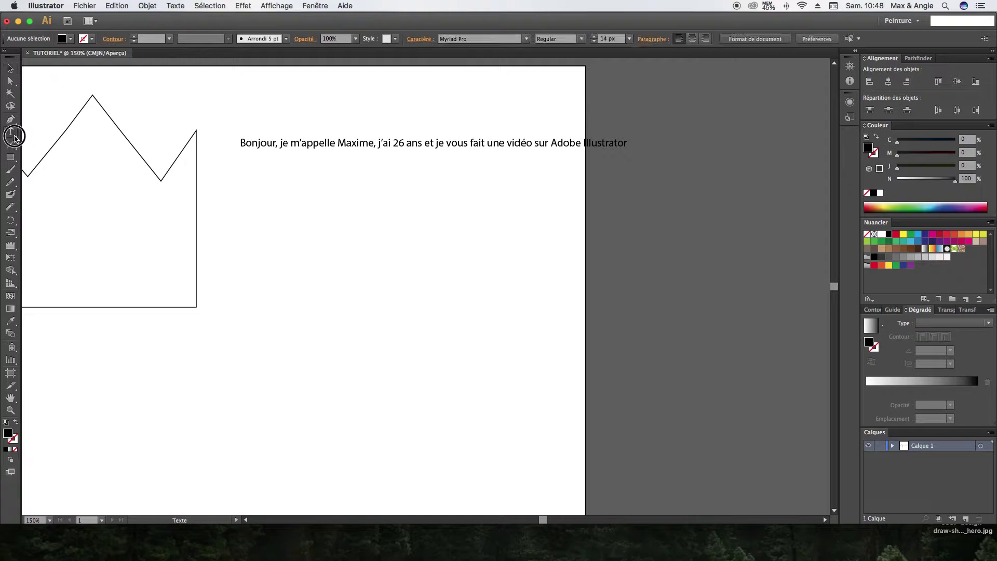
click(241, 158)
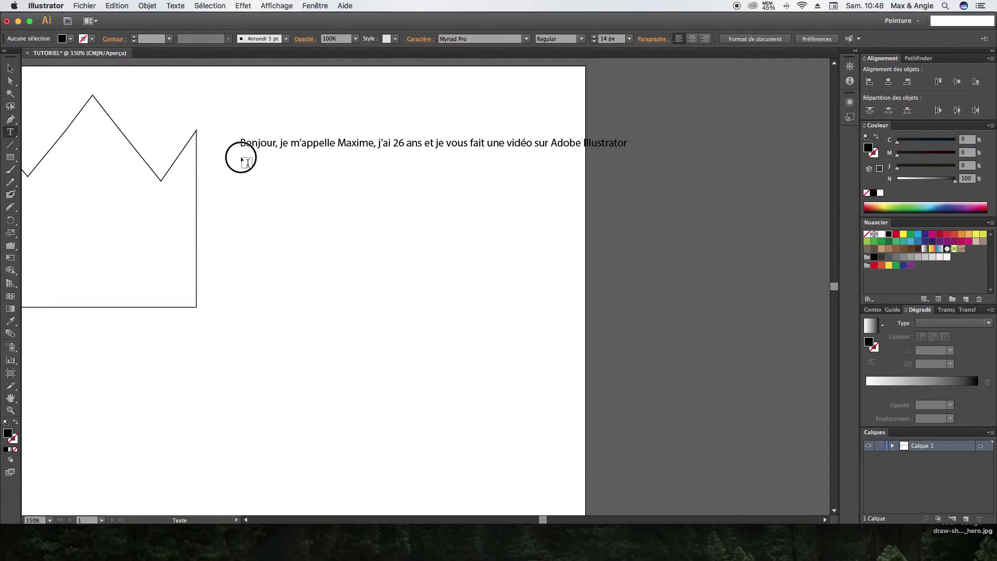
drag(241, 158, 584, 221)
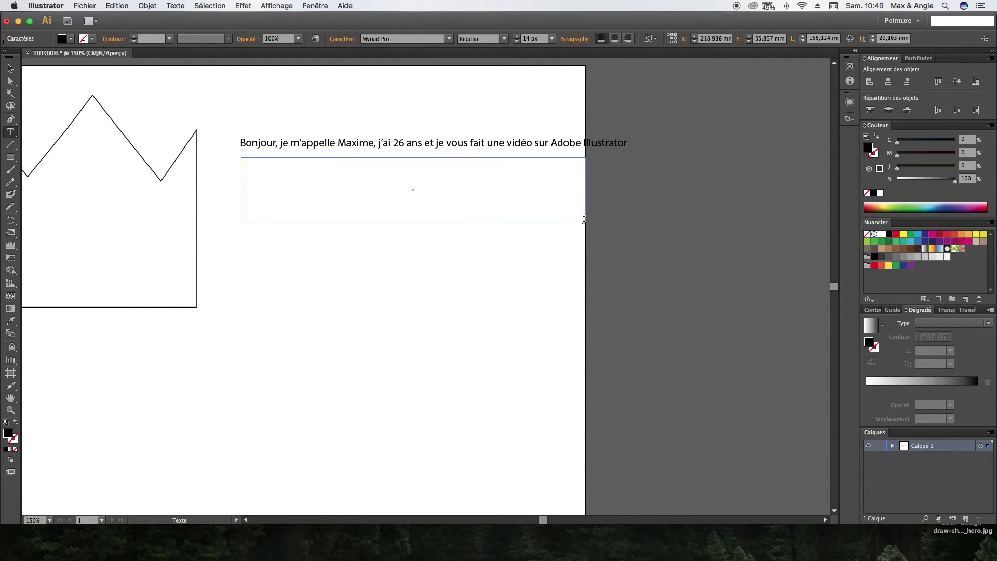
Enter the same introduction in the text frame, ending "et je vous fait une vidéo sur Adobe Illustrator", and deselect the frame.
text(Bonjour, je m'appelle Maxime, j’)
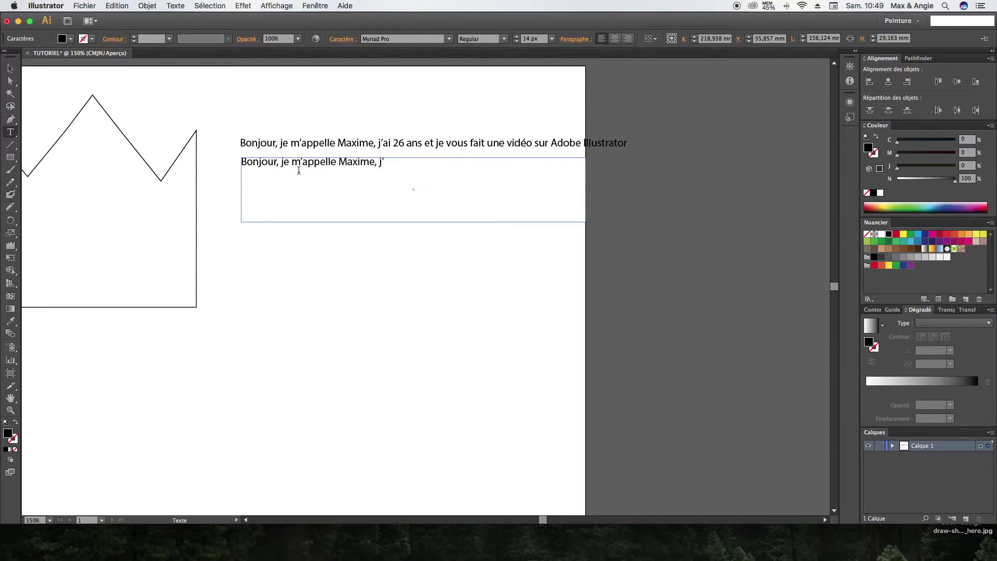
text( j'ai 26ans et je vous fait une vidéo sur)
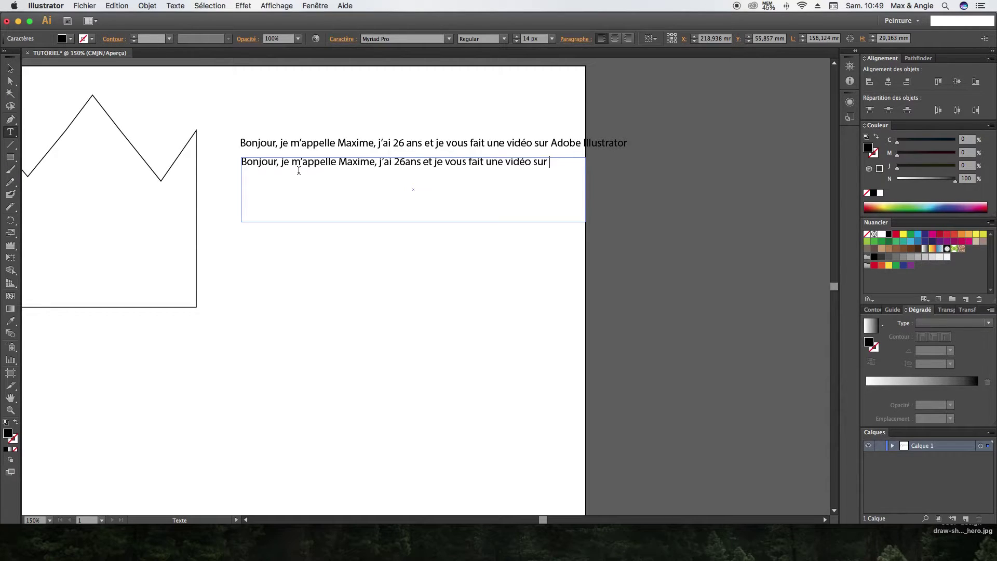
text( Adobe Illustrator)
click(10, 68)
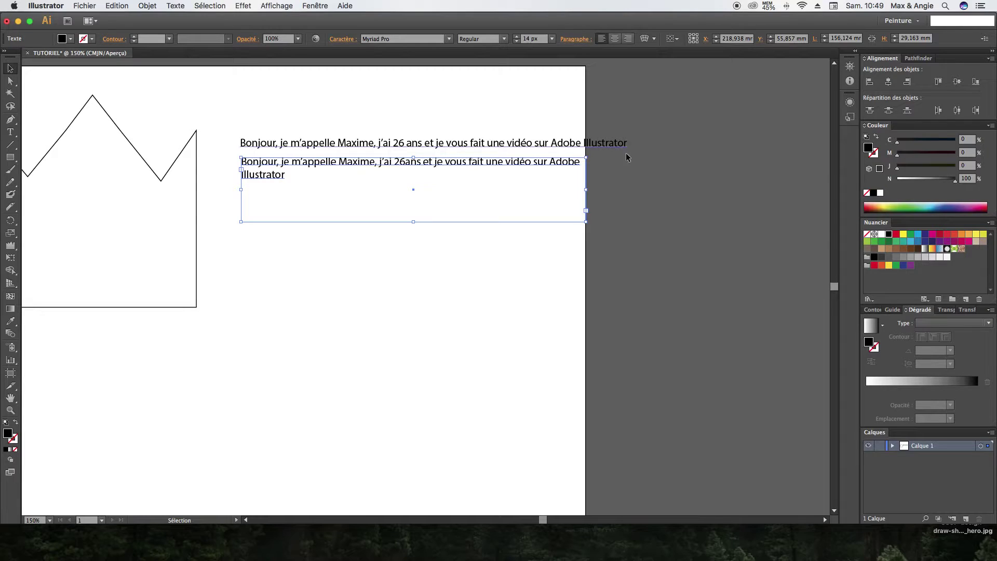
click(323, 288)
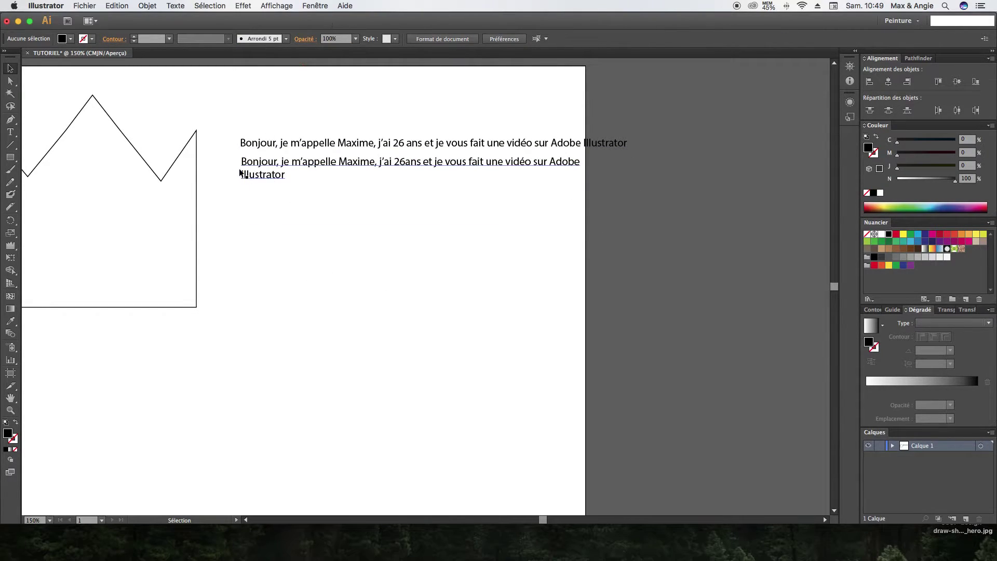
click(270, 163)
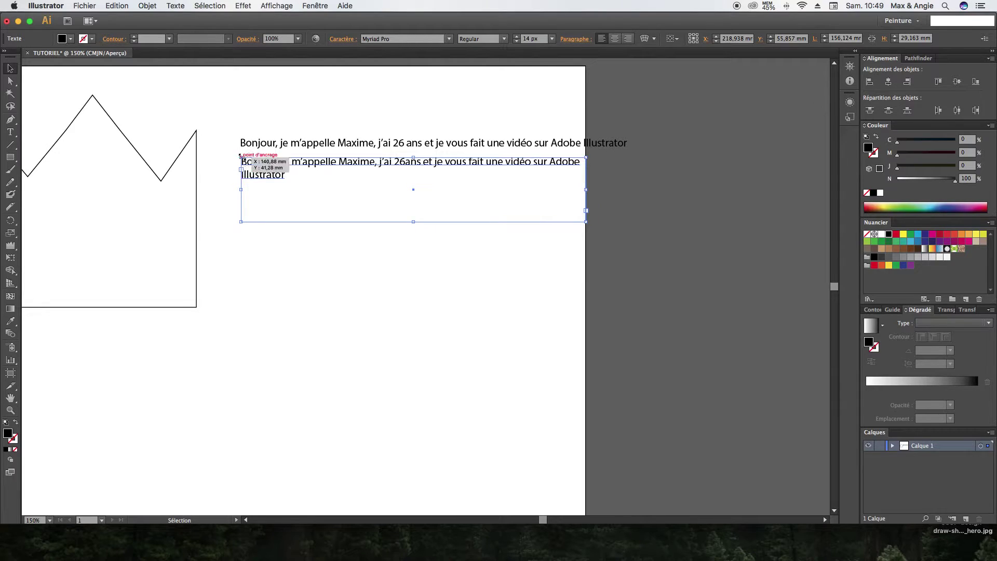
mouse_move(586, 191)
mouse_down()
mouse_move(363, 196)
mouse_move(586, 190)
mouse_up()
click(273, 325)
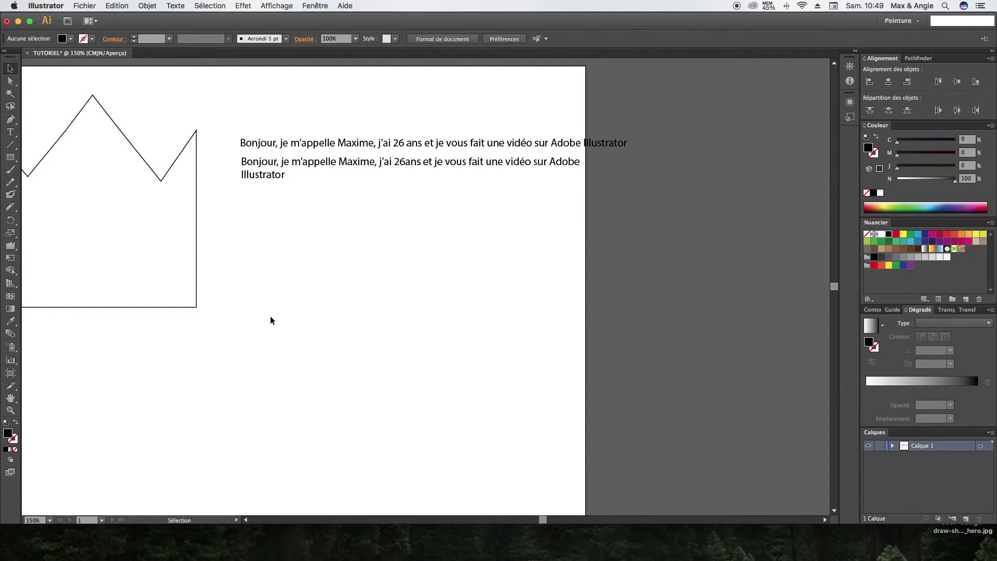
Choose the Area Type tool and start a text area inside the crown shape.
drag(252, 280, 347, 290)
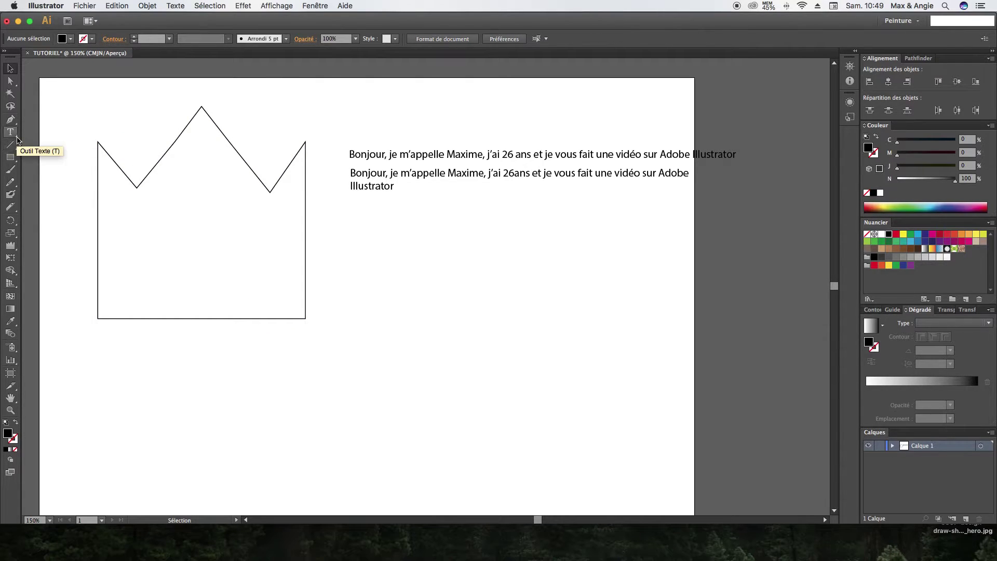
drag(10, 132, 52, 148)
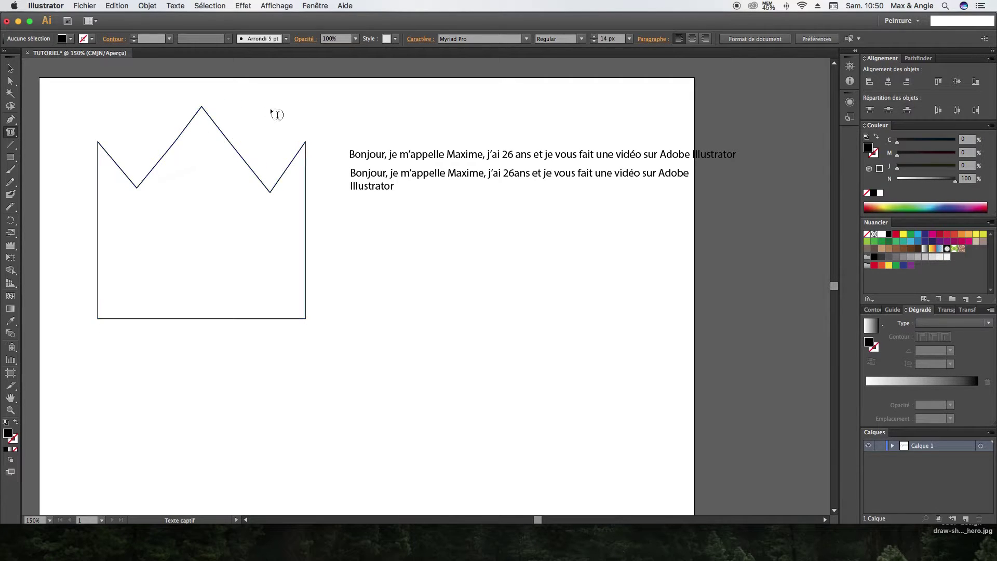
click(187, 141)
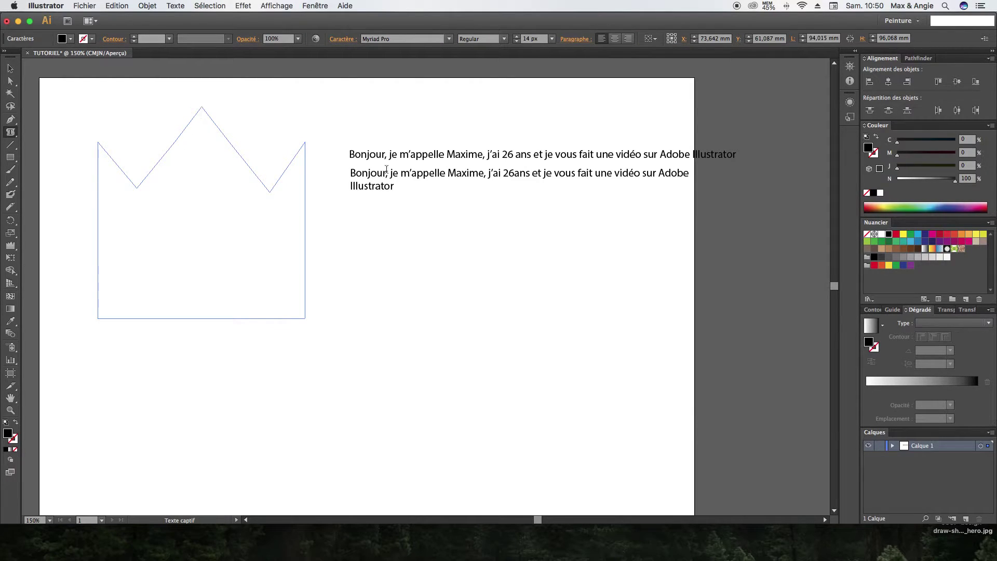
Copy the sentence from the text frame, try to paste it into the crown, and undo the paste.
drag(390, 191, 333, 168)
key(super+c)
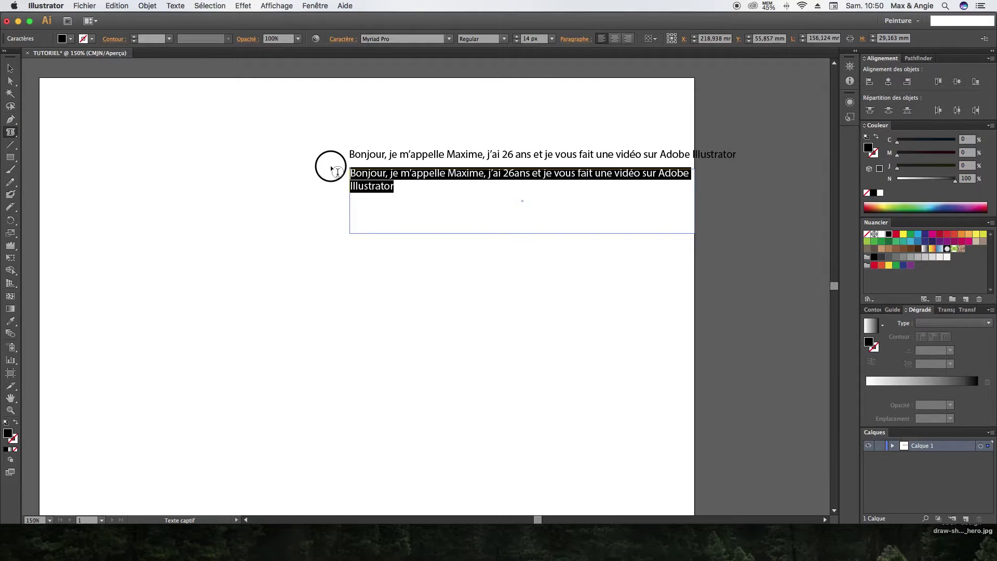
super+click(233, 166)
key(super+z)
key(super+v)
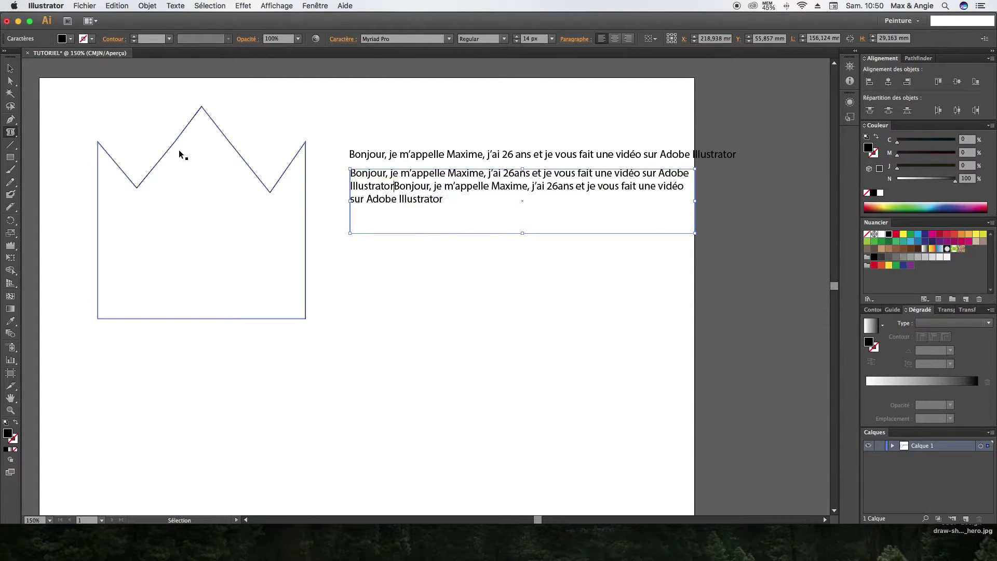
key(super+z)
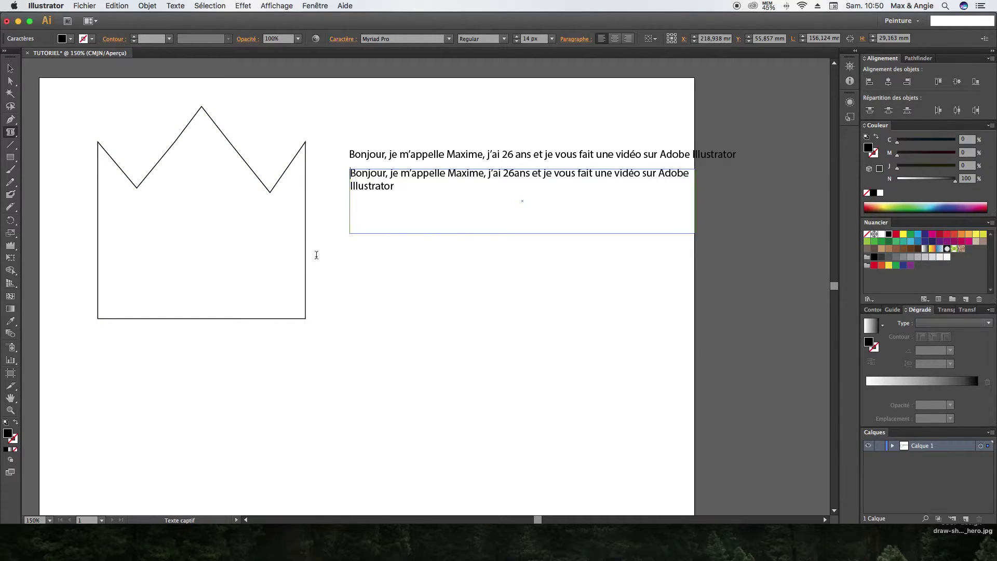
Make the crown a text area again and enter the greeting, the author's first name and "j'ai 26ans" in it.
click(182, 130)
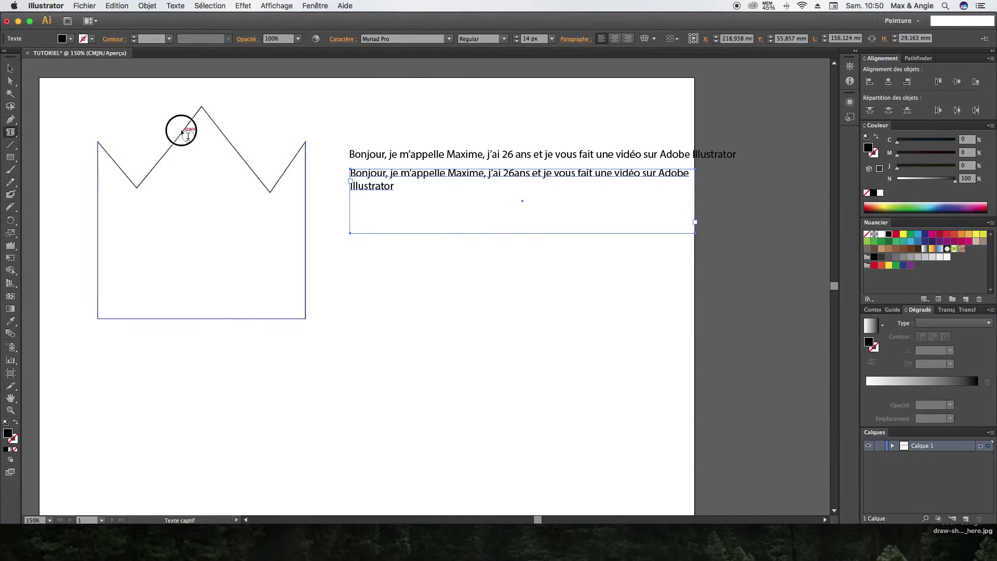
text(Bonjour,)
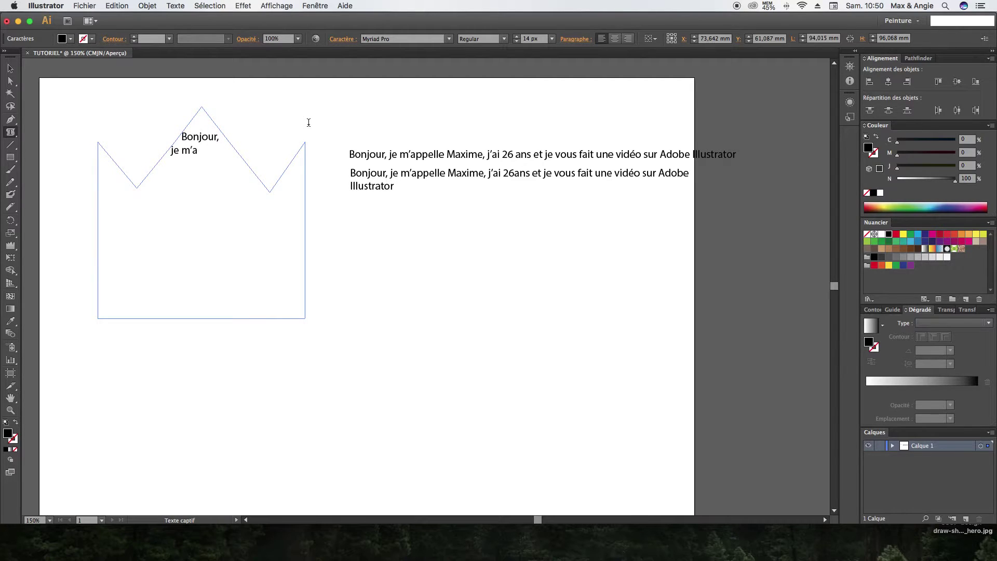
text( je m'appelle Maxime, j’ai 26ans)
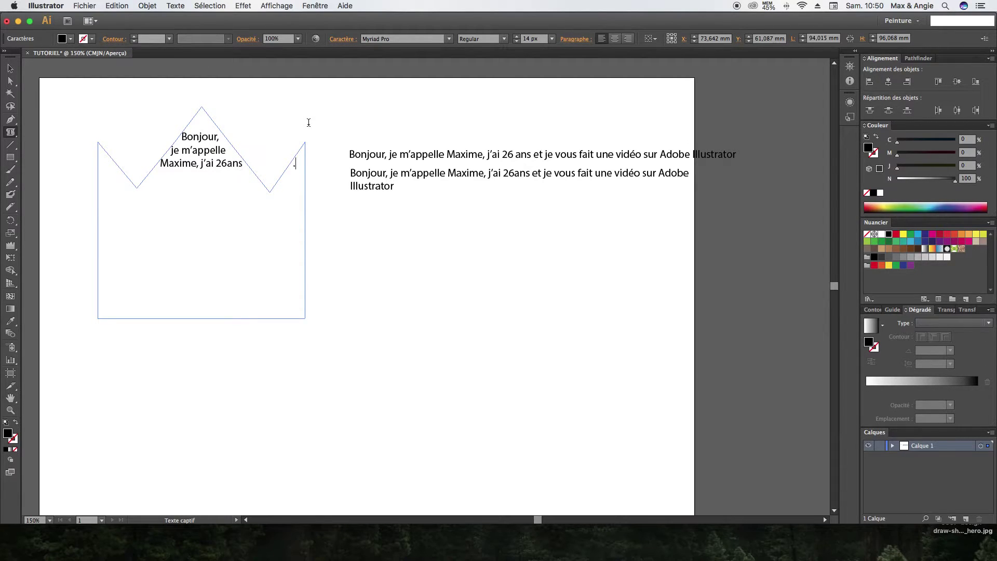
Correct the age in the crown text to "26 ans", finish the sentence with "et j'aime les crêpes." and deselect it.
key(BackSpace)
key(BackSpace)
key(BackSpace)
text(ans et)
key(BackSpace)
key(BackSpace)
key(BackSpace)
text(ime les)
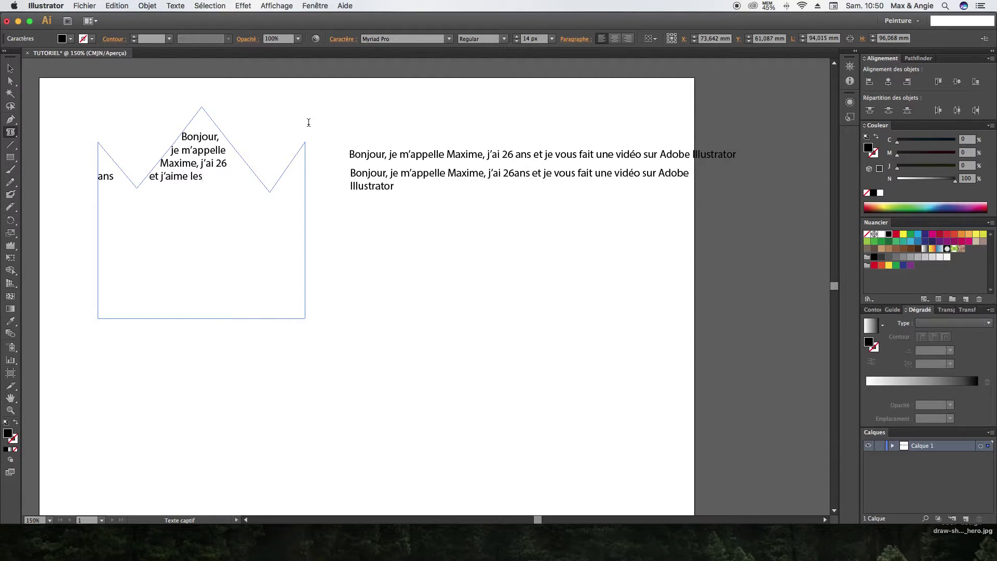
text( crêpes.)
click(11, 68)
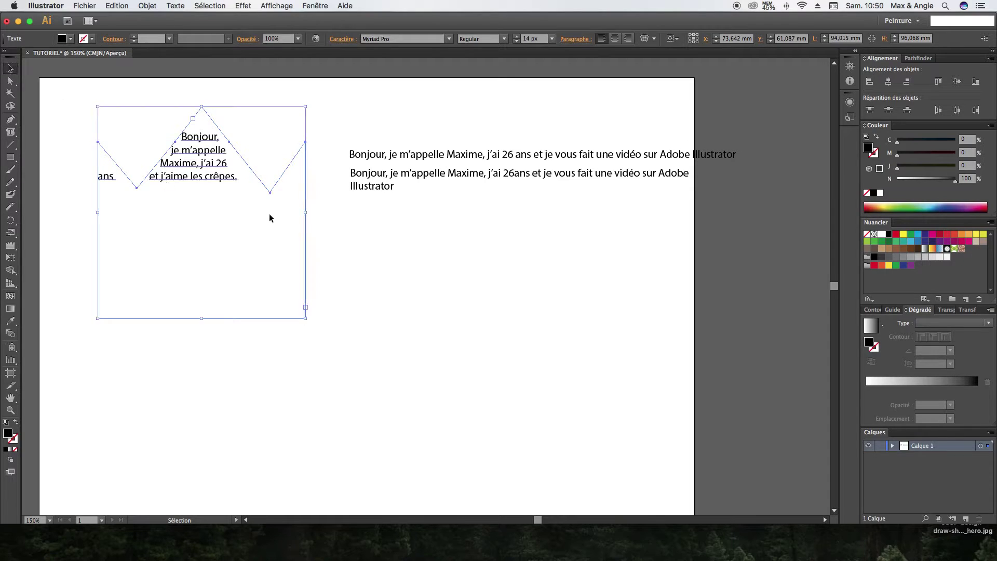
click(386, 261)
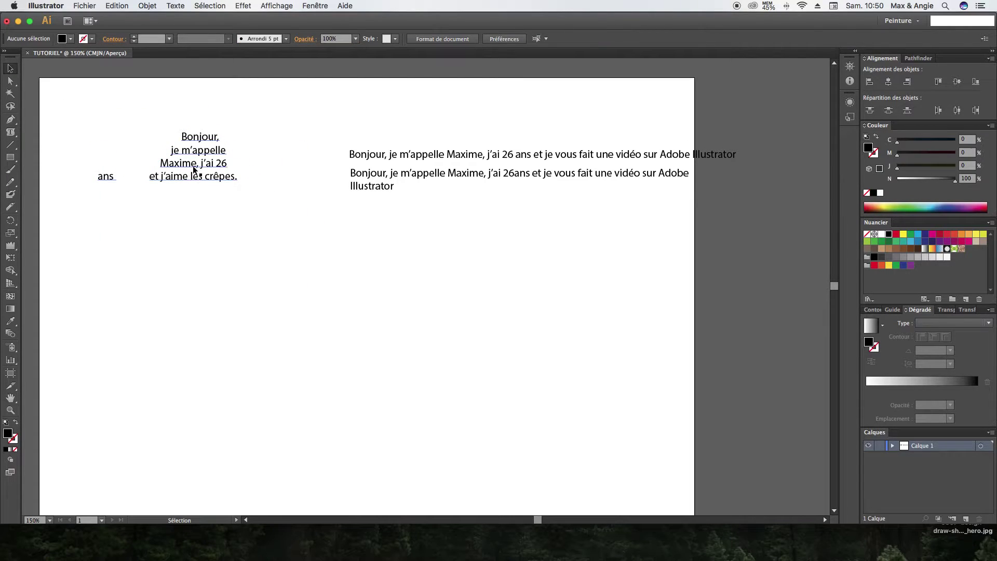
Copy the whole sentence inside the crown and paste it repeatedly after the existing text.
click(203, 185)
double_click(218, 177)
key(super+a)
key(super+c)
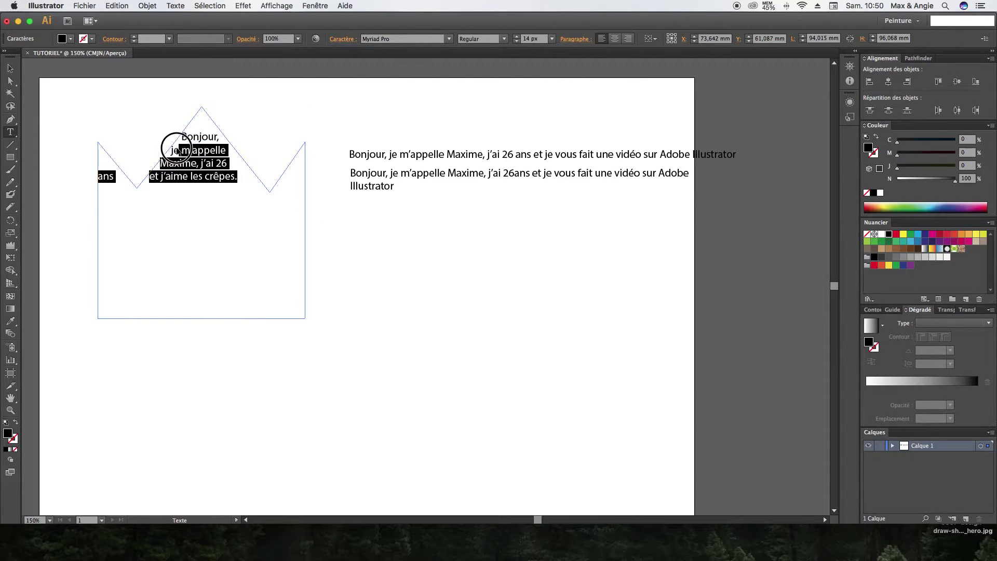
key(Escape)
click(250, 186)
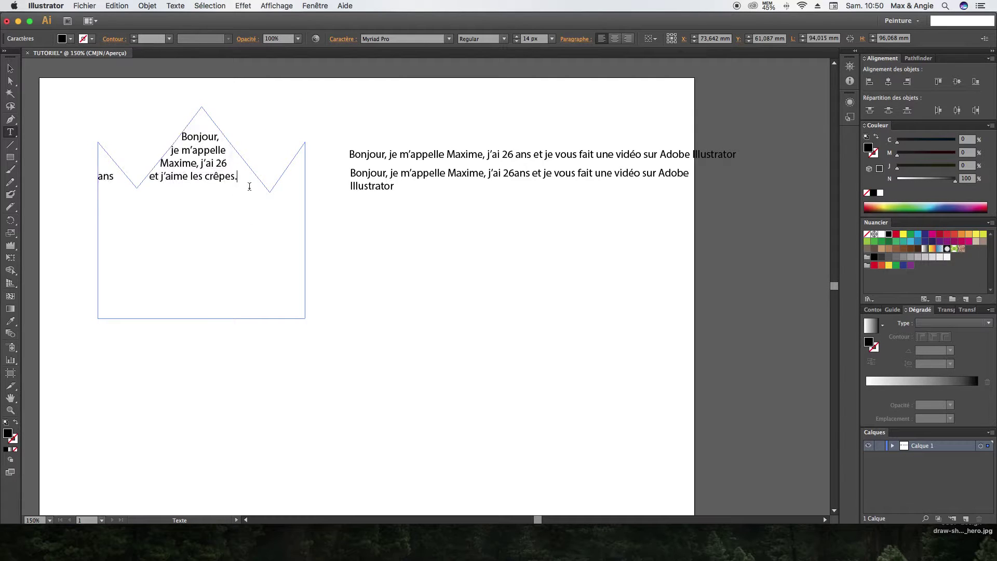
key(super+v)
key(super+v)
key(super+v)
key(super+v)
key(super+v)
key(super+v)
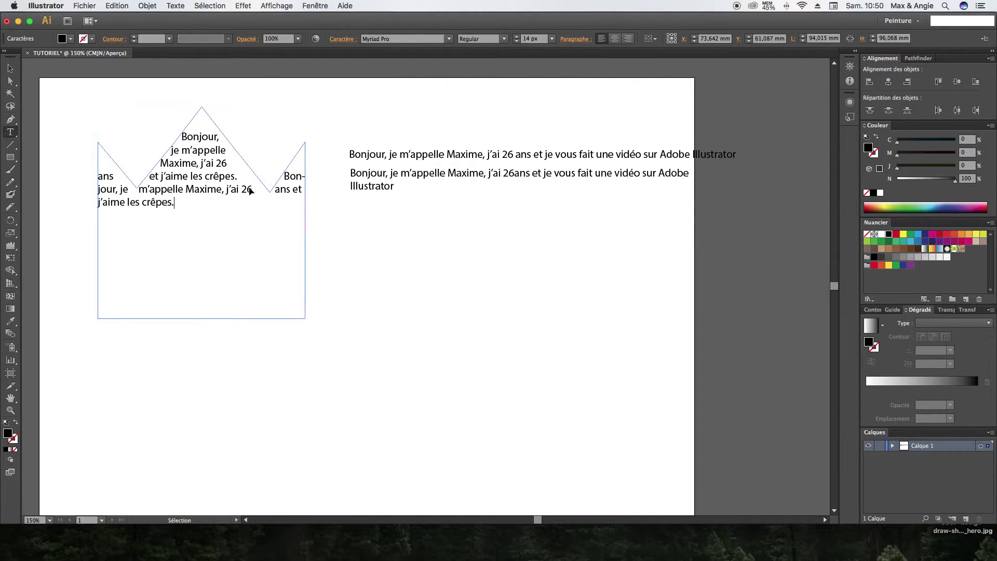
Paste the copied sentence repeatedly until the text fills the crown, and deselect the crown.
key(super+v)
key(super+shift+a)
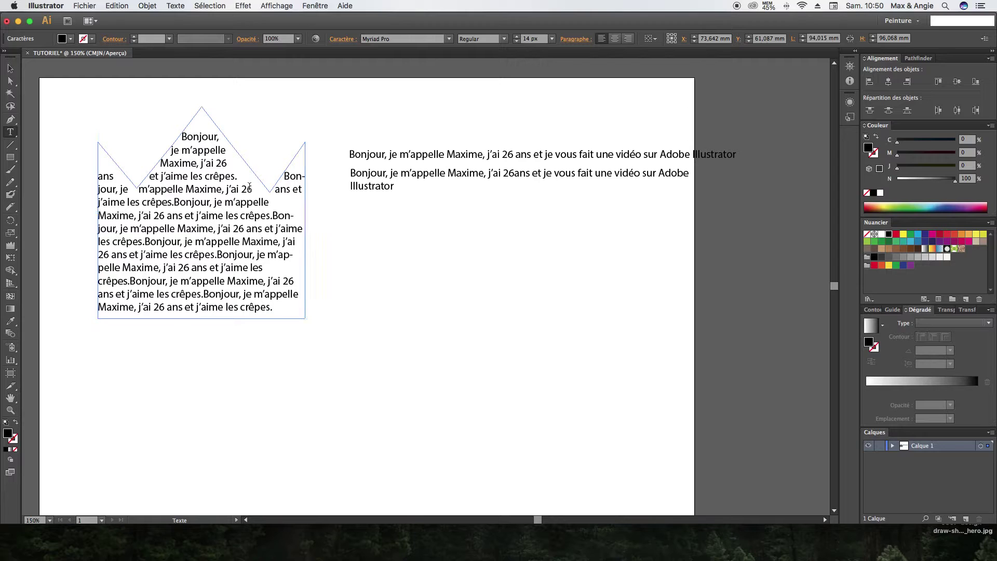
click(11, 69)
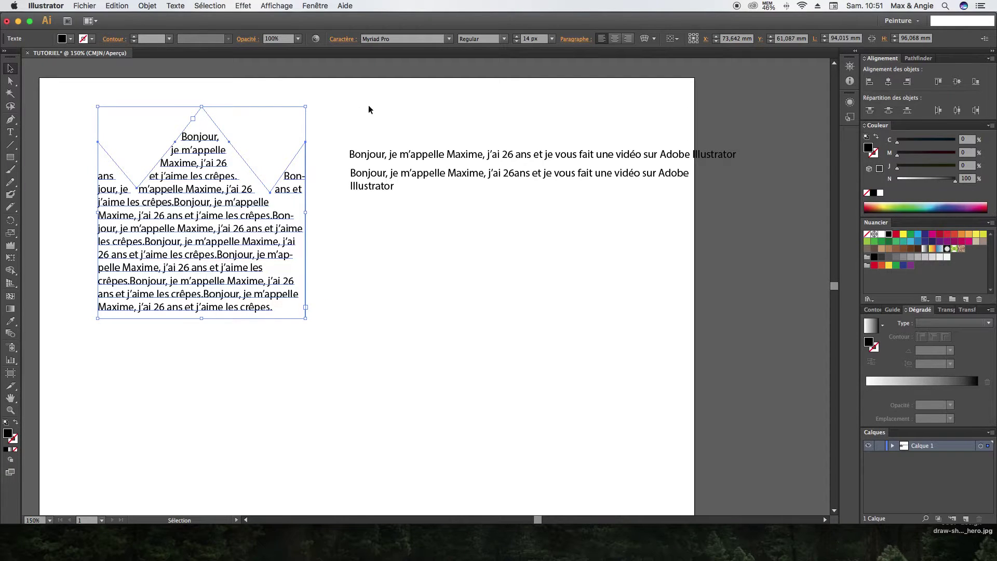
click(392, 104)
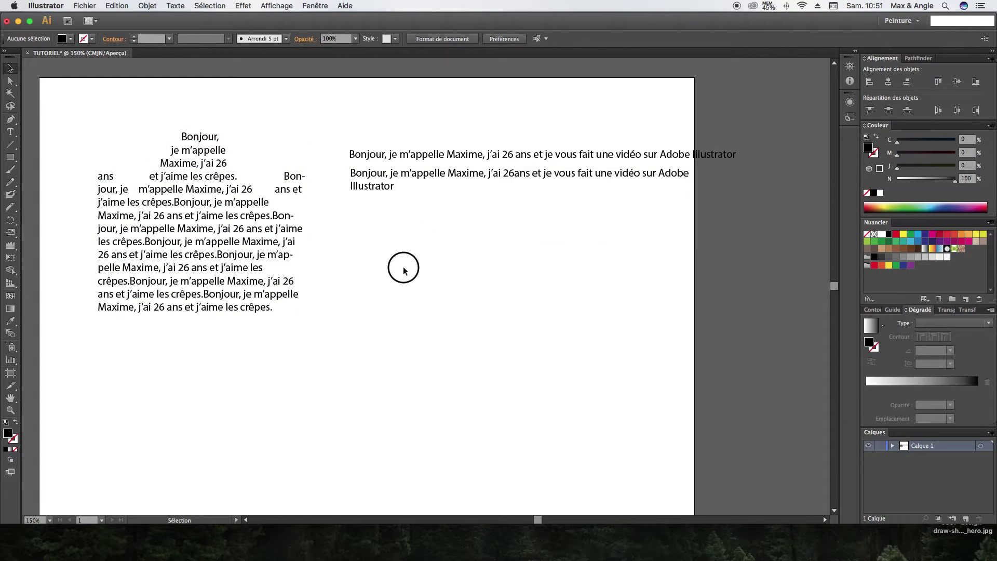
Draw a circle about 55.5 mm in diameter below the two text lines, with a black outline and no fill.
drag(10, 157, 49, 182)
drag(383, 264, 507, 386)
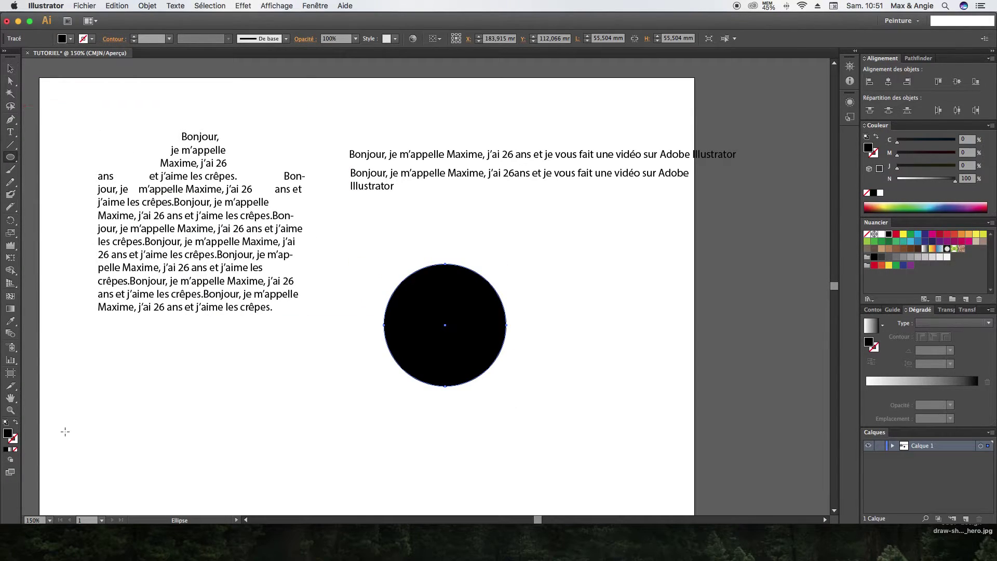
click(16, 422)
click(11, 69)
click(395, 254)
click(227, 280)
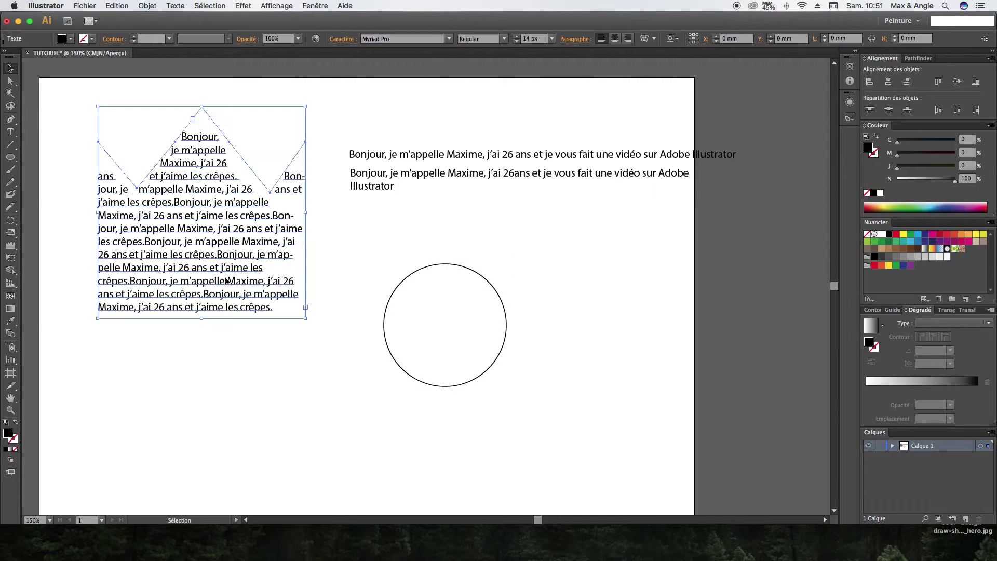
click(421, 275)
click(423, 268)
Turn the circle into a text area and paste the copied sentences into it.
click(11, 133)
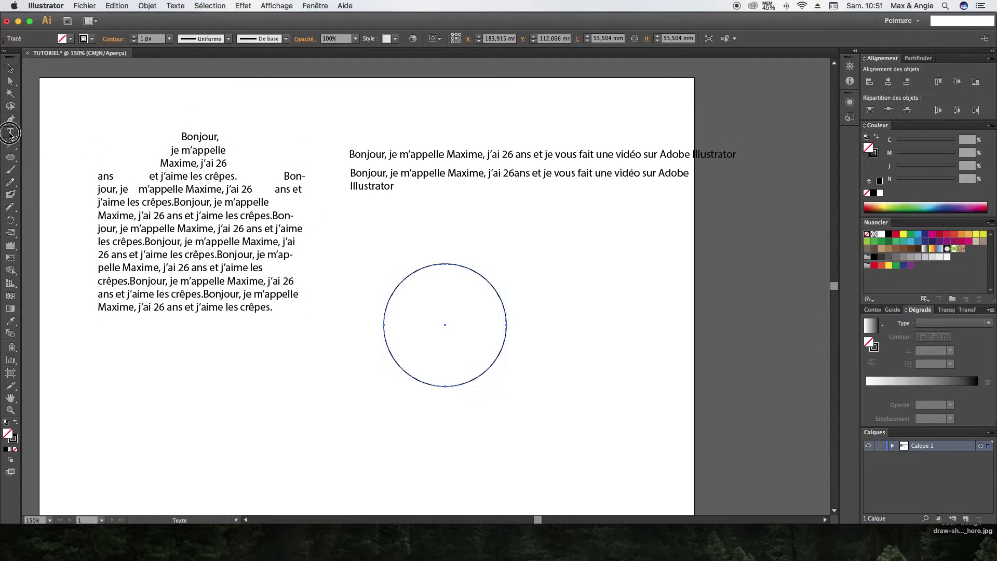
click(416, 273)
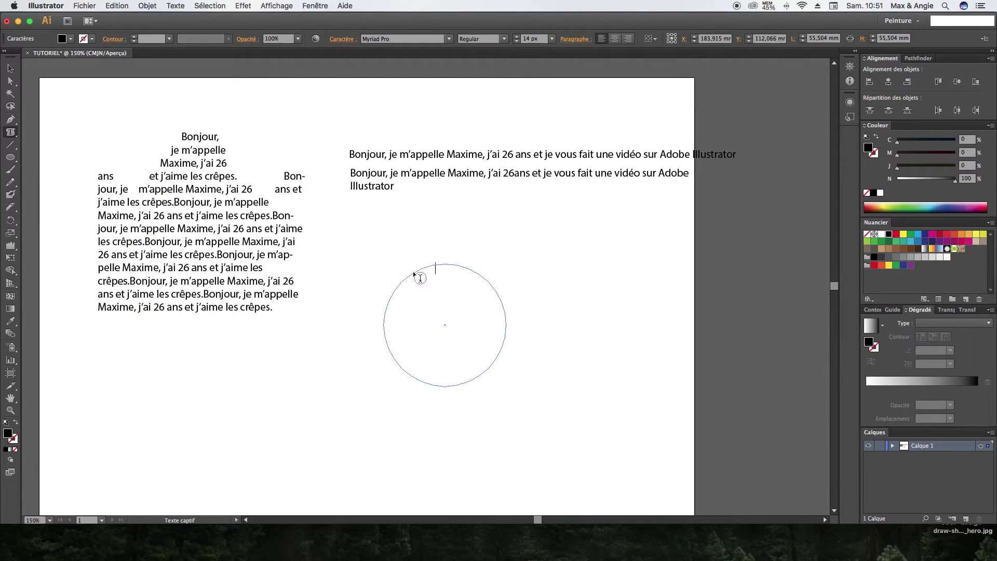
key(cmd+v)
Centre all the text inside the circle and set its font size to 9 px.
key(cmd+a)
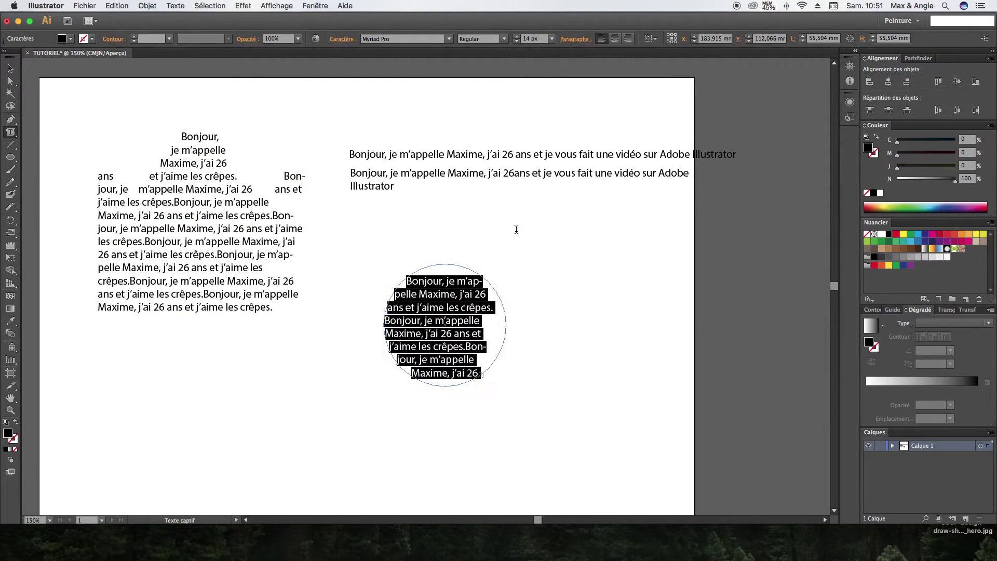
click(614, 39)
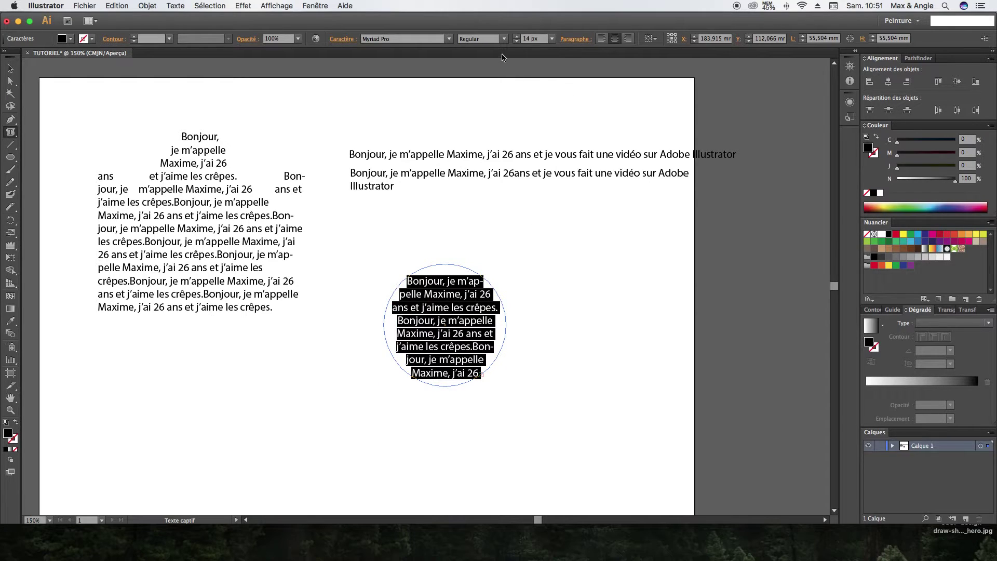
click(516, 41)
click(516, 41)
click(516, 41)
click(516, 41)
click(516, 41)
click(516, 42)
click(516, 36)
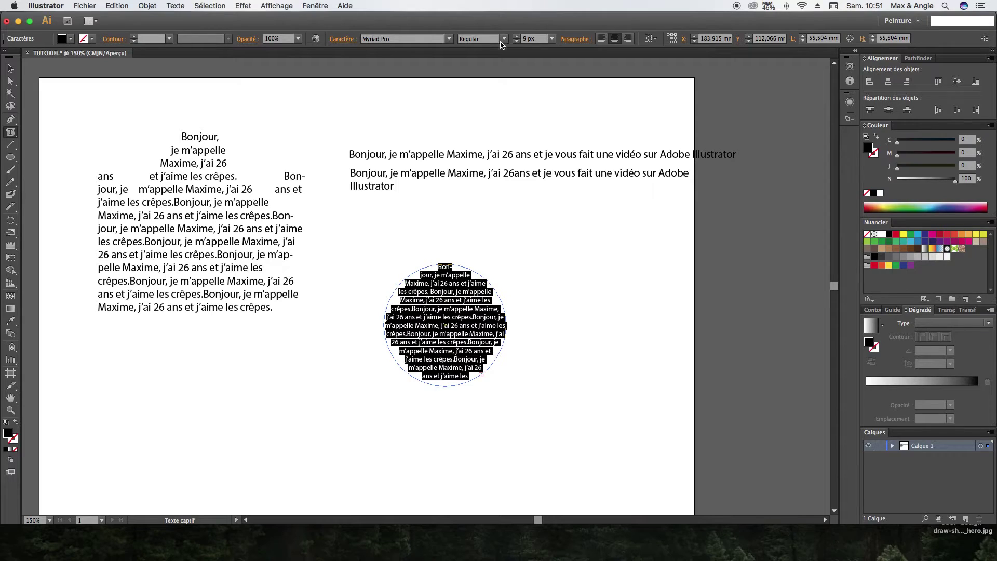
Delete the circle together with its text.
click(9, 68)
click(540, 309)
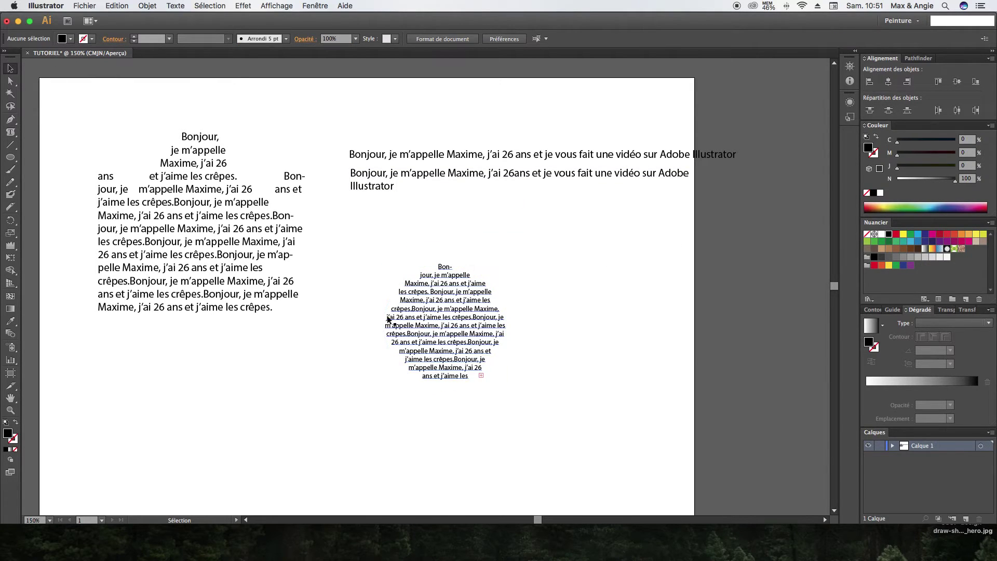
click(491, 317)
key(Delete)
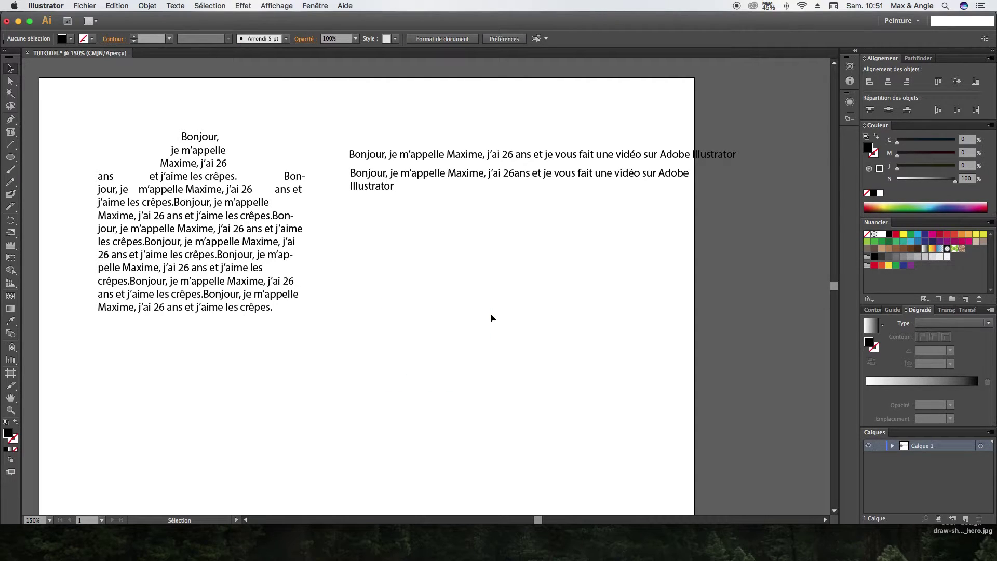
Undo the circle and crown text edits until the crown is an empty outlined path again.
key(super+z)
key(super+z)
key(super+z)
key(super+z)
key(super+z)
key(super+z)
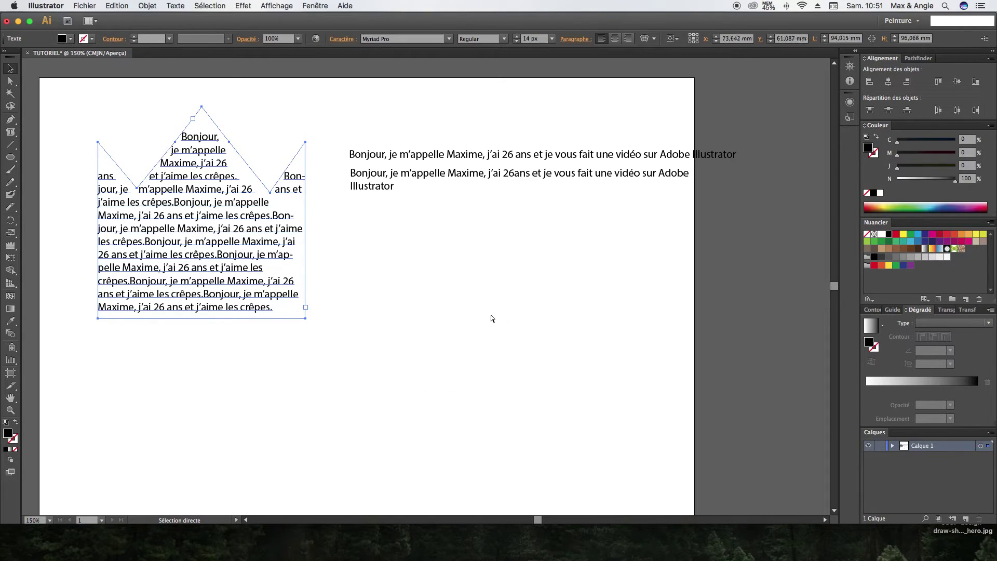
key(super+z)
key(super+z)
key(super+z)
key(super+z)
key(super+z)
key(super+z)
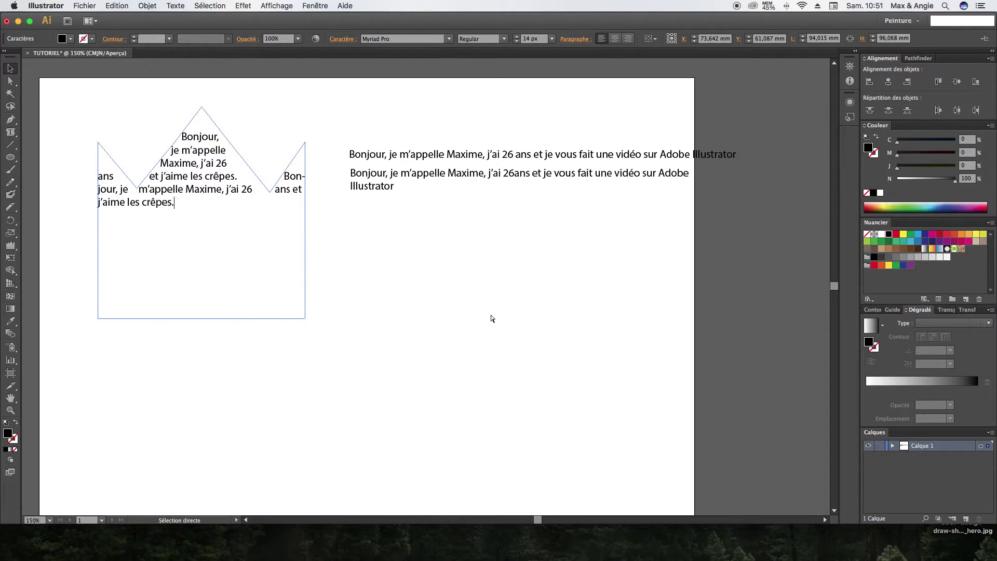
key(super+z)
key(super+z)
key(super+z)
text(im)
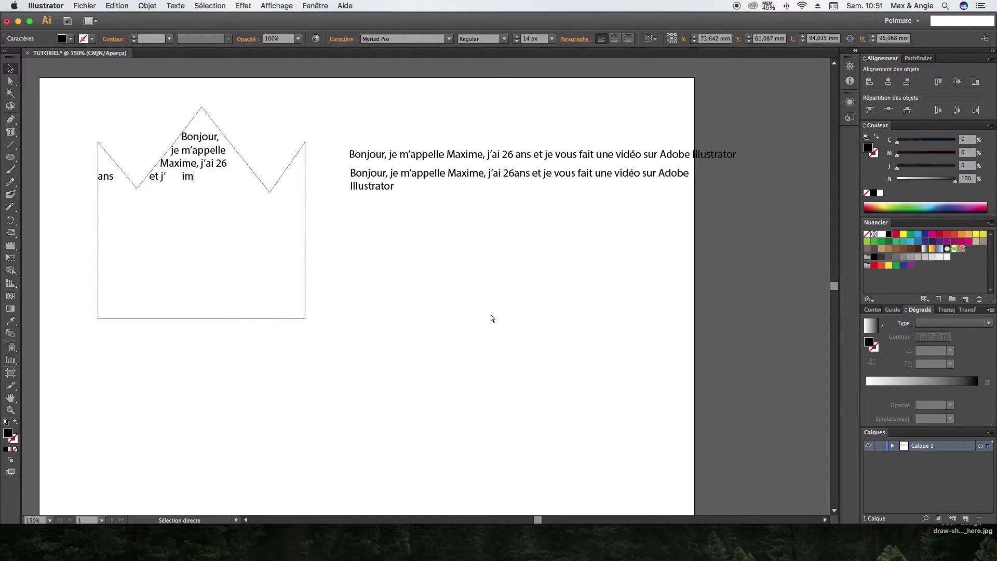
key(super+z)
key(super+z)
key(super+z)
key(super+z)
key(super+z)
key(super+z)
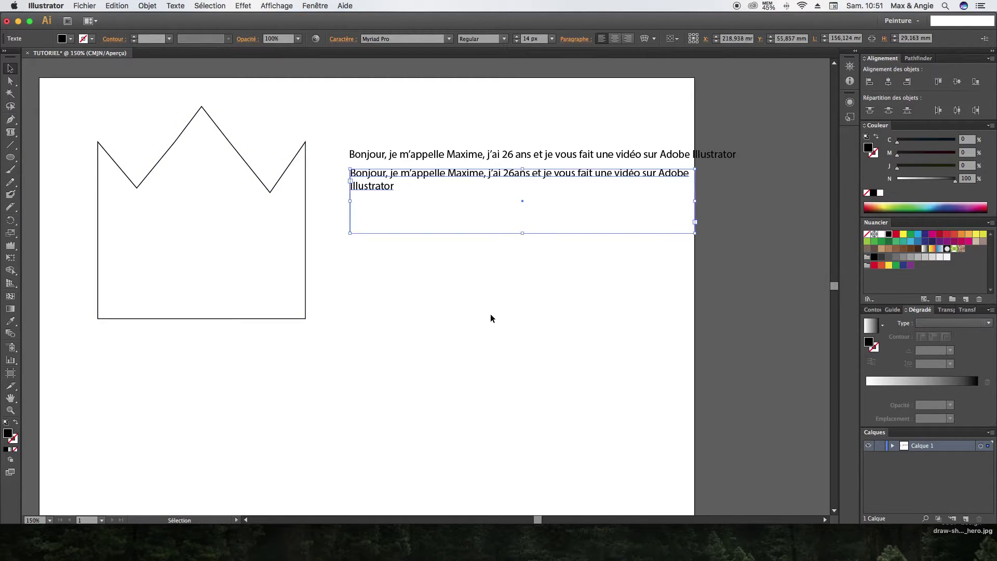
key(super+z)
Delete the point text and the text frame beside the crown.
click(380, 157)
key(Delete)
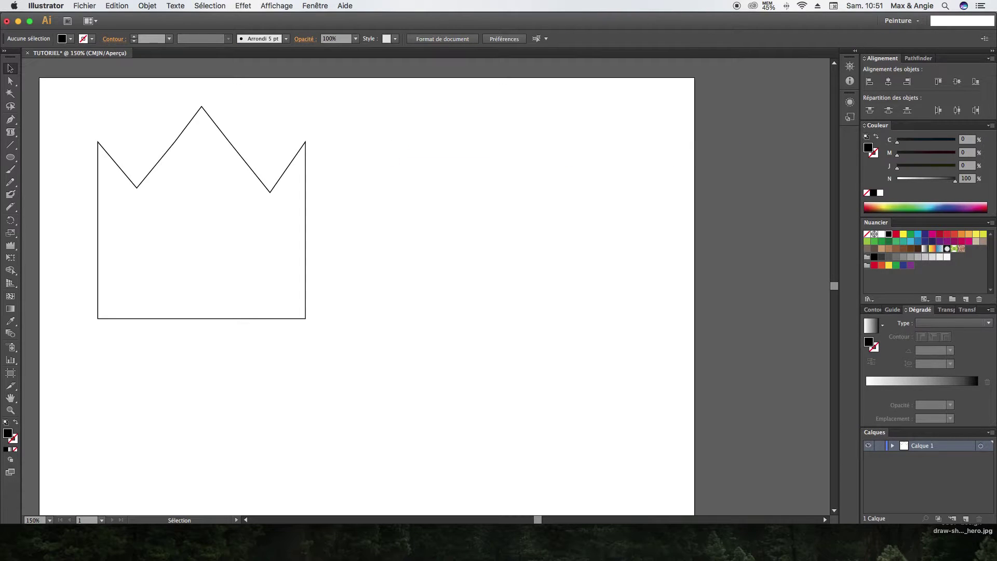
Paste the copied sentences as path text along the crown's outline, starting from its first inner notch.
click(15, 135)
drag(16, 136, 32, 164)
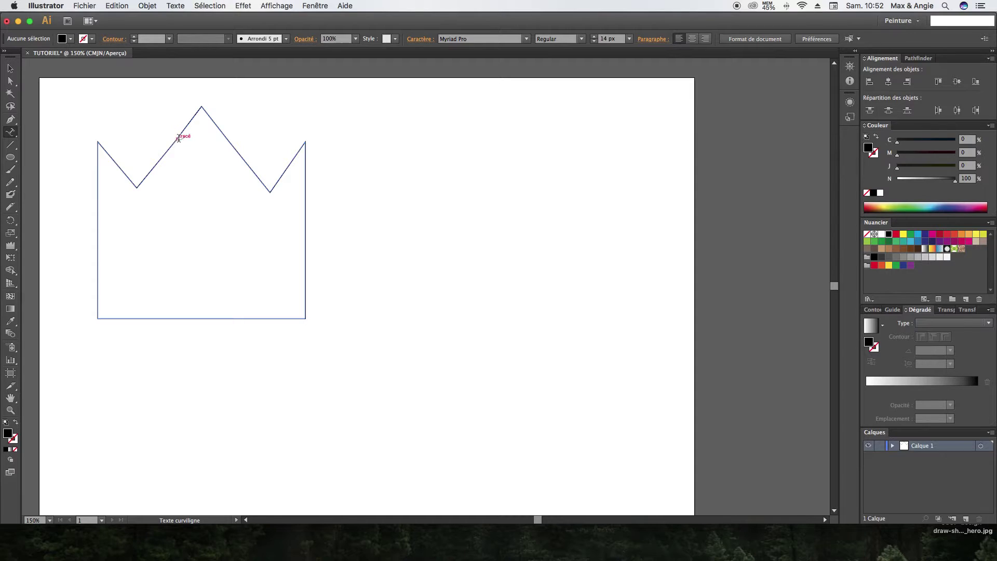
click(137, 187)
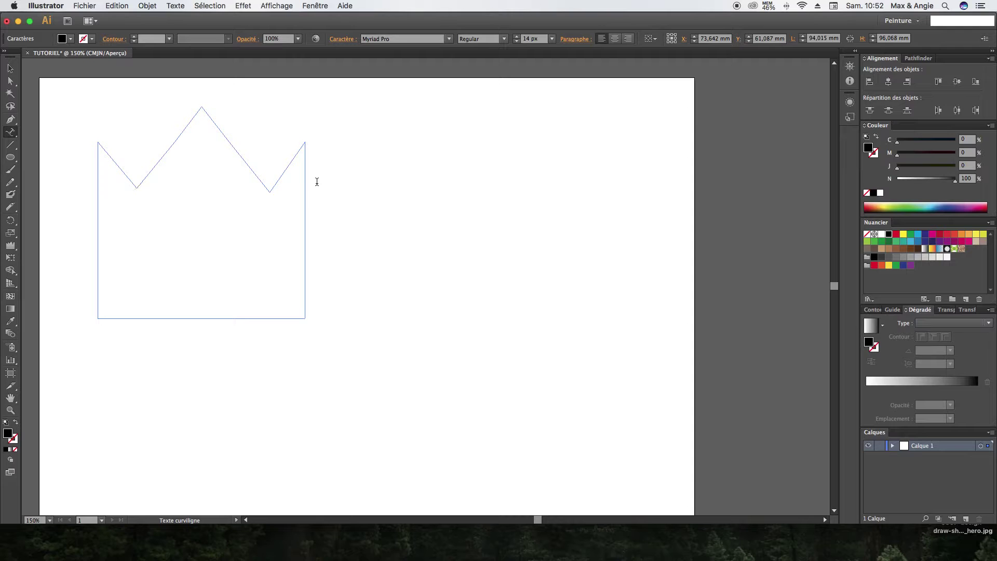
key(super+v)
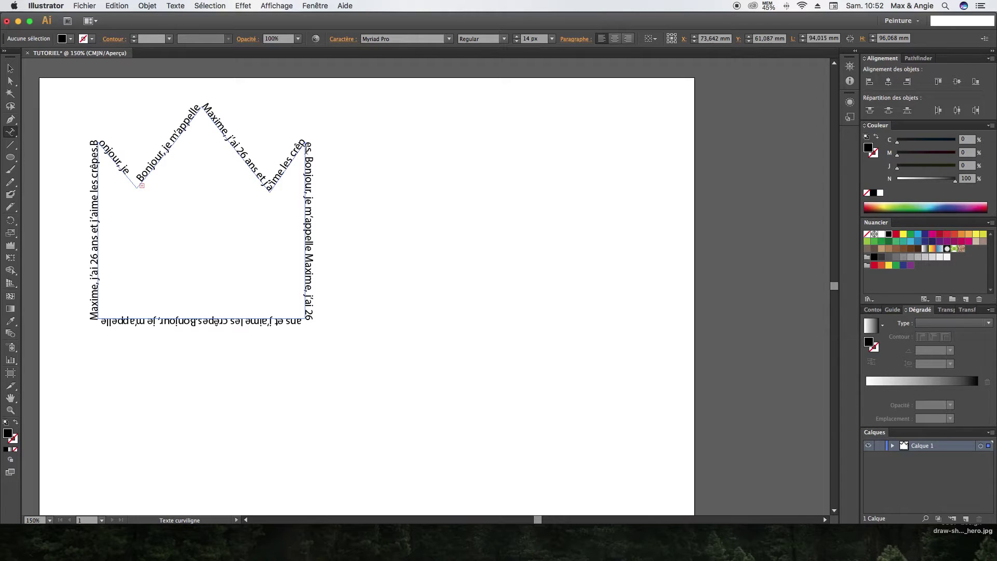
Move the crown-shaped path text about 36.5 mm horizontally away from the artboard's near edge and deselect it.
click(10, 68)
drag(267, 185, 348, 184)
click(230, 203)
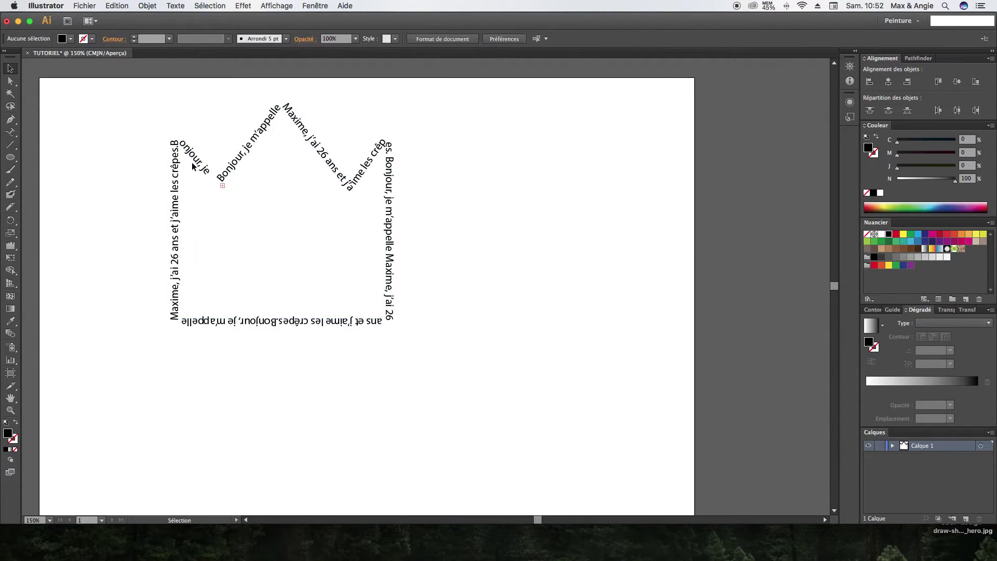
Move only the anchor point at the crown's central tip straight down to about Y 94.4 mm, and deselect the text.
click(390, 243)
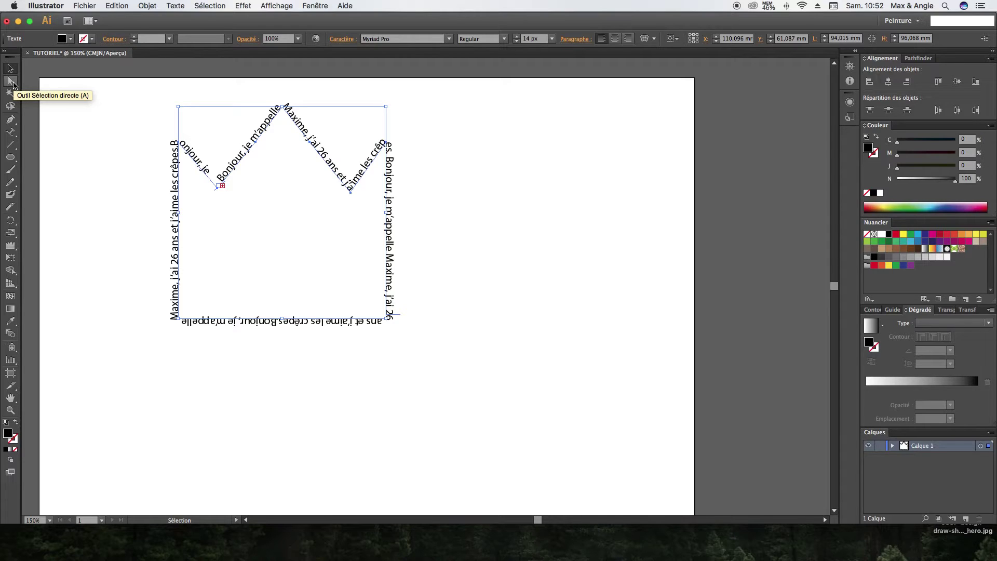
click(11, 83)
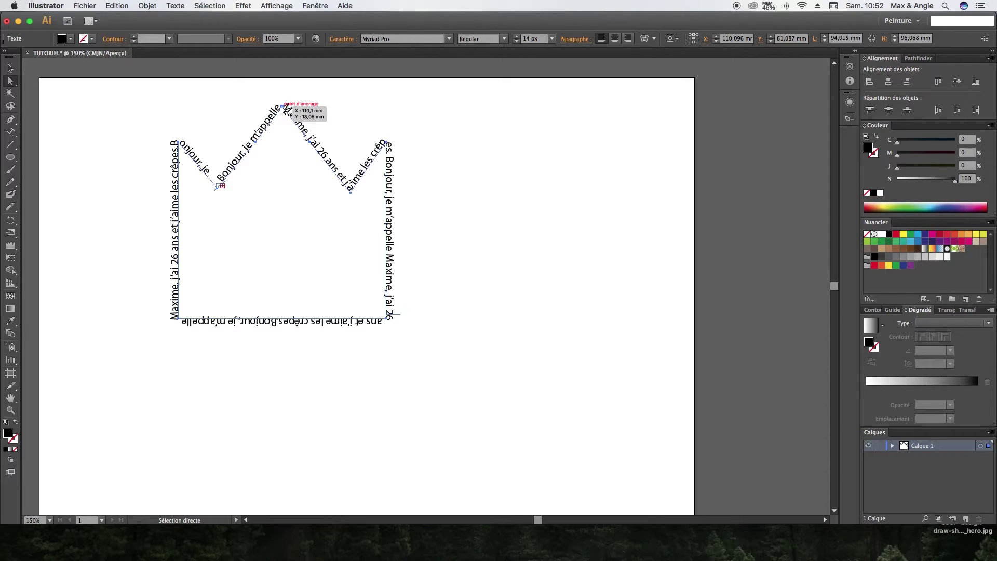
drag(283, 108, 284, 288)
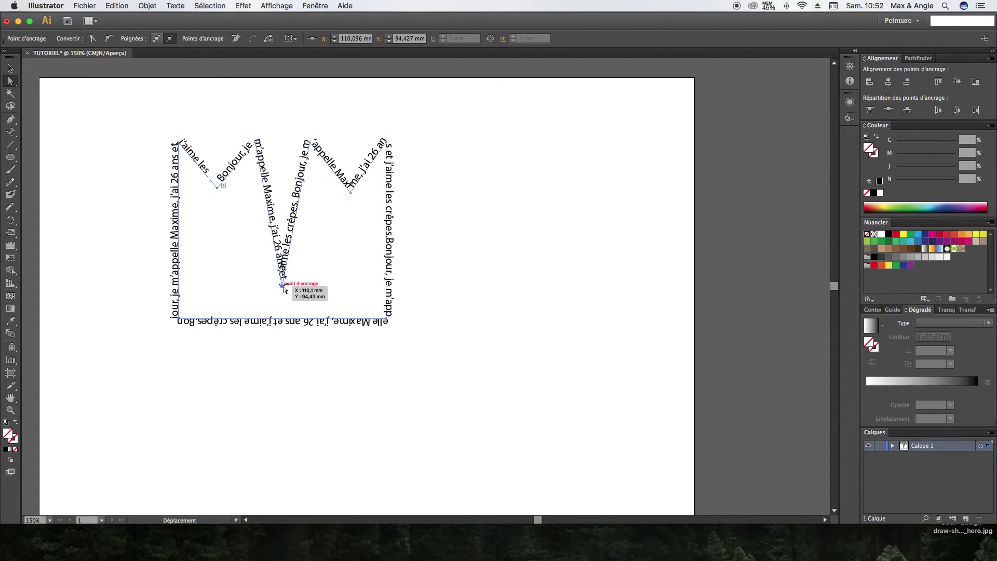
click(448, 224)
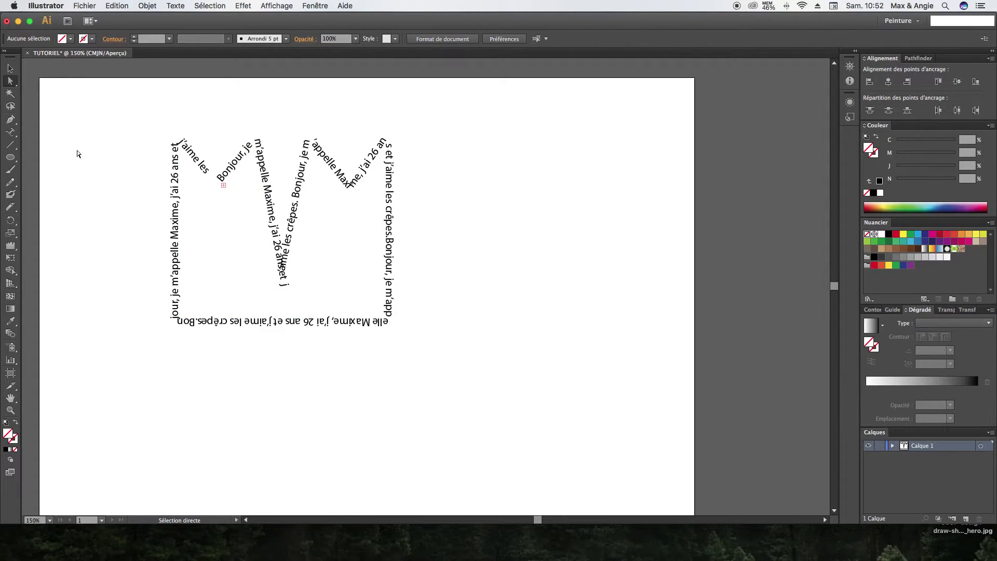
Undo the anchor move, the repositioning and the path text to restore the plain crown outline.
key(ctrl+z)
click(11, 69)
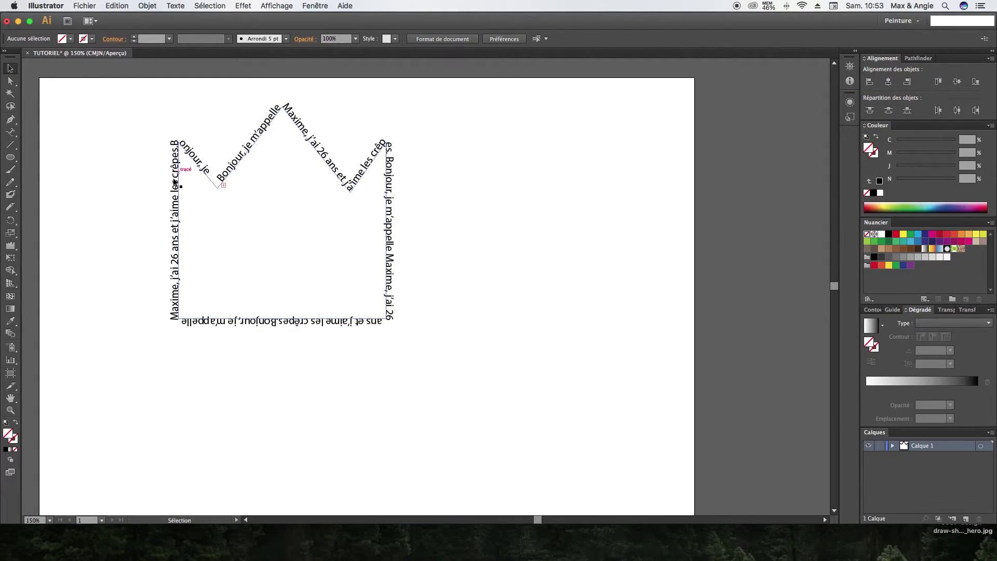
key(ctrl+z)
key(ctrl+z)
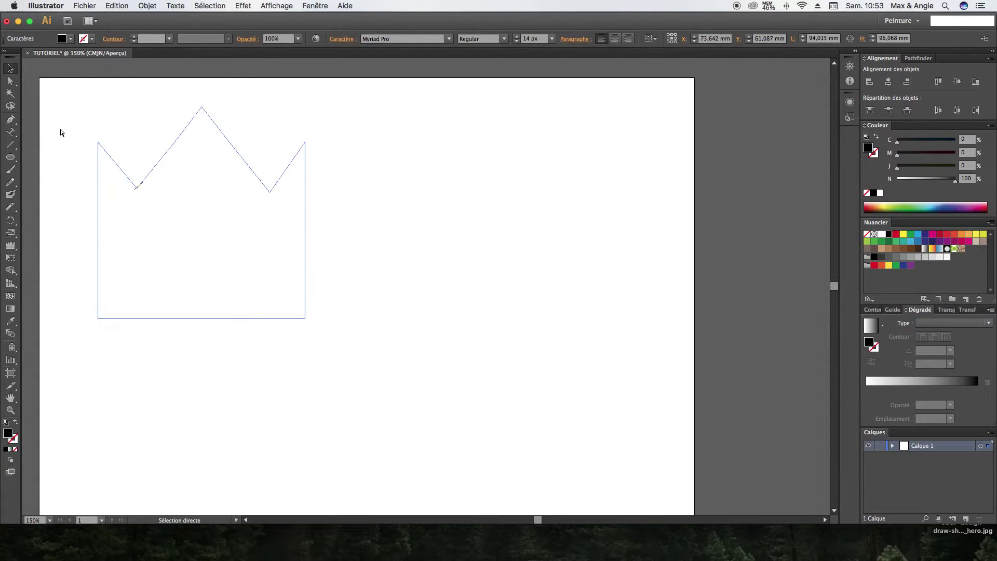
click(151, 133)
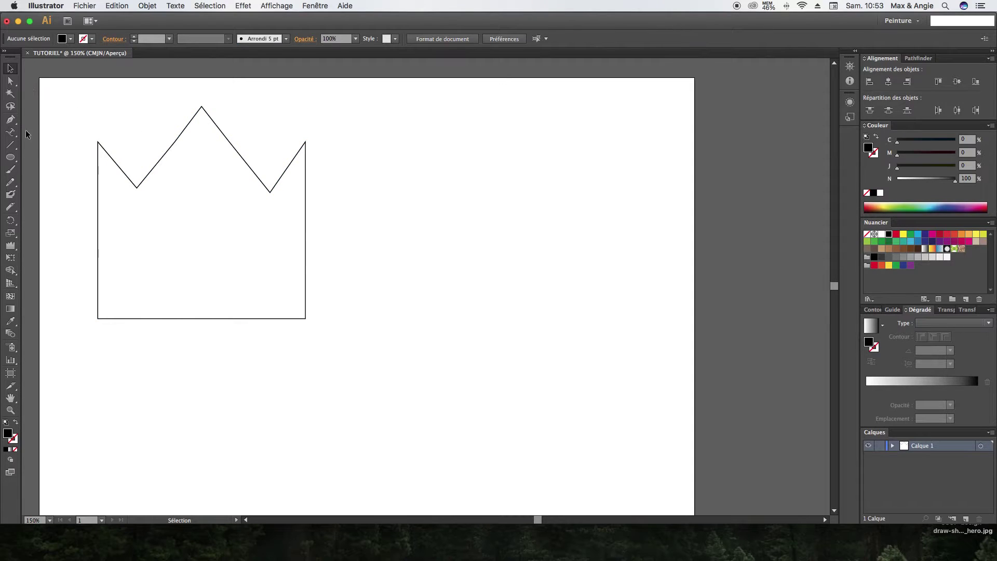
Create a vertical text frame about 106.5 by 95.5 mm beside the crown and enter "aaohohjojoo" in it.
click(11, 134)
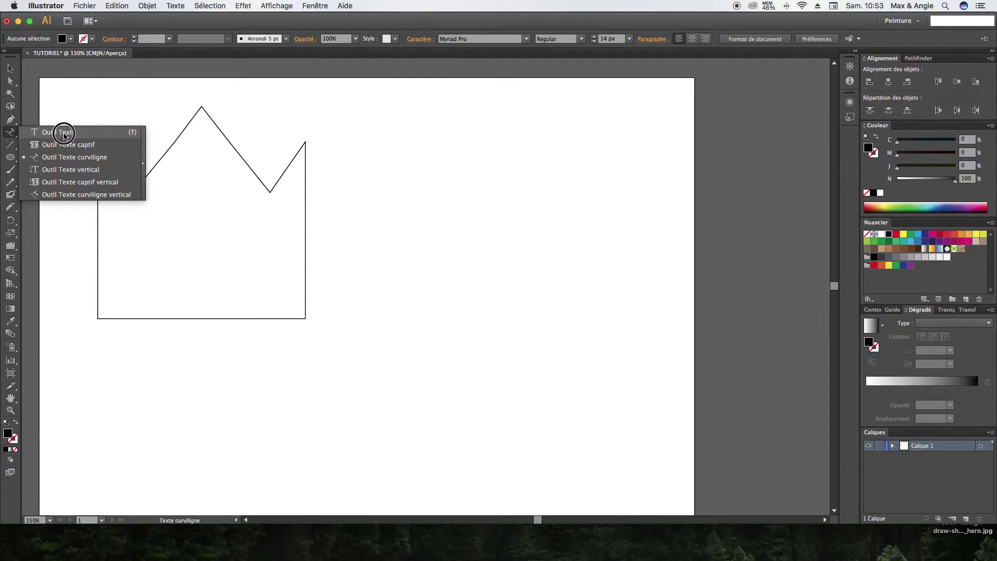
click(70, 169)
drag(370, 139, 605, 351)
text(aaohohjojoo)
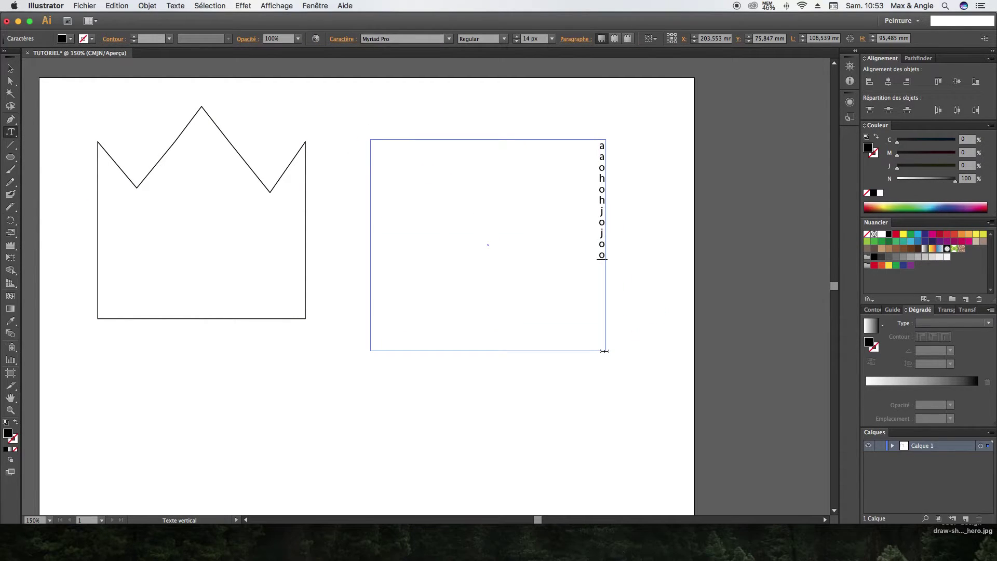
Delete all the vertical text in the frame and deselect the frame.
key(super+a)
key(BackSpace)
click(11, 68)
click(385, 133)
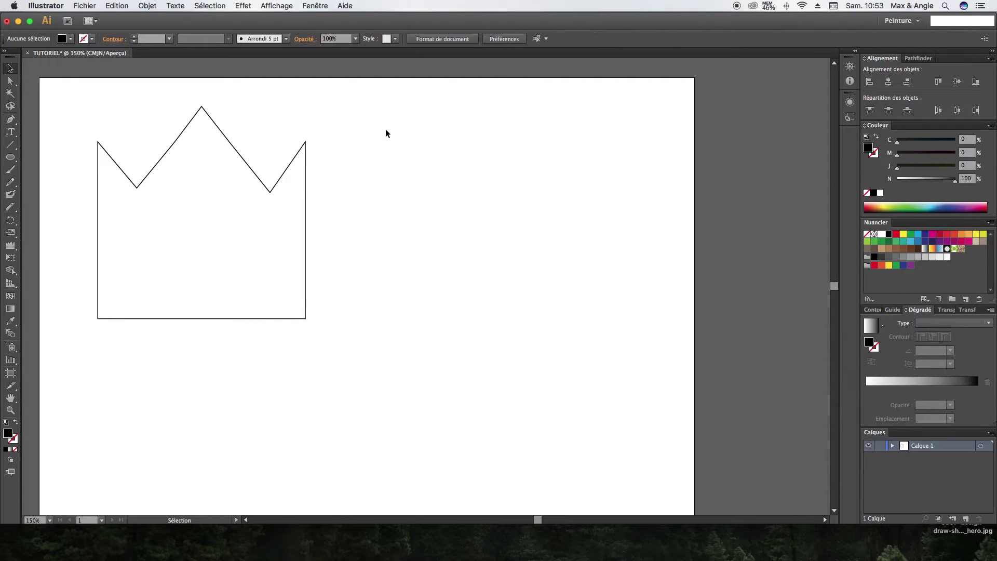
Paste the copied sentences into the crown as vertical area text, and undo it.
drag(10, 132, 80, 186)
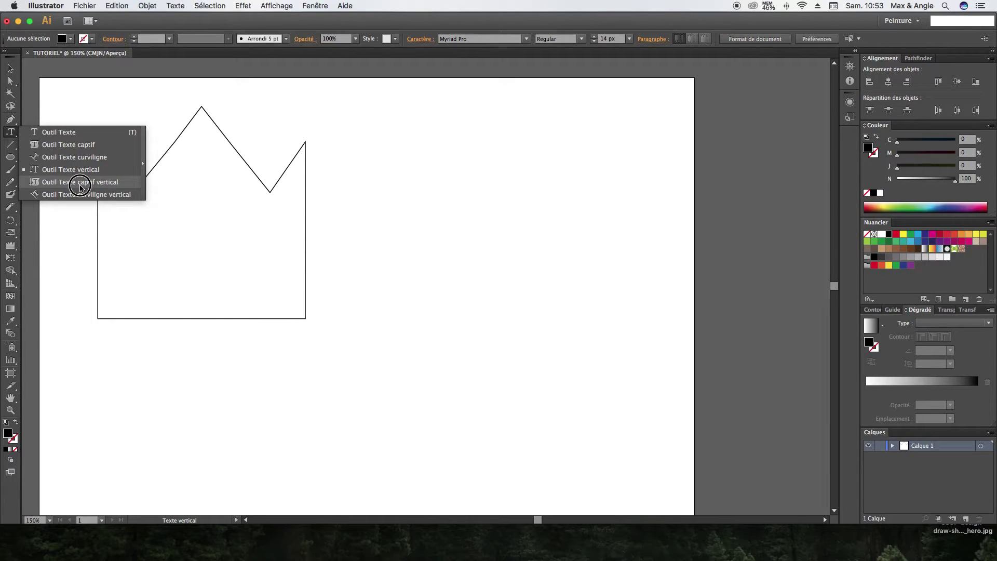
drag(80, 185, 52, 185)
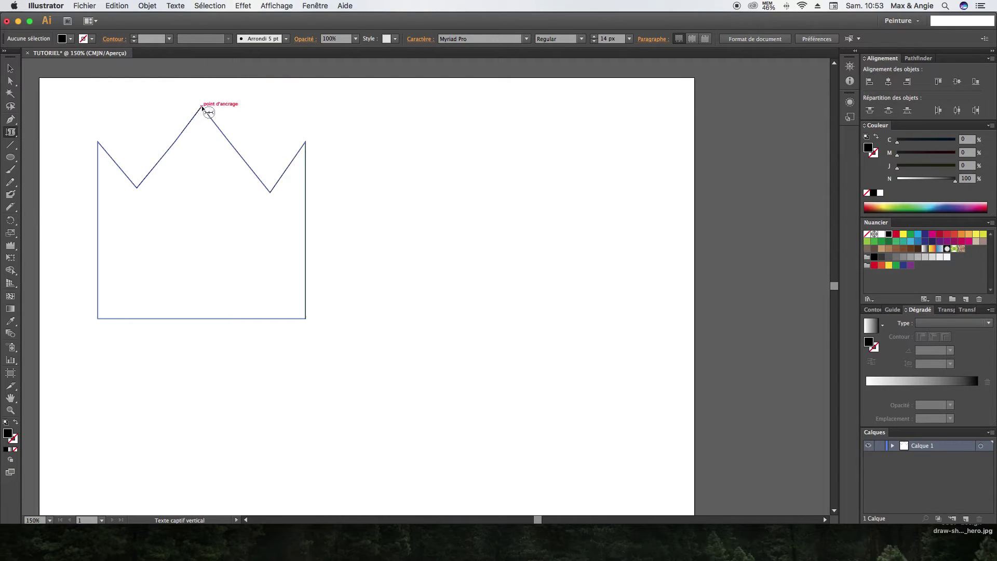
click(203, 108)
key(cmd+v)
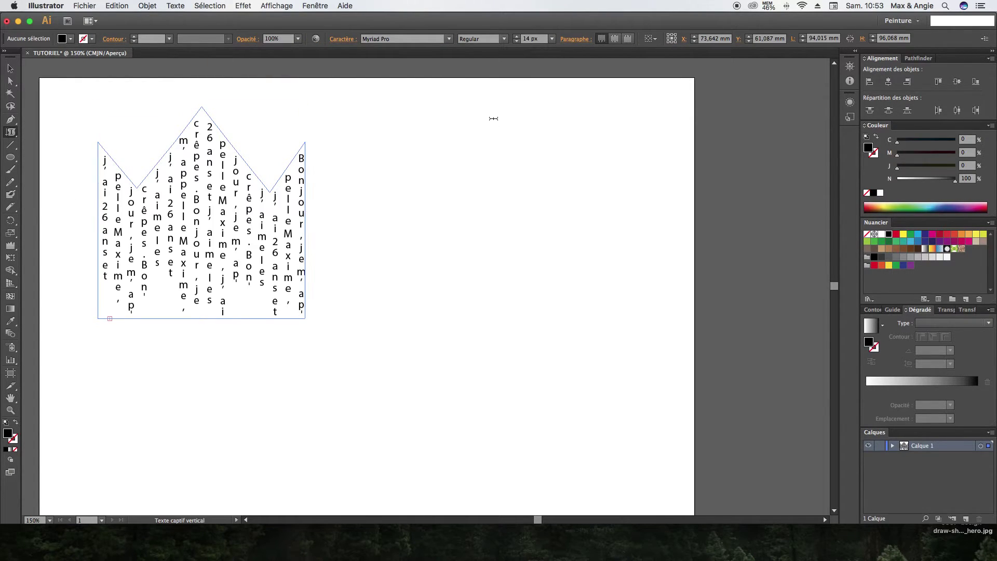
key(super+z)
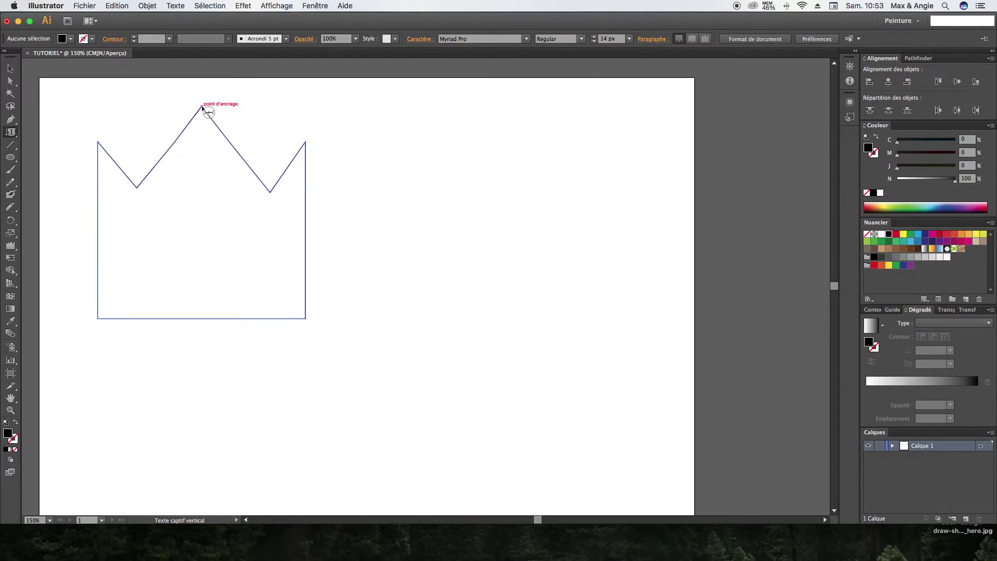
Paste the copied sentences into the crown as vertical area text and select the text object.
key(super+shift+a)
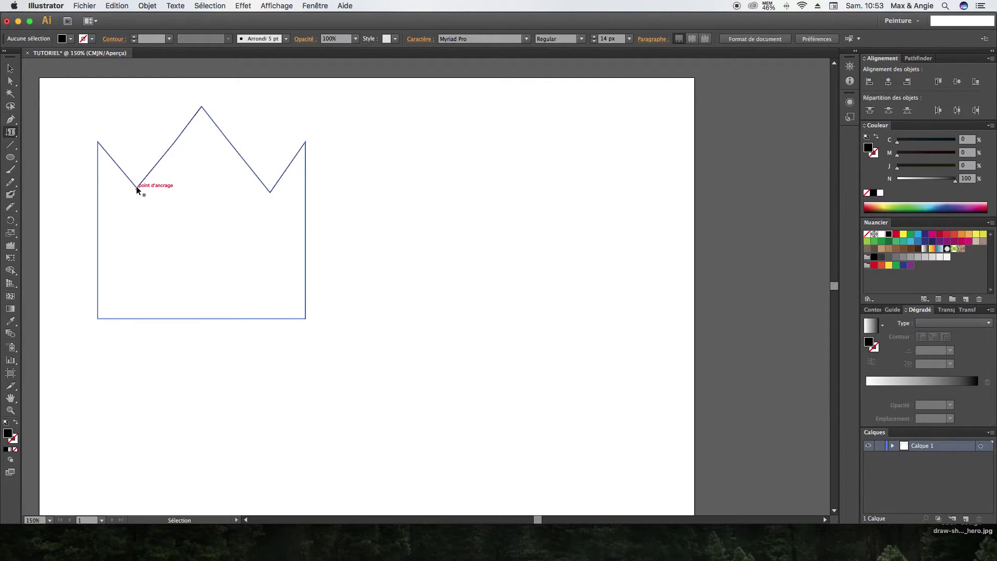
key(super+v)
key(super+z)
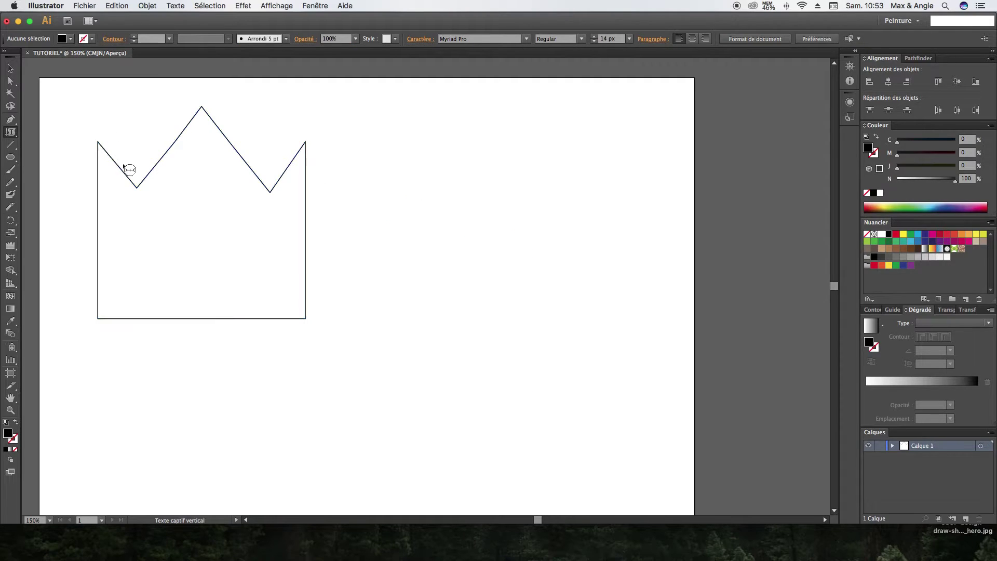
click(141, 192)
key(super+v)
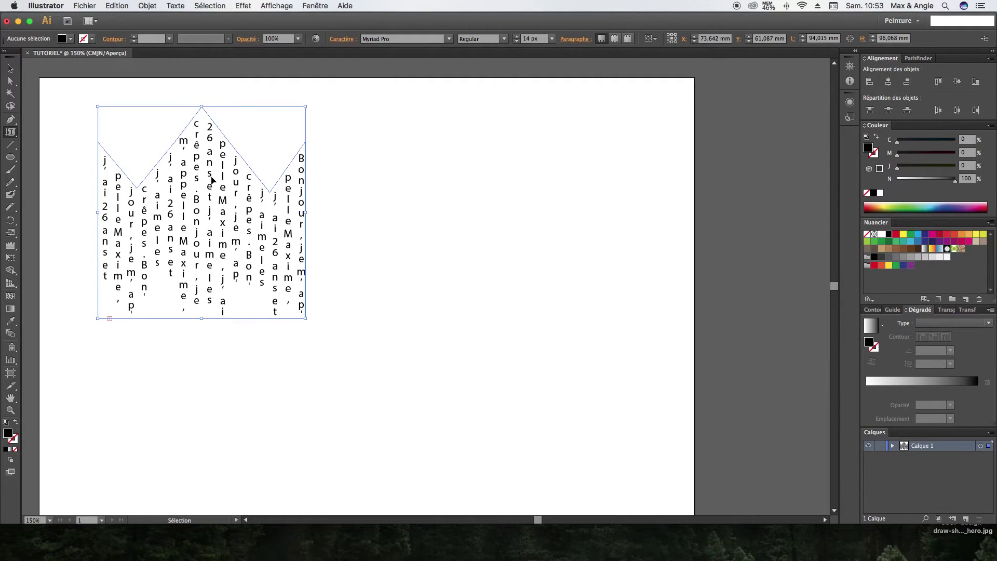
click(11, 72)
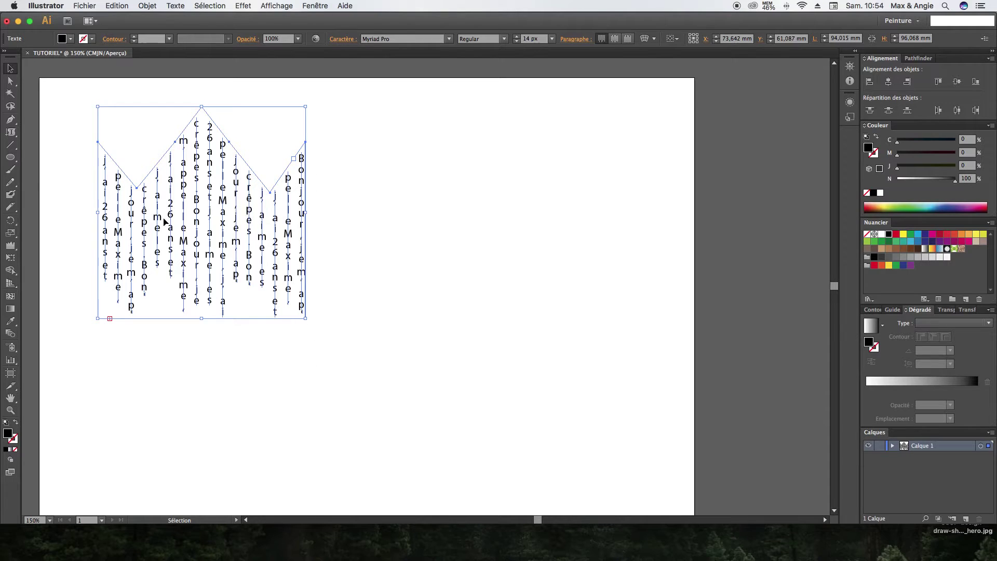
Delete everything on the artboard, and undo back to the plain crown outline.
click(42, 183)
key(super+a)
key(Delete)
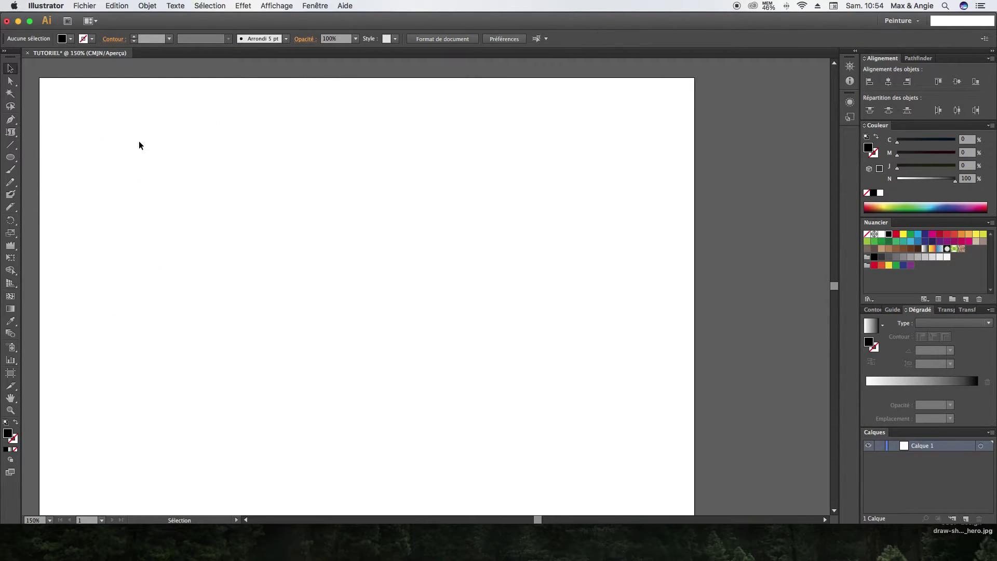
key(super+z)
key(super+z)
key(super+z)
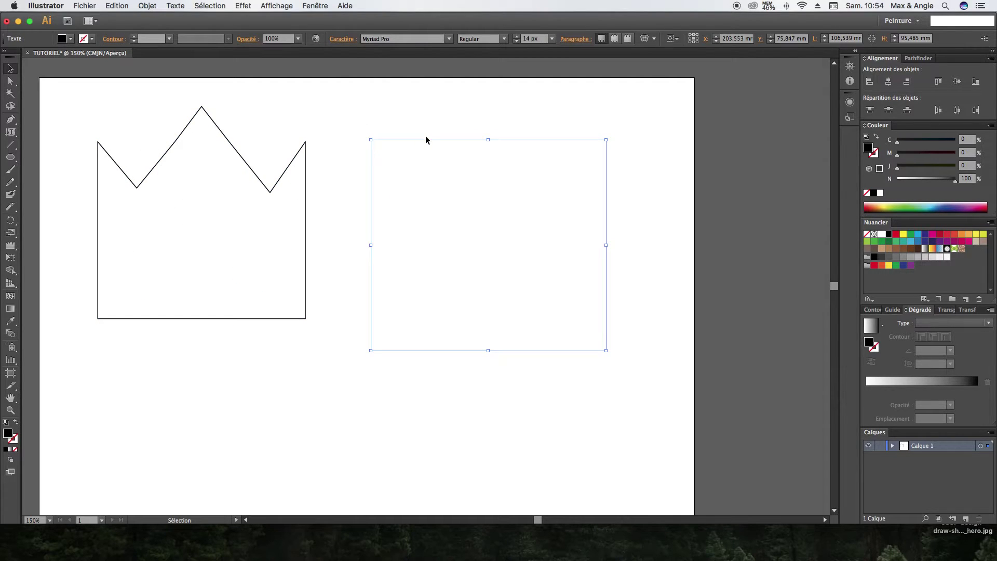
key(super+z)
Paste the copied sentences as vertical path text along the crown outline, starting at its left notch.
click(16, 136)
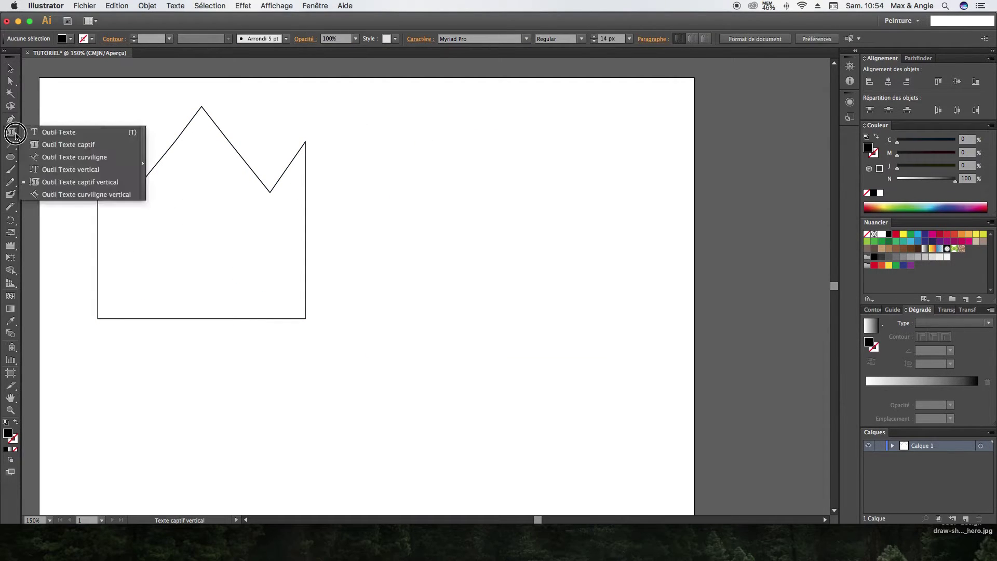
click(60, 194)
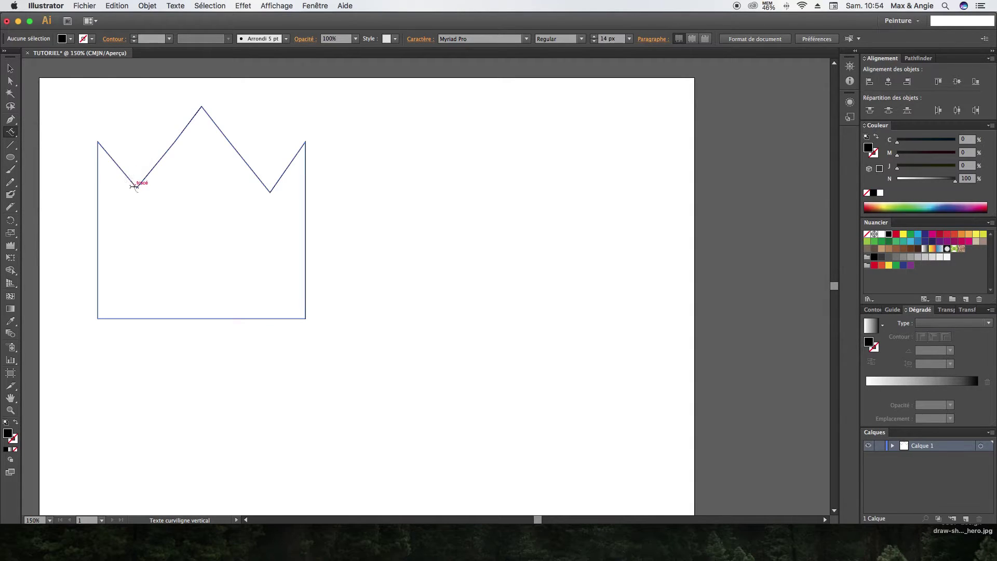
click(137, 185)
key(super+v)
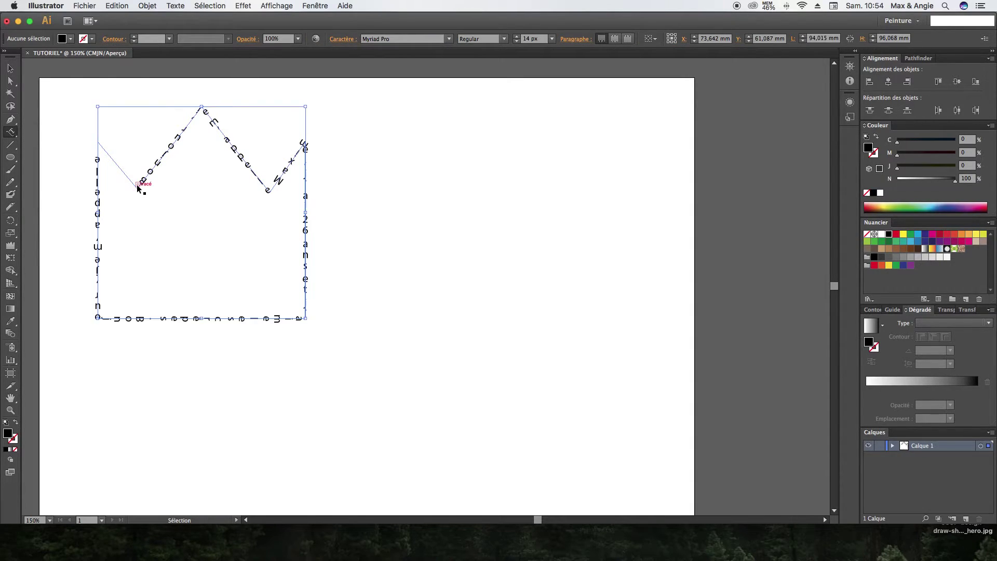
mouse_move(10, 132)
mouse_down()
mouse_move(46, 157)
mouse_move(11, 133)
mouse_up()
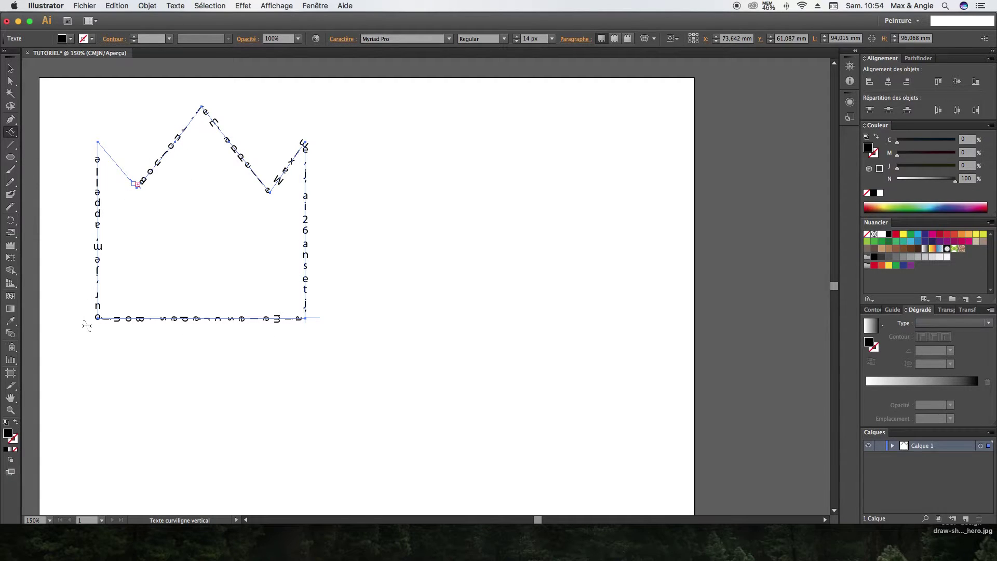
Undo the vertical path text to restore the plain crown outline.
click(15, 73)
key(super+z)
key(super+z)
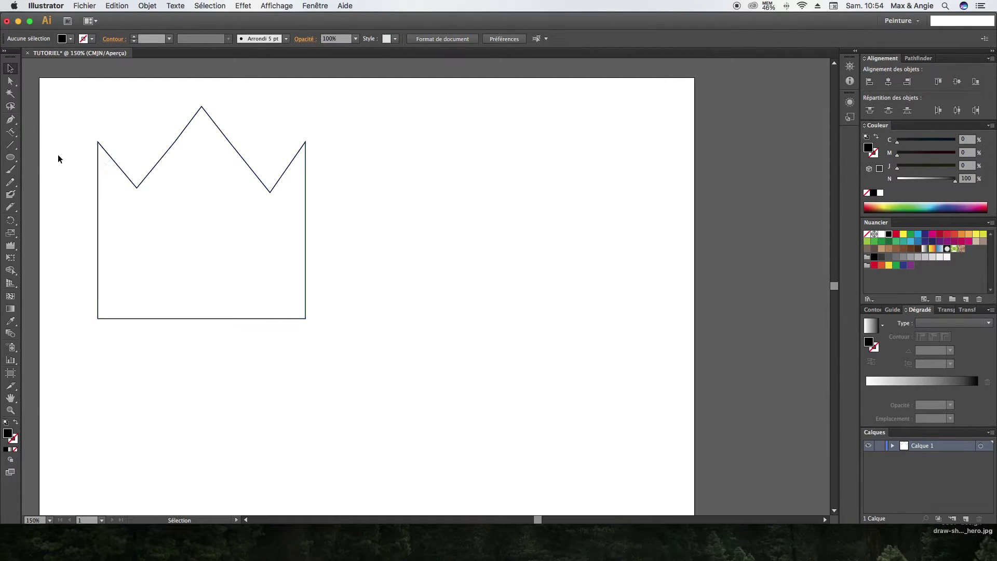
Draw a horizontal line about 91 mm long and a vertical line about 67 mm long from its right end using the Line Segment tool.
click(12, 148)
drag(393, 141, 596, 290)
key(v)
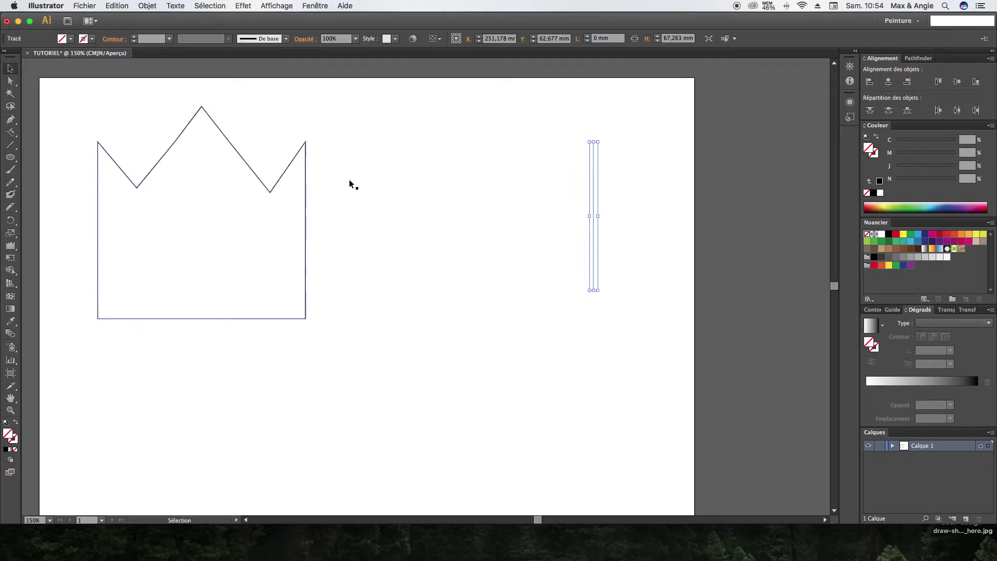
Give both line segments beside the crown a green stroke (C 100, J 100), and check that the horizontal one selects separately.
click(414, 113)
drag(397, 112, 665, 342)
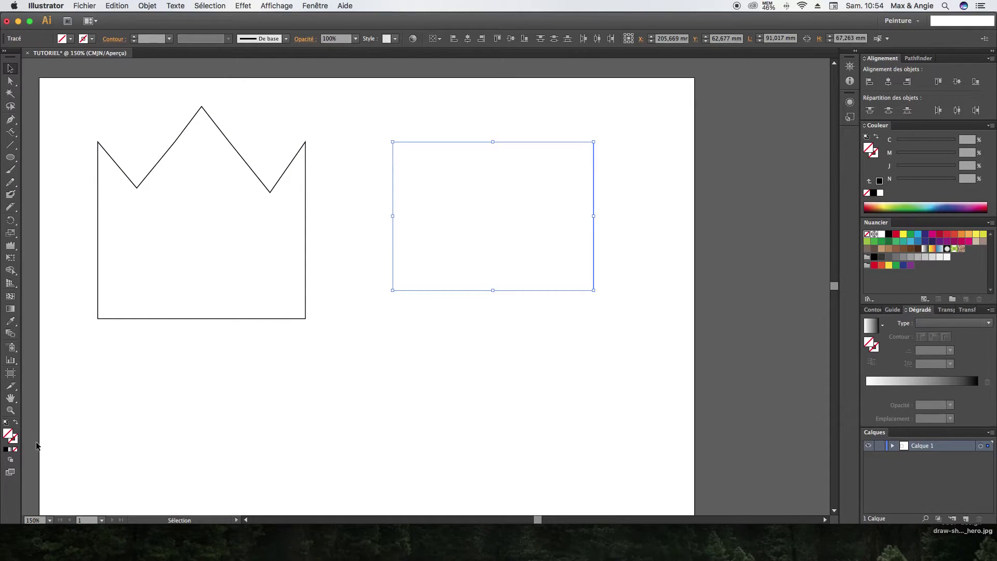
click(10, 441)
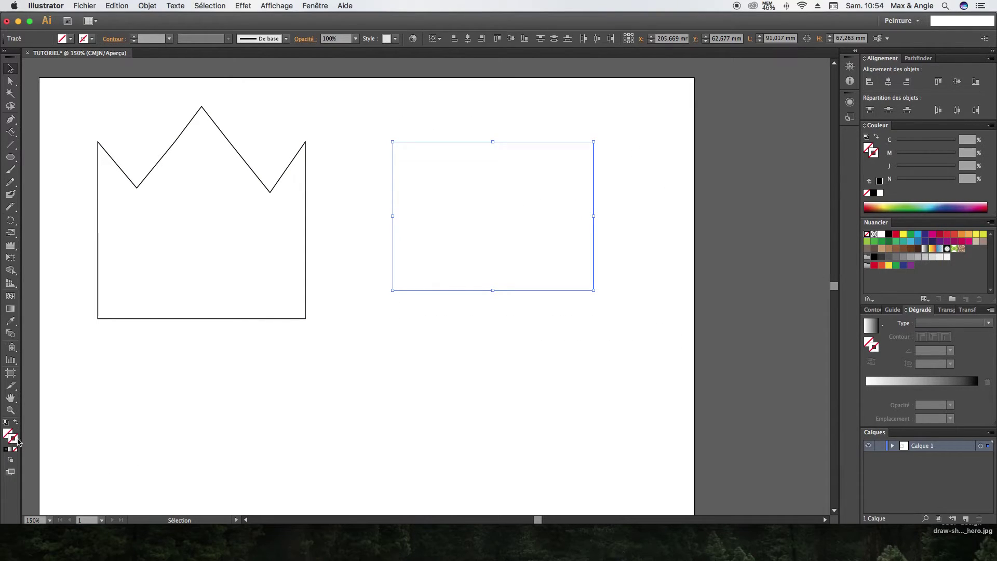
click(910, 235)
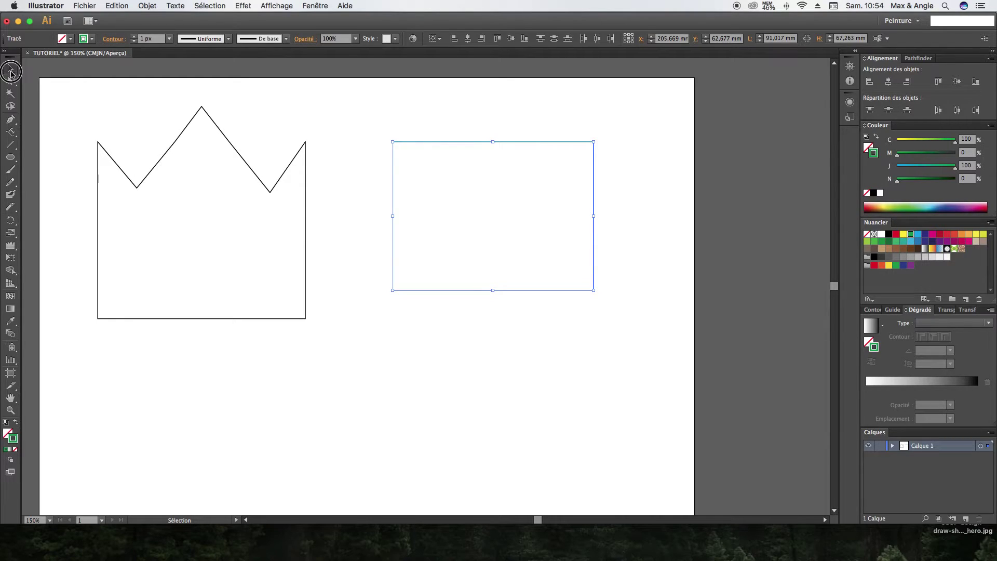
click(436, 117)
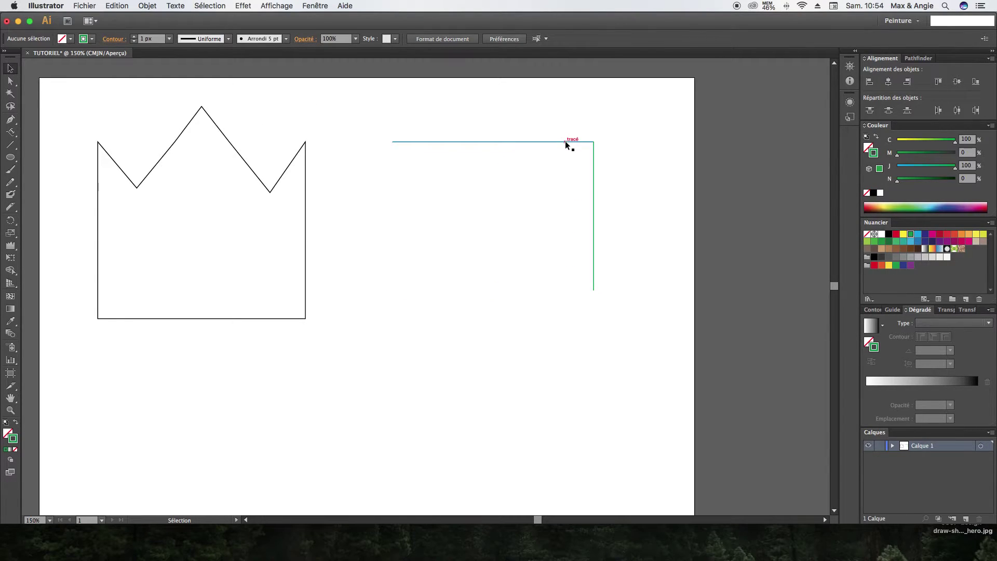
mouse_move(460, 140)
mouse_down()
mouse_move(459, 119)
mouse_move(460, 144)
mouse_up()
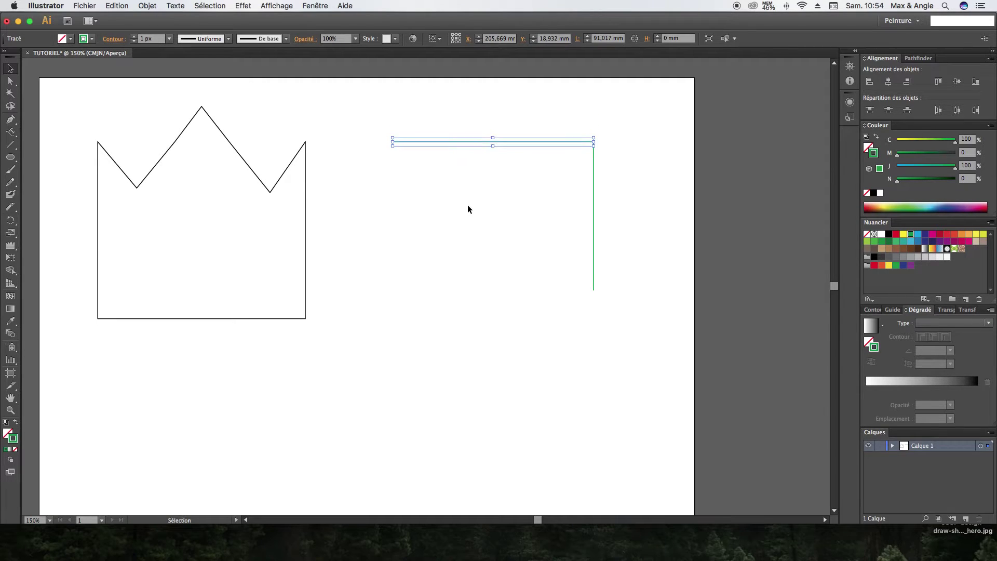
click(467, 209)
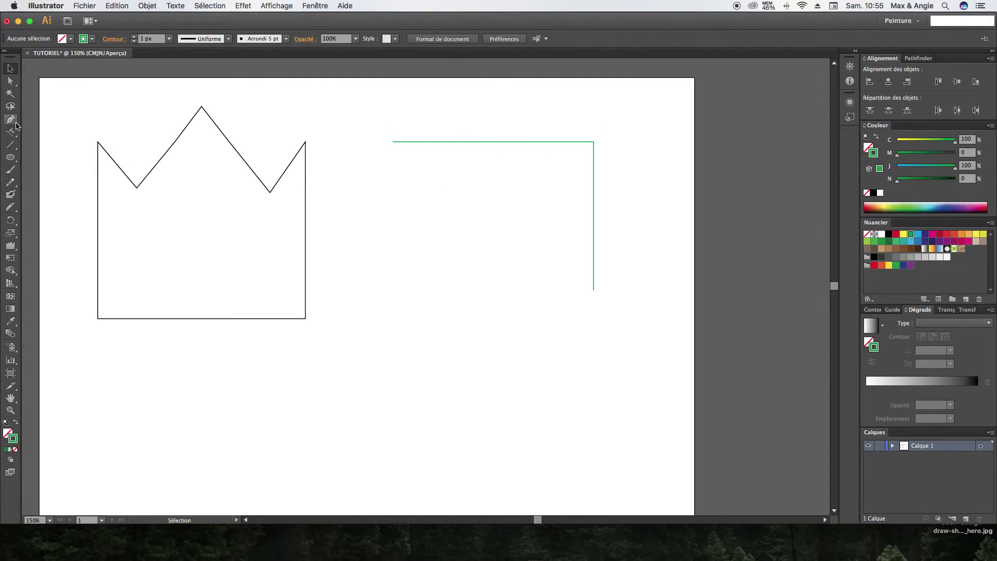
Draw a two-segment corner path about 91 by 65 mm with the Pen tool below the two green lines.
drag(11, 120, 47, 116)
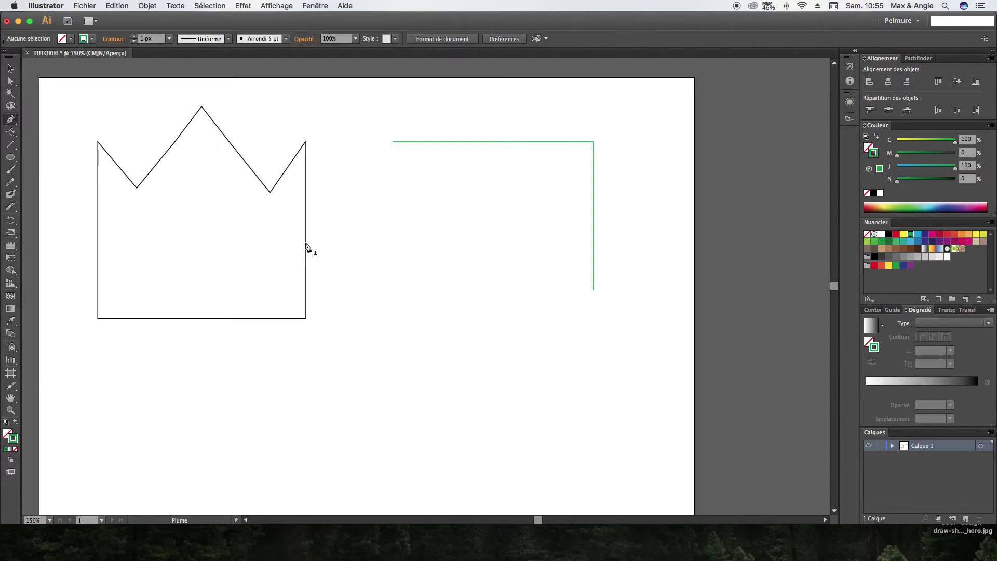
click(392, 318)
click(594, 318)
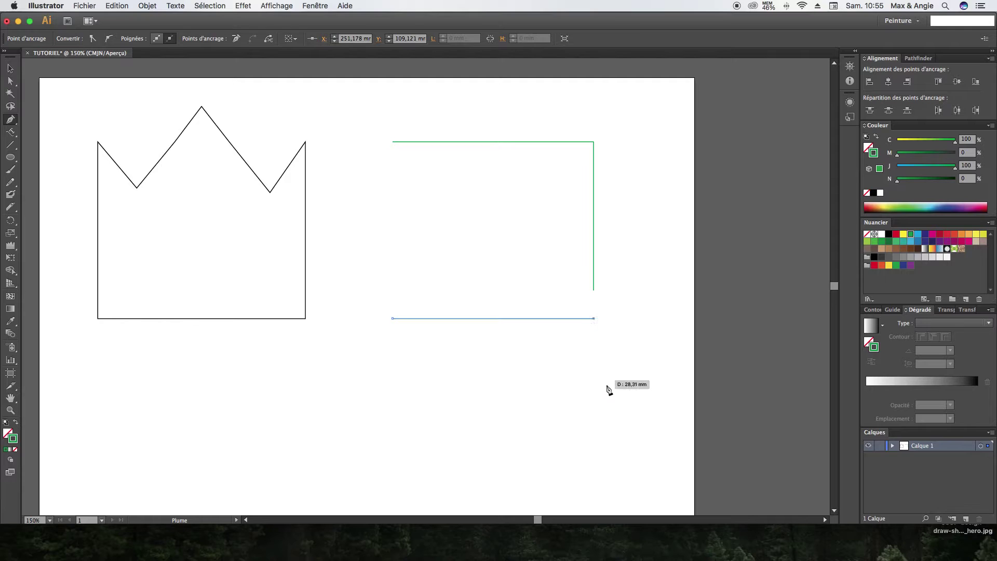
click(593, 461)
key(v)
click(553, 209)
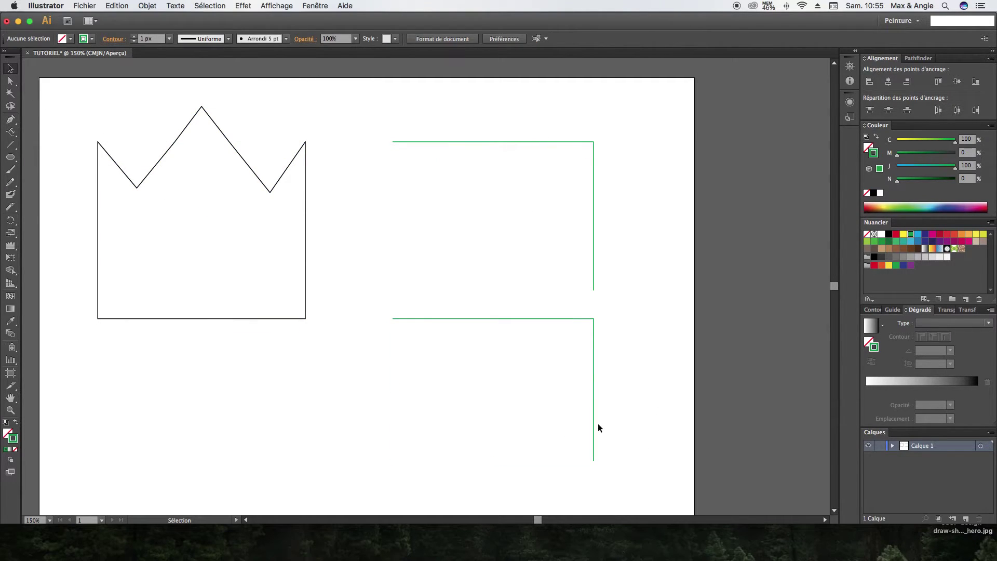
Increase the upper horizontal line's stroke weight step by step, and lower it back to 1 px.
drag(412, 136, 449, 174)
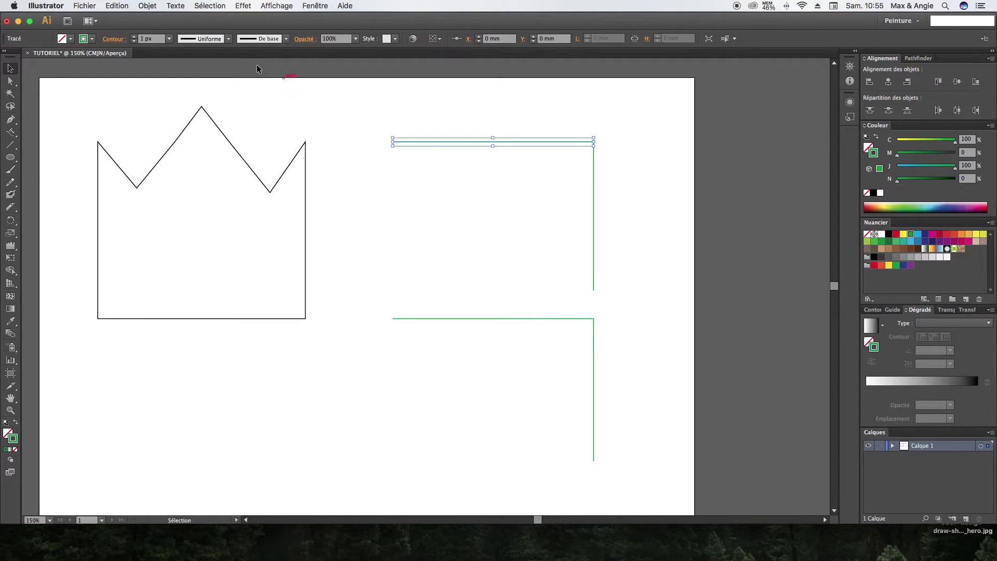
click(134, 37)
click(133, 37)
click(133, 37)
click(134, 37)
click(133, 41)
click(133, 41)
click(133, 41)
click(133, 41)
click(498, 249)
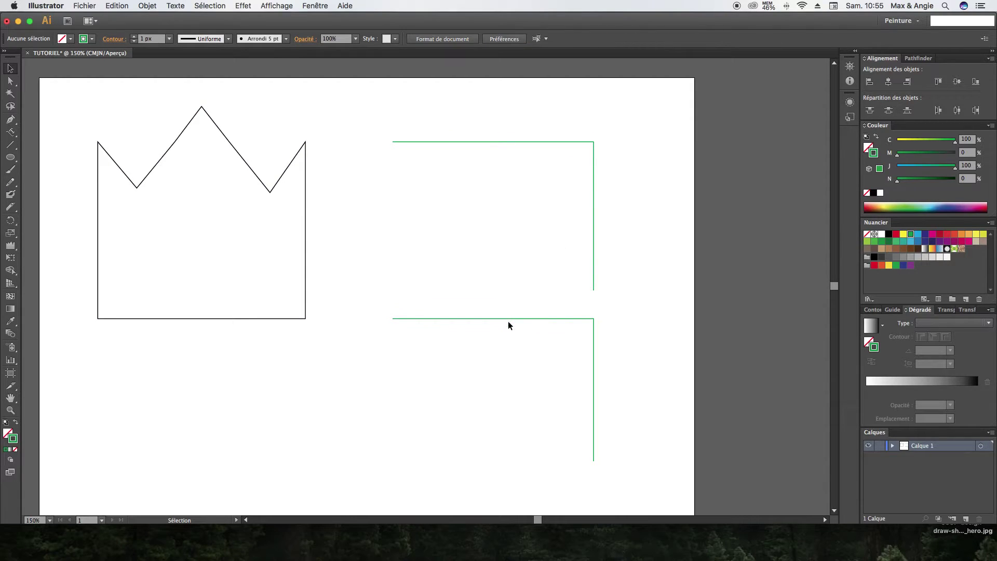
Move the Pen-drawn corner and the upper horizontal line in turn to compare them, undoing each move.
drag(509, 319, 370, 356)
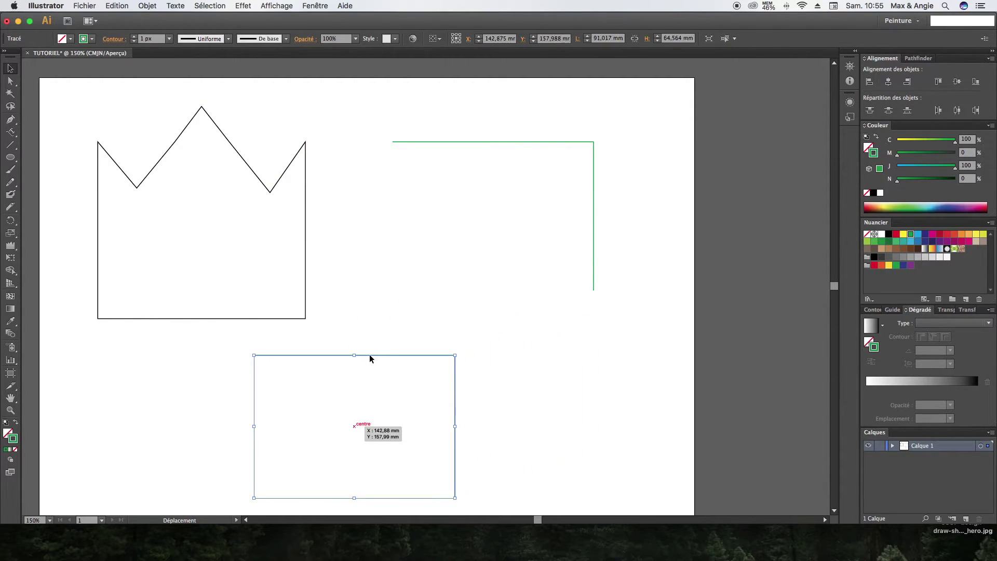
key(super+z)
drag(497, 145, 443, 179)
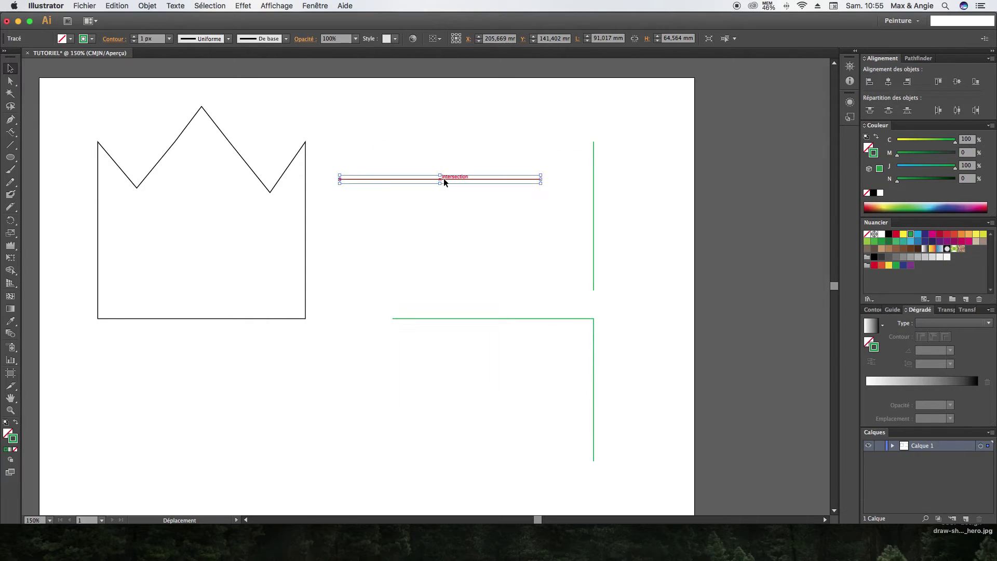
key(super+z)
click(444, 182)
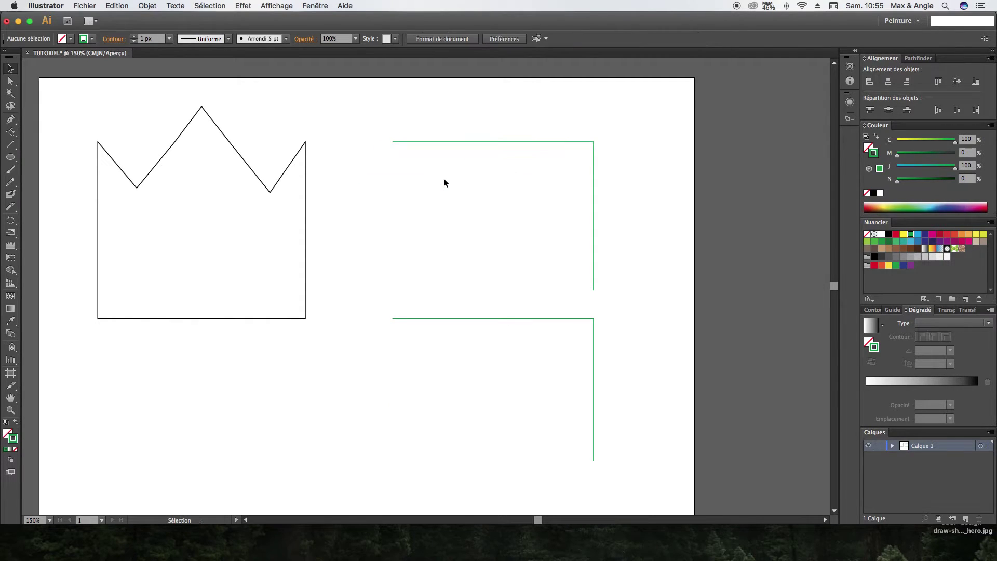
Delete the Pen-drawn corner path and the two line segments, keeping only the crown.
drag(373, 304, 652, 513)
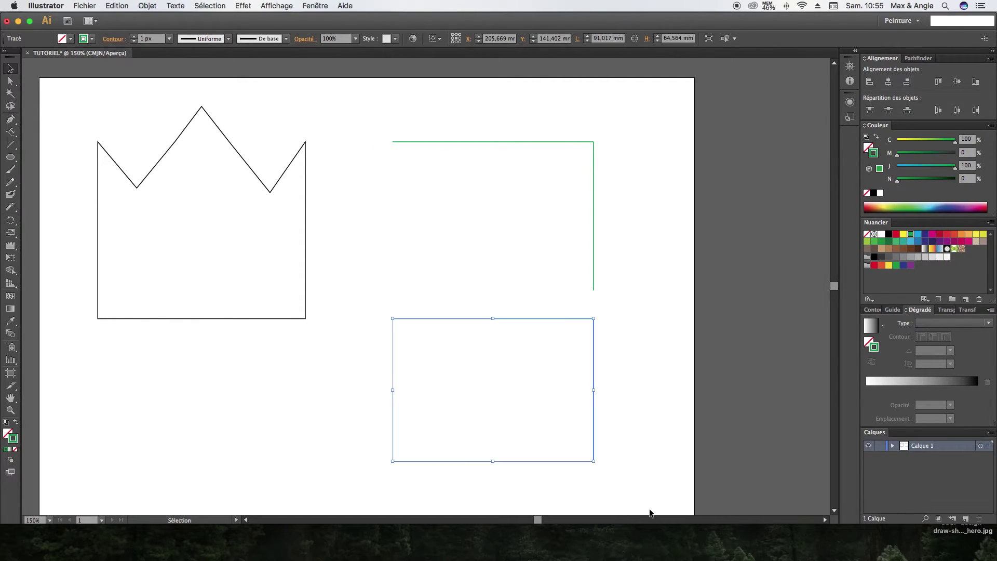
key(Delete)
drag(380, 130, 603, 295)
key(Delete)
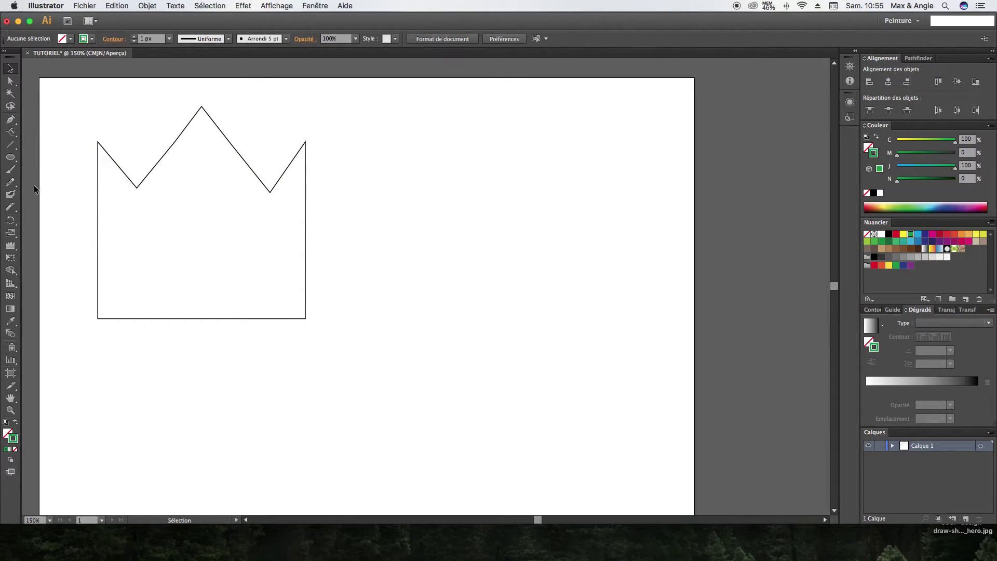
Create an open arc beside the crown with X and Y lengths of 35,28 mm, based on the X axis, inflection 50.
click(11, 145)
drag(11, 146, 54, 157)
click(450, 241)
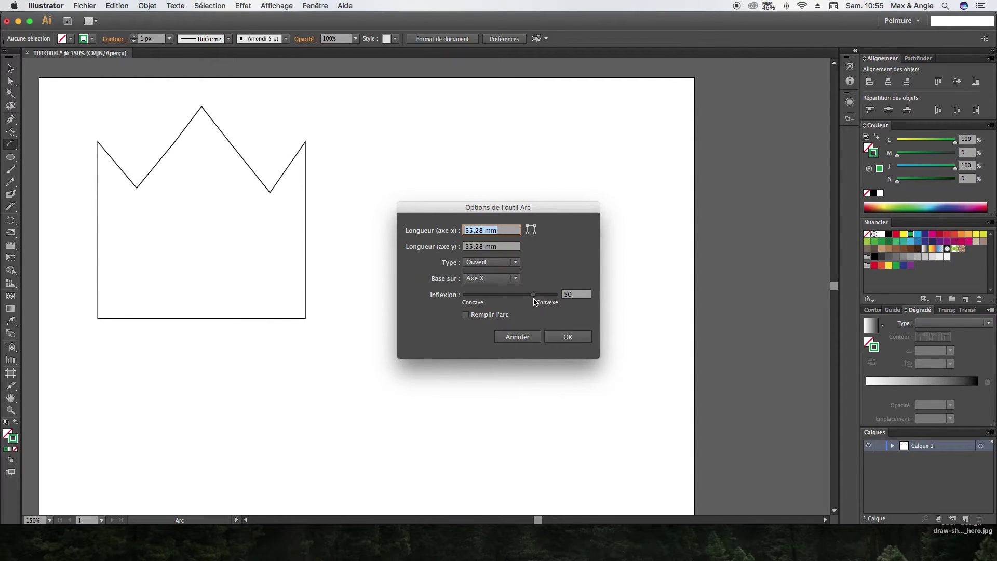
click(570, 337)
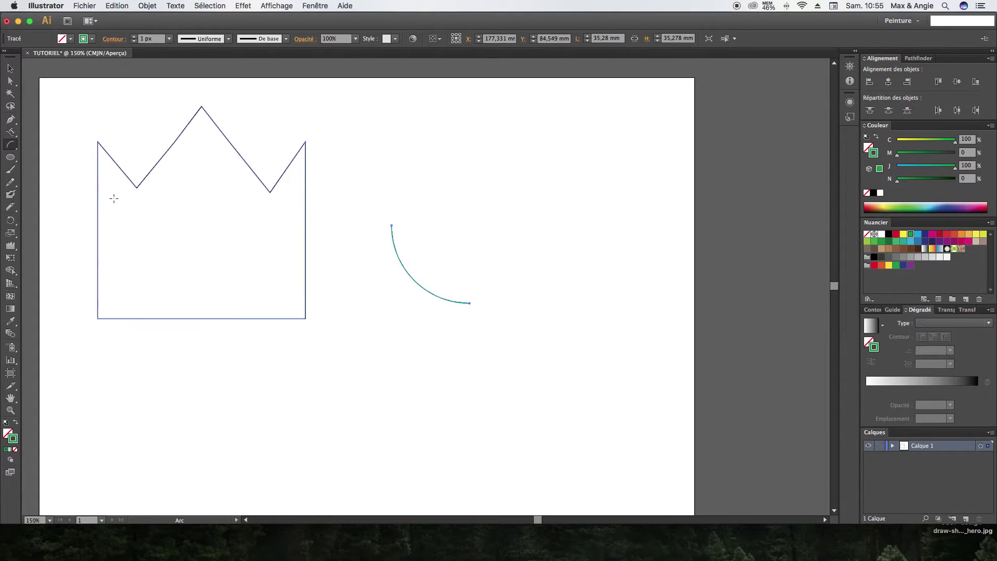
Select the new arc and examine the Arc tool's options, cancelling without changes.
click(18, 71)
click(453, 225)
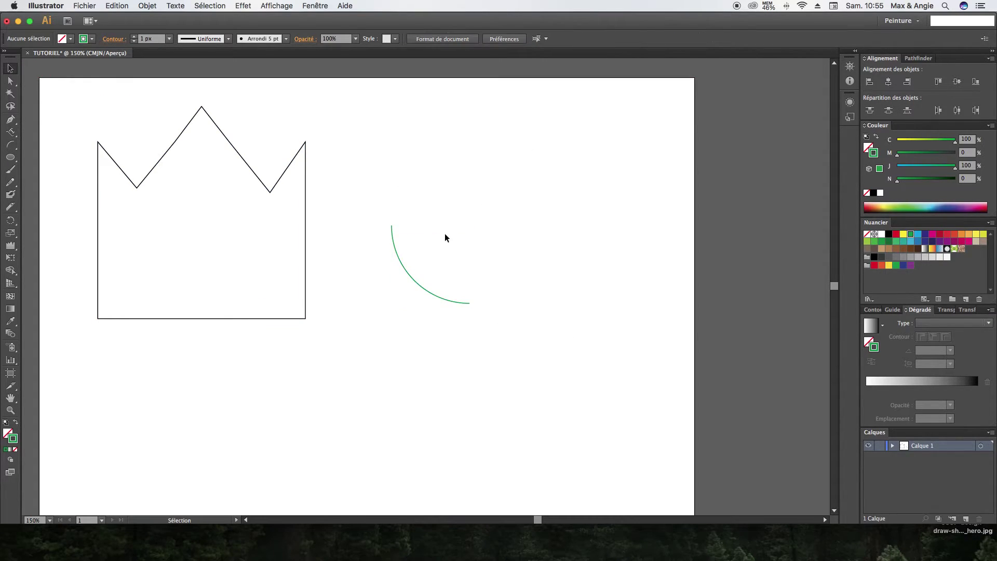
click(420, 285)
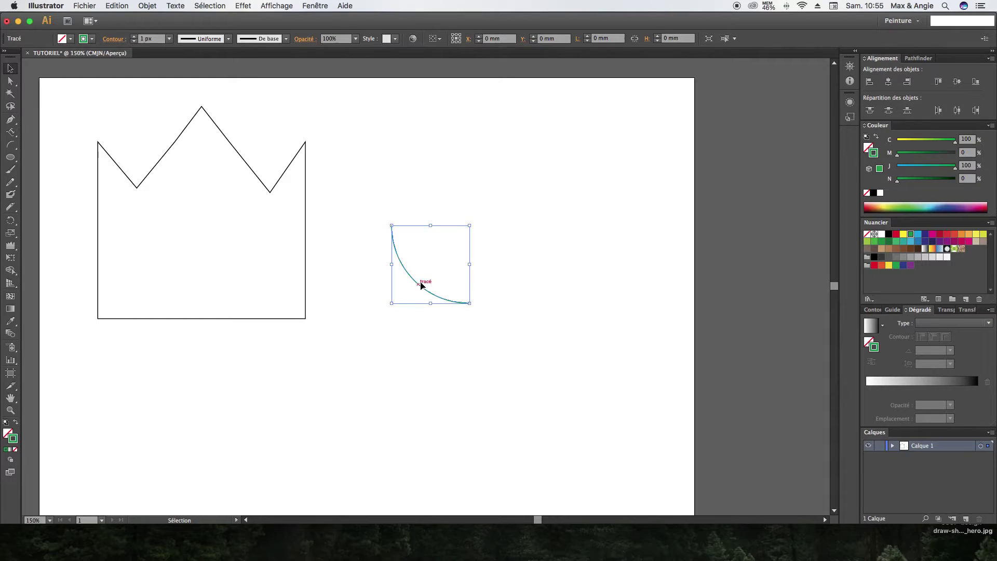
double_click(11, 148)
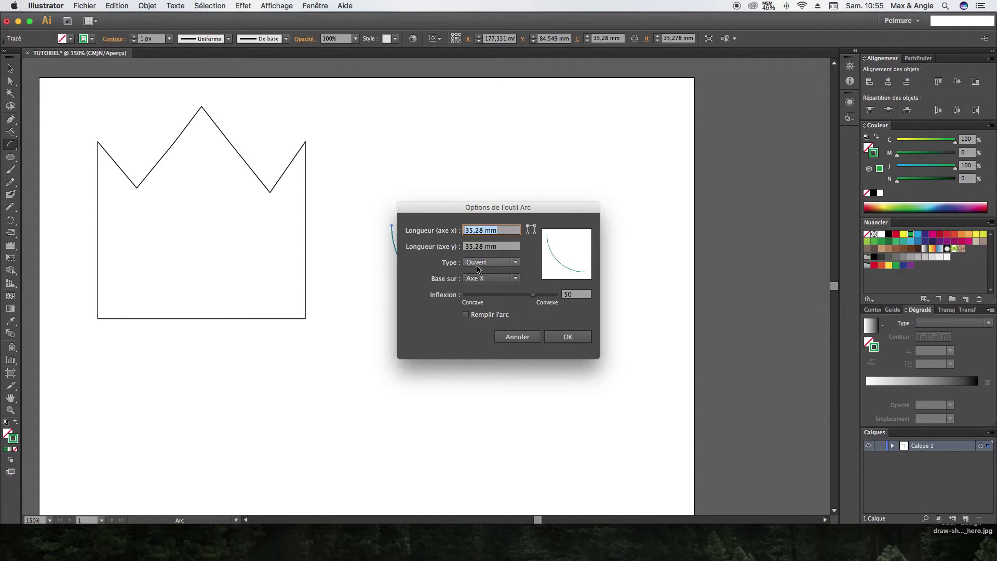
drag(509, 208, 565, 100)
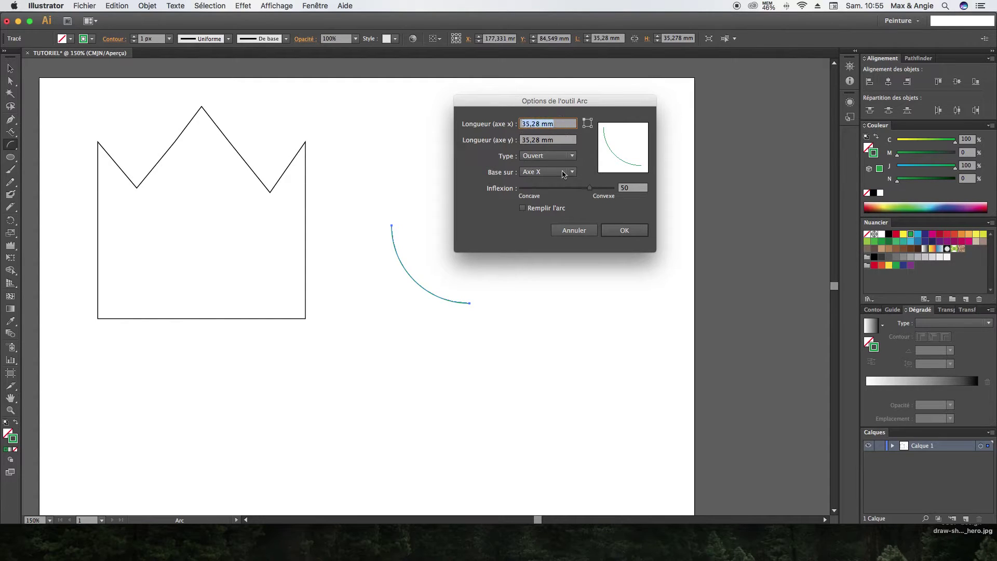
click(574, 230)
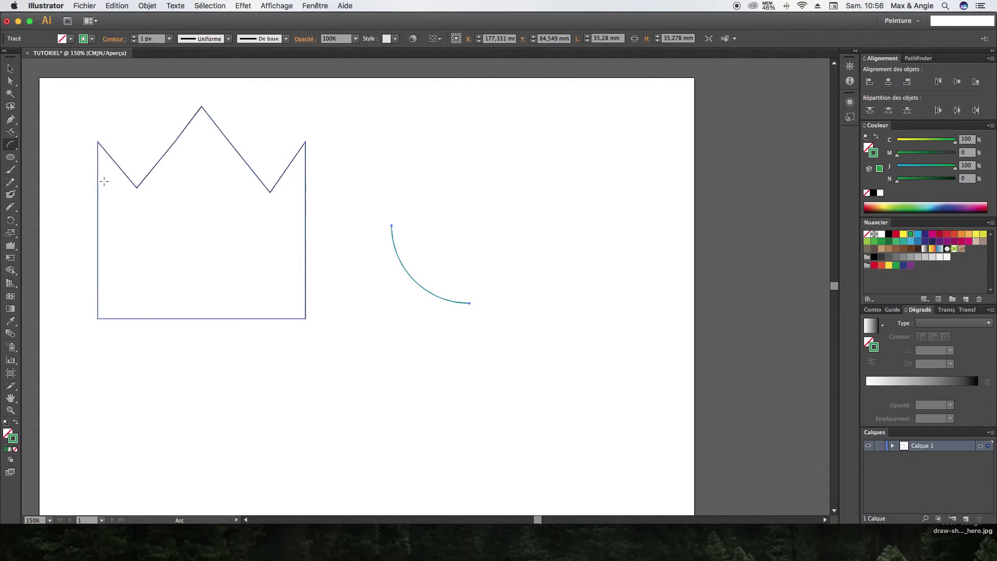
Reopen and dismiss the Arc tool's options, and undo the creation of the arc beside the crown.
click(11, 132)
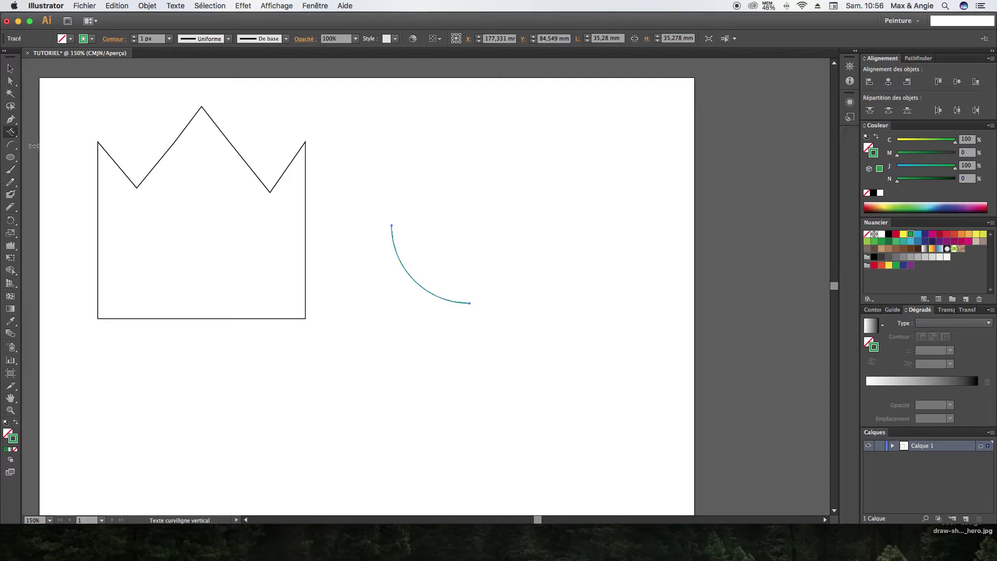
click(13, 148)
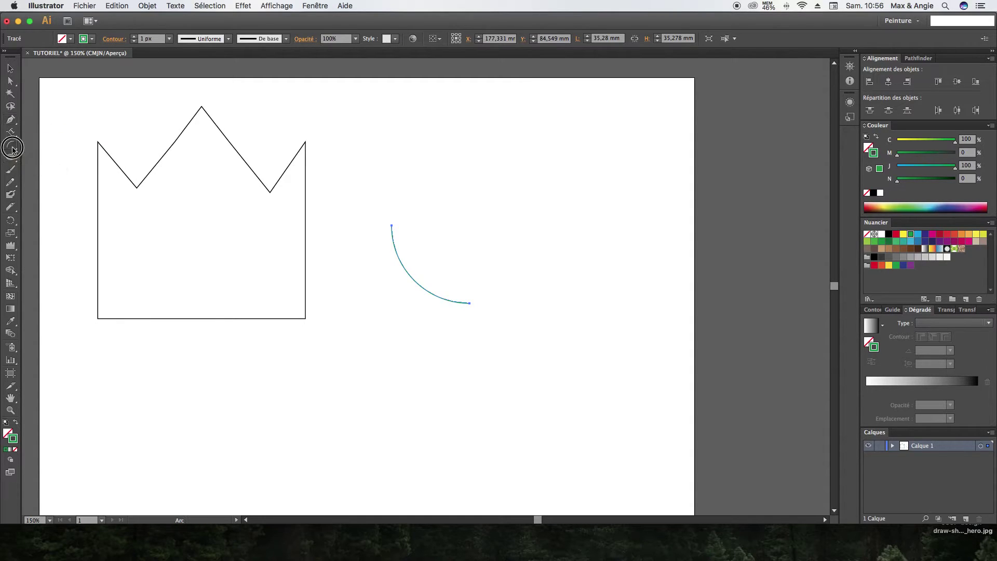
double_click(13, 149)
click(575, 230)
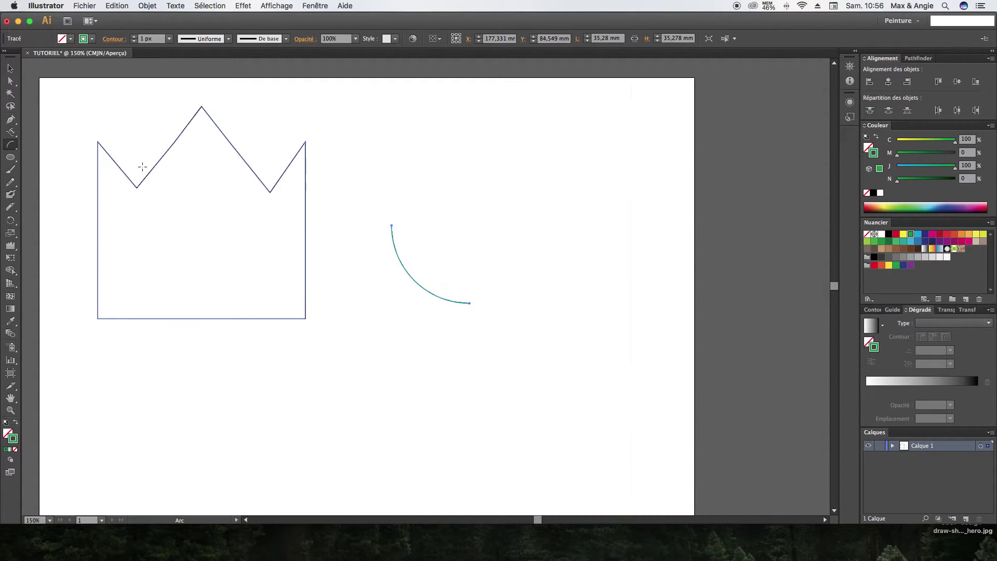
key(super+z)
Draw a spiral about 106 by 104 mm beside the crown, move it closer to the crown and deselect it.
click(15, 146)
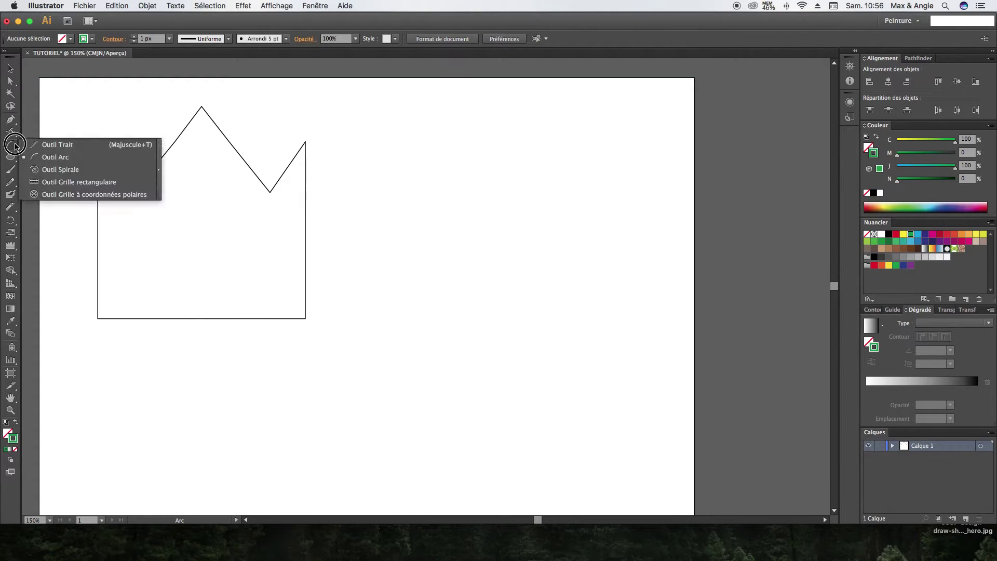
click(62, 169)
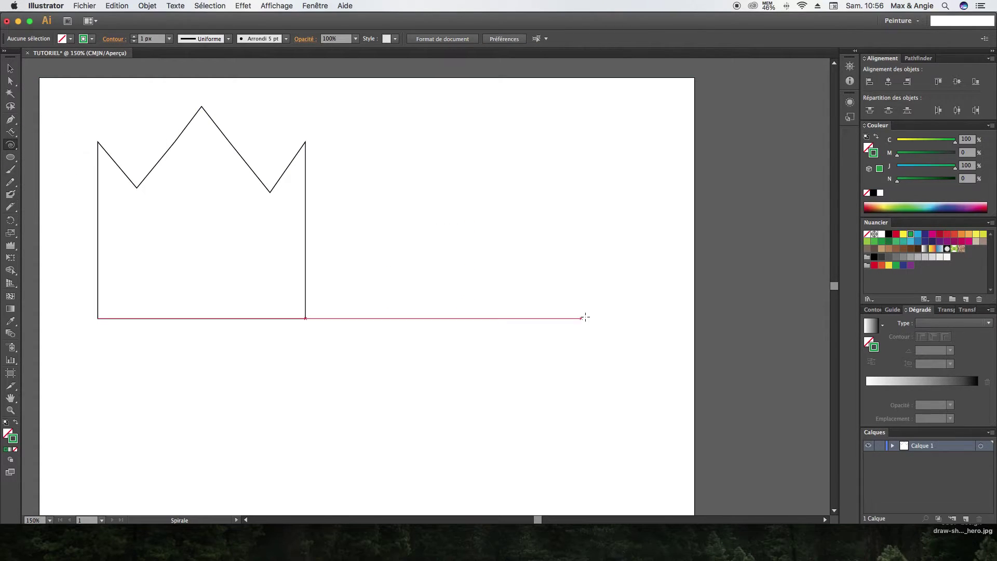
drag(537, 281, 415, 210)
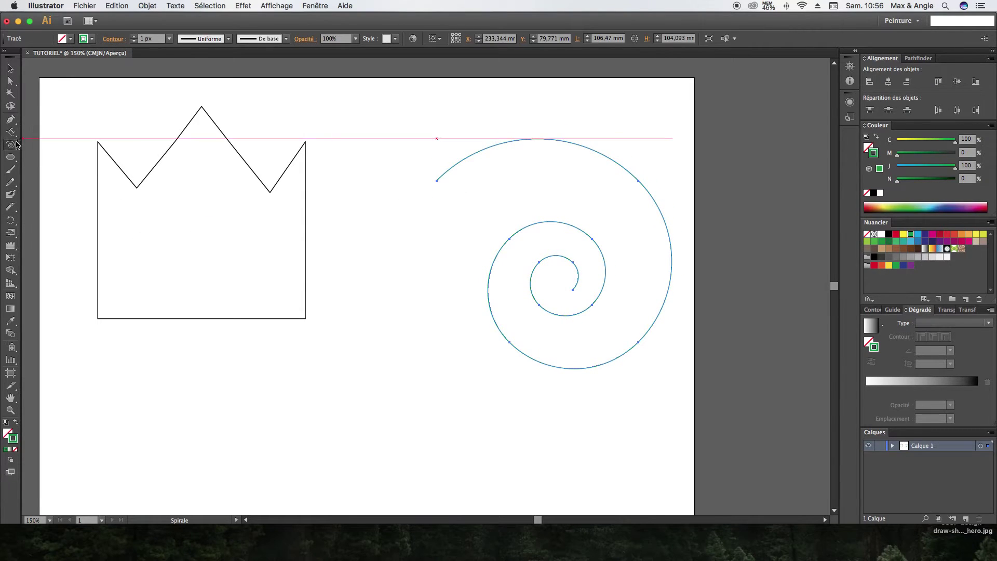
click(10, 68)
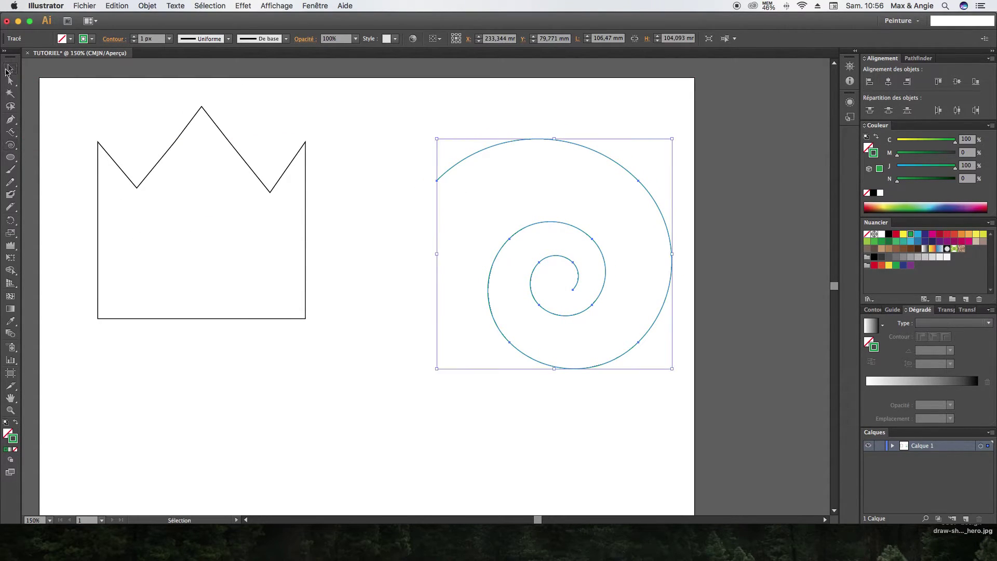
click(657, 166)
drag(568, 142, 484, 354)
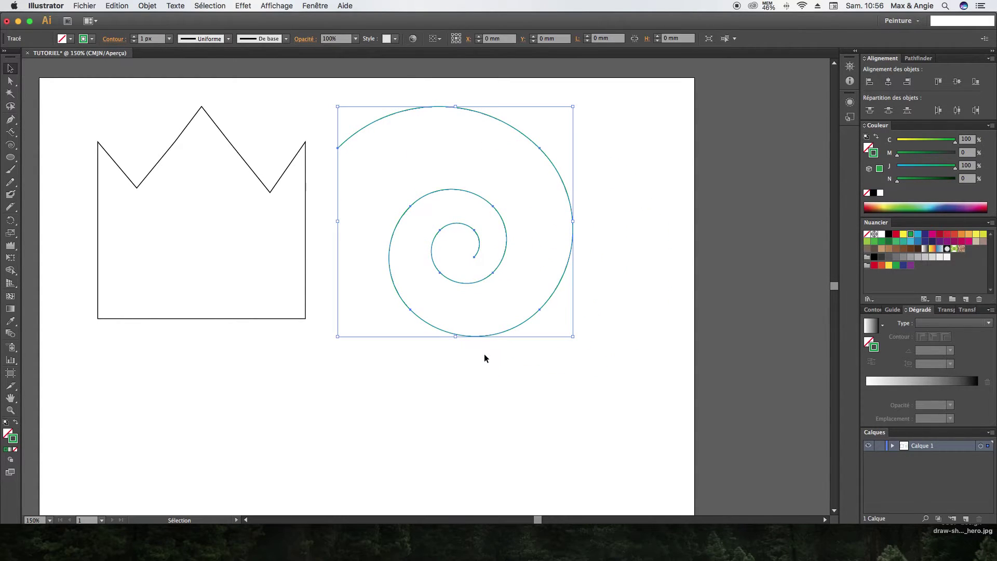
click(487, 355)
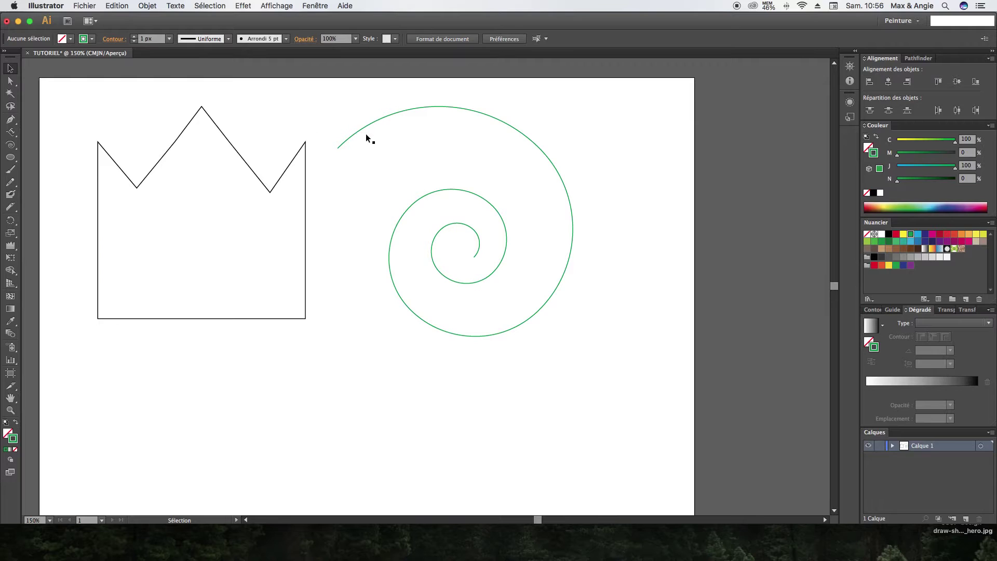
Run the repeated French greeting (first name, age, "j'aime les crêpes") along the spiral with the Type on a Path tool and deselect it.
drag(11, 132, 104, 156)
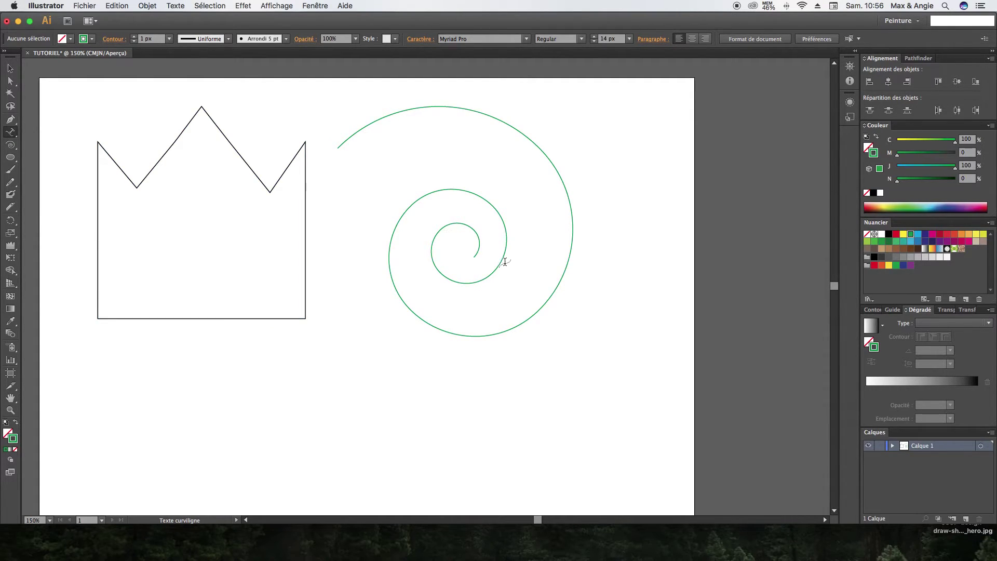
click(475, 256)
text(Bonjour, je m'appelle Maxime, j'ai 26 ans et j'aime les crêpes. Bonjour, je m'appelle Maxime, j'ai 26 ans et j'aime les crêpes. Bonjour, je m'appelle Maxime, j'ai 26 ans et j'aime les crêpes. Bonjour, je m'appelle Maxime, j'ai 26 ans et)
key(Escape)
key(Escape)
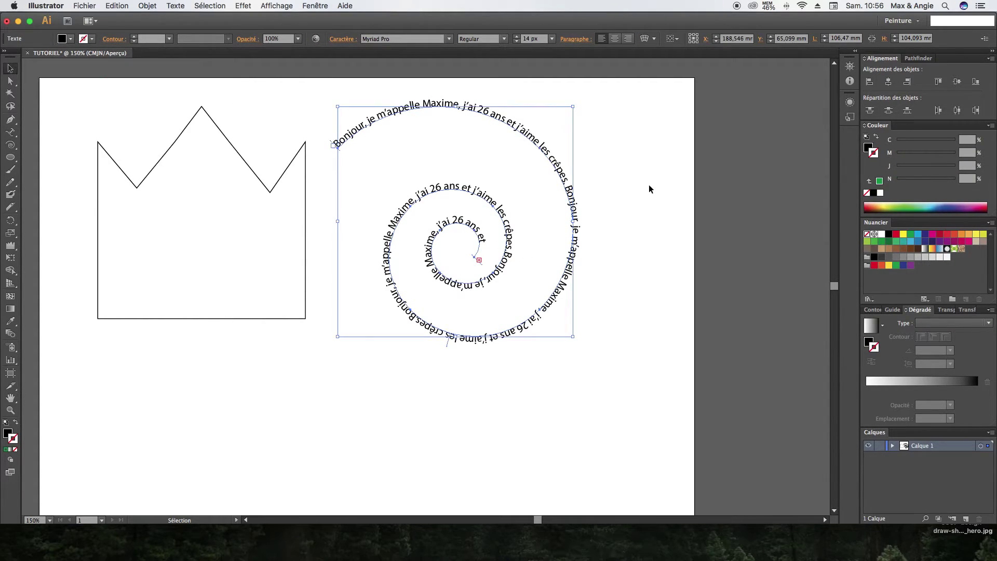
click(648, 185)
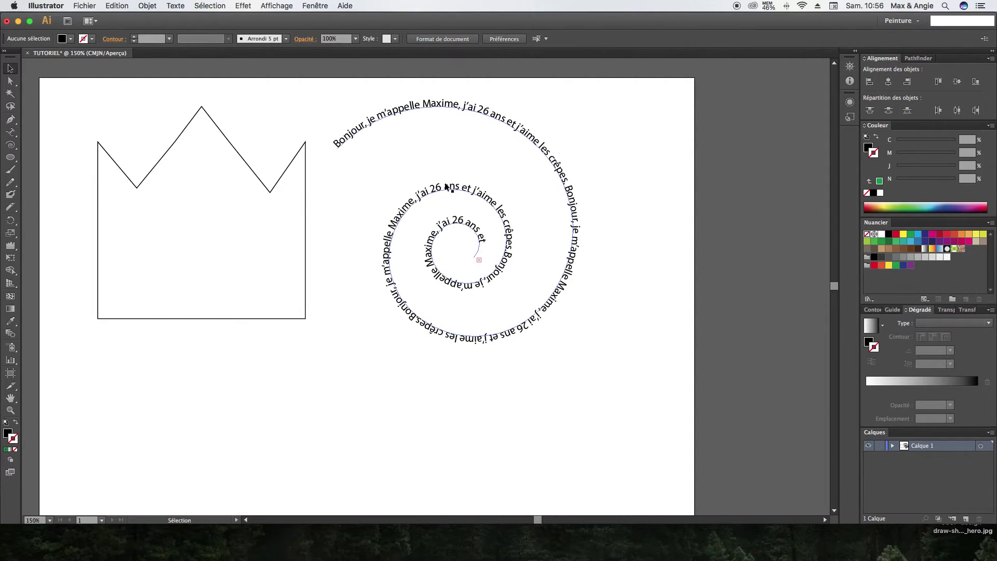
Move the spiral text slightly towards the page's upper edge using the Direct Selection tool.
click(10, 81)
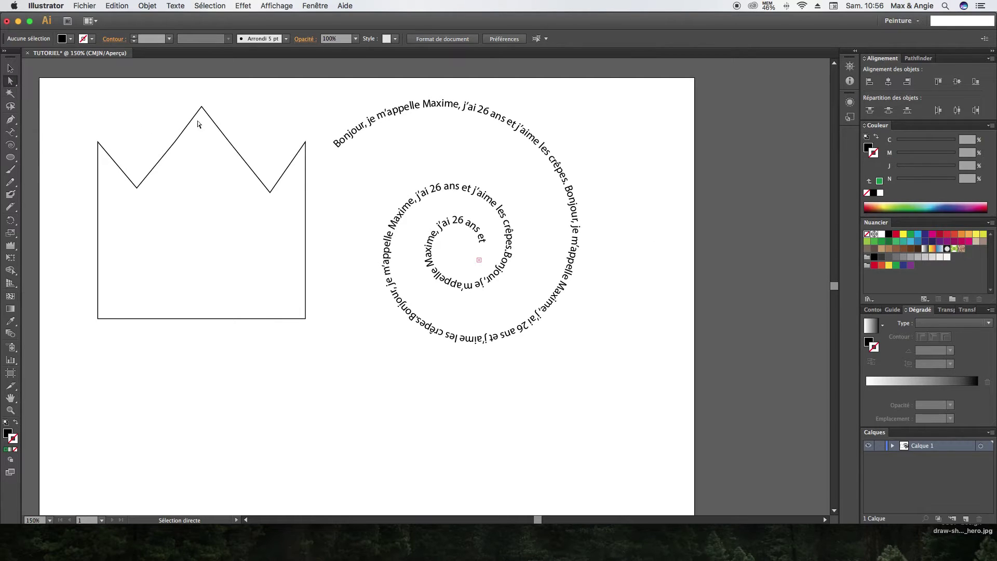
click(476, 254)
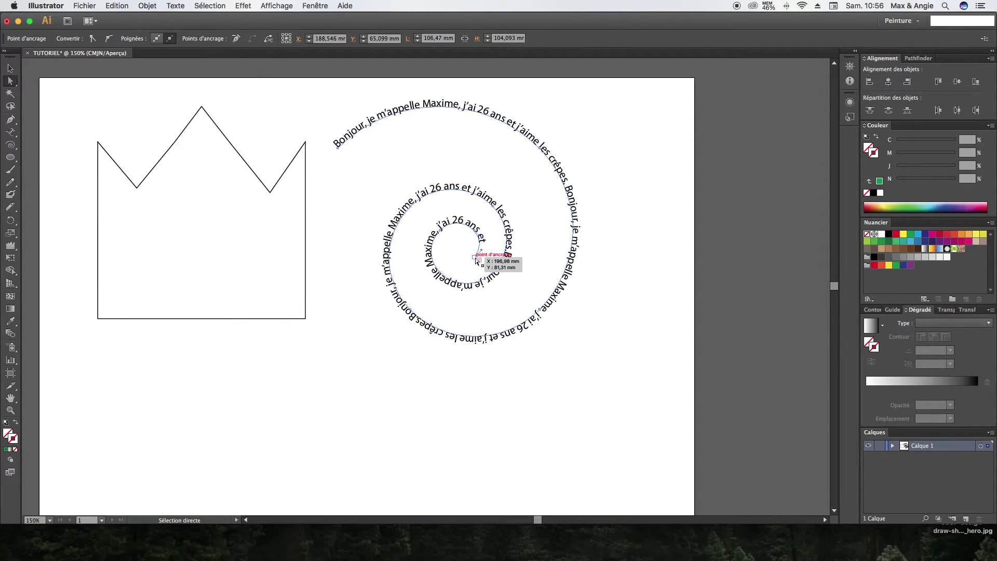
mouse_move(478, 237)
mouse_down()
mouse_move(501, 216)
mouse_move(492, 229)
mouse_up()
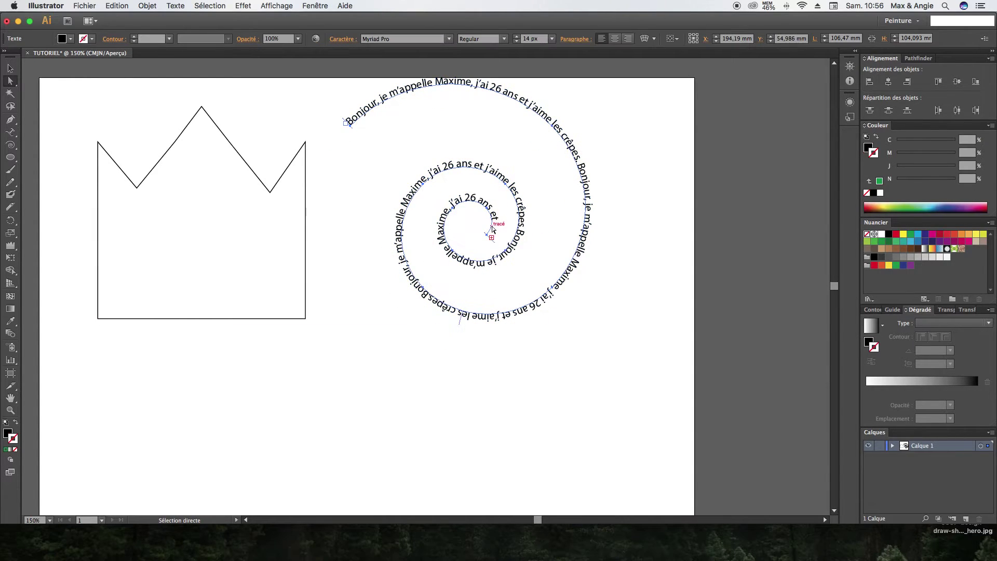
Try reshaping an inner turn of the spiral text by pulling on its anchor point's handle, and undo the change.
click(423, 183)
drag(446, 164, 365, 151)
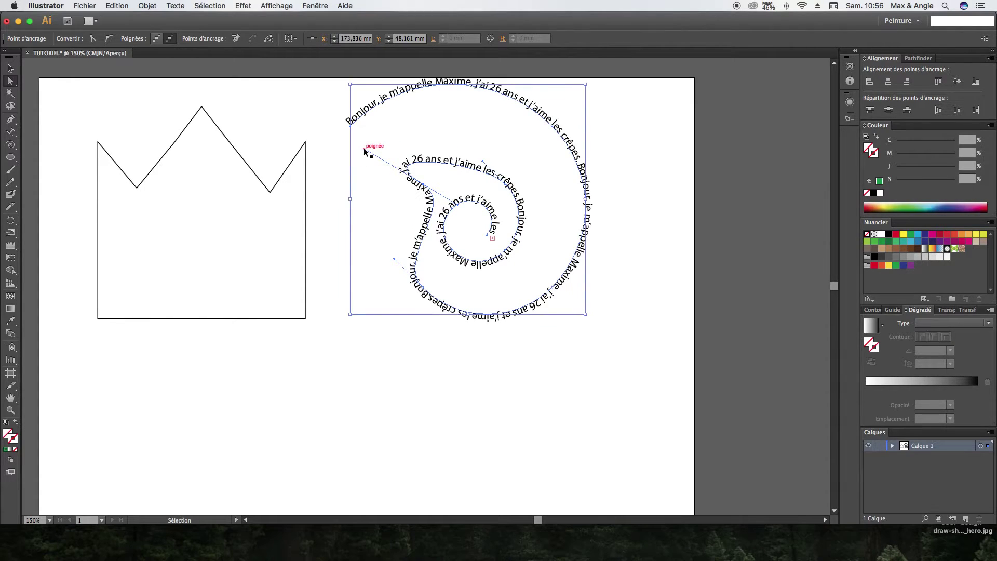
key(super+z)
Delete the whole spiral text object, keeping only the crown.
click(11, 69)
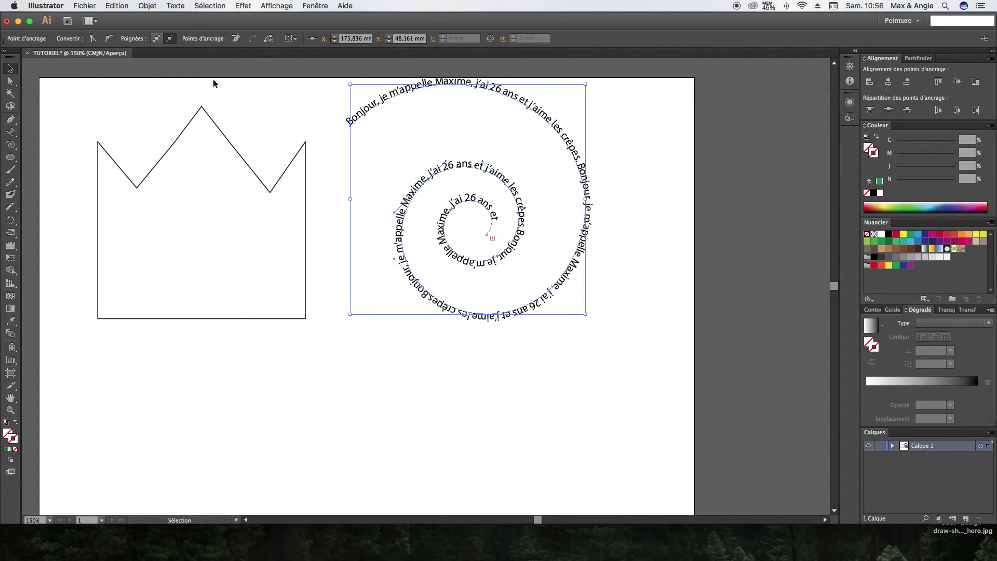
key(Delete)
click(602, 304)
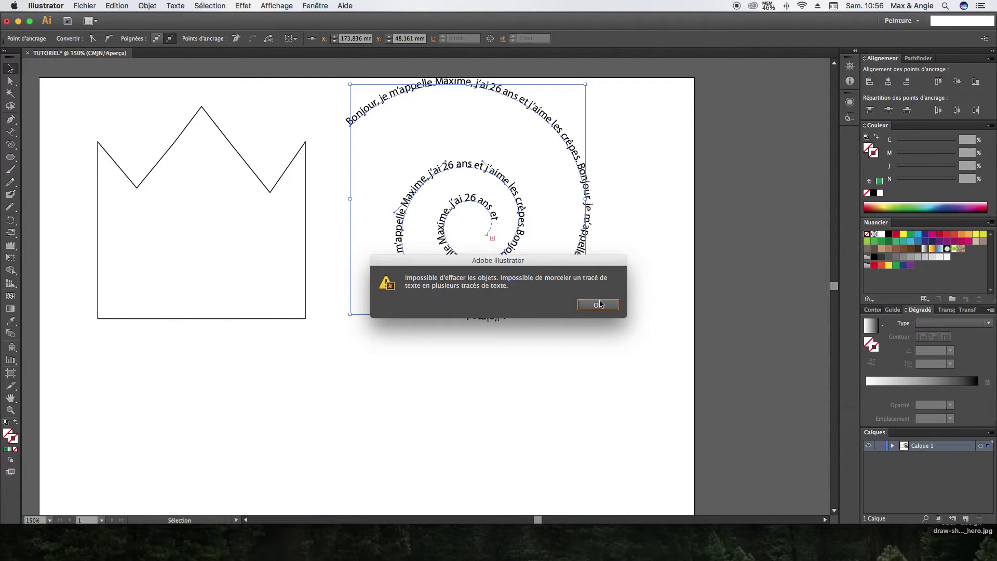
click(564, 293)
key(Delete)
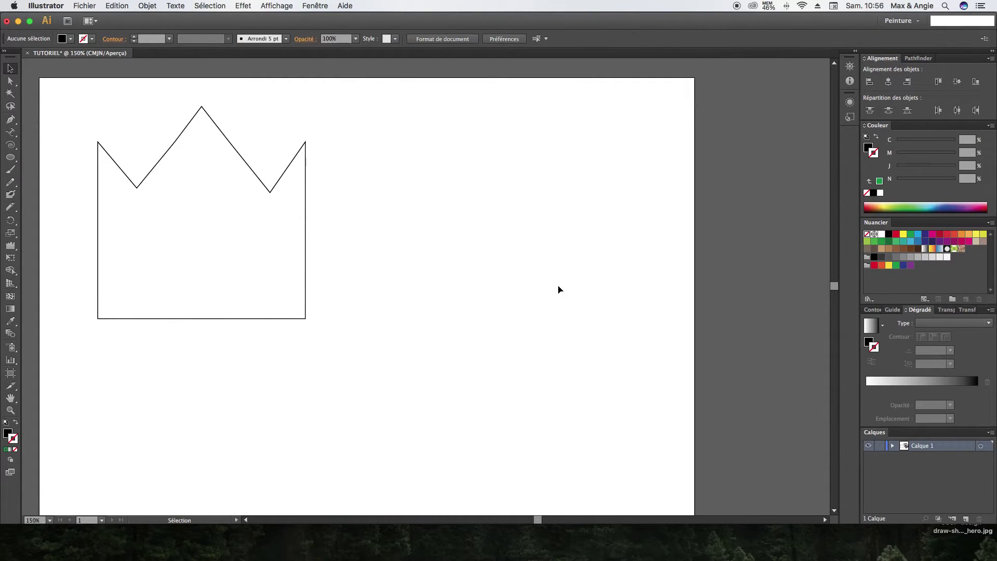
Switch to the Rectangular Grid tool and bring the whole artboard into view at 100%.
click(10, 145)
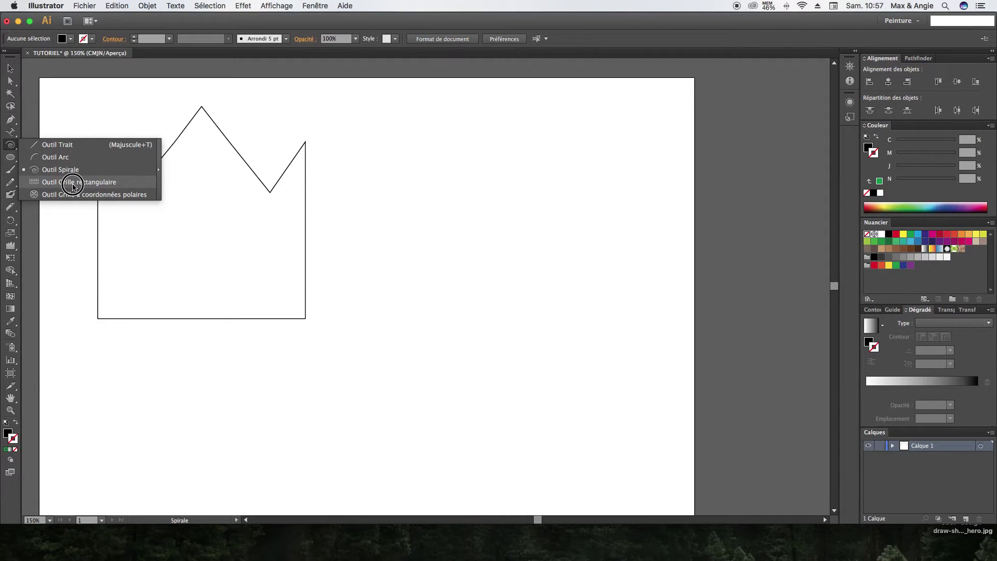
click(73, 183)
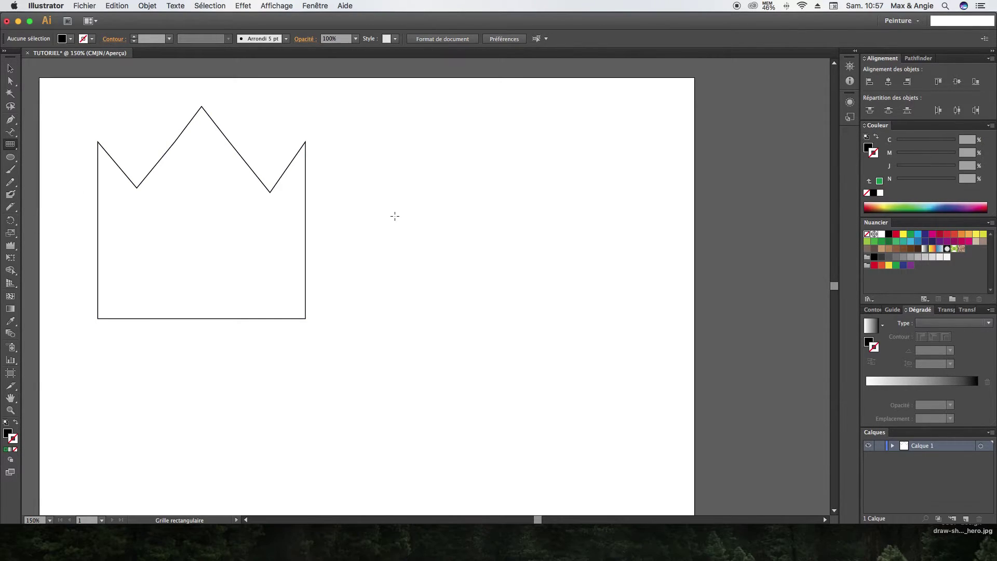
scroll(394, 216, down, 3)
key(super+minus)
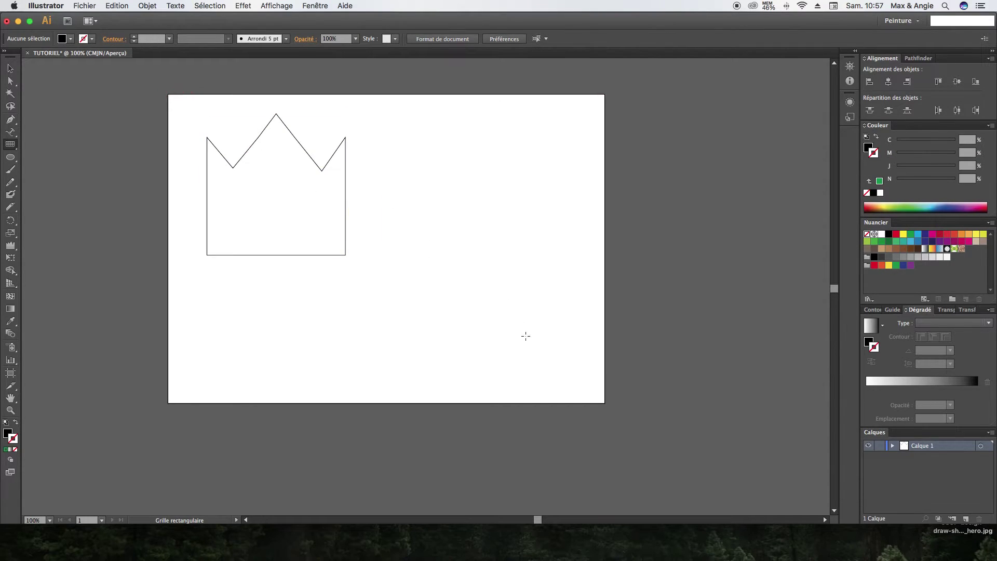
drag(379, 182, 516, 290)
key(ctrl+z)
key(ctrl+v)
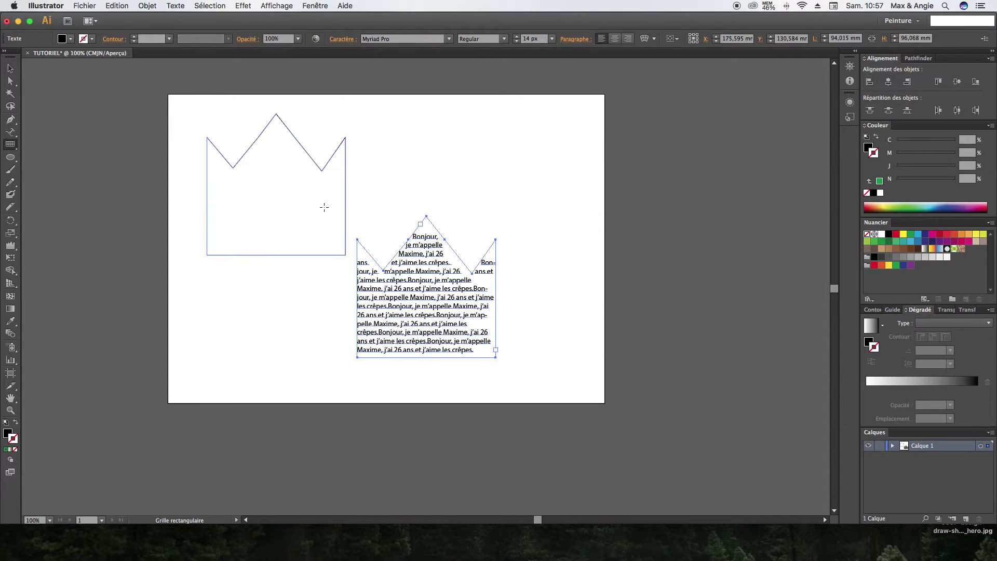
key(ctrl+z)
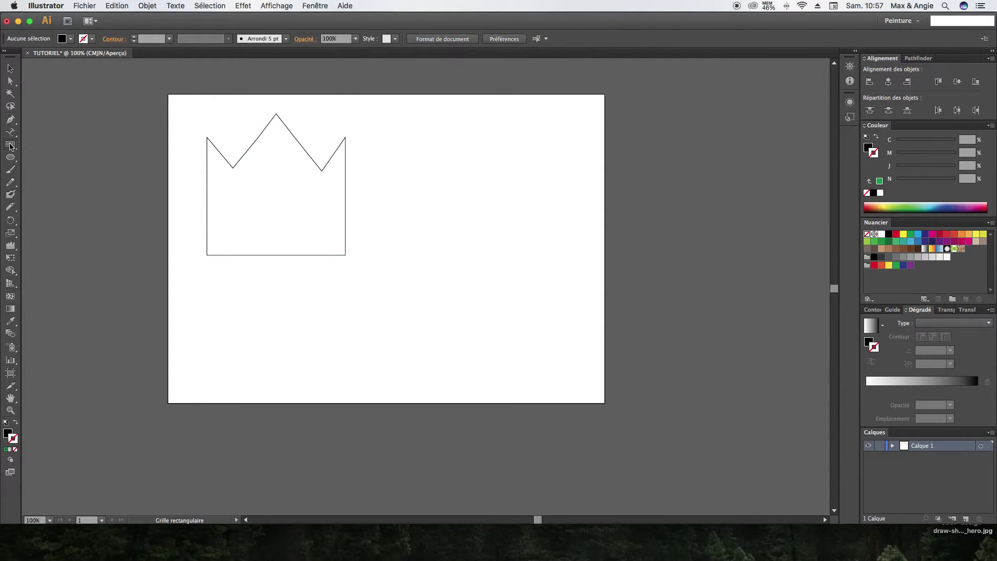
Draw a rectangular grid about 132 mm wide and high beside the crown and colour its strokes yellow, finally red.
drag(385, 176, 581, 372)
key(v)
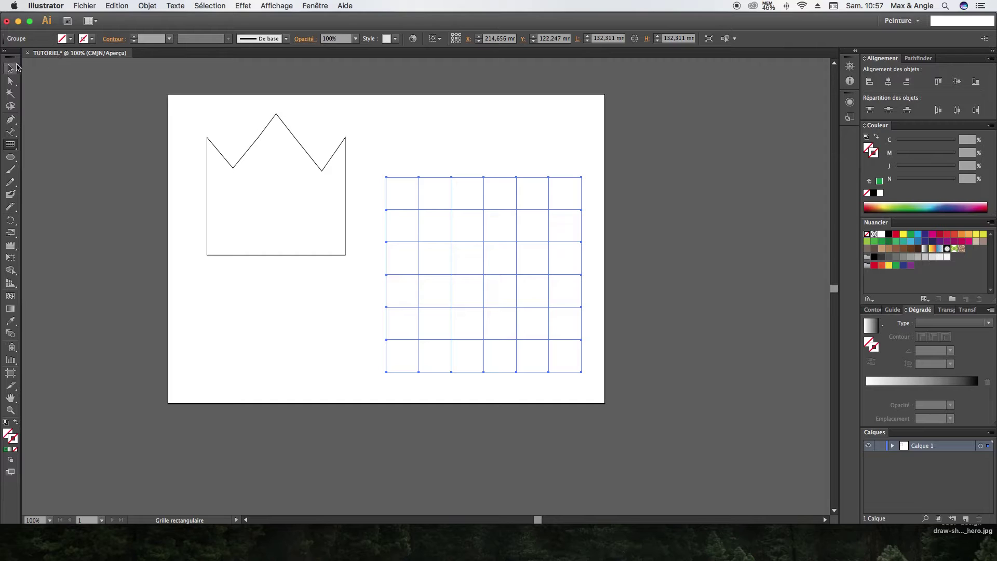
click(903, 234)
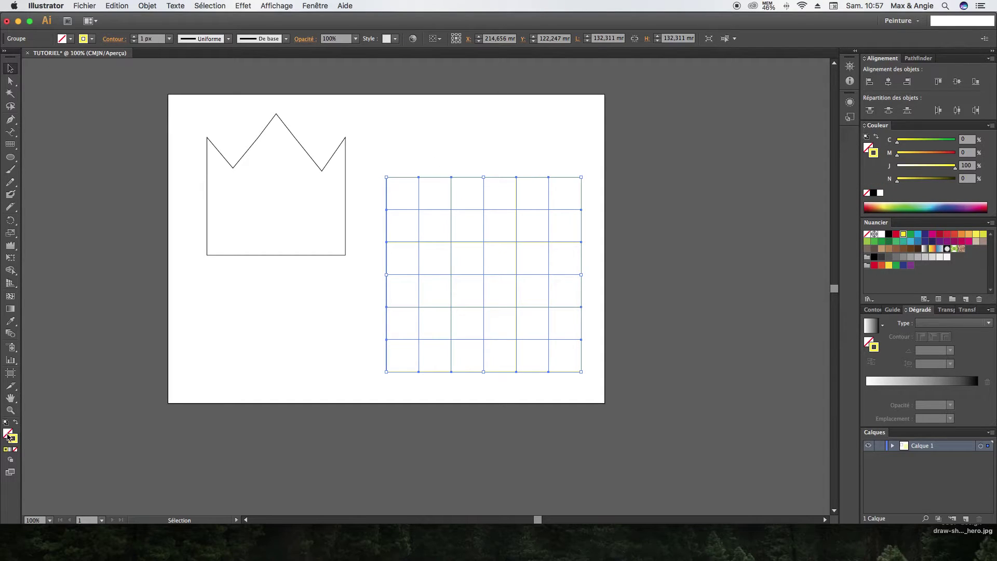
click(896, 234)
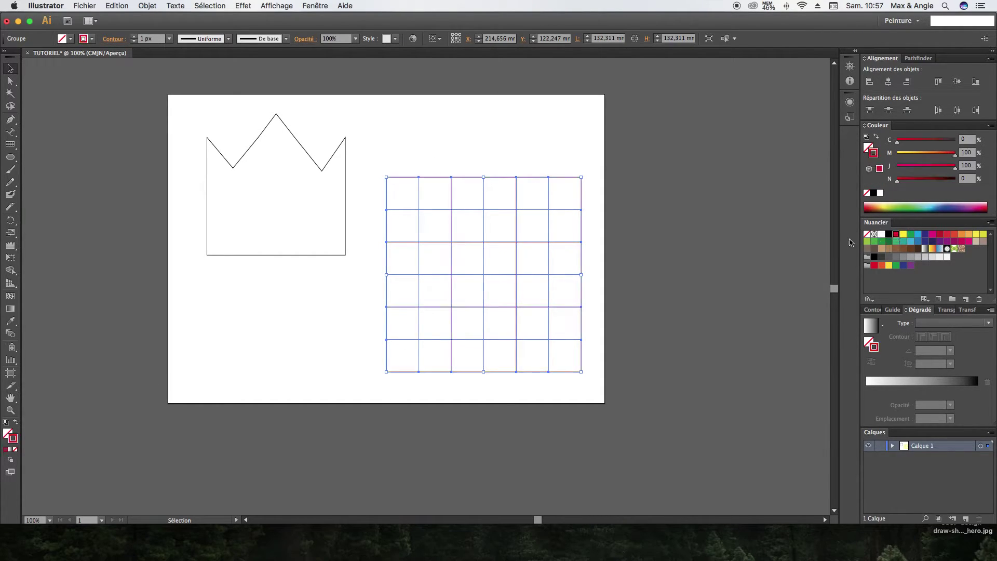
Try a brown fill on the grid and undo it.
click(7, 435)
click(911, 249)
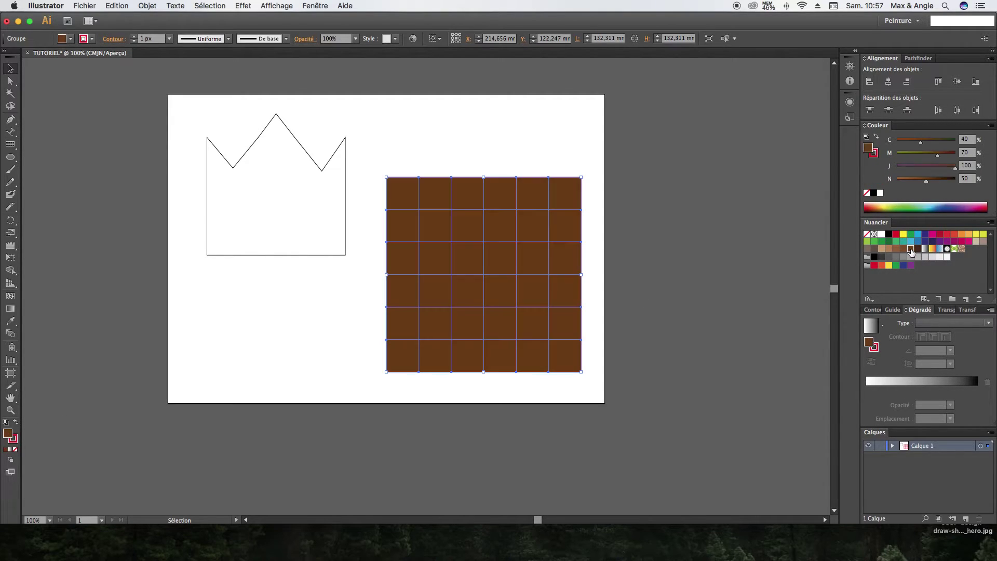
key(cmd+z)
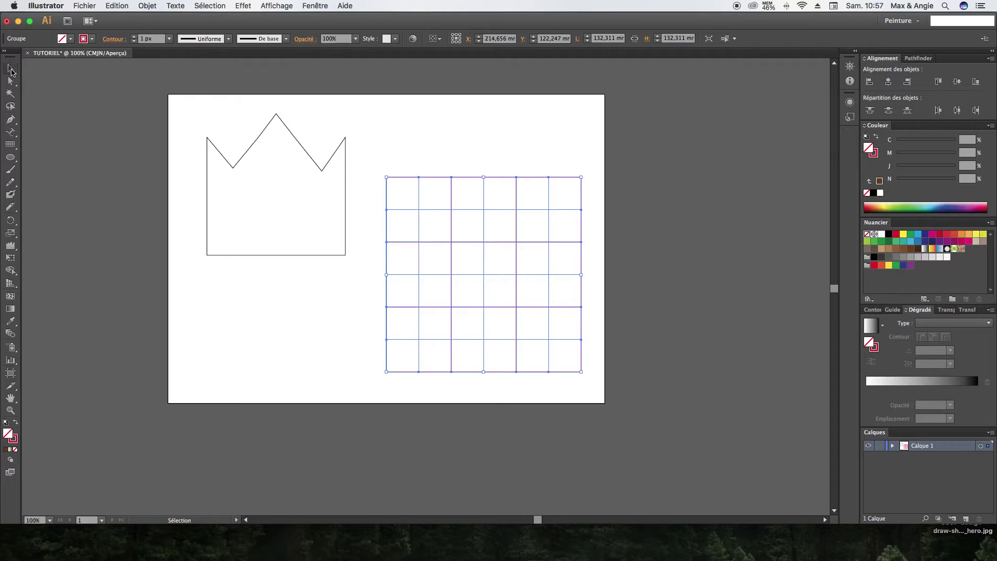
Move a horizontal and a vertical line of the red grid individually with the Direct Selection tool.
click(466, 115)
click(450, 207)
click(10, 81)
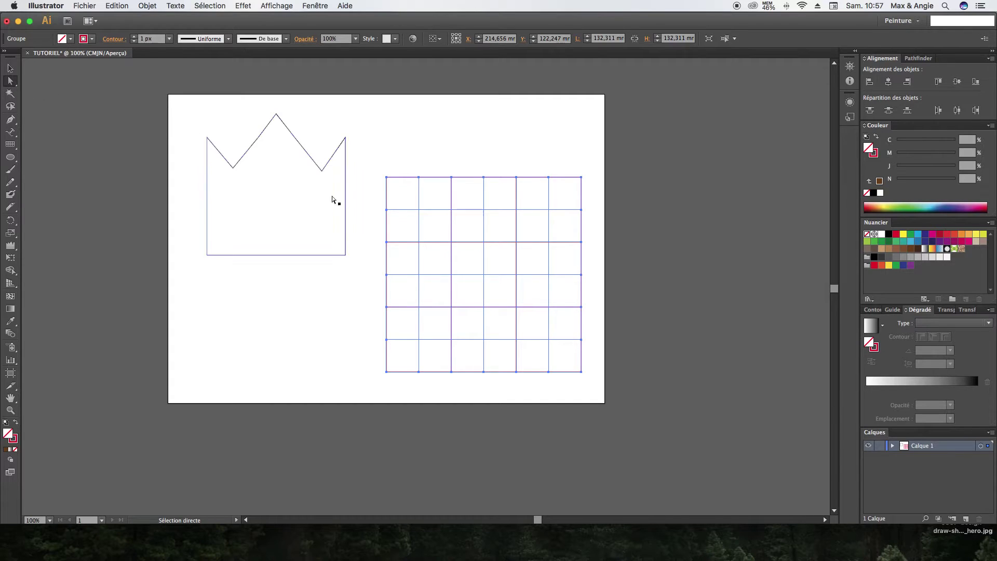
drag(388, 211, 483, 227)
click(470, 172)
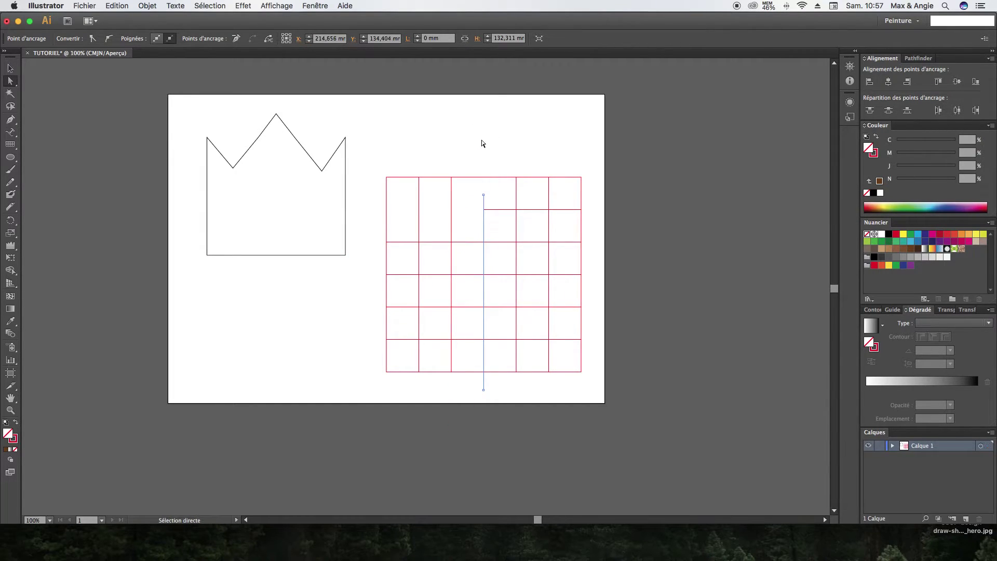
click(480, 143)
Undo the grid line moves and the stroke colours, going back to the grid without stroke or fill.
key(super+z)
key(super+z)
key(super+z)
key(super+z)
key(super+z)
key(super+z)
key(super+z)
key(super+z)
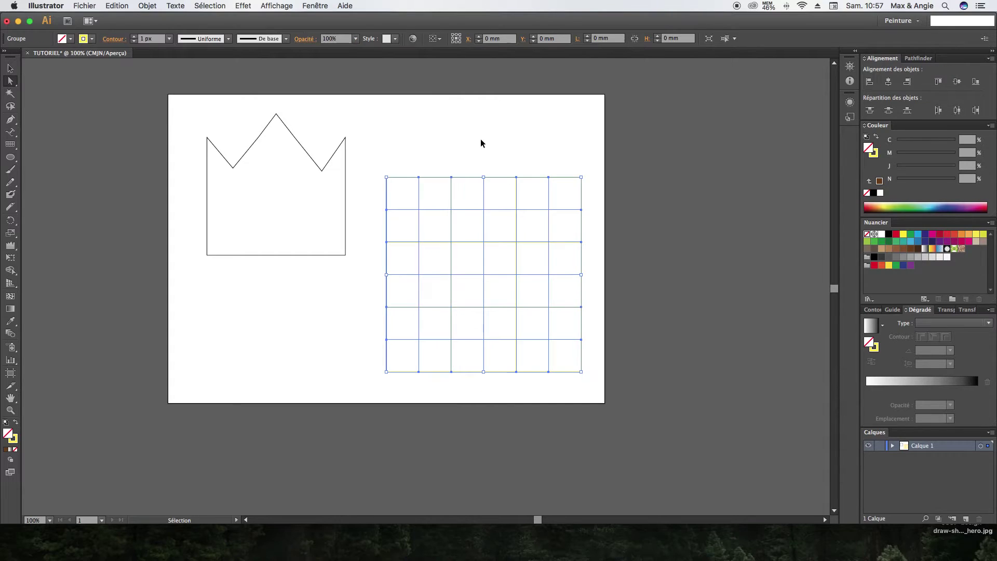
Move the uncoloured grid towards the crown and pick its lower-left corner point with the Direct Selection tool.
click(11, 70)
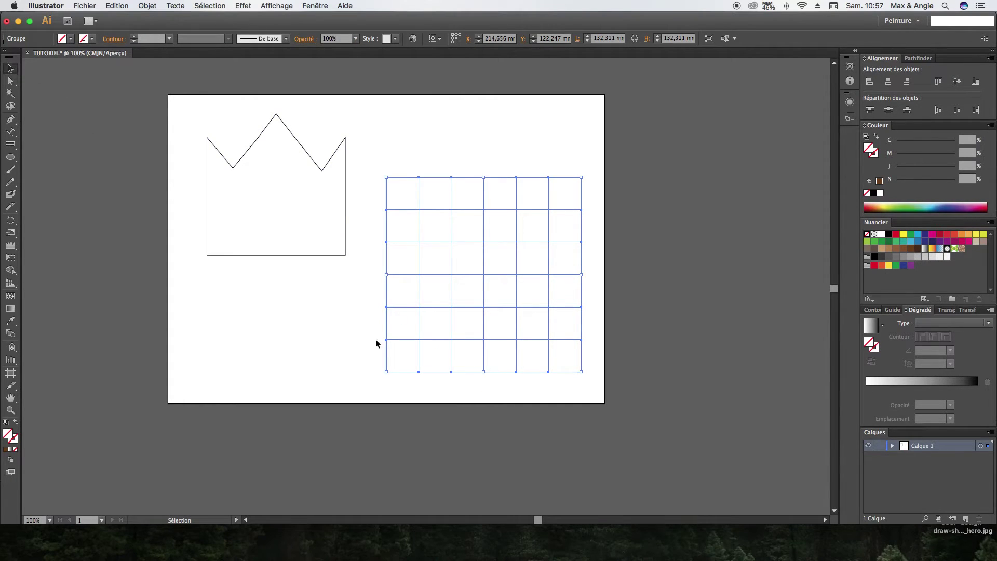
drag(386, 372, 348, 371)
click(11, 81)
click(349, 373)
Try pulling the grid frame's lower-left corner point out beneath the crown, and undo the change.
drag(349, 372, 230, 371)
click(559, 347)
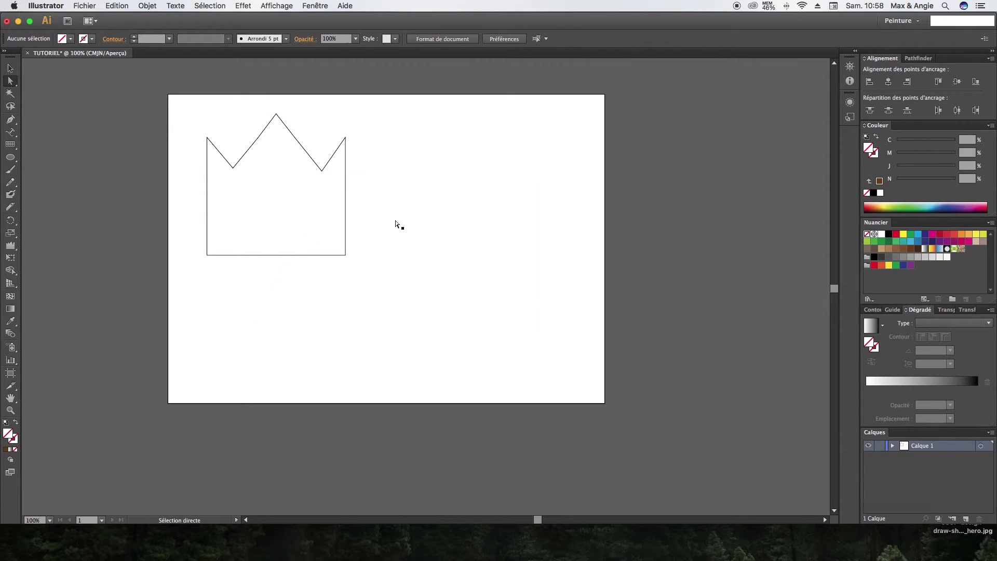
key(v)
key(super+z)
key(a)
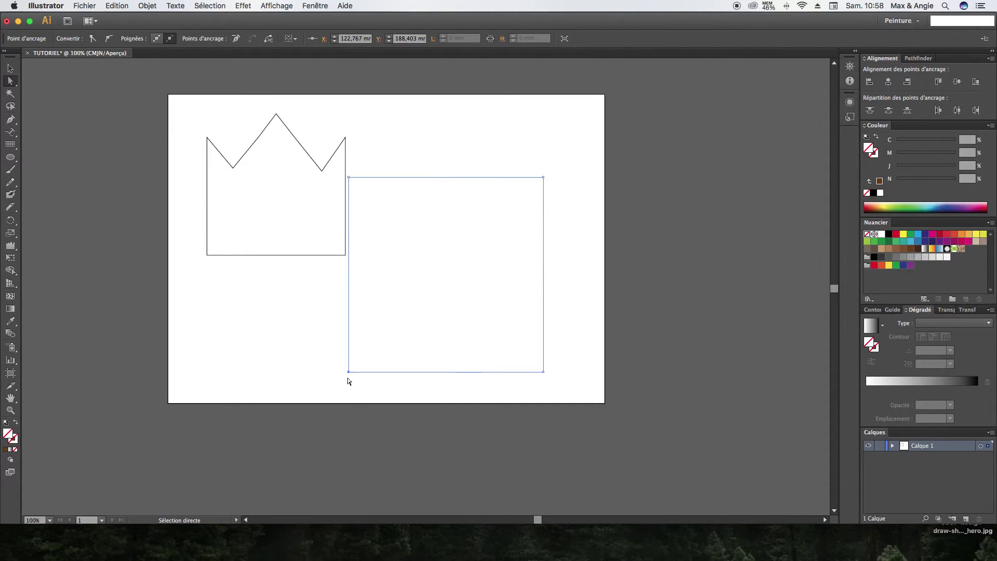
Pull the grid frame's lower-left corner point out beneath the crown and select all objects to check the remaining grid lines.
key(super+z)
drag(386, 371, 326, 372)
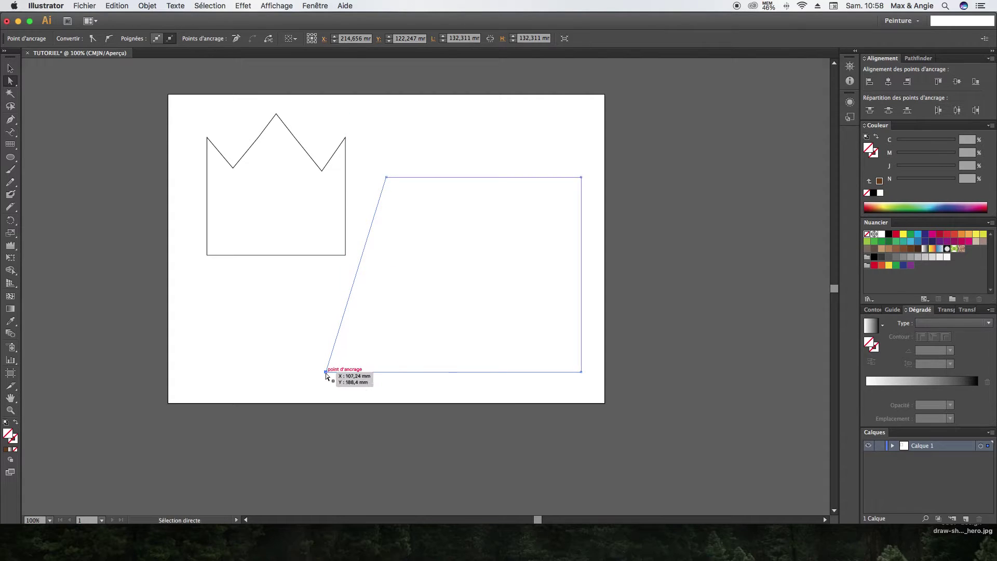
key(super+a)
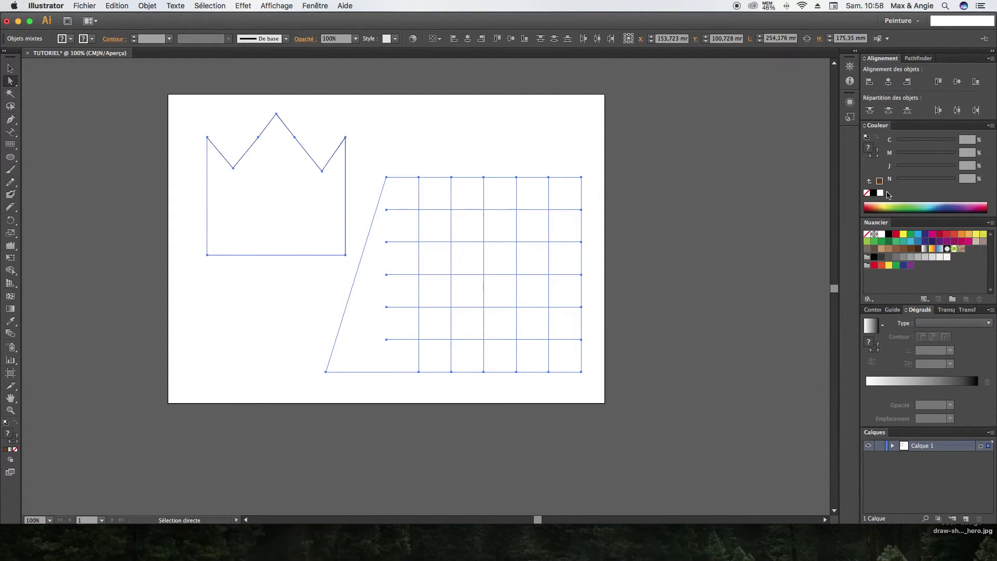
Select the uncoloured rectangular grid beside the crown and delete it.
click(10, 68)
click(486, 190)
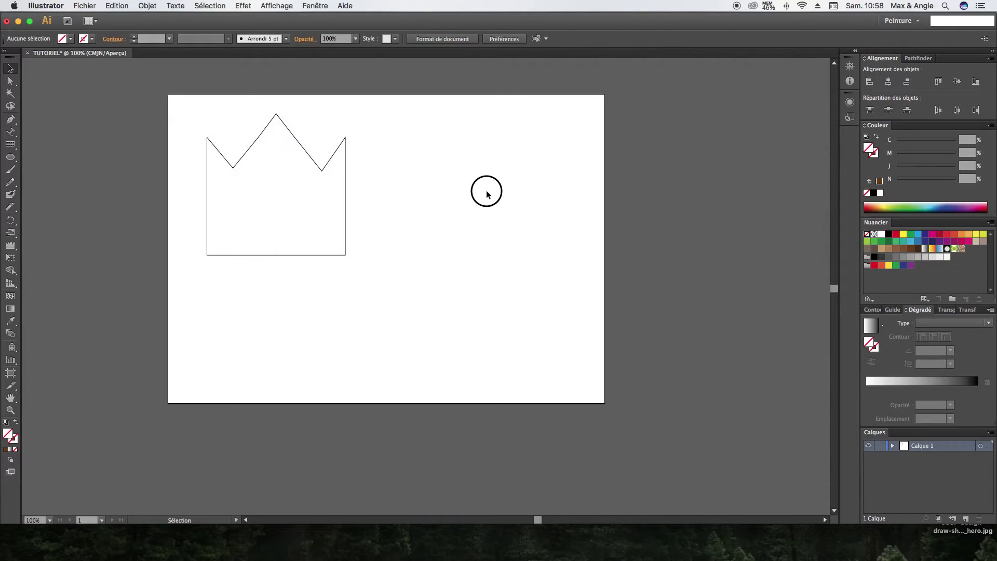
drag(604, 137, 447, 407)
click(447, 408)
Draw a polar grid about 189 mm across with the Polar Grid tool and move it down onto the artboard.
click(13, 144)
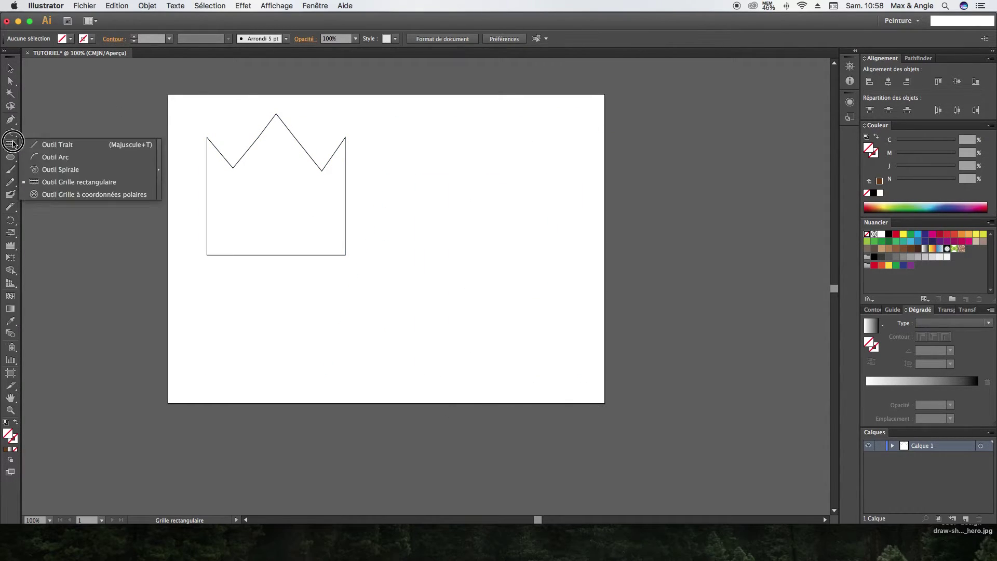
click(67, 200)
drag(379, 269, 652, 210)
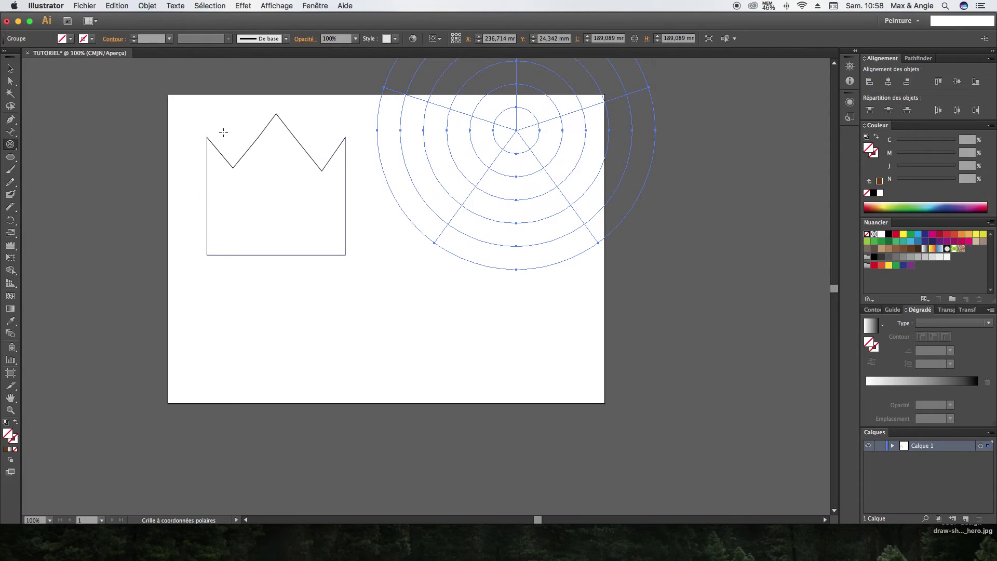
key(v)
drag(546, 125, 487, 230)
key(Delete)
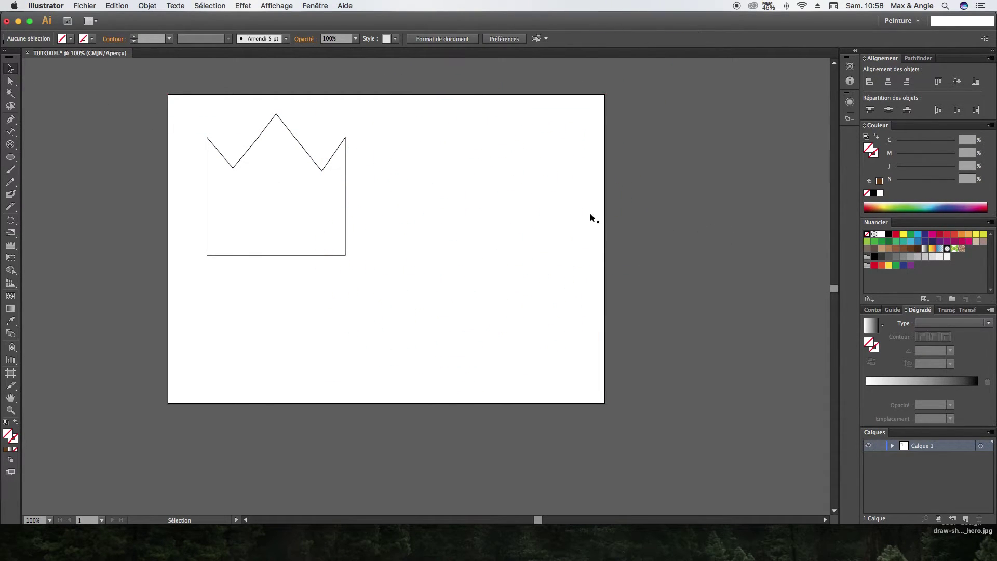
Give the polar grid a red stroke without fill.
drag(583, 123, 360, 434)
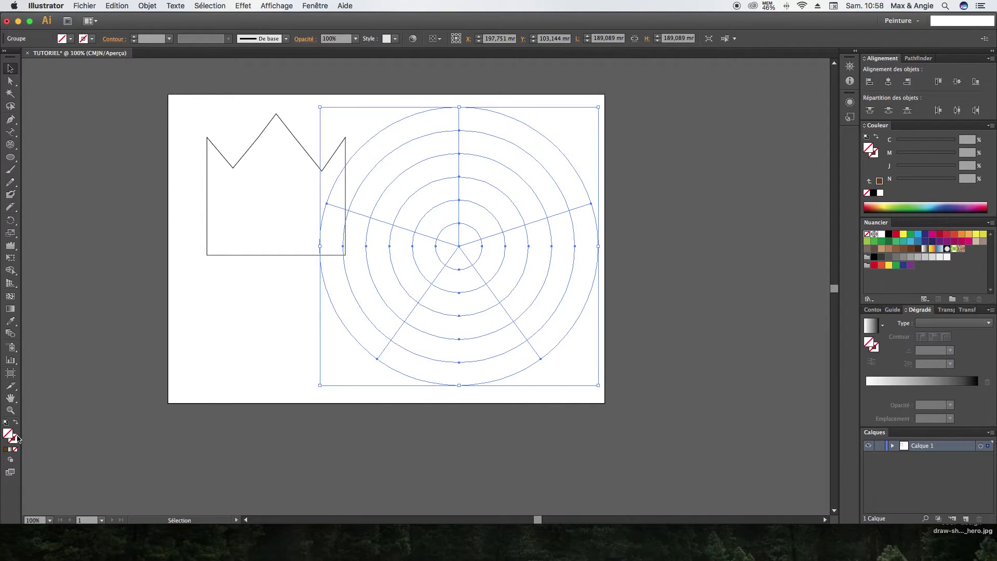
click(895, 235)
click(601, 250)
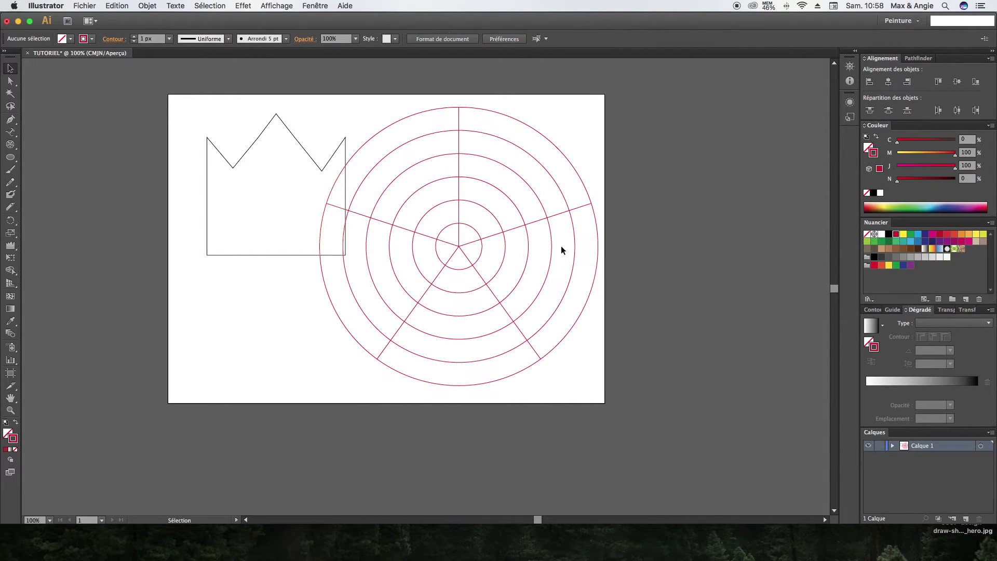
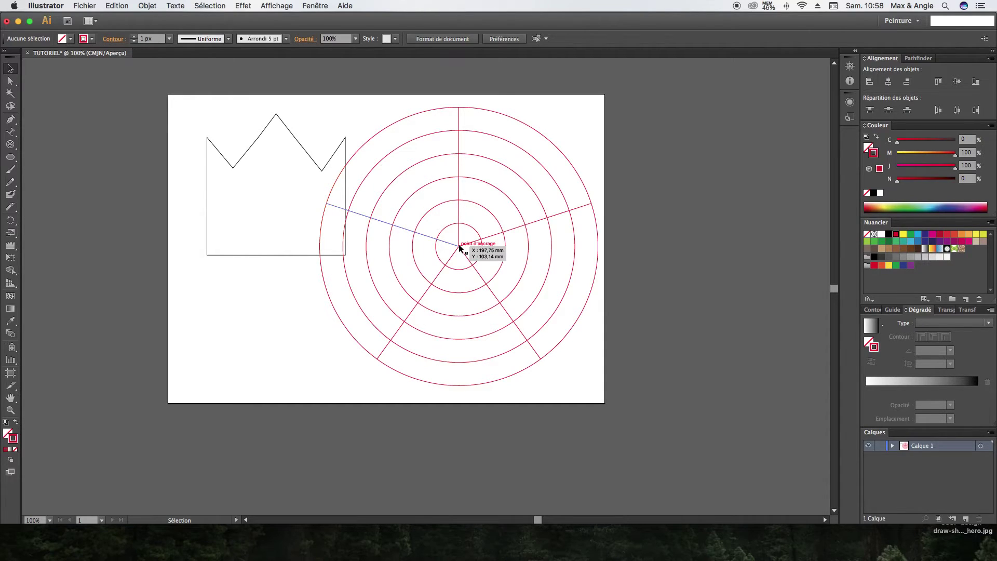
drag(459, 242, 459, 243)
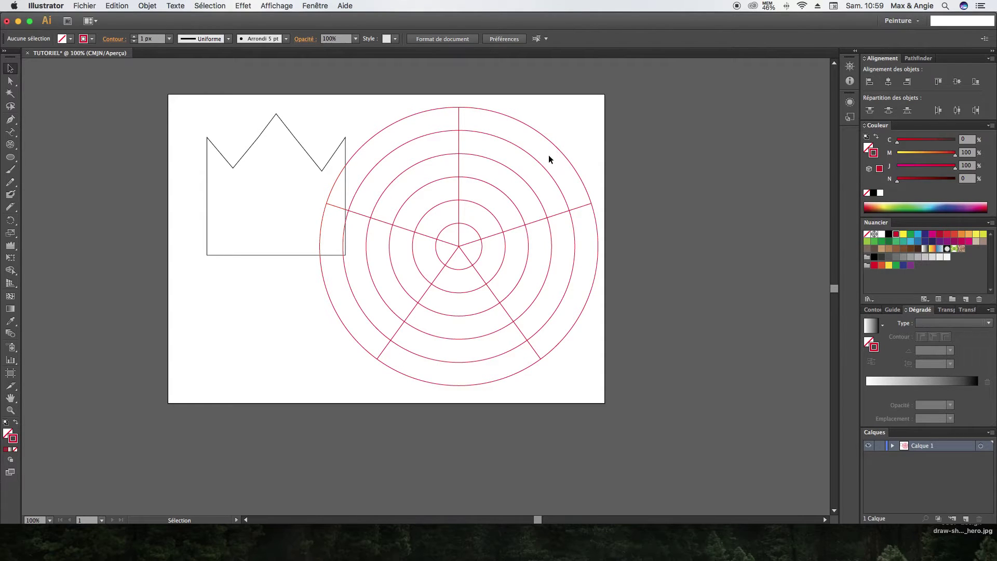
Distort the rings of the red polar grid with the Warp tool.
click(8, 251)
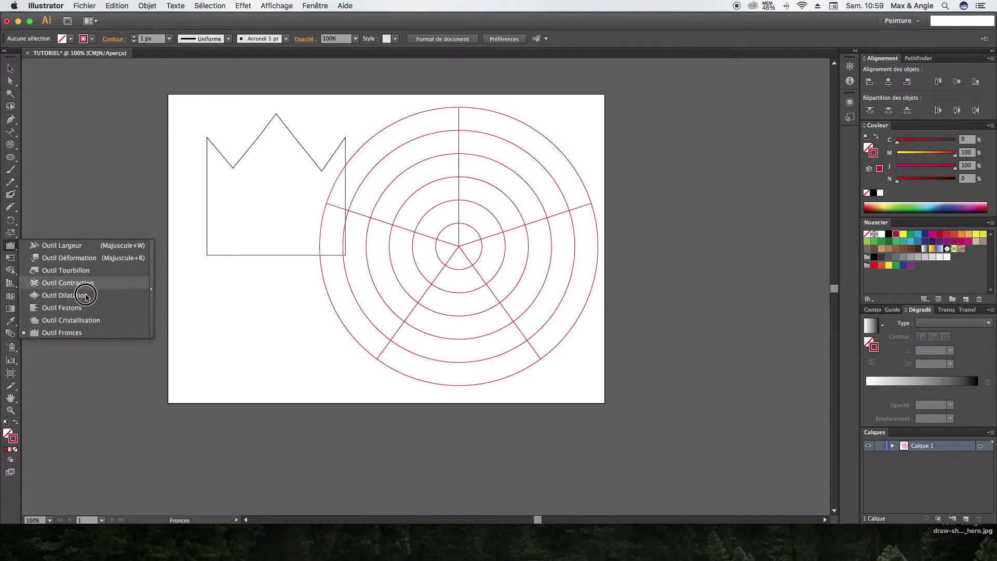
click(85, 257)
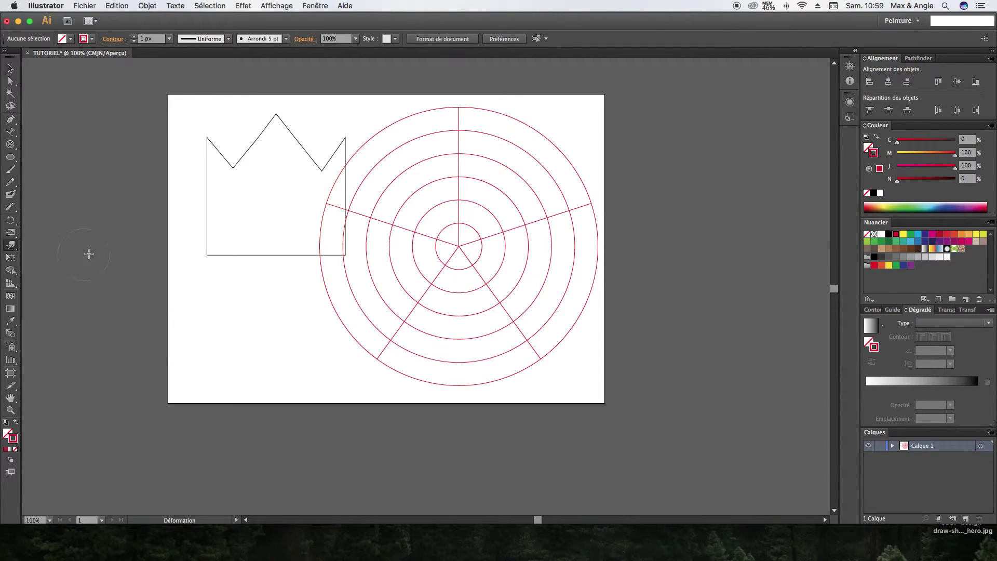
mouse_move(422, 196)
mouse_down()
mouse_move(345, 141)
mouse_move(304, 156)
mouse_move(360, 267)
mouse_move(452, 392)
mouse_move(436, 332)
mouse_move(507, 242)
mouse_move(523, 158)
mouse_move(521, 320)
mouse_move(574, 359)
mouse_move(514, 223)
mouse_move(443, 139)
mouse_move(425, 147)
mouse_move(556, 99)
mouse_up()
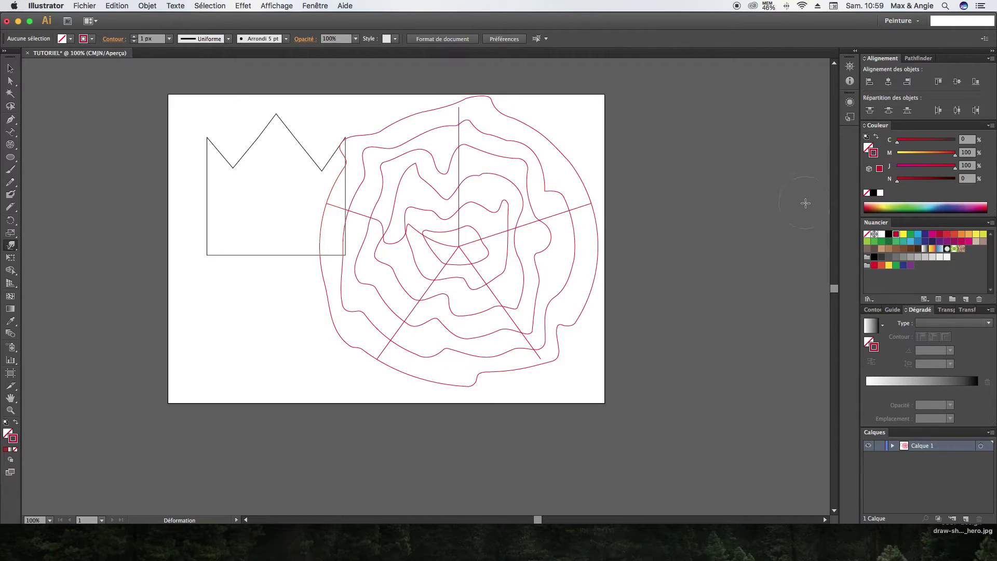
Select the distorted polar grid and delete it.
click(10, 68)
drag(600, 106, 487, 425)
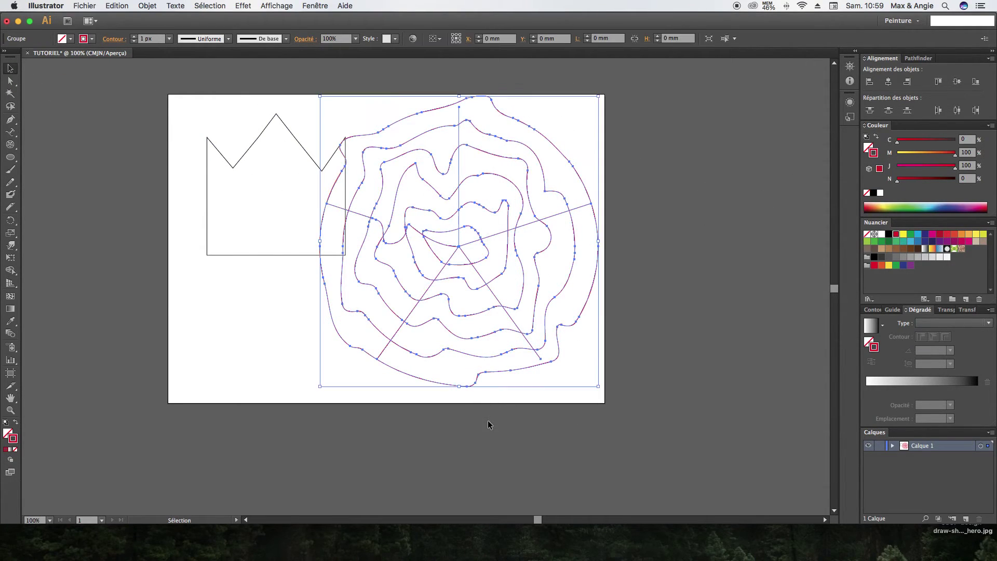
key(Delete)
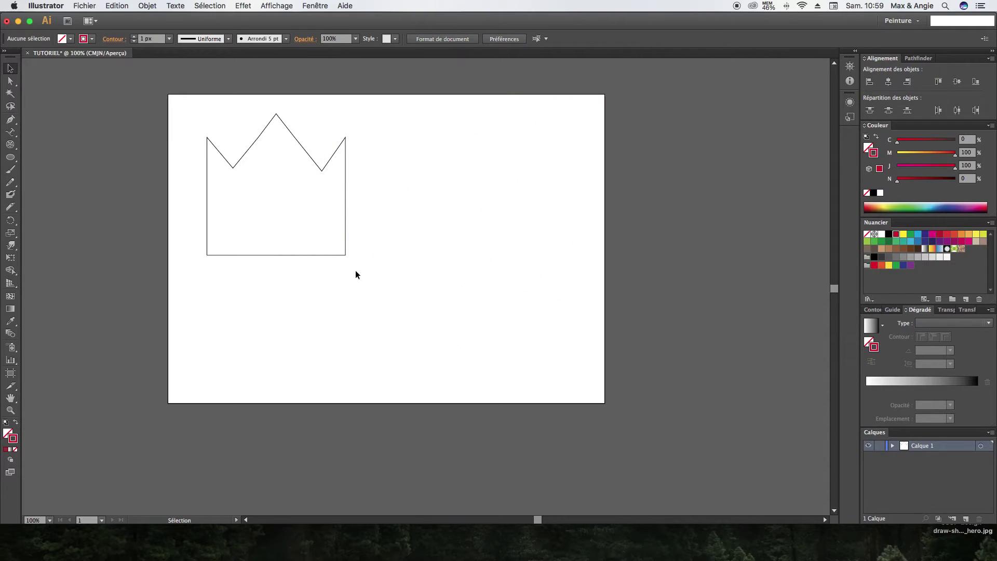
Draw a flare about 152 mm across beside the crown with the Flare tool and inspect it selected and deselected.
click(10, 146)
click(11, 156)
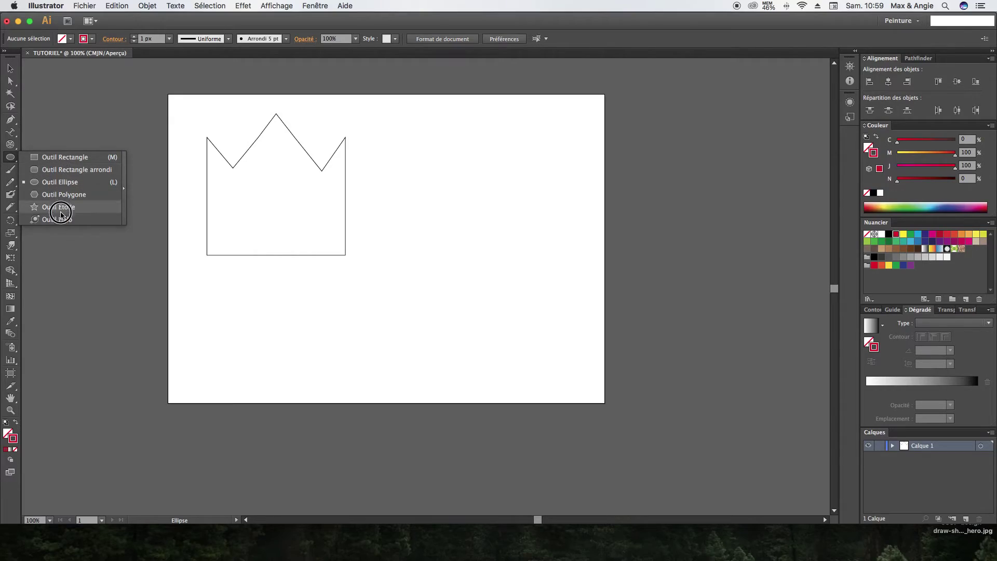
click(65, 219)
drag(301, 221, 486, 232)
key(v)
click(611, 263)
click(480, 245)
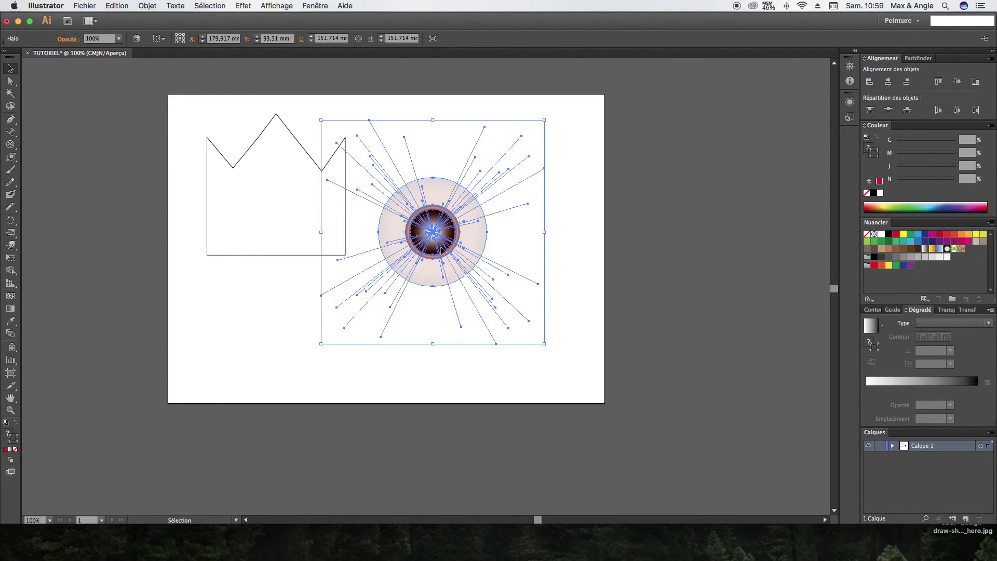
click(594, 286)
click(481, 251)
click(673, 274)
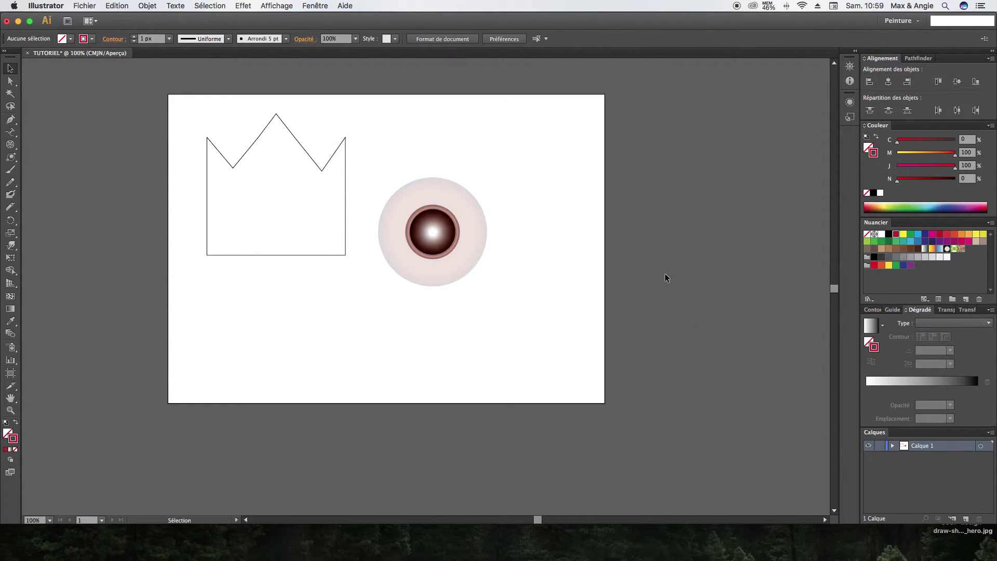
Move the flare away from the crown and stretch its outer halo outwards by its right anchor point with the Direct Selection tool.
click(461, 235)
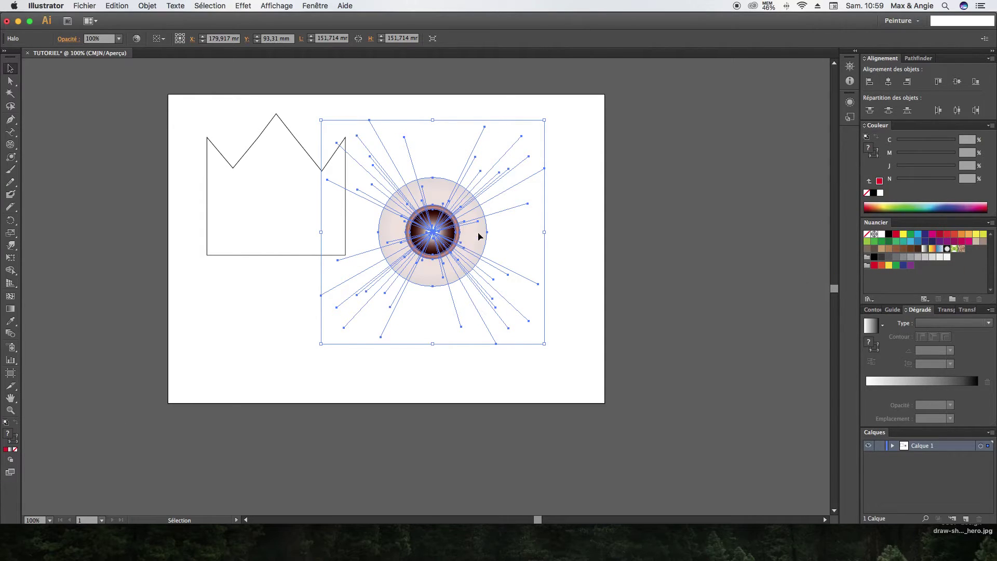
key(a)
click(450, 233)
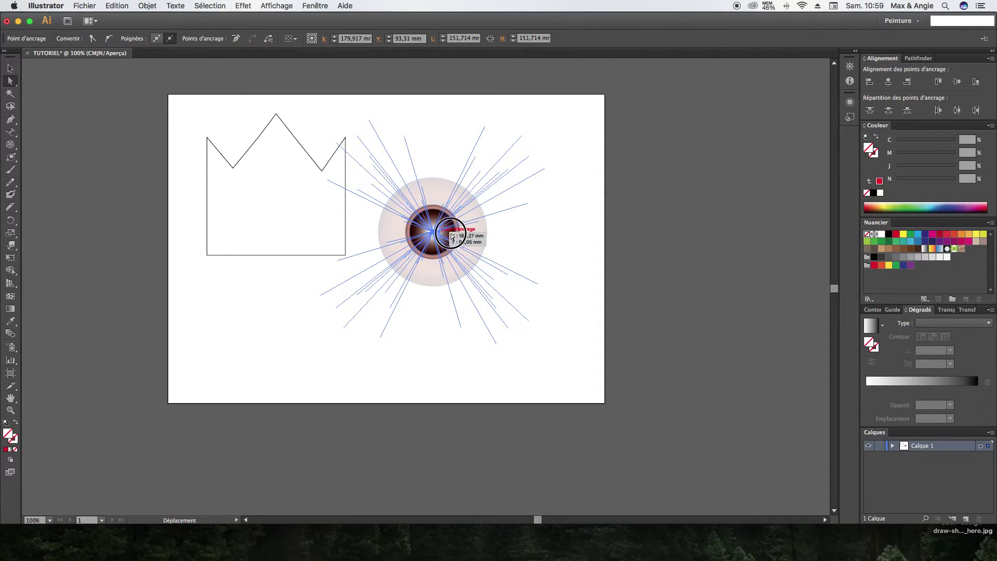
click(534, 242)
click(442, 240)
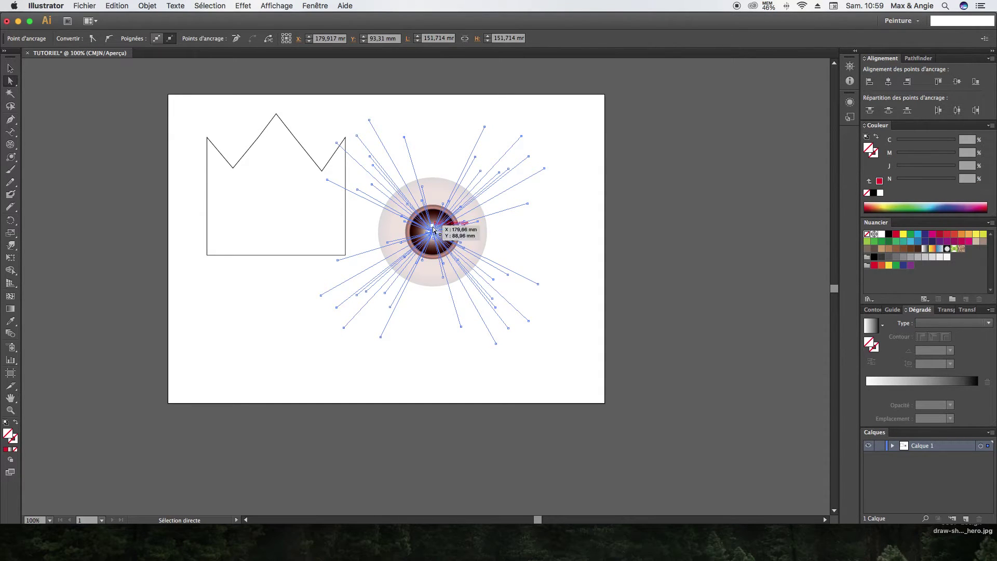
click(538, 233)
click(504, 228)
click(484, 233)
drag(486, 234, 564, 235)
Select the whole deformed flare and delete it.
click(517, 232)
click(594, 273)
click(509, 231)
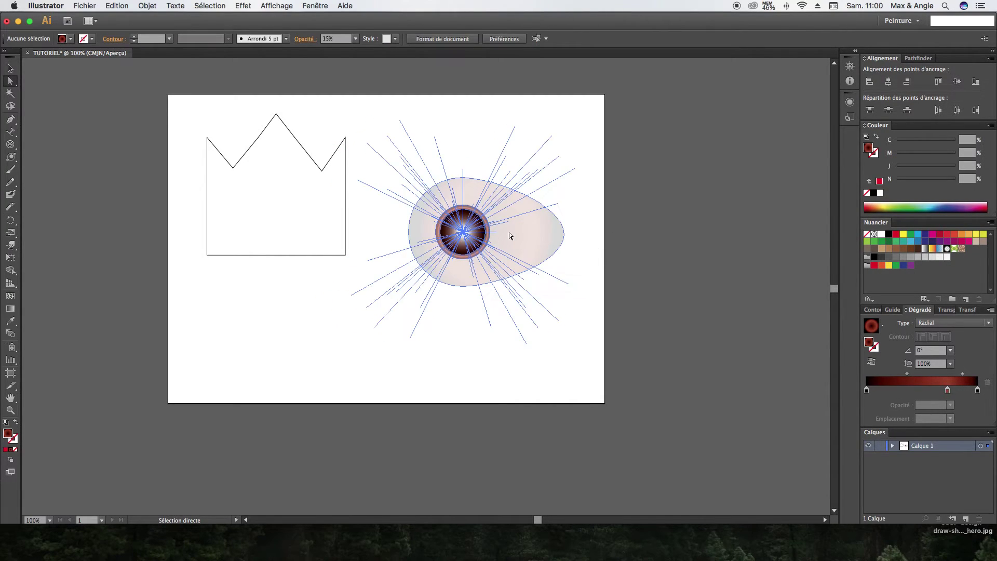
key(v)
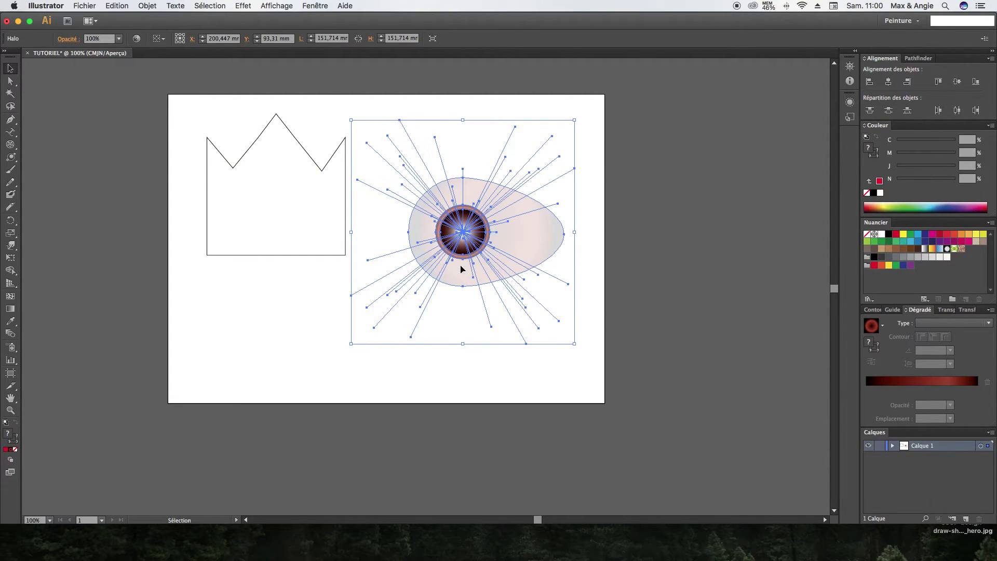
key(Delete)
Review the Flare tool's options for centre, halo, rays and rings, and close them without changes.
double_click(9, 159)
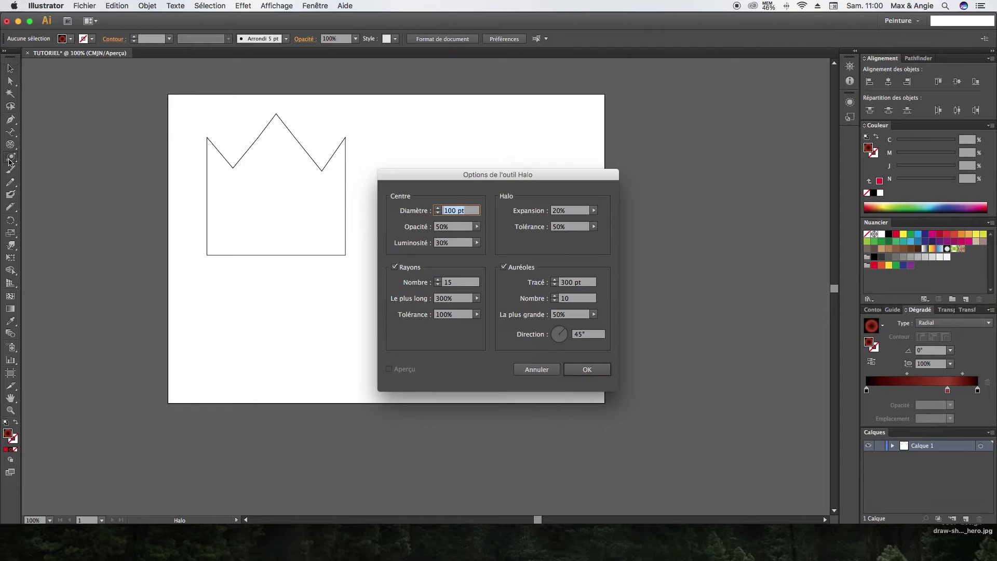
drag(466, 181, 370, 107)
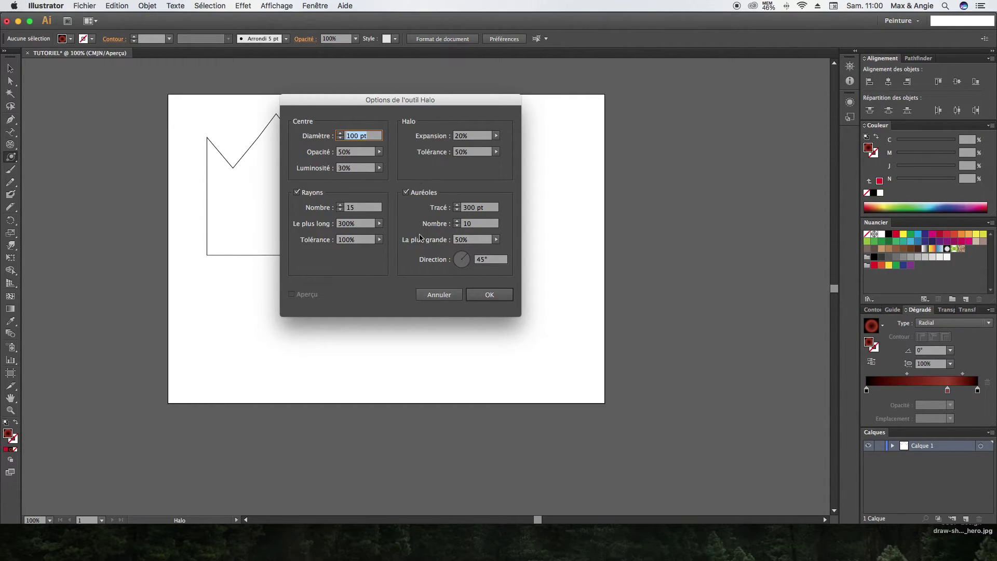
click(441, 298)
Paint a large closed freehand outline across the crown and the middle of the artboard with the Paintbrush tool.
mouse_move(11, 157)
mouse_down()
mouse_move(36, 157)
mouse_move(38, 217)
mouse_move(60, 167)
mouse_move(48, 208)
mouse_move(45, 160)
mouse_move(49, 200)
mouse_move(72, 195)
mouse_move(68, 160)
mouse_move(63, 215)
mouse_move(73, 158)
mouse_move(16, 162)
mouse_move(57, 173)
mouse_move(50, 157)
mouse_move(16, 160)
mouse_up()
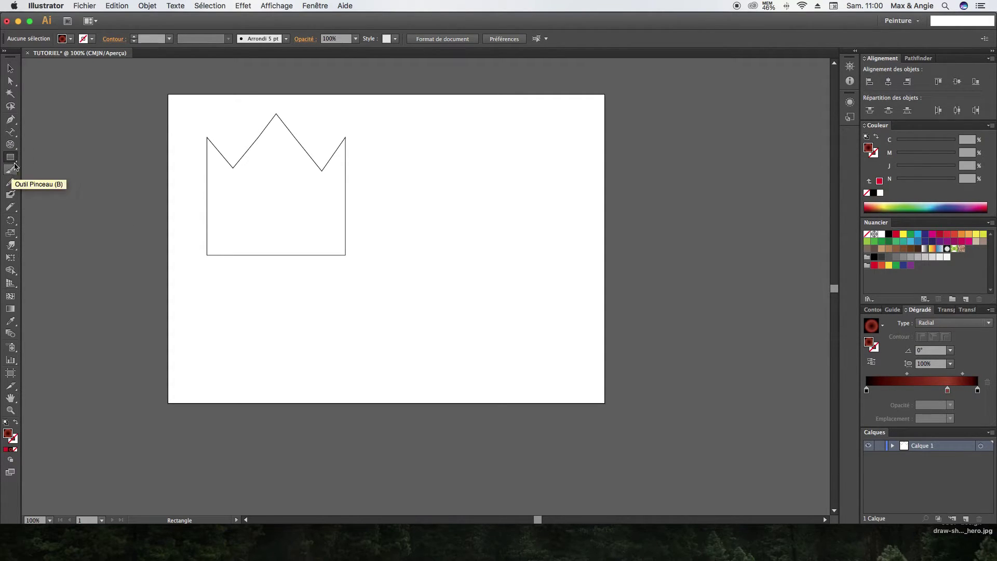
click(10, 68)
click(10, 169)
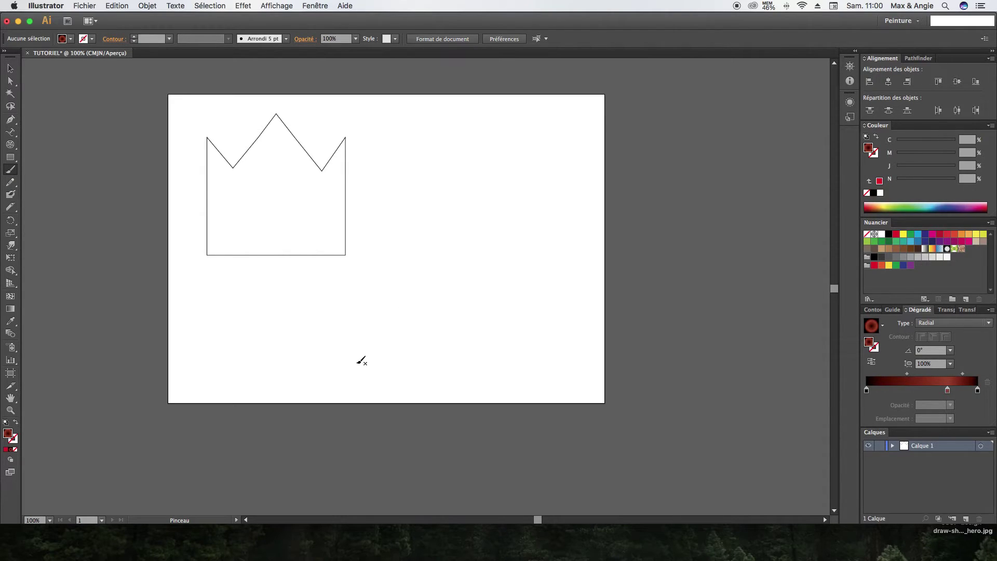
mouse_move(318, 301)
mouse_down()
mouse_move(347, 315)
mouse_move(417, 313)
mouse_move(481, 258)
mouse_move(489, 181)
mouse_move(456, 158)
mouse_move(427, 167)
mouse_move(409, 191)
mouse_move(310, 177)
mouse_move(279, 189)
mouse_move(254, 221)
mouse_move(245, 283)
mouse_move(269, 344)
mouse_move(301, 346)
mouse_move(320, 300)
mouse_up()
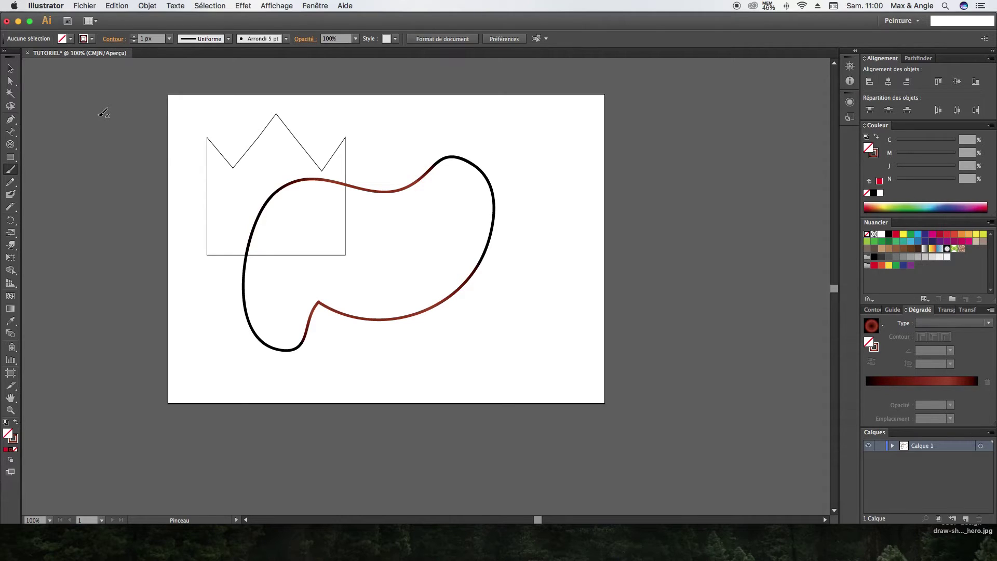
Move the closed gradient-stroked path clear of the crown, swap its fill and stroke colours, and swap them back.
key(v)
click(406, 316)
drag(406, 317, 566, 320)
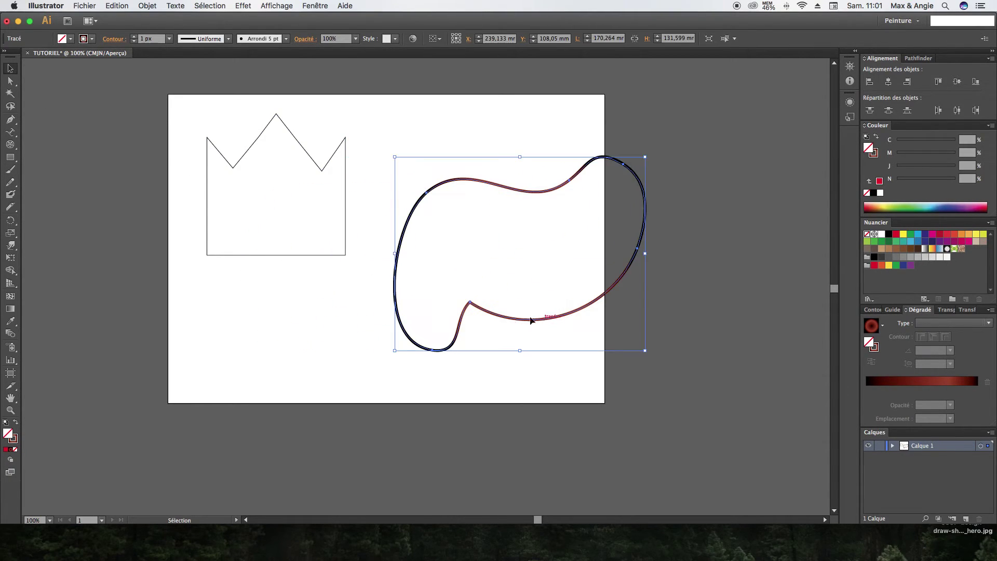
click(16, 423)
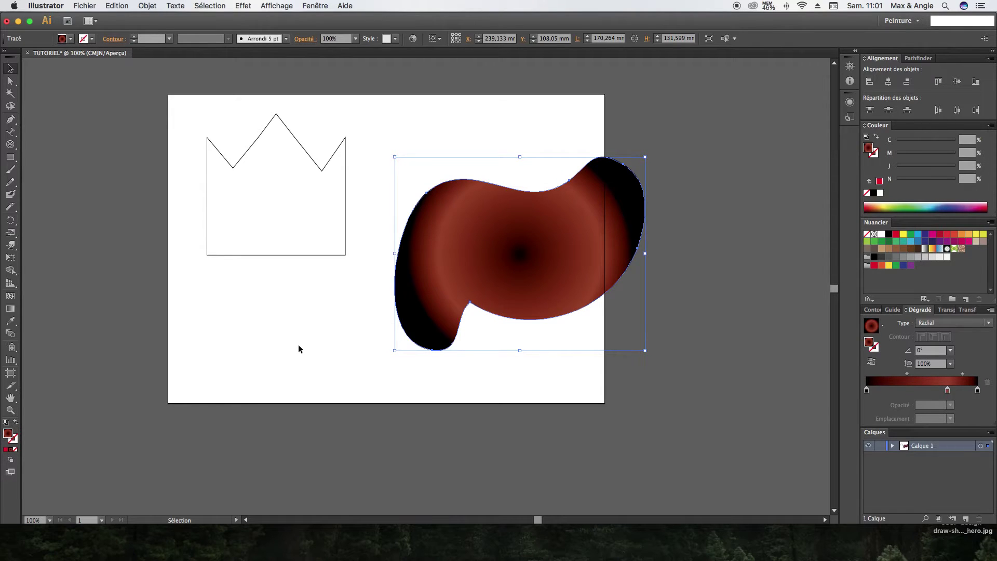
click(16, 423)
click(506, 175)
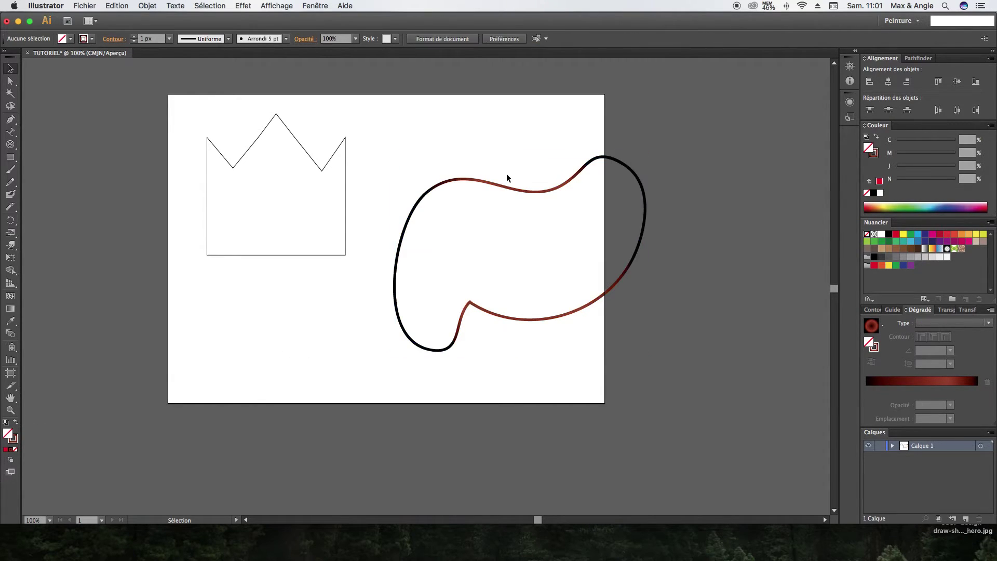
Move the closed gradient path back so it overlaps the crown.
drag(488, 186, 356, 177)
click(402, 266)
click(351, 300)
Try moving the anchor point at the closed path's inner corner with Direct Selection, and undo the last move.
key(super+equal)
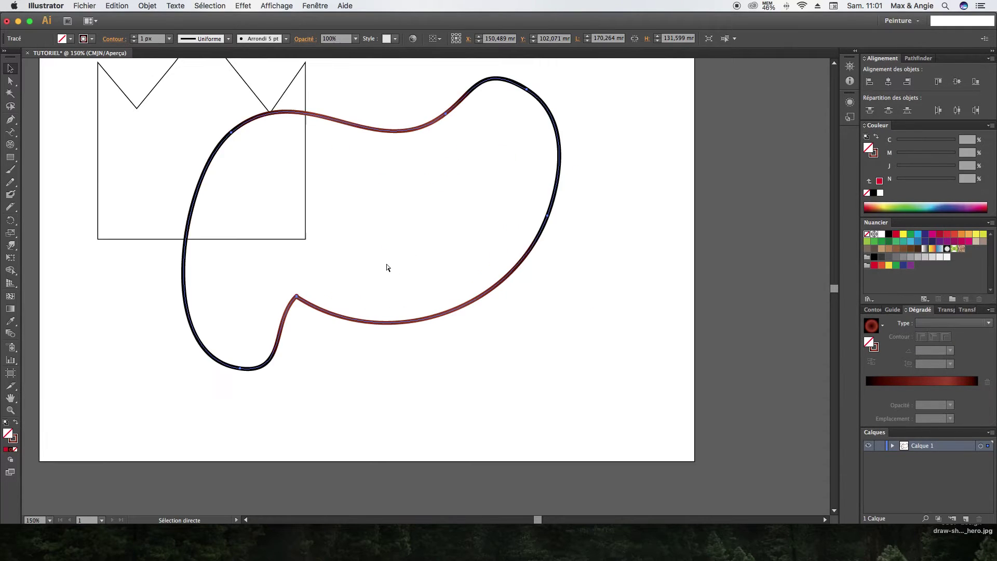
click(10, 81)
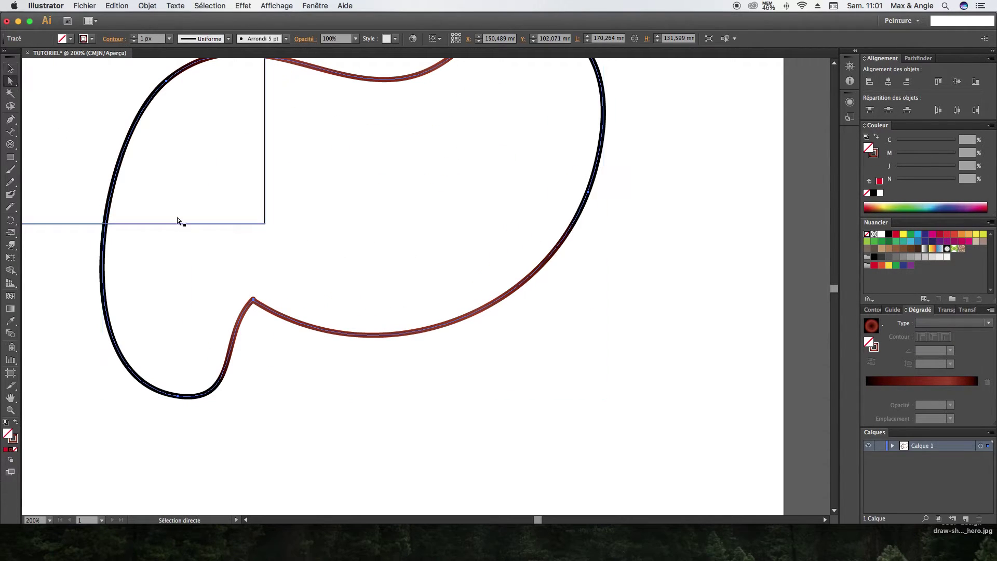
click(254, 299)
mouse_move(254, 298)
mouse_down()
mouse_move(280, 394)
mouse_move(253, 299)
mouse_up()
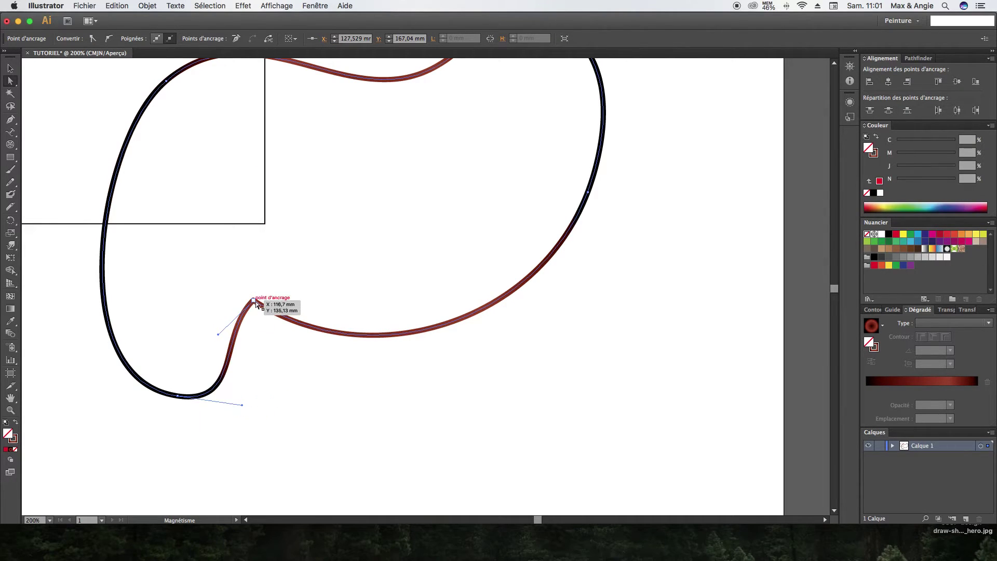
click(258, 353)
drag(268, 359, 244, 224)
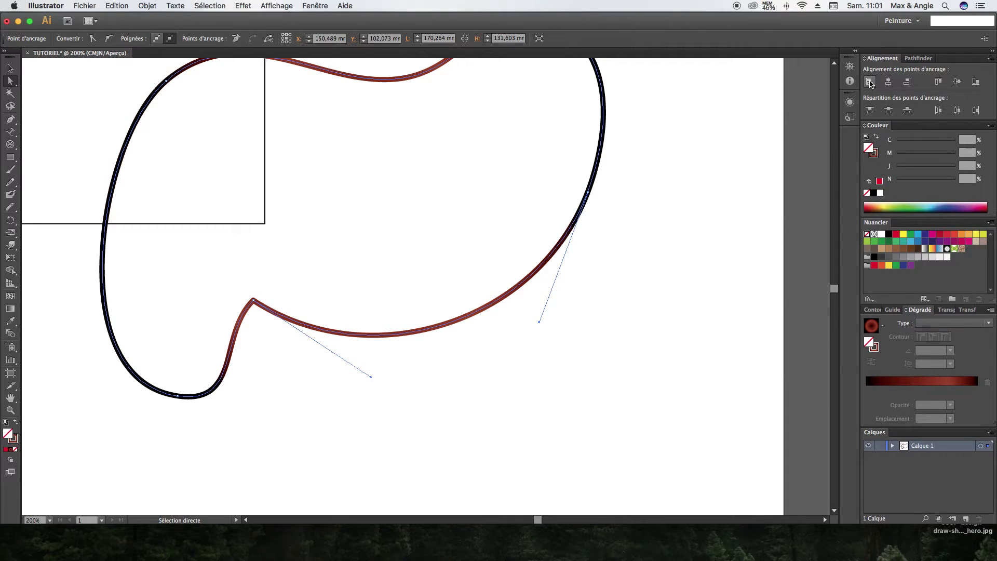
click(915, 58)
key(super+a)
click(431, 355)
drag(253, 300, 279, 372)
key(super+z)
Delete the closed gradient path, leaving only the crown on the artboard.
click(10, 68)
click(533, 221)
key(super+1)
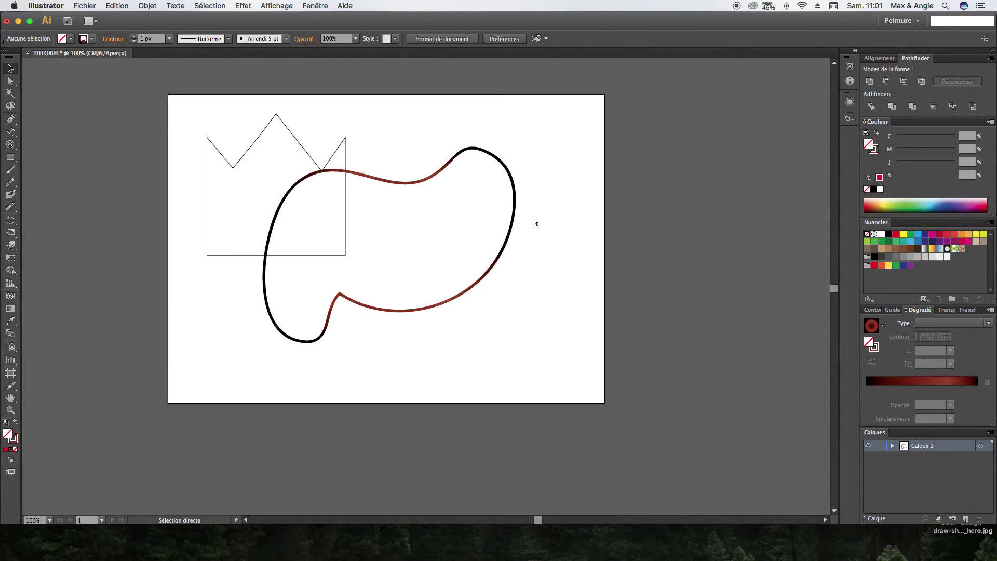
drag(430, 145, 540, 366)
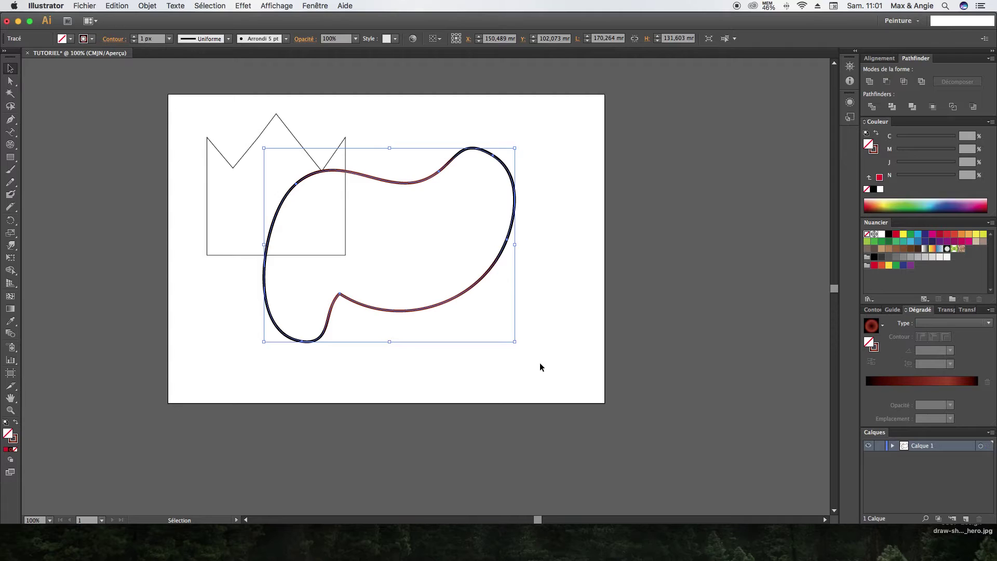
key(Delete)
Paint a closed wavy shape around and below the crown with the Paintbrush, and undo it.
click(11, 170)
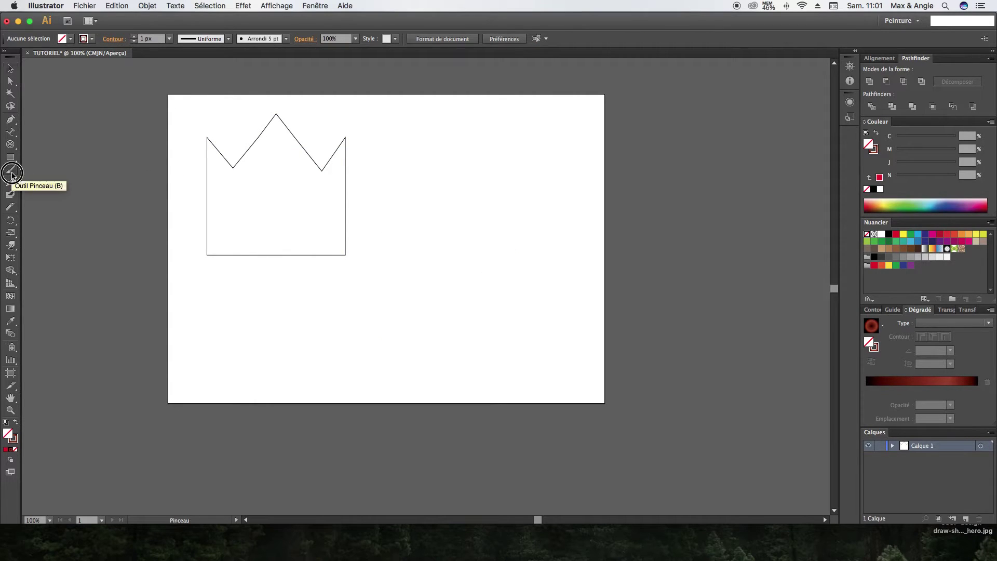
mouse_move(322, 299)
mouse_down()
mouse_move(484, 284)
mouse_move(516, 208)
mouse_move(434, 167)
mouse_move(382, 221)
mouse_move(266, 246)
mouse_move(238, 350)
mouse_move(403, 365)
mouse_move(420, 329)
mouse_move(310, 319)
mouse_move(302, 298)
mouse_move(324, 299)
mouse_up()
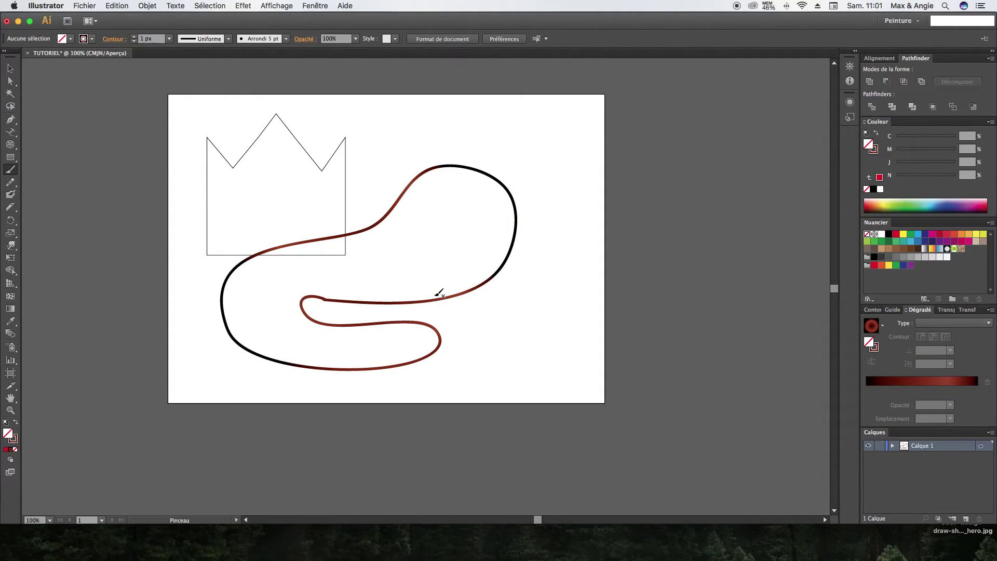
key(super+z)
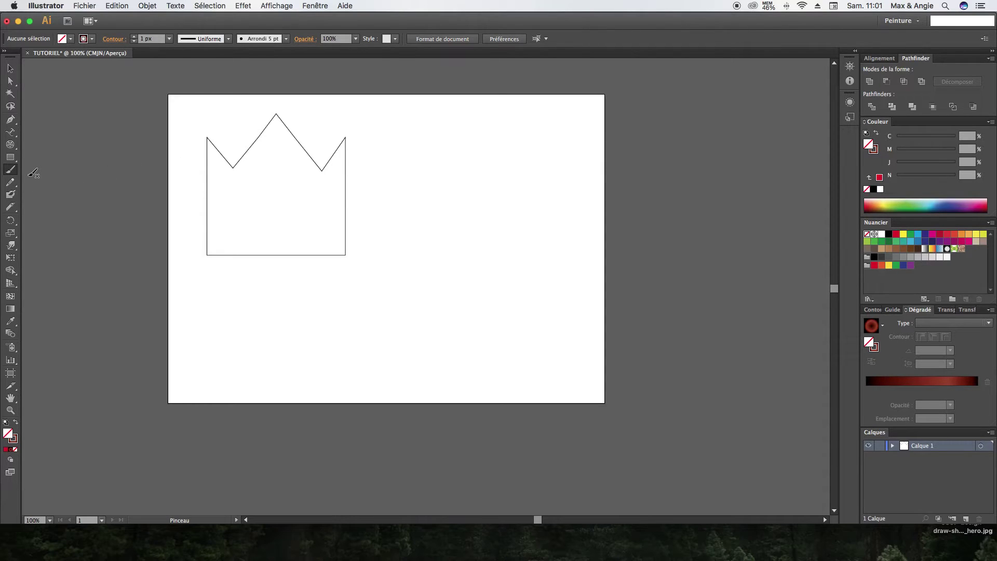
Draw six crossing freehand curves with the Pencil tool beside and below the crown, and select them together.
mouse_move(10, 183)
mouse_down()
mouse_move(47, 184)
mouse_move(57, 206)
mouse_move(63, 183)
mouse_move(76, 179)
mouse_up()
mouse_move(259, 299)
mouse_down()
mouse_move(340, 276)
mouse_move(460, 180)
mouse_up()
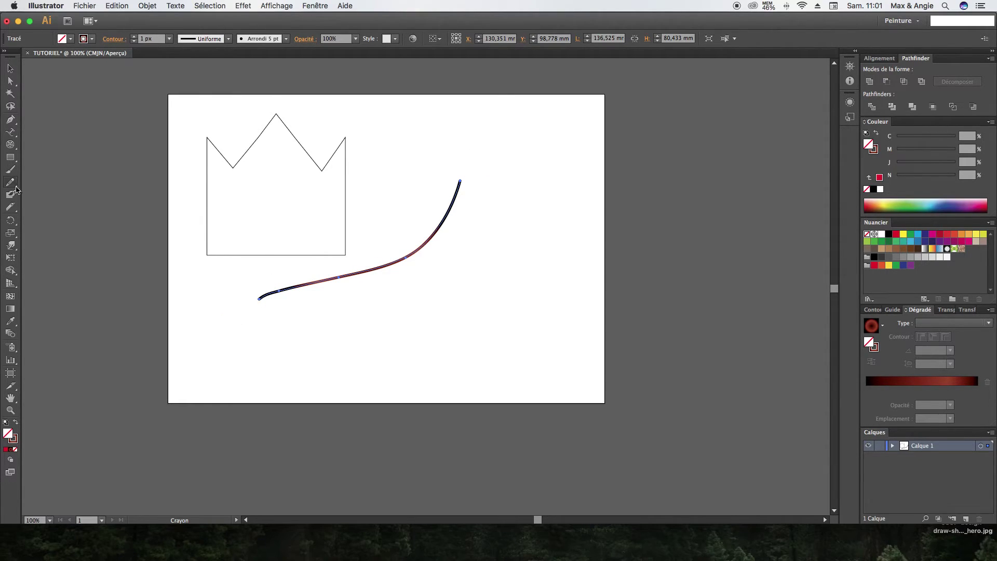
mouse_move(273, 276)
mouse_down()
mouse_move(329, 289)
mouse_move(513, 244)
mouse_up()
mouse_move(372, 321)
mouse_down()
mouse_move(508, 205)
mouse_move(492, 123)
mouse_up()
mouse_move(393, 134)
mouse_down()
mouse_move(393, 212)
mouse_move(289, 282)
mouse_move(187, 407)
mouse_up()
mouse_move(220, 275)
mouse_down()
mouse_move(346, 362)
mouse_move(539, 259)
mouse_up()
drag(427, 275, 484, 361)
click(10, 68)
click(200, 107)
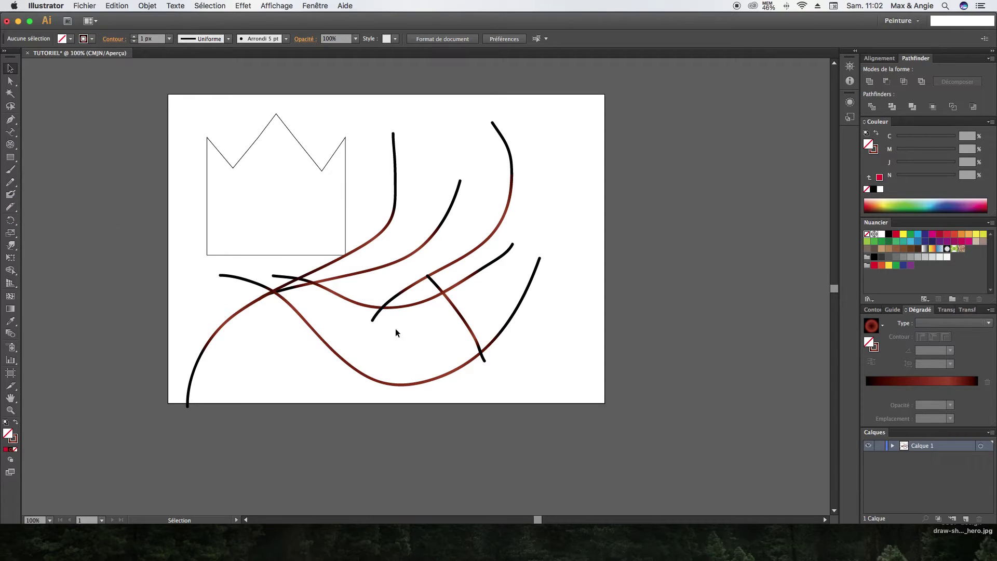
drag(252, 339, 572, 215)
click(536, 168)
Undo all the freehand pencil curves until only the crown remains.
key(super+z)
key(super+z)
key(super+z)
key(super+z)
key(super+z)
key(super+z)
key(super+z)
key(super+z)
key(super+z)
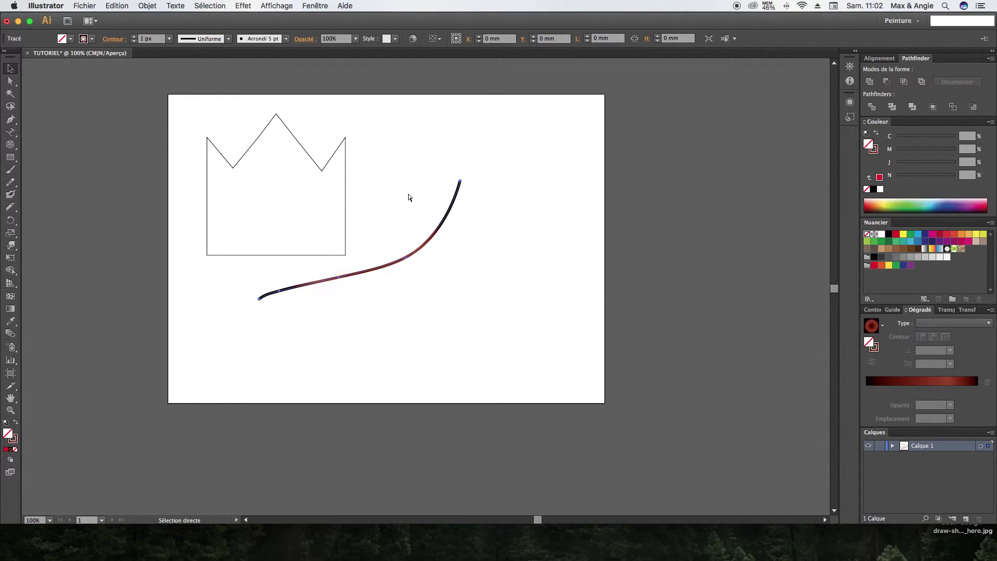
Paint two roughly parallel curved strokes below the crown with the Blob Brush, and select the upper one to examine its outline.
click(9, 196)
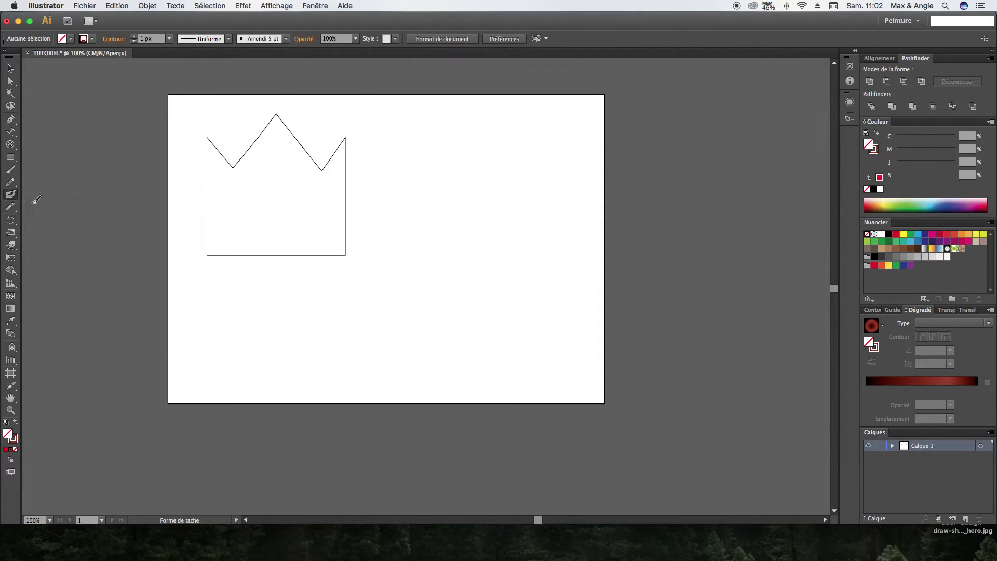
drag(294, 337, 433, 232)
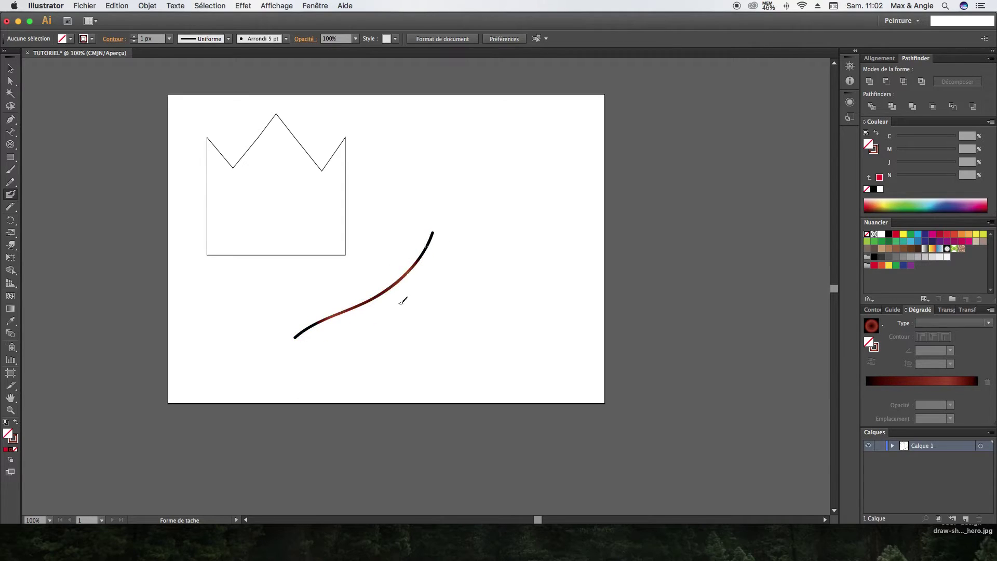
mouse_move(330, 340)
mouse_down()
mouse_move(404, 302)
mouse_move(442, 248)
mouse_up()
drag(444, 239, 444, 239)
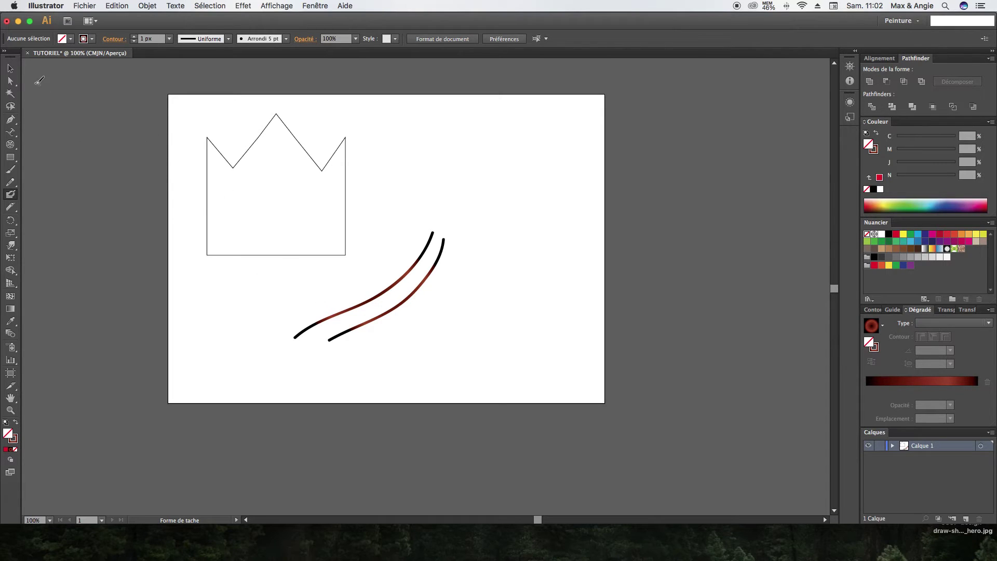
key(super+plus)
key(super+plus)
key(super+plus)
key(super+plus)
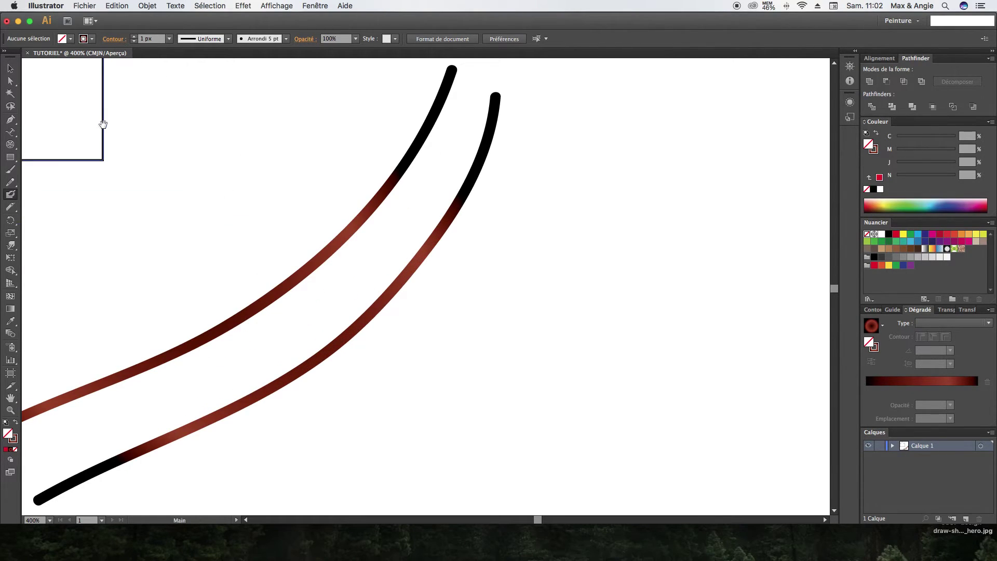
click(10, 68)
click(307, 270)
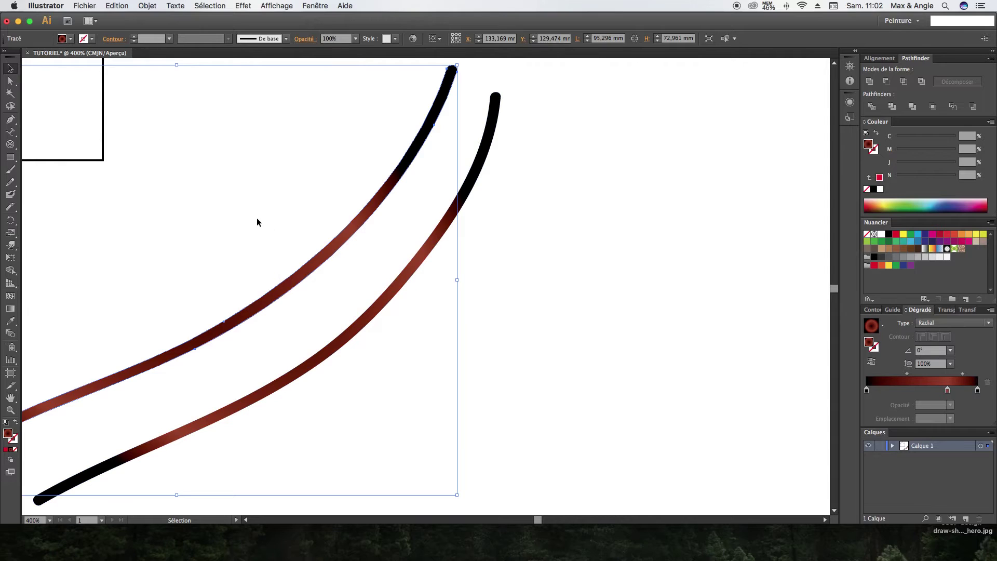
Draw a Pencil curve about 83 mm wide and 61 mm high above the two blob strokes, roughly following them.
key(super+minus)
key(n)
key(super+shift+a)
drag(84, 353, 447, 87)
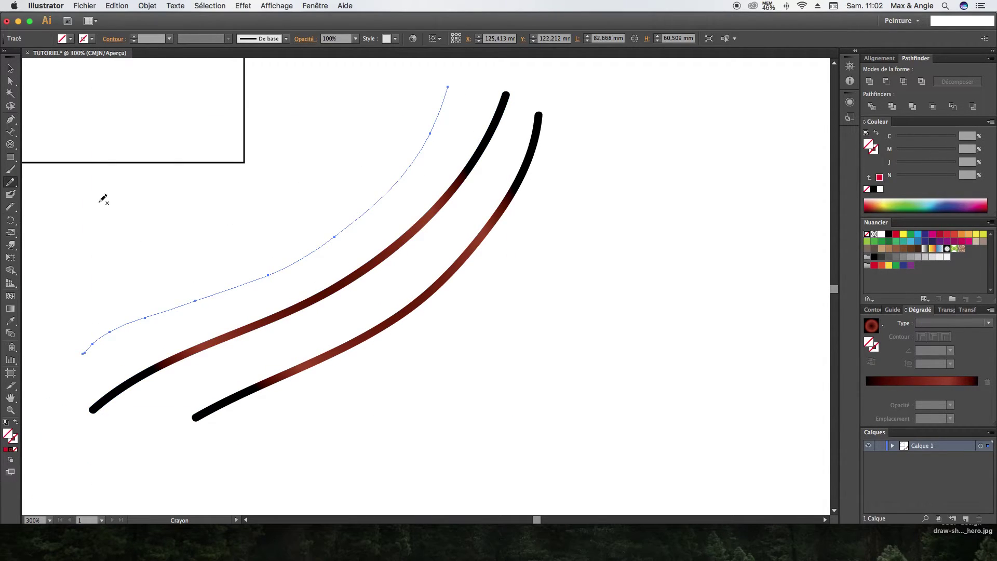
Copy the upper blob stroke's gradient onto the pencil curve with the Eyedropper, and swap it from fill to stroke.
click(11, 68)
click(10, 321)
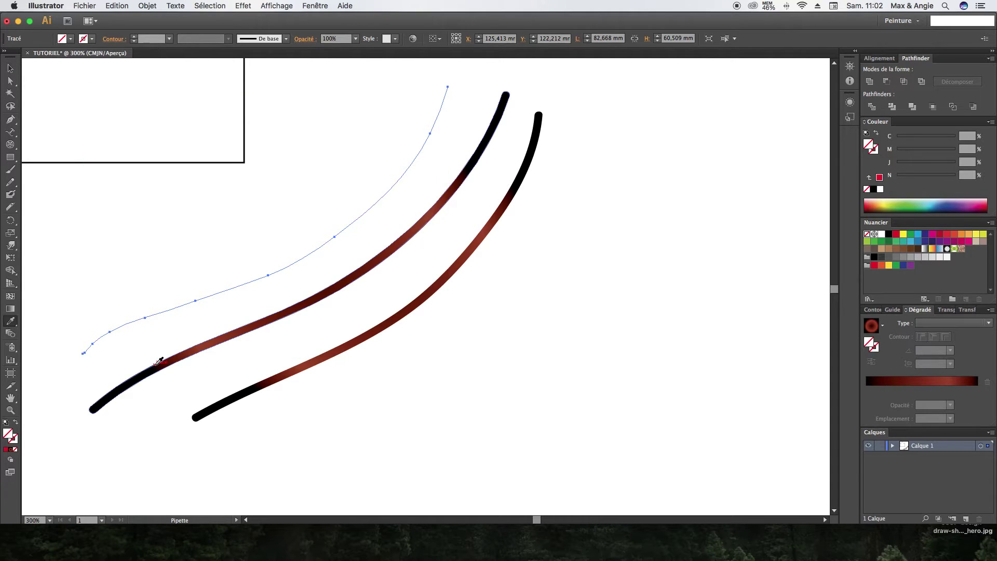
click(159, 360)
click(11, 68)
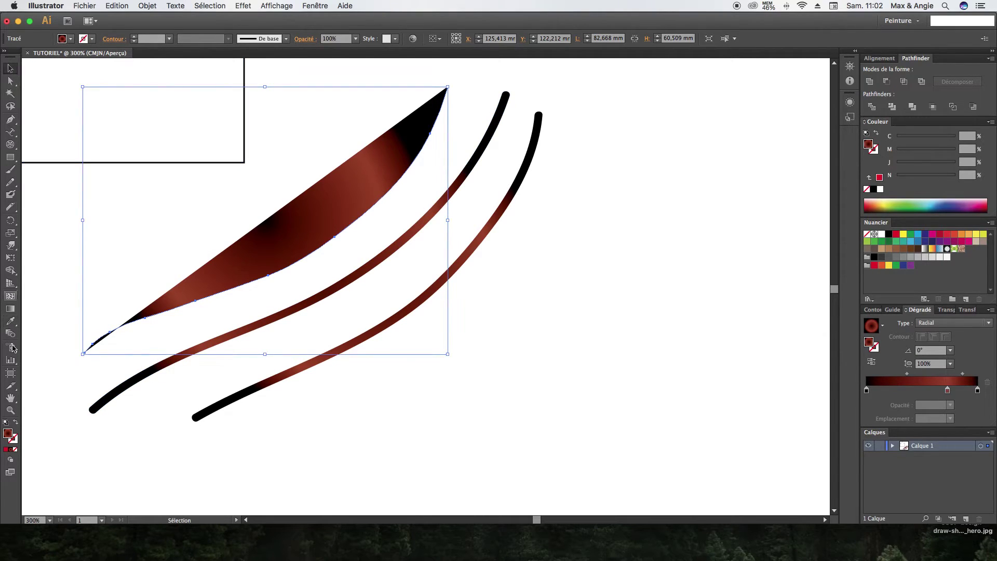
click(16, 422)
click(367, 386)
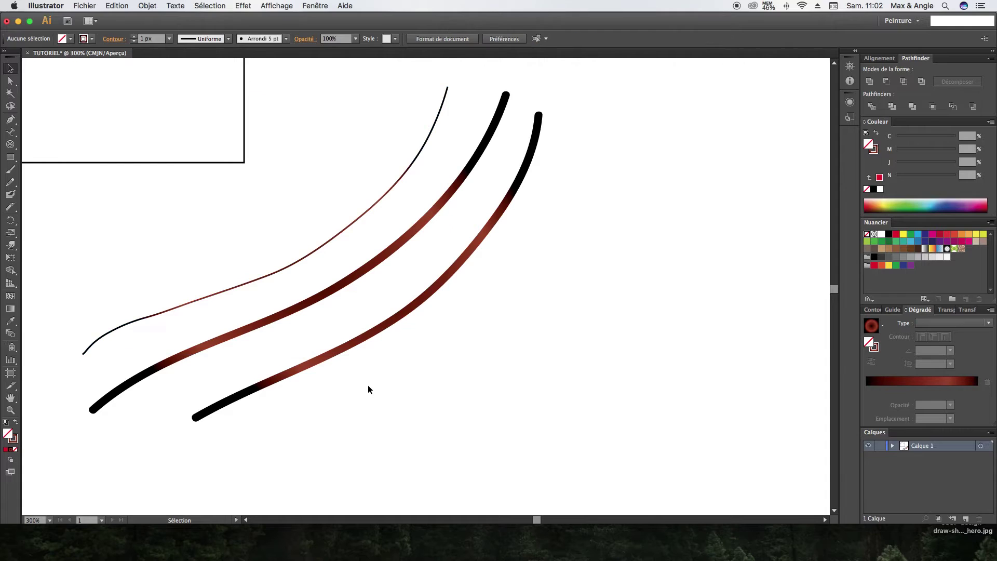
Reshape the pencil curve by pulling its middle anchor point up and left with Direct Selection.
click(330, 239)
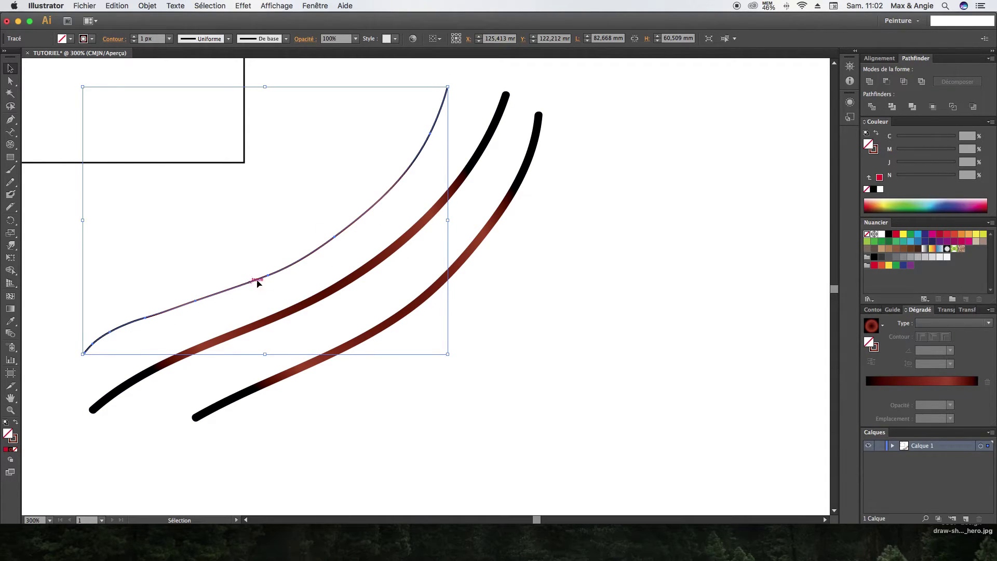
click(10, 81)
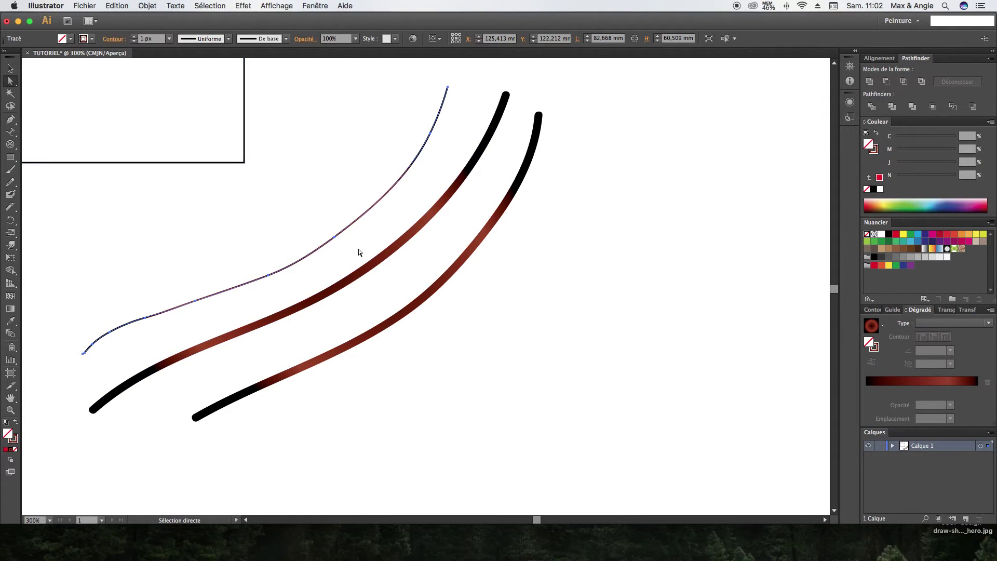
drag(335, 238, 311, 216)
click(382, 254)
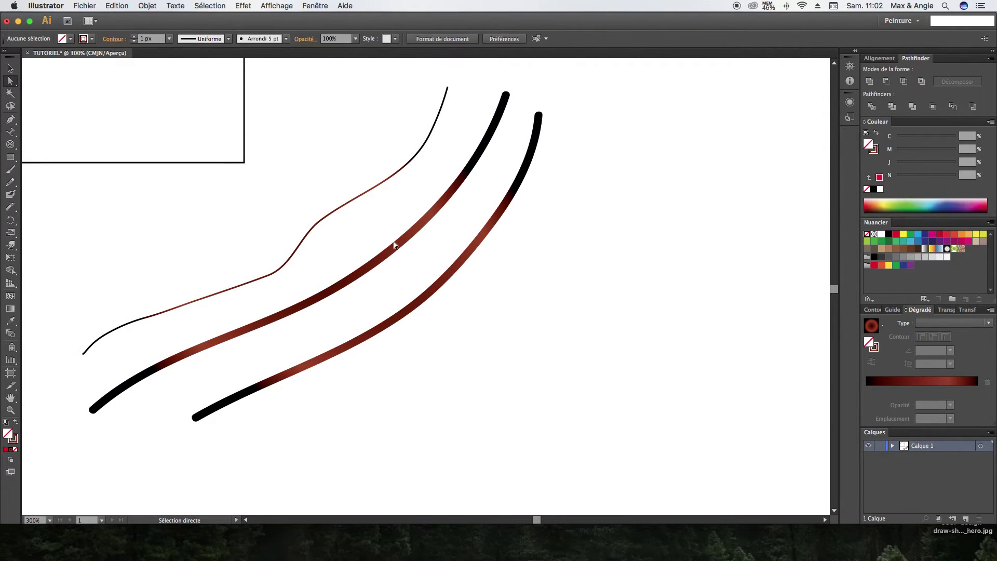
Select the upper blob stroke to examine its closed outline, and deselect it.
click(11, 68)
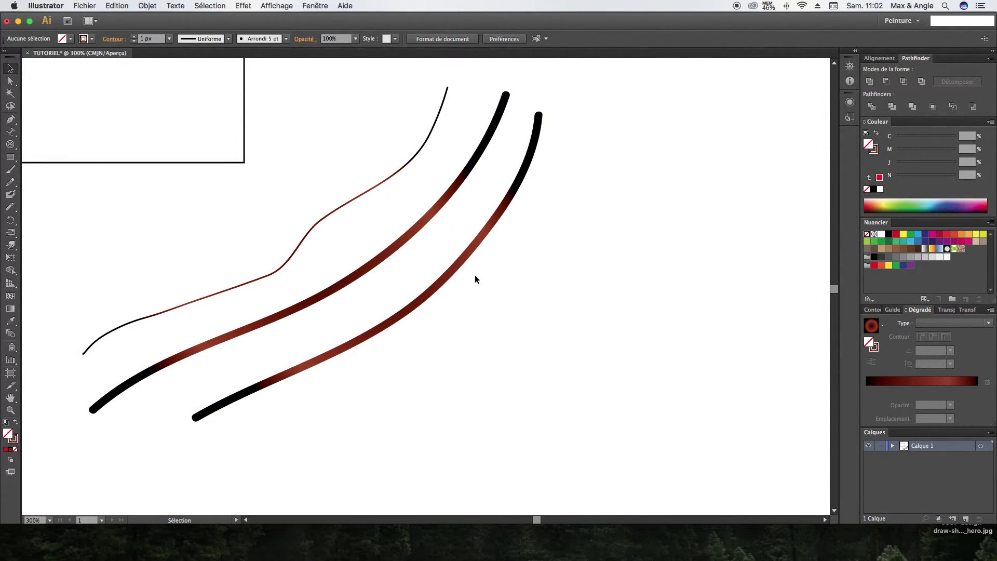
click(394, 248)
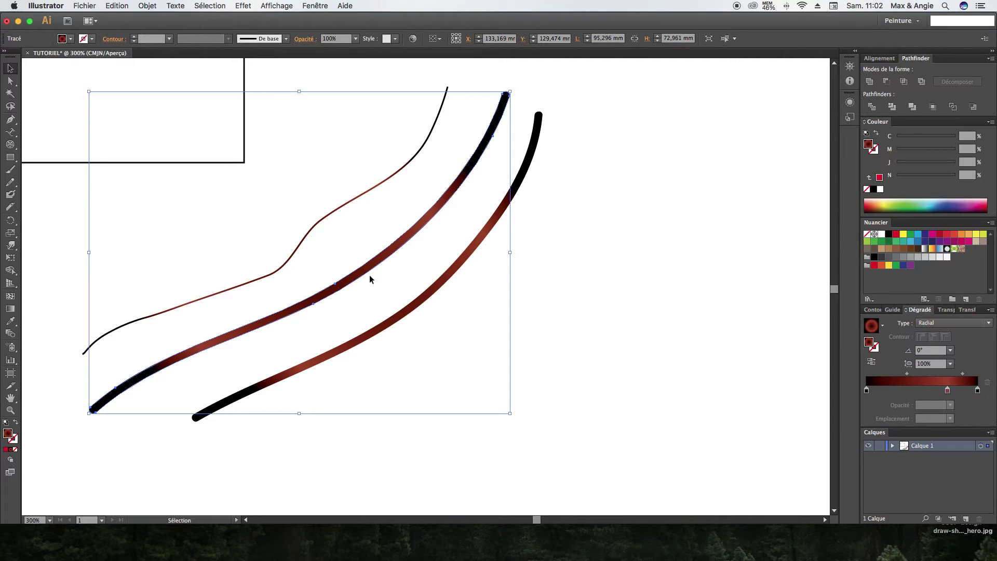
click(521, 93)
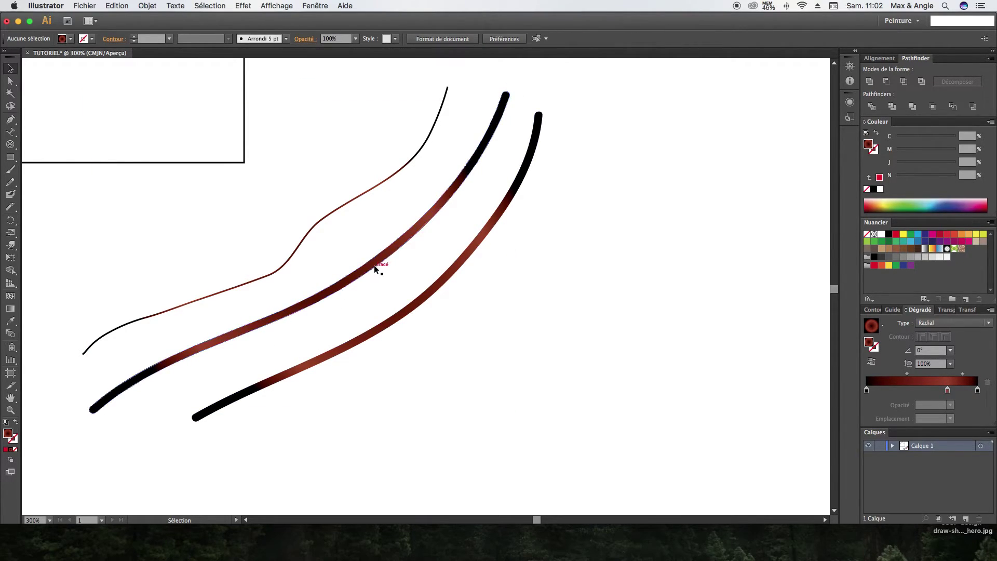
click(276, 320)
click(416, 373)
Join the two blob strokes with a short connecting Blob Brush stroke near their middle, and check the merged shape's selection.
click(11, 194)
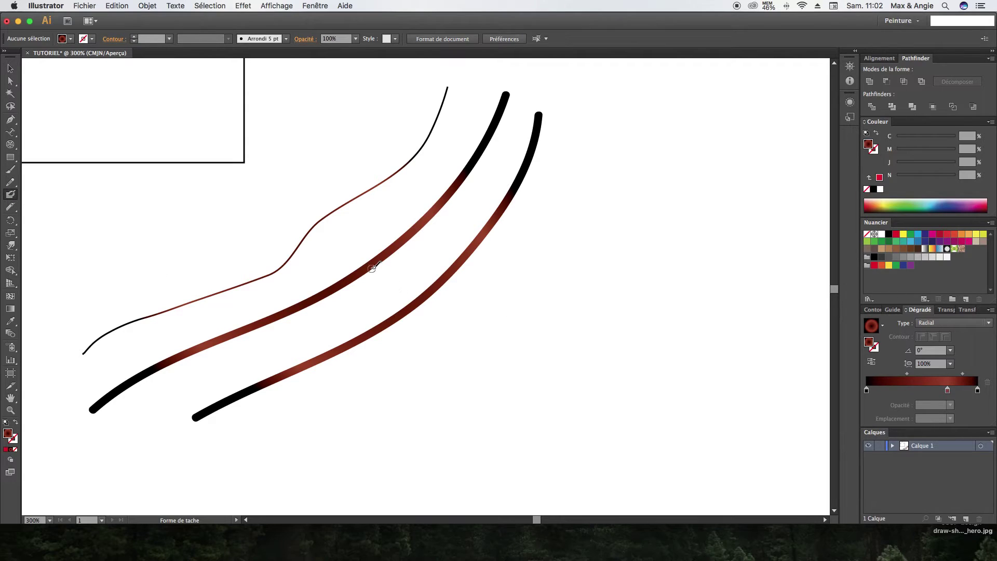
drag(371, 268, 405, 312)
click(10, 68)
click(389, 285)
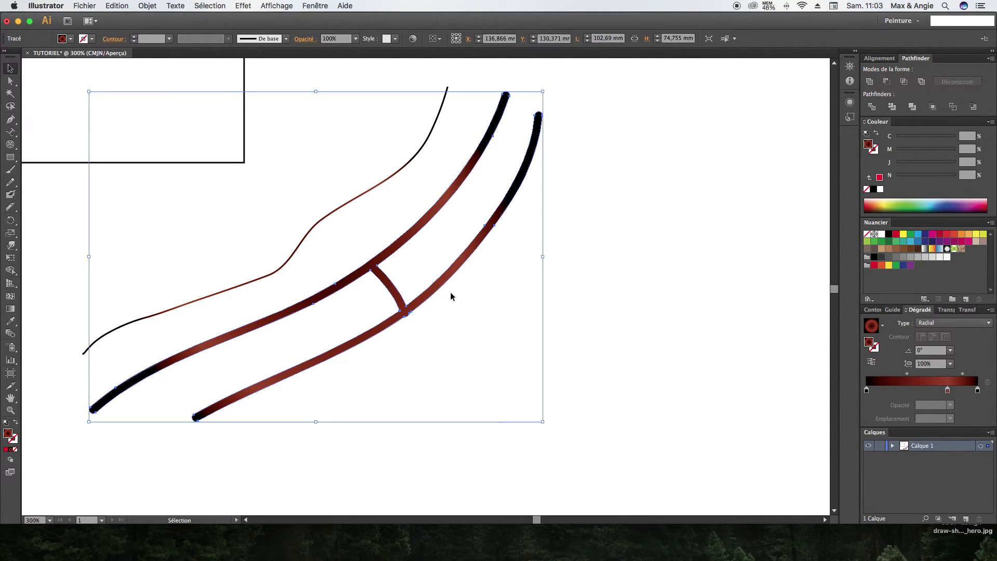
click(546, 320)
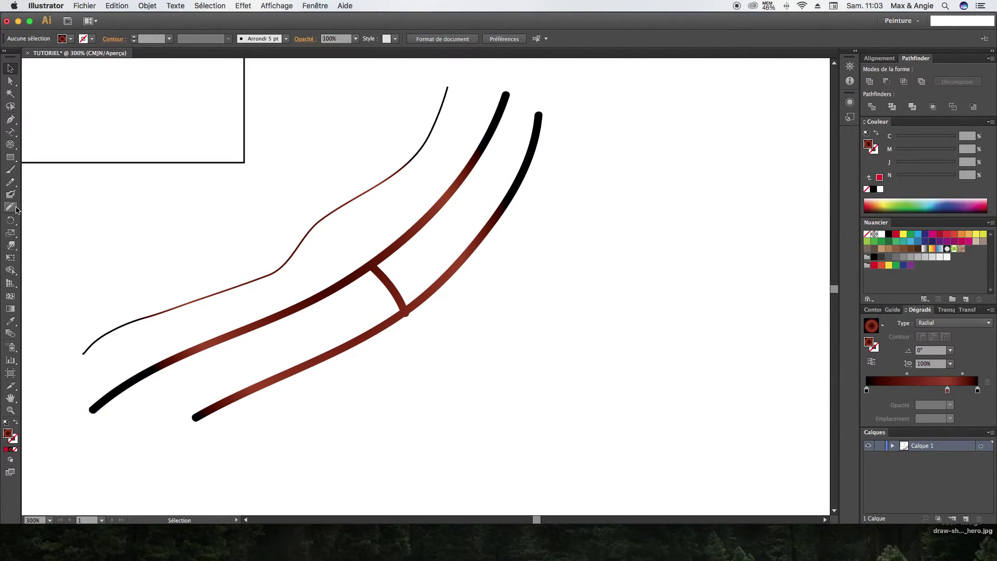
Paint two roughly circular loops to the right of the strokes with the Paintbrush, and move the upper loop slightly left.
click(11, 169)
mouse_move(589, 239)
mouse_down()
mouse_move(555, 275)
mouse_move(583, 335)
mouse_move(650, 337)
mouse_move(671, 271)
mouse_move(647, 239)
mouse_move(589, 238)
mouse_up()
mouse_move(647, 94)
mouse_down()
mouse_move(620, 102)
mouse_move(598, 173)
mouse_move(643, 208)
mouse_move(699, 179)
mouse_move(701, 122)
mouse_move(643, 95)
mouse_up()
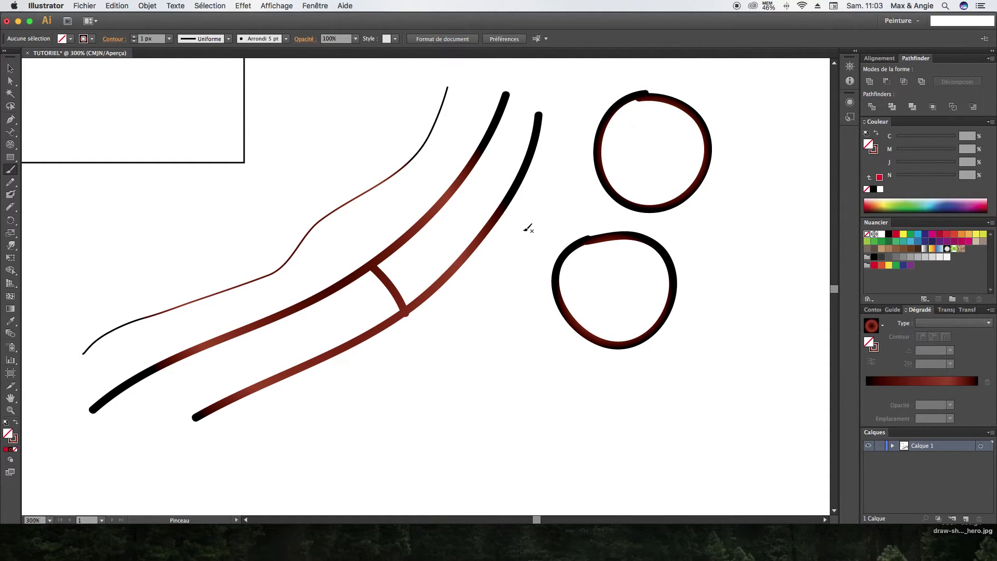
click(10, 68)
mouse_move(650, 213)
mouse_down()
mouse_move(696, 195)
mouse_move(610, 199)
mouse_move(650, 209)
mouse_up()
click(738, 210)
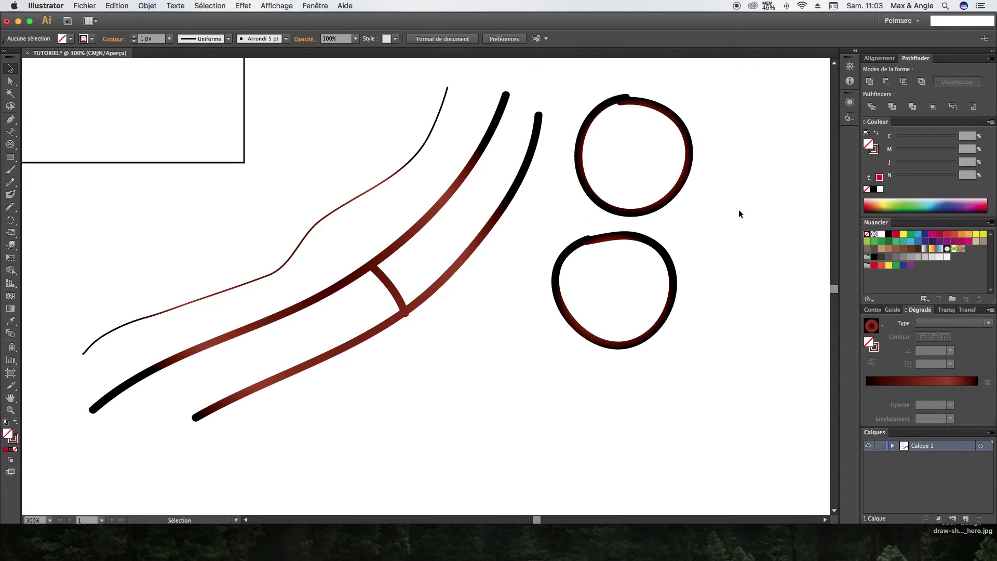
Paint a small closed Blob Brush loop to the right of the two large painted circles.
click(10, 194)
mouse_move(717, 196)
mouse_down()
mouse_move(745, 193)
mouse_move(716, 212)
mouse_up()
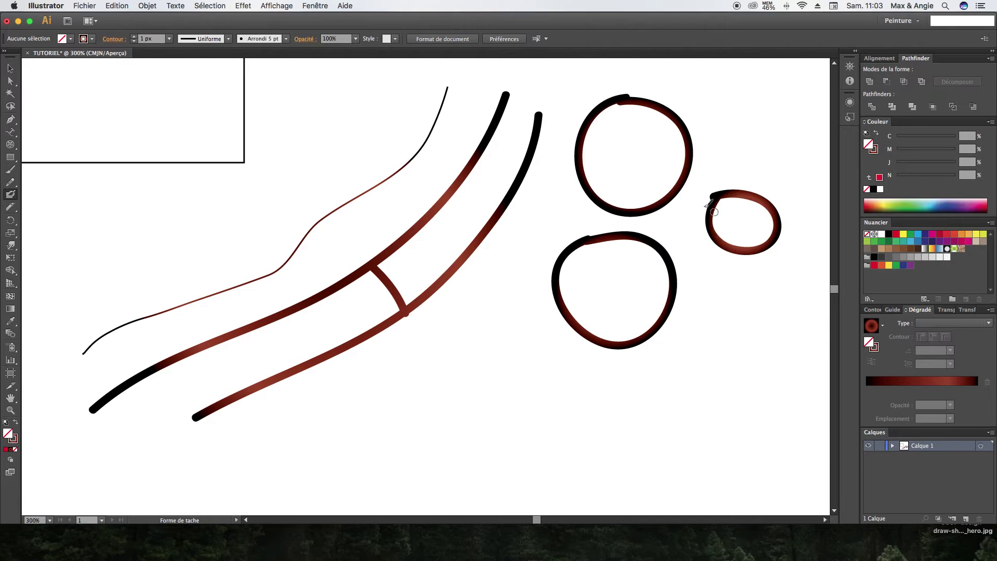
click(10, 68)
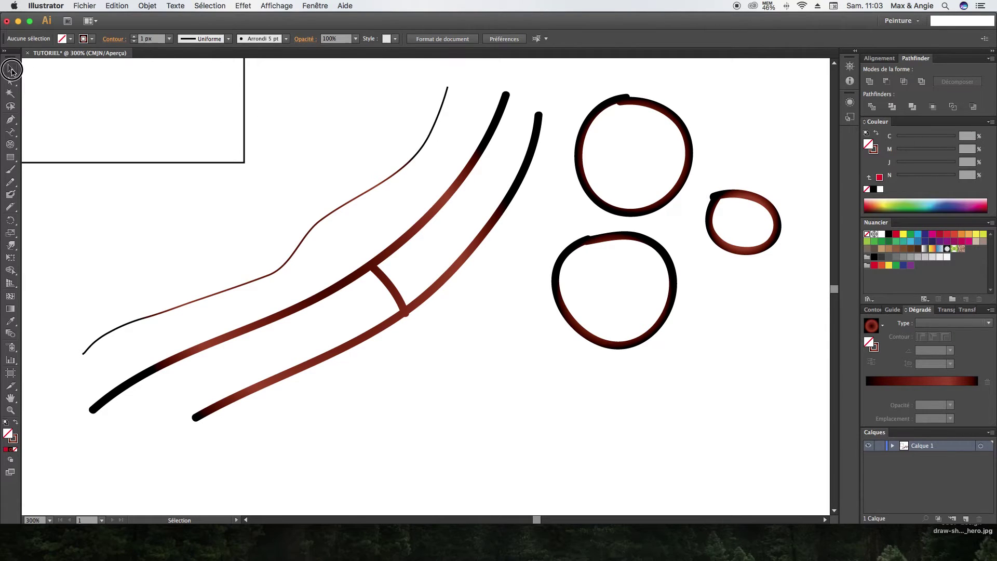
Delete both large painted circles and move the small loop up and left into the upper circle's place.
click(685, 182)
key(Delete)
drag(747, 192, 646, 116)
click(655, 237)
key(Delete)
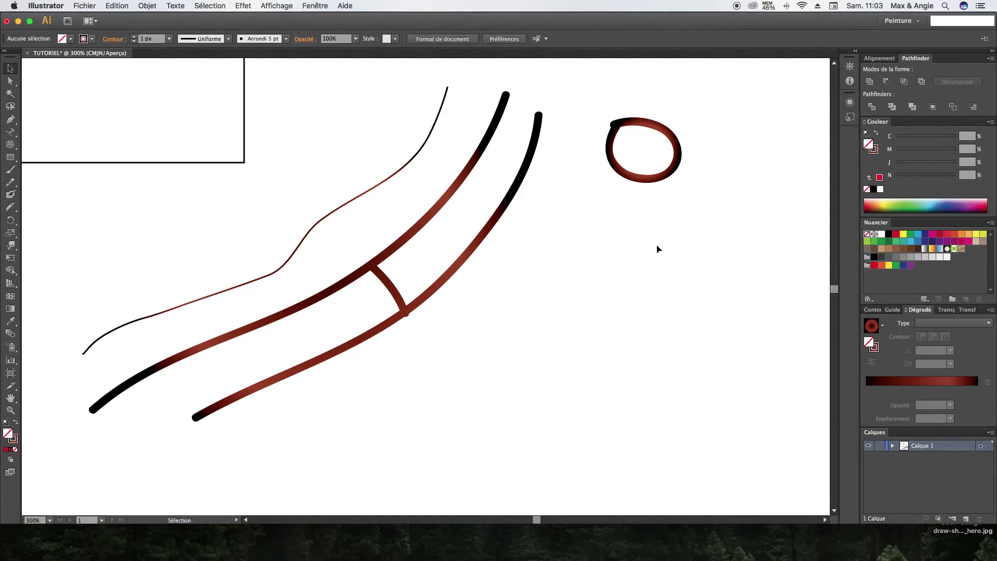
Paint a round Blob Brush loop below the small one, and move the small loop slightly up and right.
key(shift+b)
mouse_move(629, 204)
mouse_down()
mouse_move(600, 216)
mouse_move(625, 277)
mouse_move(673, 240)
mouse_move(650, 208)
mouse_move(631, 205)
mouse_up()
click(11, 68)
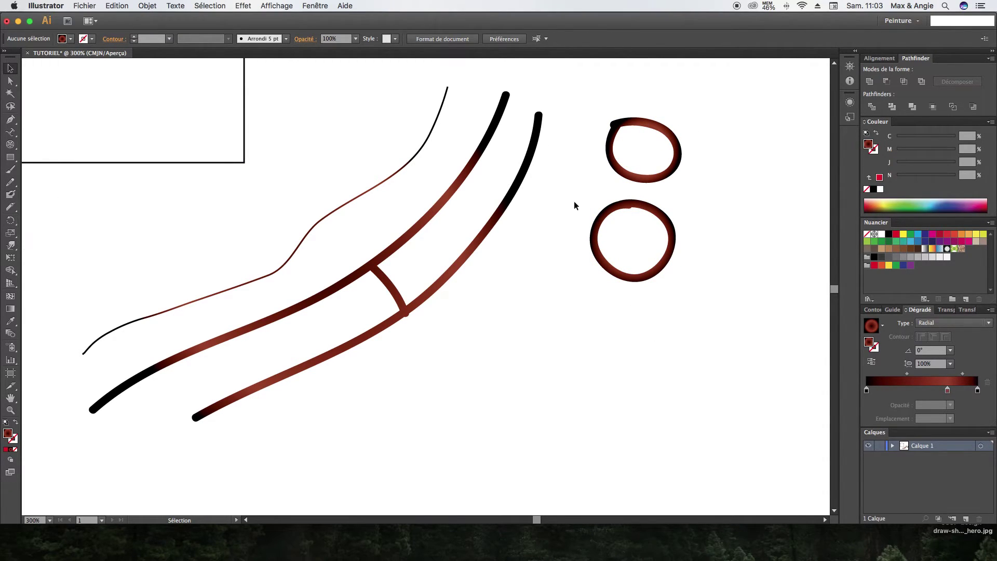
mouse_move(645, 173)
mouse_down()
mouse_move(604, 171)
mouse_move(633, 170)
mouse_up()
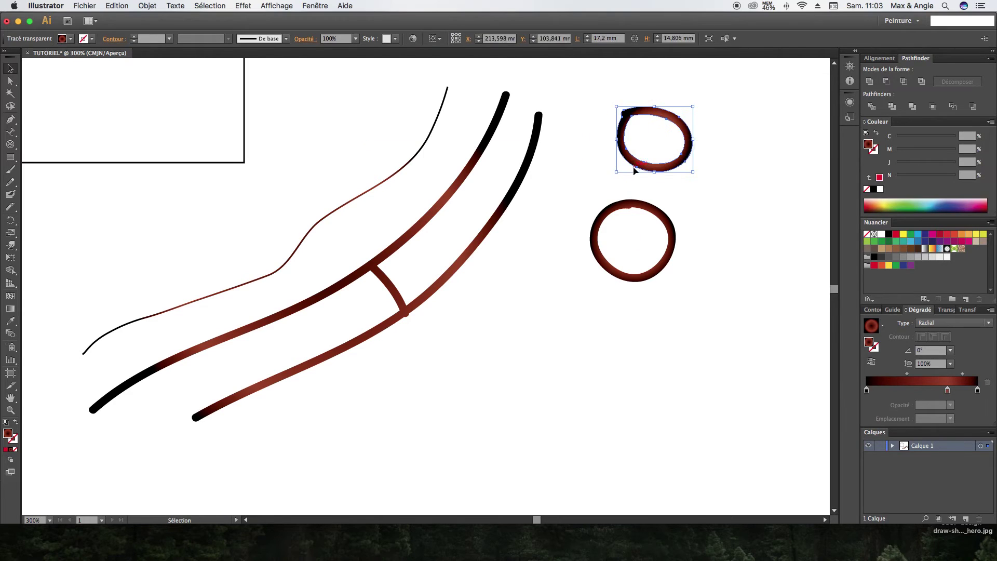
click(577, 192)
Paint a figure around the two loops with the Blob Brush: three neck strokes, two arms, two legs and two separate arcs near the head.
click(10, 194)
mouse_move(647, 165)
mouse_down()
mouse_move(636, 203)
mouse_move(672, 182)
mouse_move(671, 167)
mouse_move(620, 163)
mouse_move(592, 228)
mouse_move(569, 101)
mouse_up()
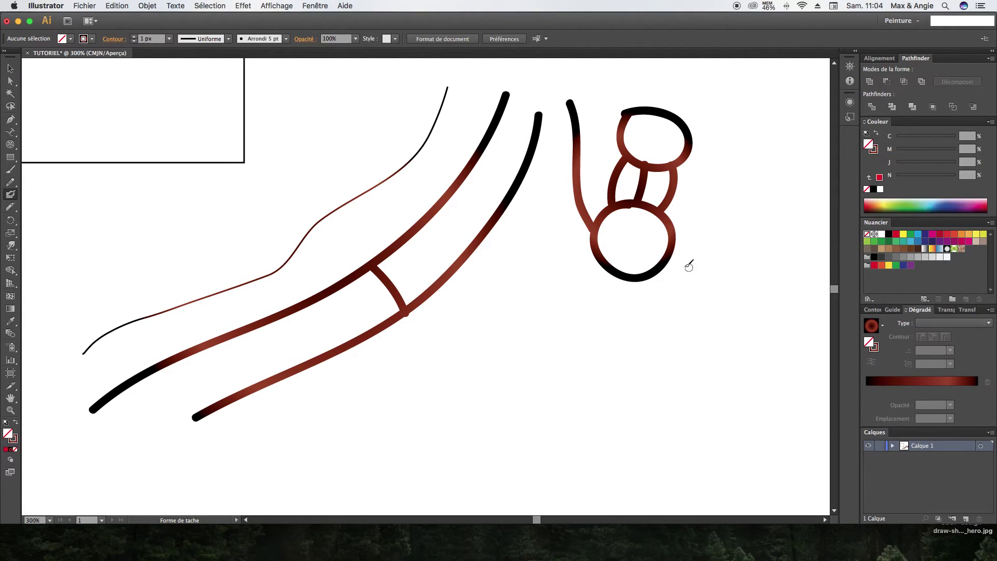
mouse_move(673, 253)
mouse_down()
mouse_move(700, 250)
mouse_move(761, 134)
mouse_up()
mouse_move(618, 84)
mouse_down()
mouse_move(653, 79)
mouse_move(729, 123)
mouse_up()
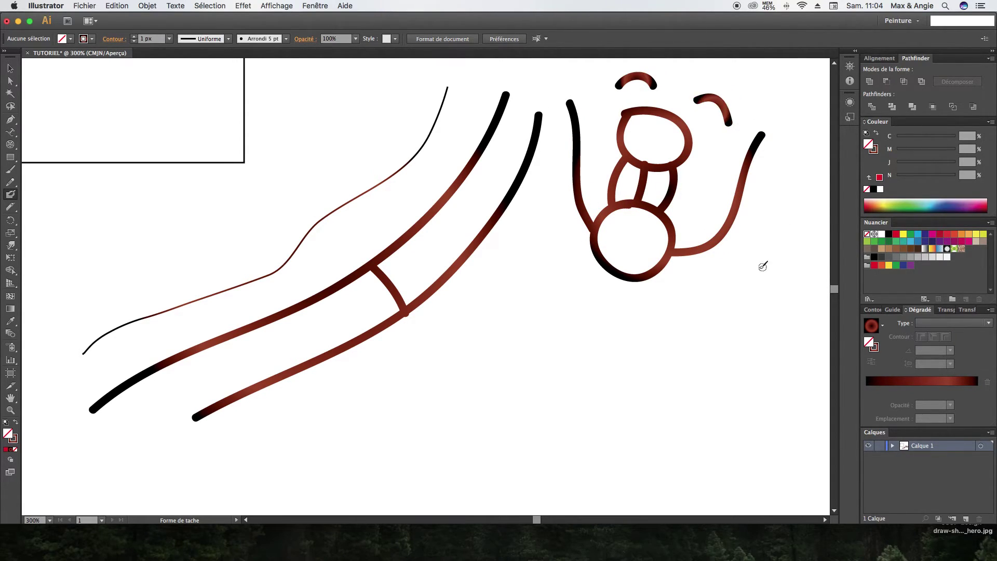
mouse_move(608, 268)
mouse_down()
mouse_move(513, 336)
mouse_move(504, 357)
mouse_up()
mouse_move(639, 275)
mouse_down()
mouse_move(662, 349)
mouse_move(659, 399)
mouse_up()
Move the connected figure down and slightly left without the two arcs above it, and deselect it.
key(v)
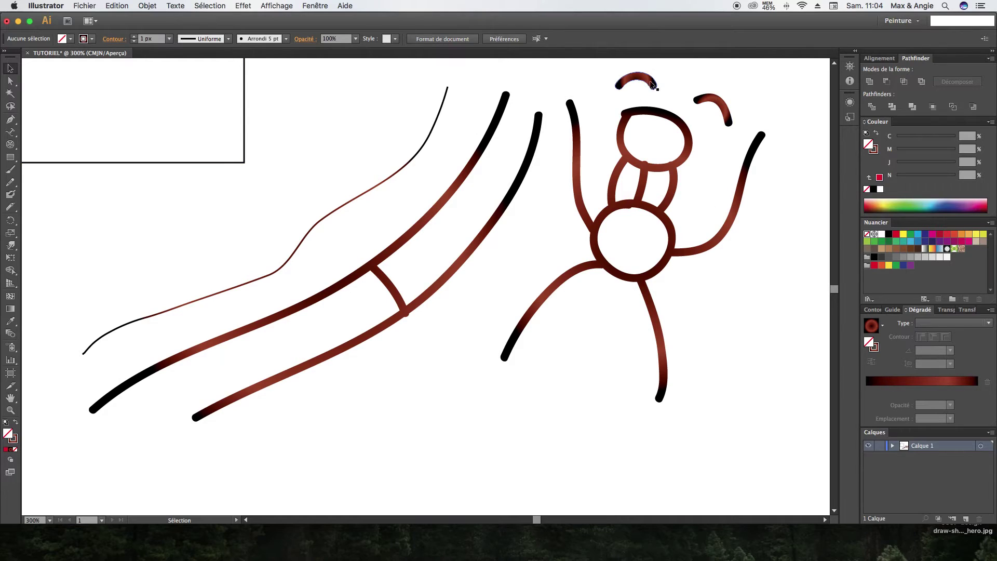
click(669, 123)
drag(669, 122, 654, 174)
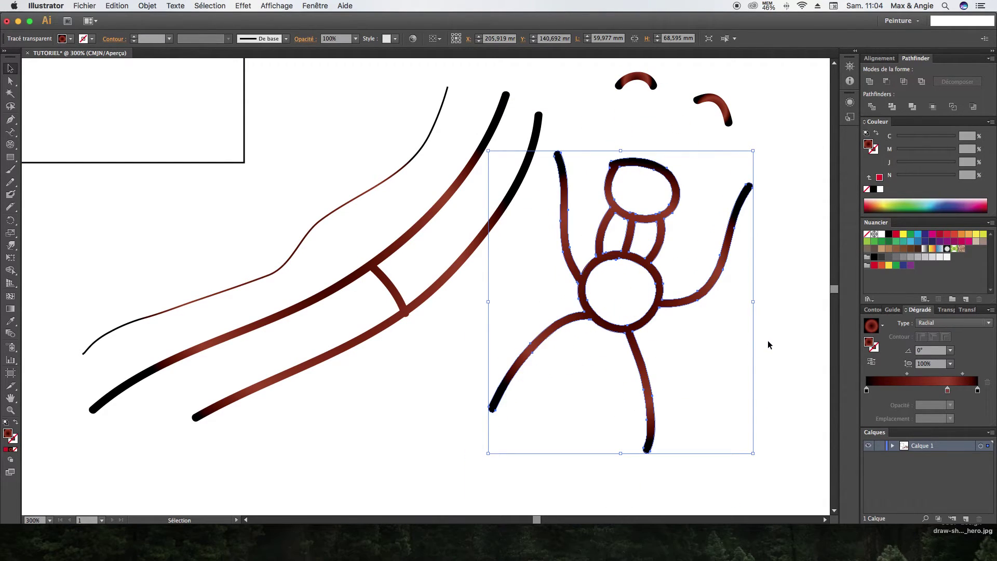
click(767, 345)
Slice the figure in two with the Knife, cutting across its round body from the upper left to the lower right.
key(super+minus)
key(super+minus)
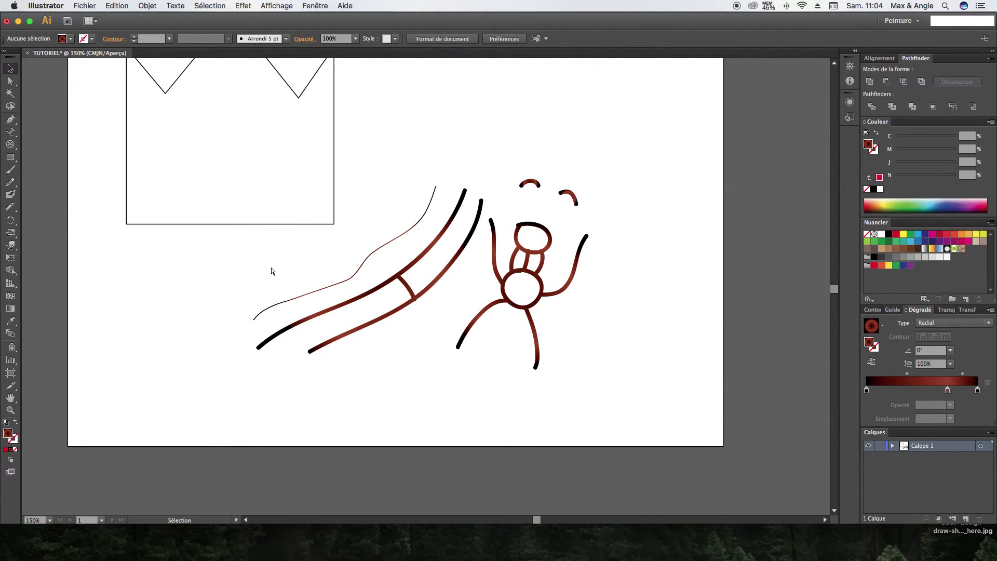
key(super+plus)
key(super+plus)
key(super+plus)
key(super+plus)
drag(477, 275, 115, 316)
click(10, 207)
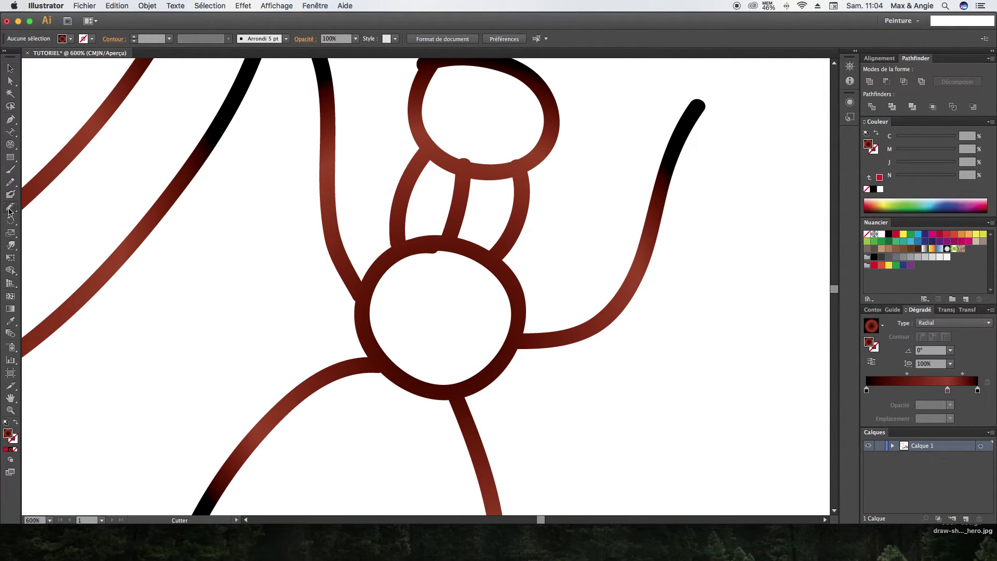
mouse_move(296, 285)
mouse_down()
mouse_move(442, 349)
mouse_move(647, 400)
mouse_up()
Pull the lower cut part of the figure down, and undo the move.
click(10, 68)
click(304, 325)
drag(367, 344, 354, 409)
click(592, 421)
key(super+z)
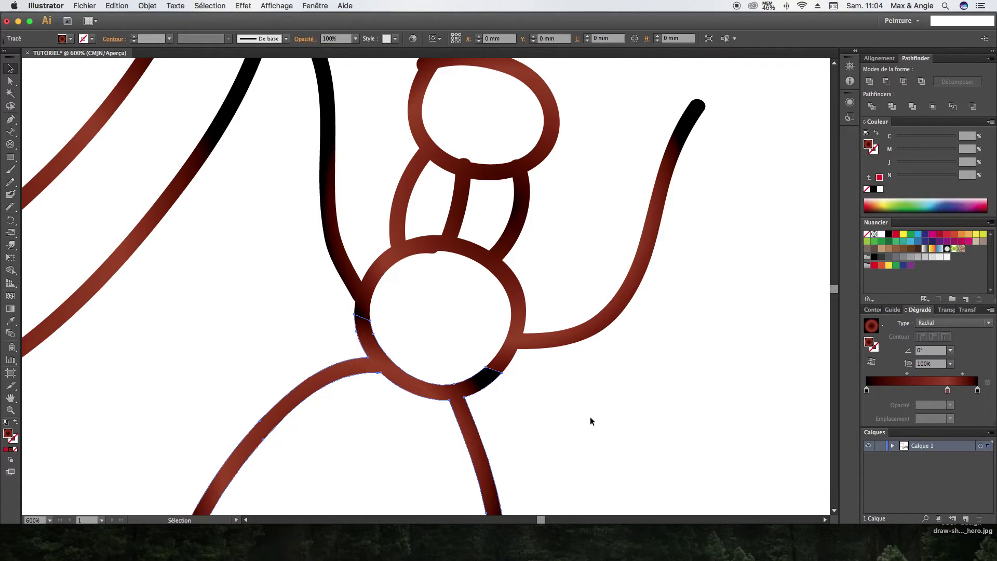
Delete the pencil curve, the joined blob strokes, the figure and the two arcs beside the crown.
key(super+minus)
key(super+minus)
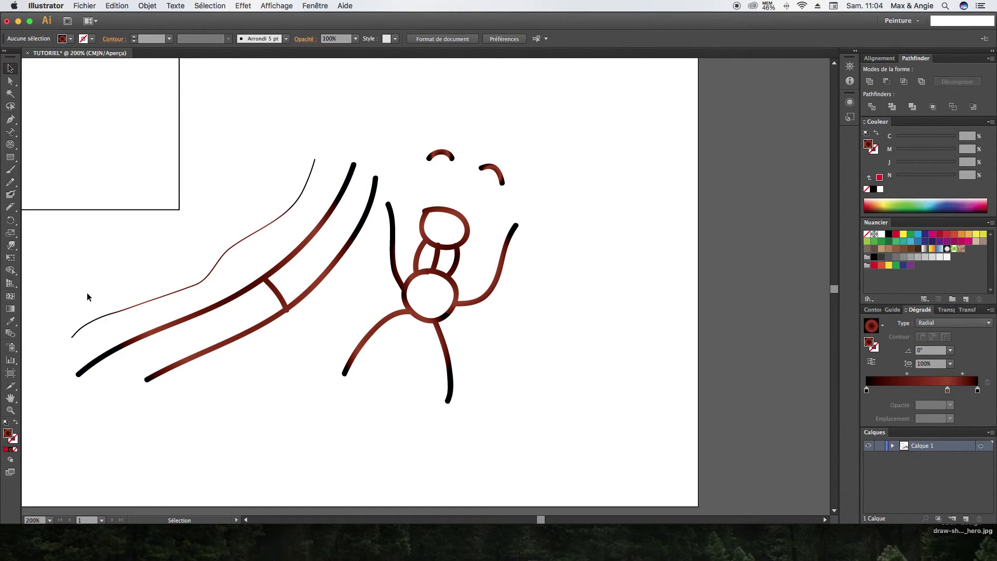
drag(91, 300, 631, 477)
key(minus)
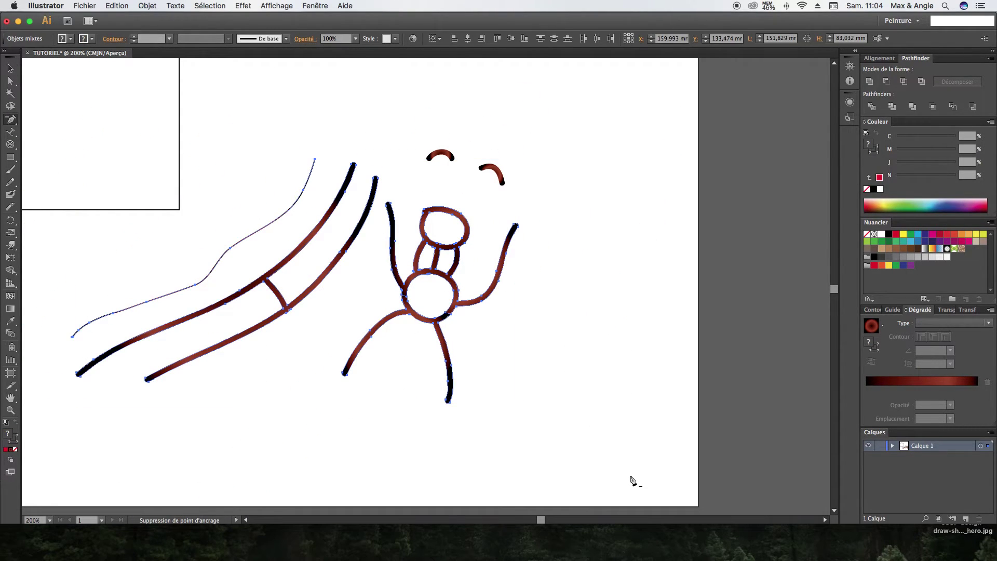
key(Delete)
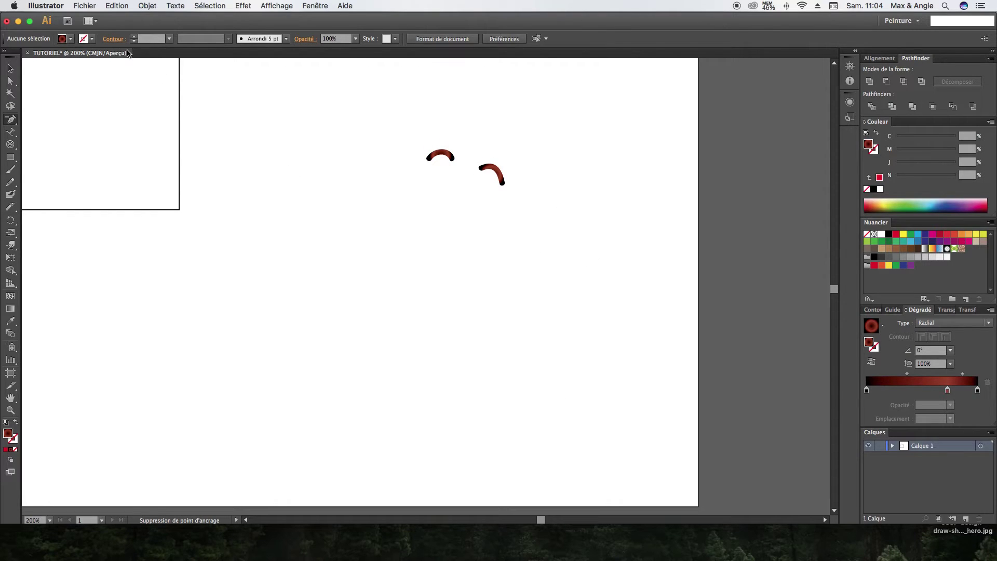
key(v)
drag(408, 131, 515, 217)
key(Delete)
Cut the crown's outline with the Scissors at its left tip and at the adjoining valley point.
scroll(515, 217, up, 5)
scroll(515, 217, left, 6)
click(11, 122)
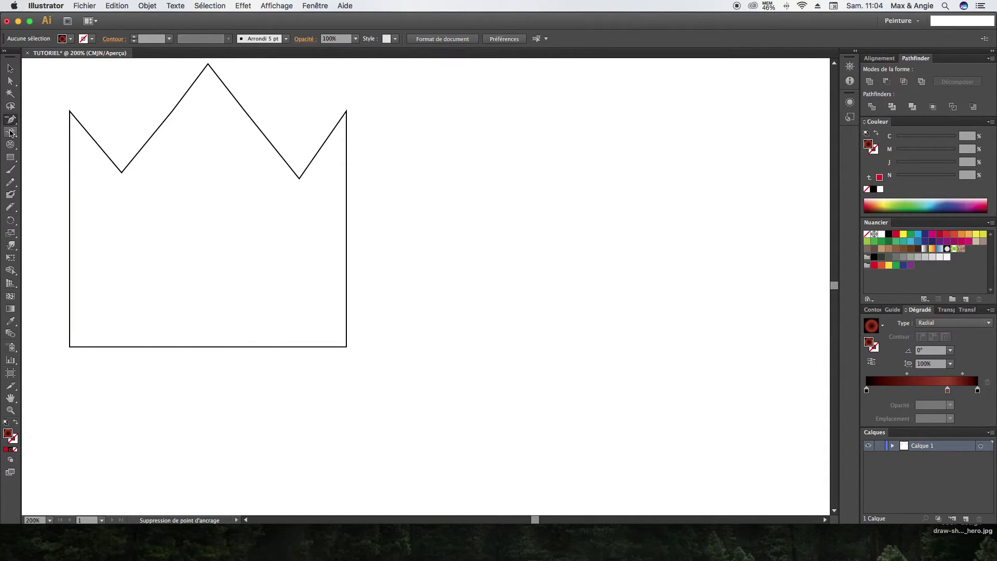
click(11, 208)
drag(10, 207, 72, 217)
key(super+equal)
key(super+equal)
drag(172, 222, 552, 394)
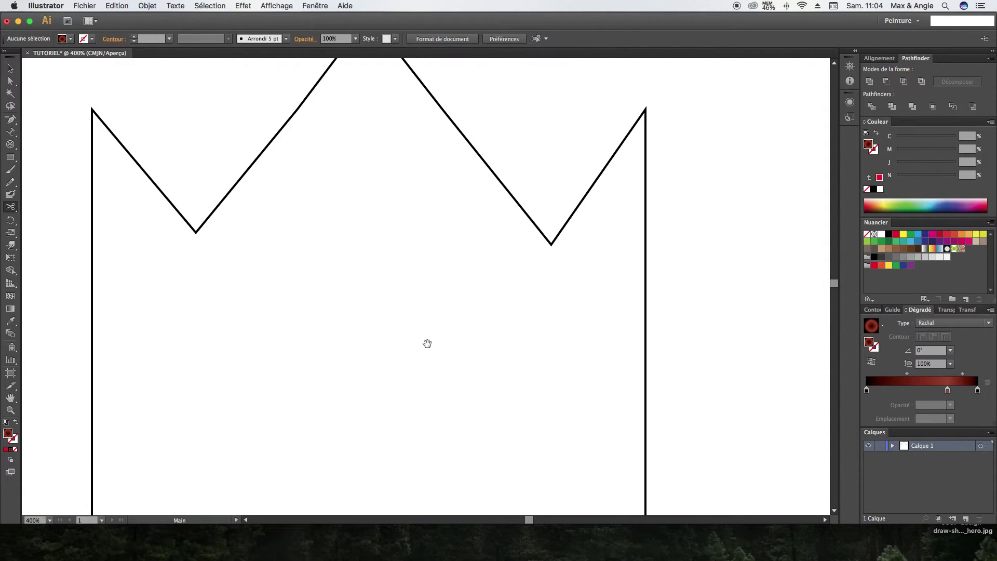
drag(288, 238, 390, 358)
key(super+equal)
key(super+equal)
drag(252, 231, 474, 203)
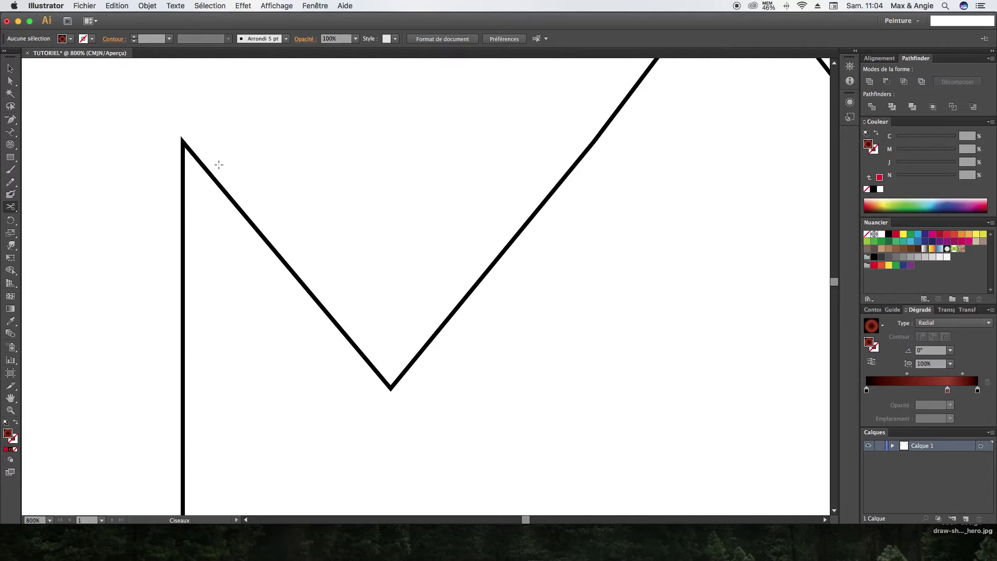
click(182, 139)
click(182, 140)
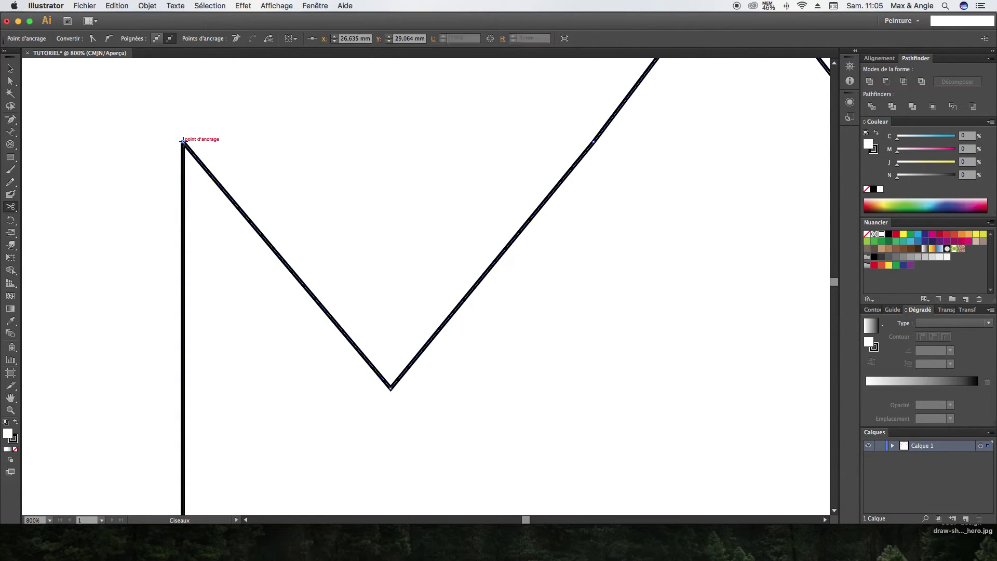
click(391, 388)
Delete the cut segment between the crown's left tip and first valley using Direct Selection.
click(12, 82)
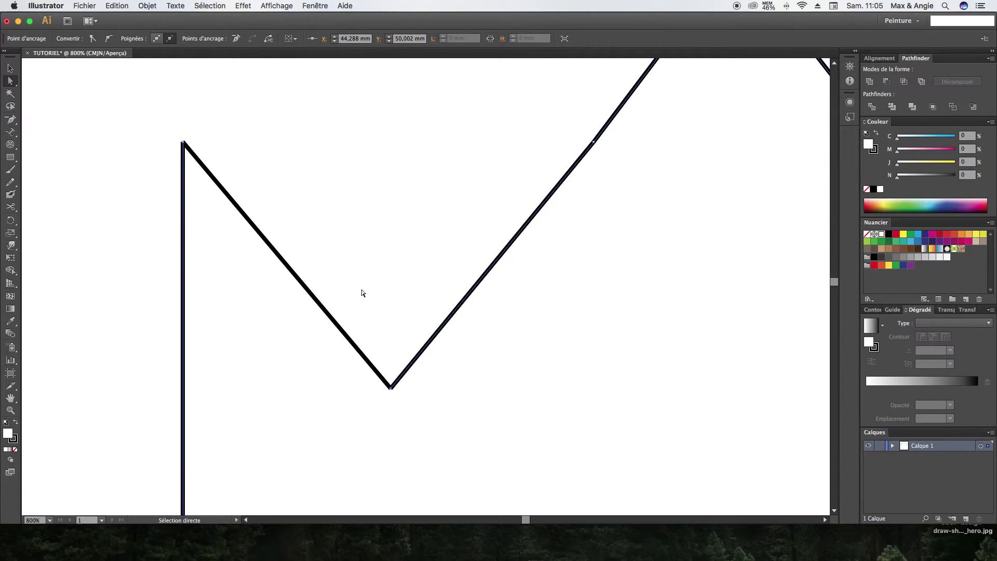
key(super+minus)
key(super+minus)
key(super+plus)
key(super+plus)
key(super+plus)
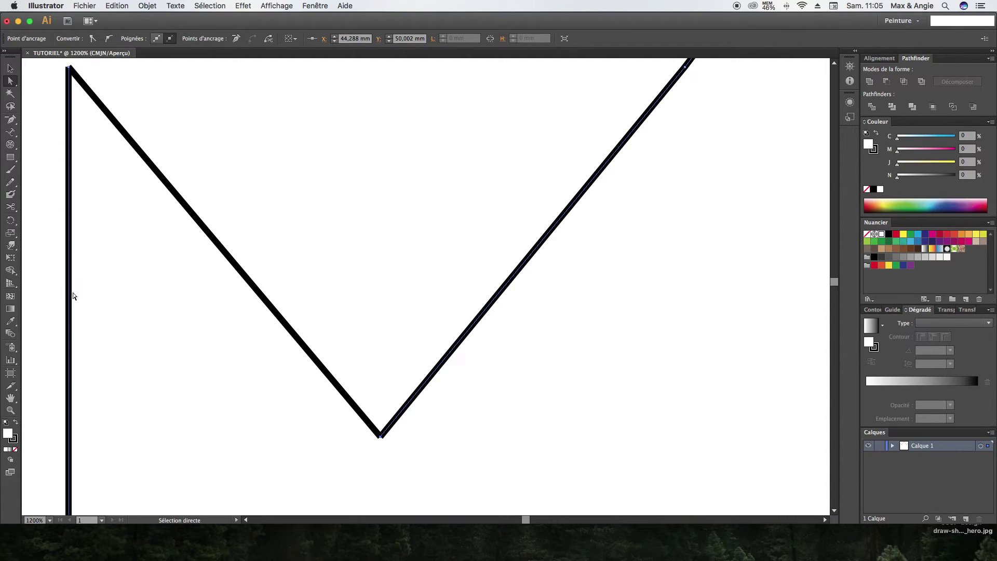
click(182, 201)
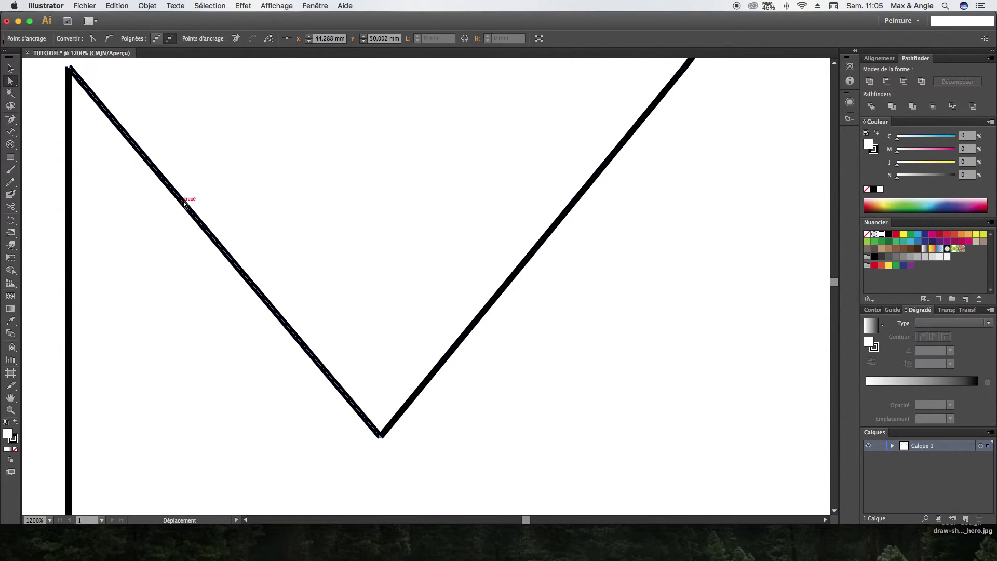
key(Delete)
Restore the deleted segment between the crown's left tip and first valley.
key(v)
key(super+minus)
key(super+minus)
key(a)
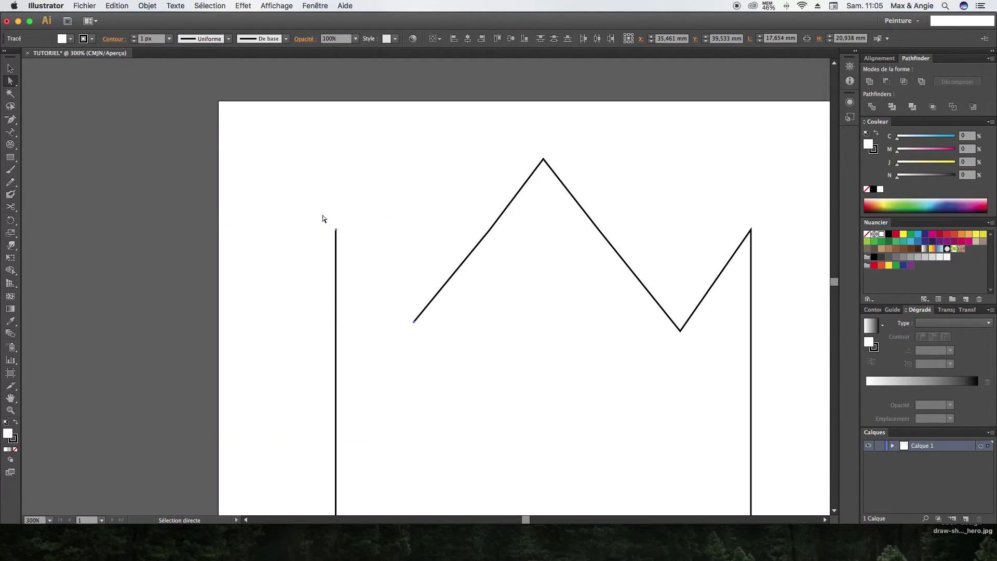
key(v)
click(441, 208)
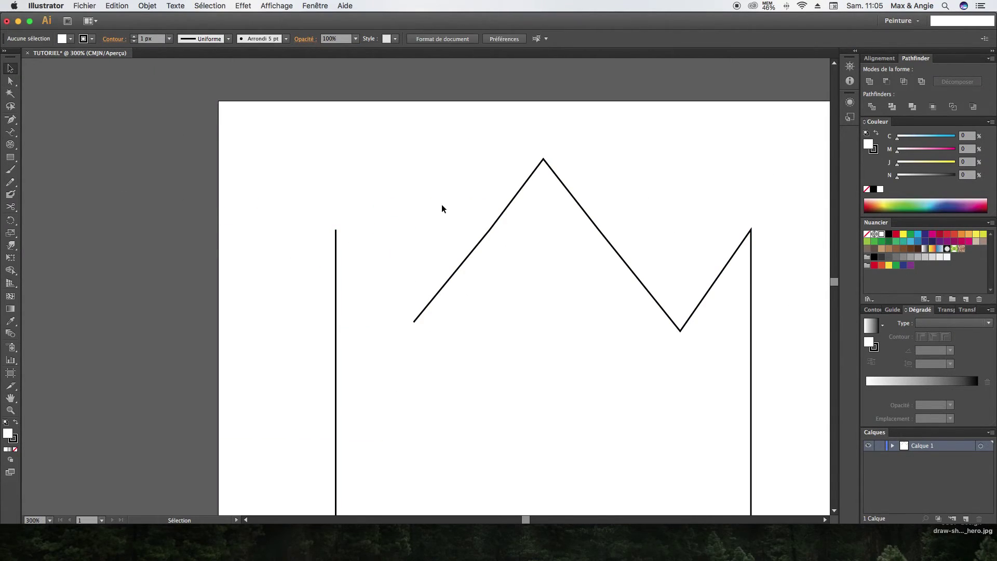
key(a)
key(super+j)
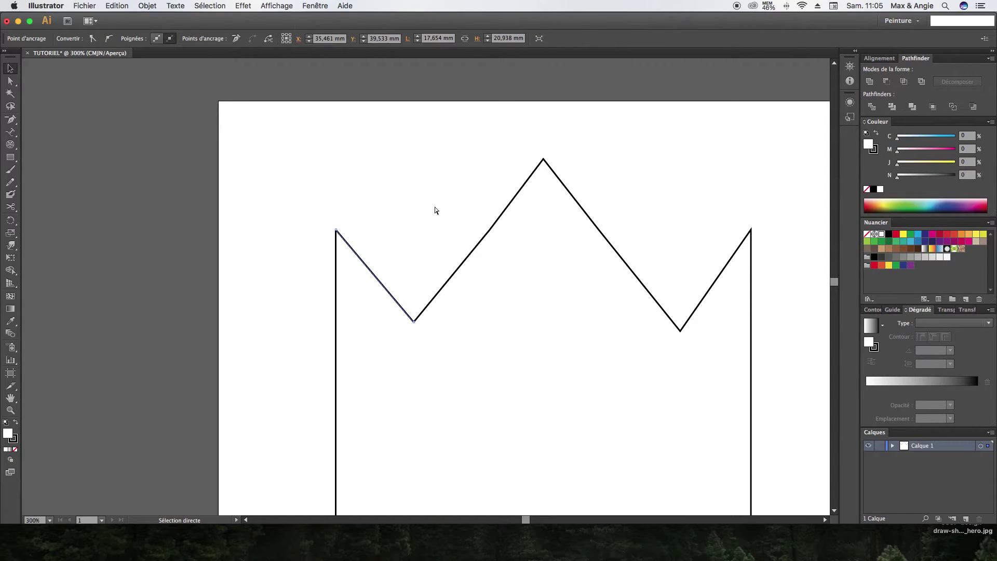
Close the crown's outline again and make short Knife cuts at the left valley and near the left tip.
key(super+plus)
key(super+plus)
click(10, 208)
drag(11, 209, 74, 234)
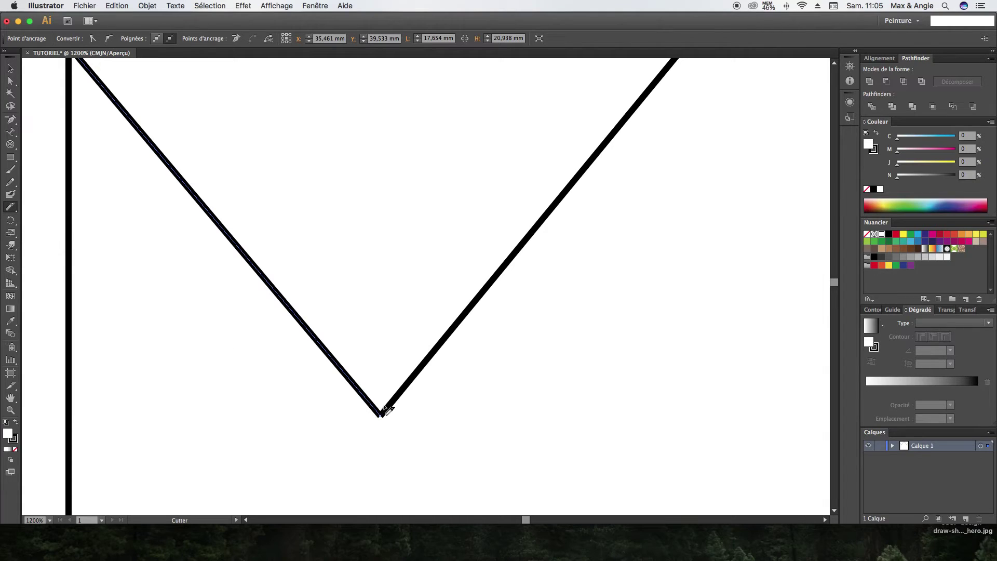
key(super+a)
key(super+j)
drag(383, 391, 384, 468)
key(space)
drag(247, 314, 358, 454)
key(space)
drag(185, 192, 273, 167)
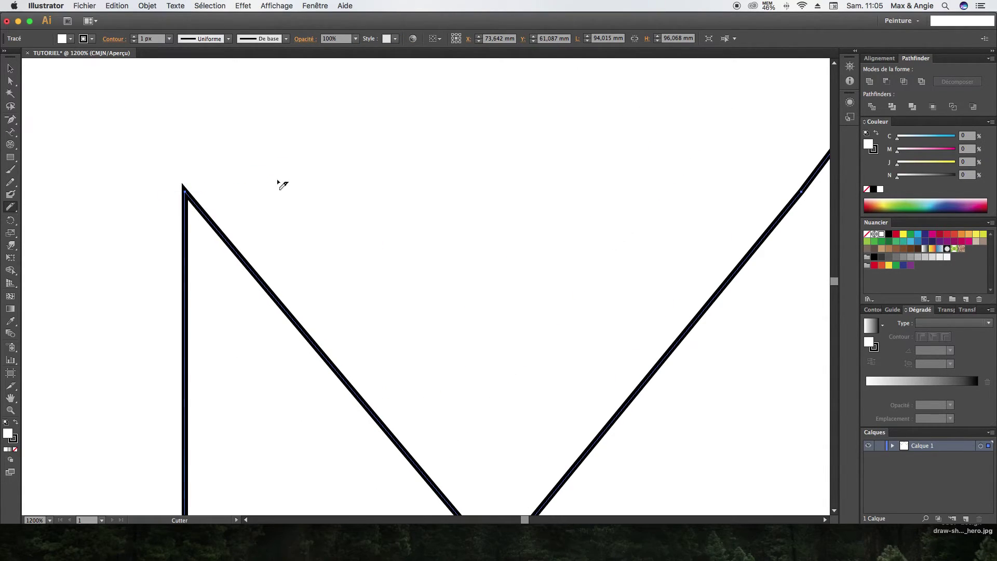
drag(286, 189, 287, 189)
Examine the Knife cuts at the crown's left tip and valley, and undo them.
click(10, 82)
click(139, 127)
click(225, 237)
scroll(336, 236, down, 5)
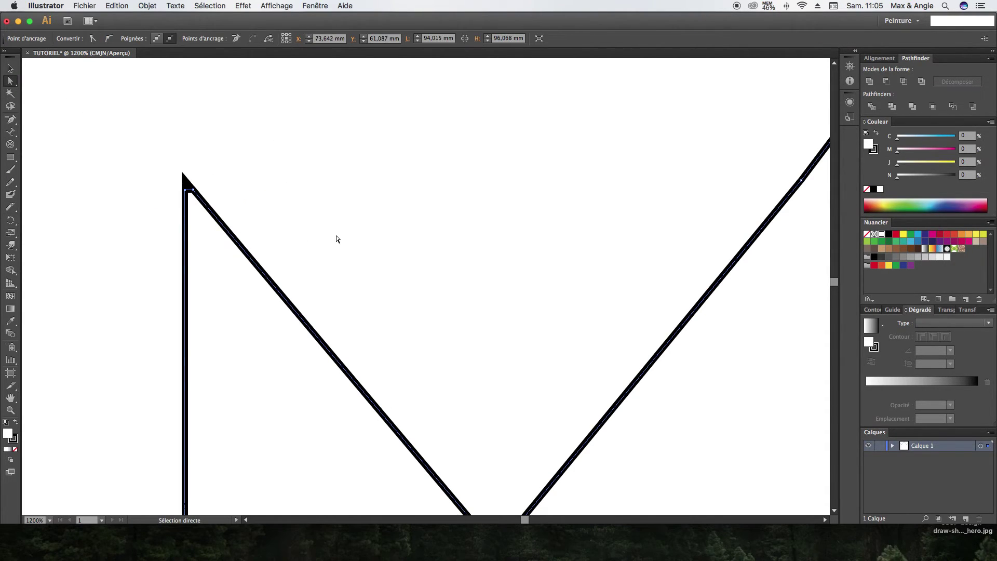
key(super+minus)
key(super+minus)
key(super+minus)
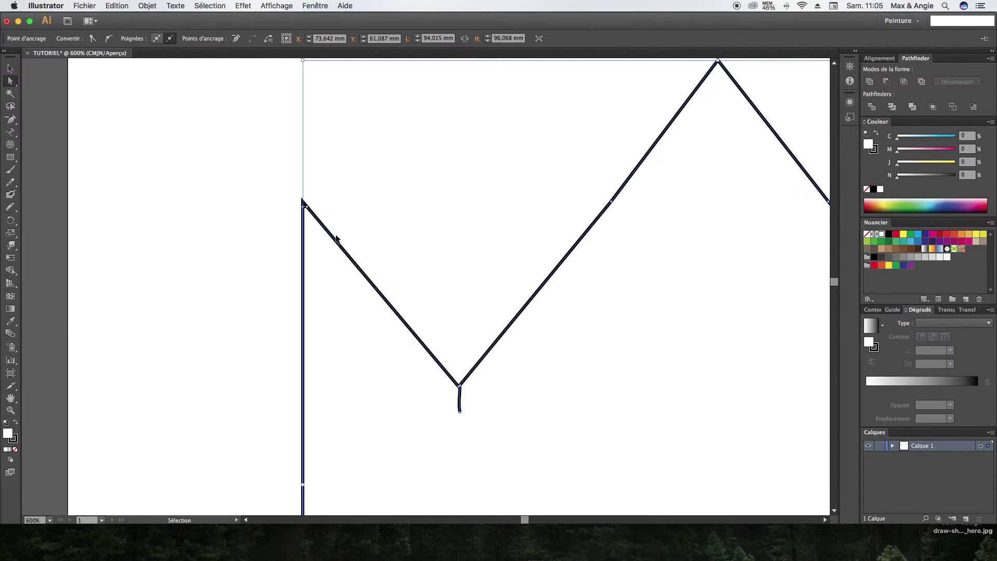
click(327, 237)
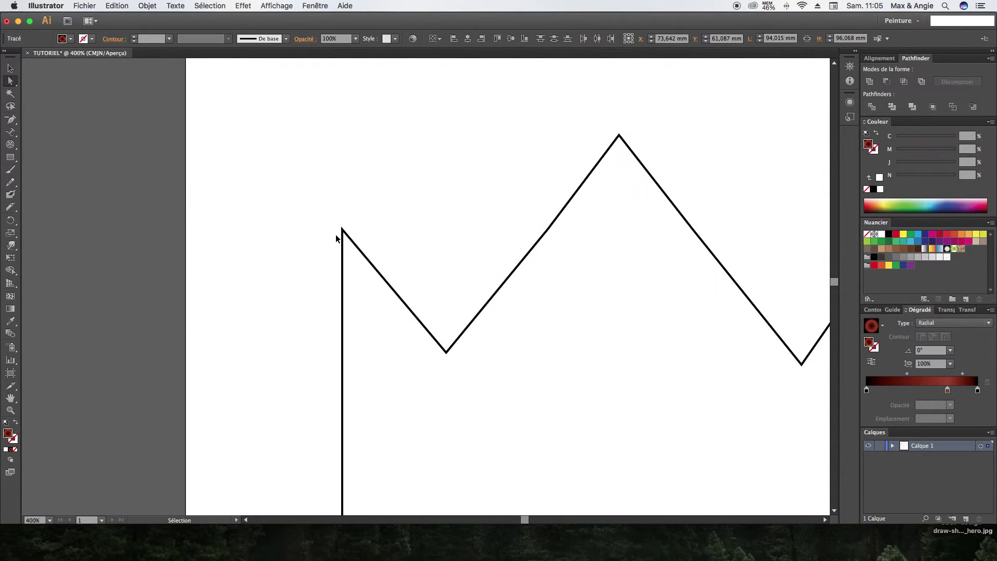
key(super+minus)
Fill the crown with the green swatch (C 100, M 0, J 100, N 0) and deselect it.
drag(263, 229, 49, 64)
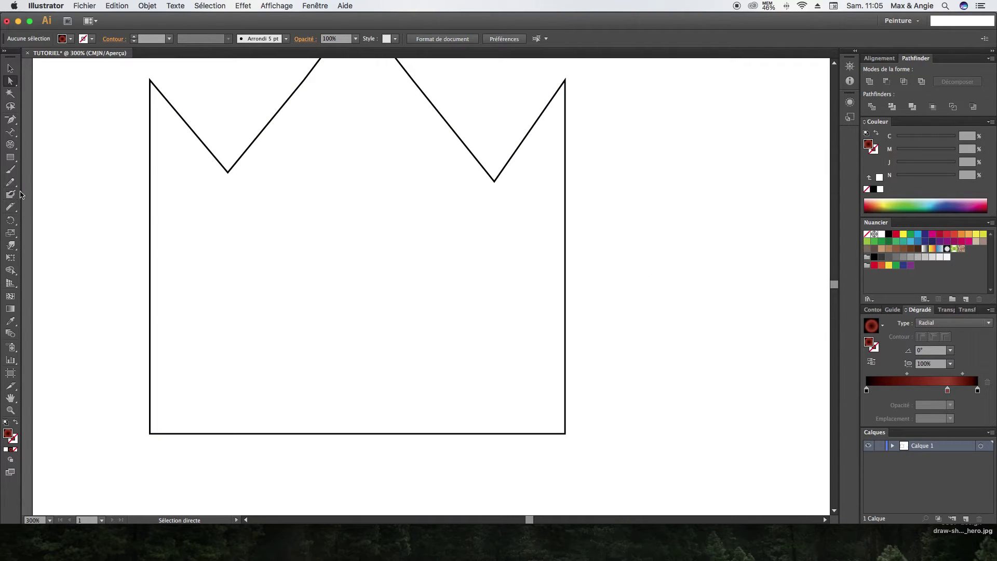
click(198, 138)
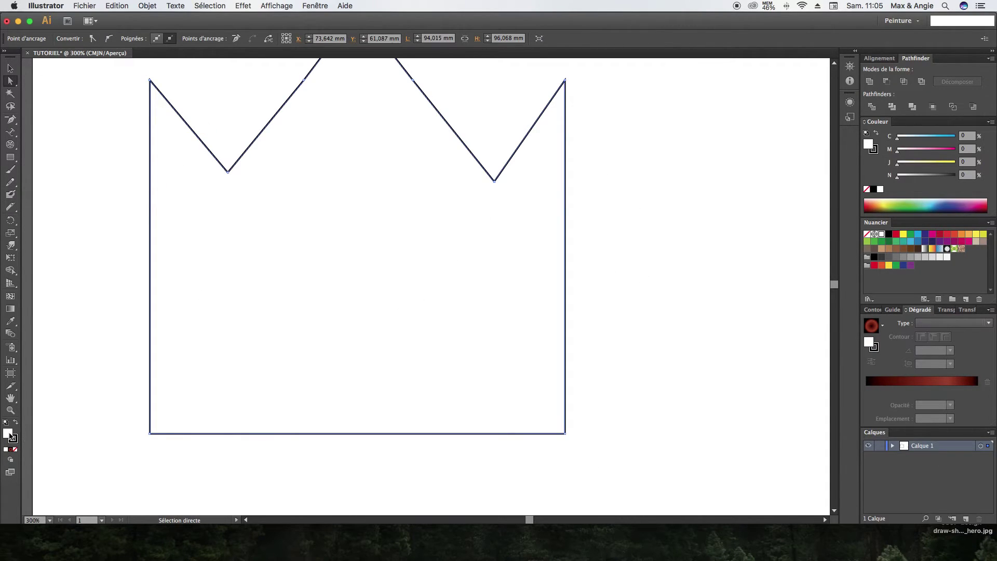
click(910, 234)
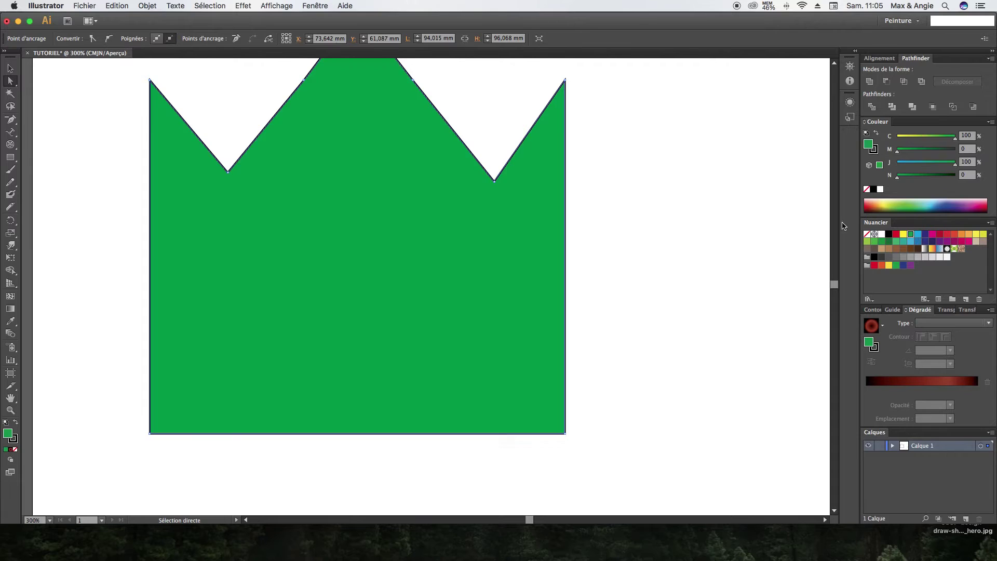
click(38, 98)
Cut a closed letter M outline freehand with the Knife inside the left half of the green crown.
drag(11, 119, 40, 121)
click(10, 207)
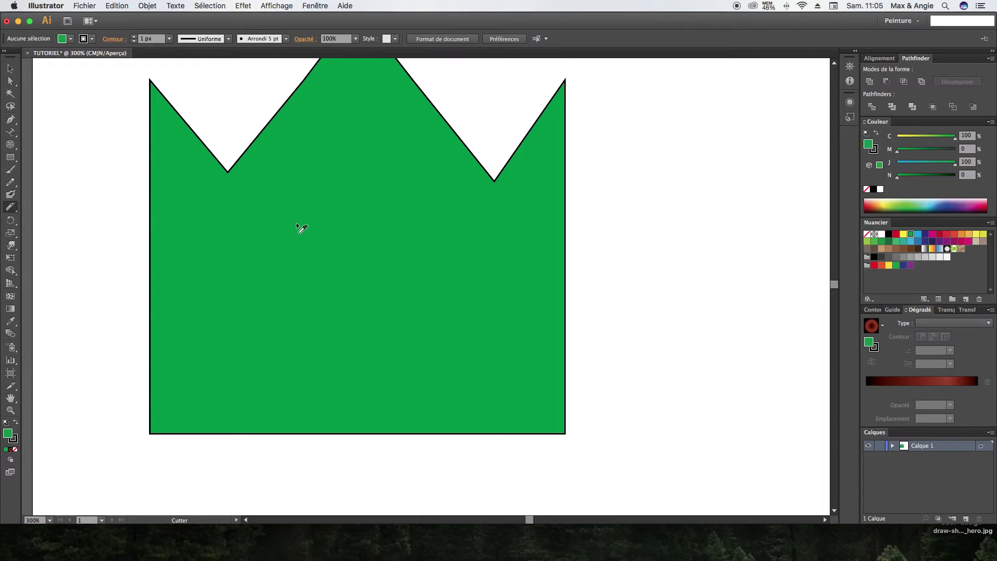
mouse_move(199, 218)
mouse_down()
mouse_move(203, 411)
mouse_move(244, 410)
mouse_move(246, 303)
mouse_move(278, 336)
mouse_move(314, 307)
mouse_move(319, 411)
mouse_move(352, 410)
mouse_move(345, 204)
mouse_move(294, 204)
mouse_move(274, 284)
mouse_move(254, 200)
mouse_move(198, 220)
mouse_up()
click(10, 69)
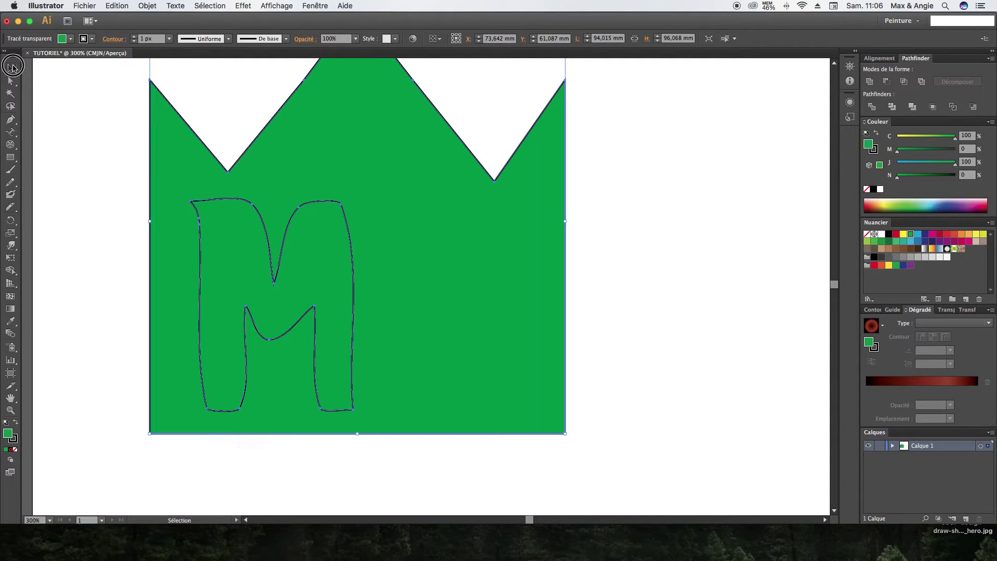
Try to move the cut M shape out to the right of the crown with Selection and Direct Selection, undoing each move.
click(62, 110)
drag(254, 278, 651, 230)
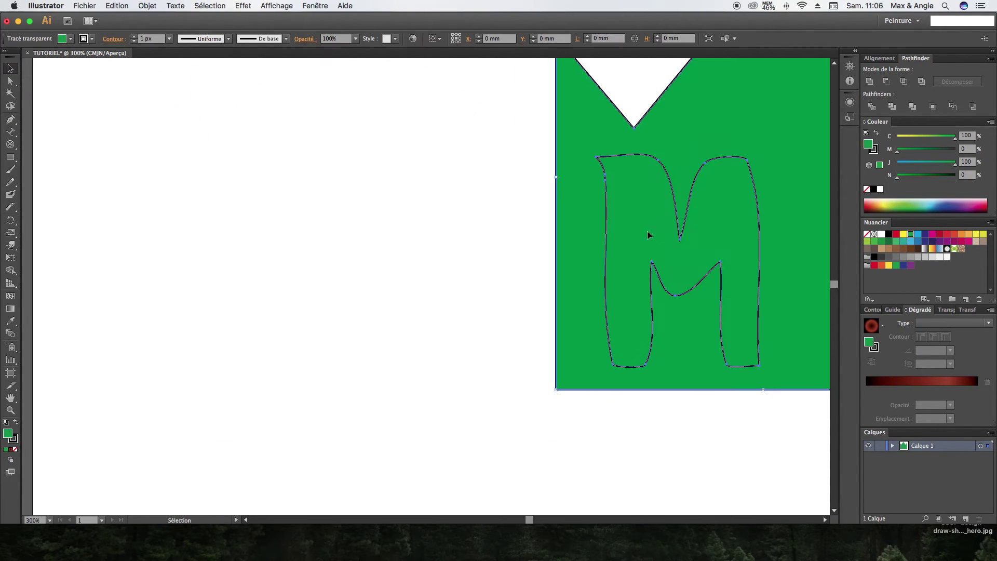
key(super+z)
click(11, 81)
click(66, 129)
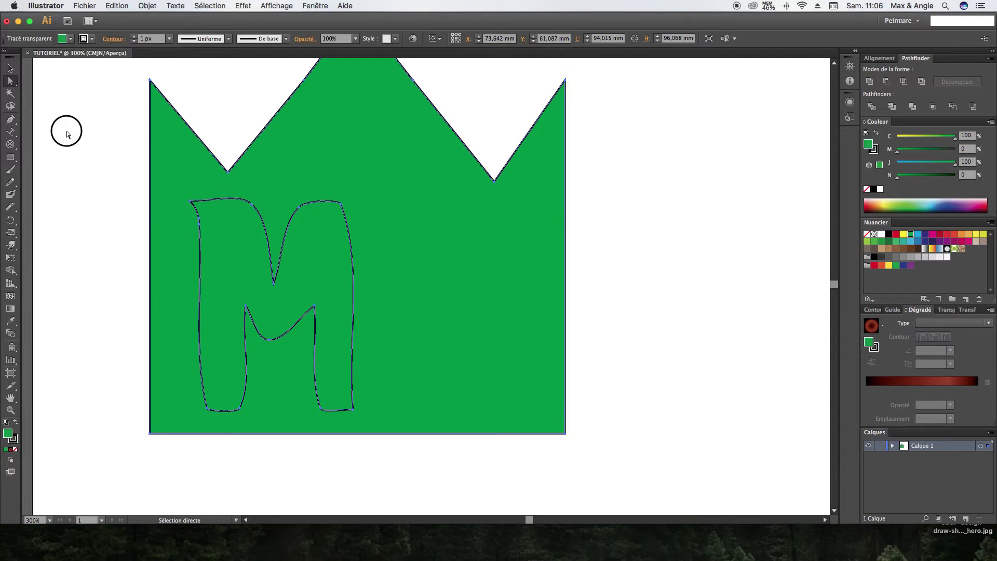
drag(258, 272, 657, 244)
key(super+z)
Try to shift the upper edge of the M outline with Direct Selection, and undo it.
click(89, 88)
click(228, 212)
drag(234, 203, 266, 217)
key(super+z)
Delete path segments at the upper-left edge of the M outline, and undo the last deletion.
click(10, 68)
click(39, 107)
click(10, 81)
click(204, 200)
key(BackSpace)
click(204, 202)
click(219, 214)
key(BackSpace)
key(super+z)
Delete the M outline, undo the deletion, move its path to the right of the crown and deselect it.
click(14, 83)
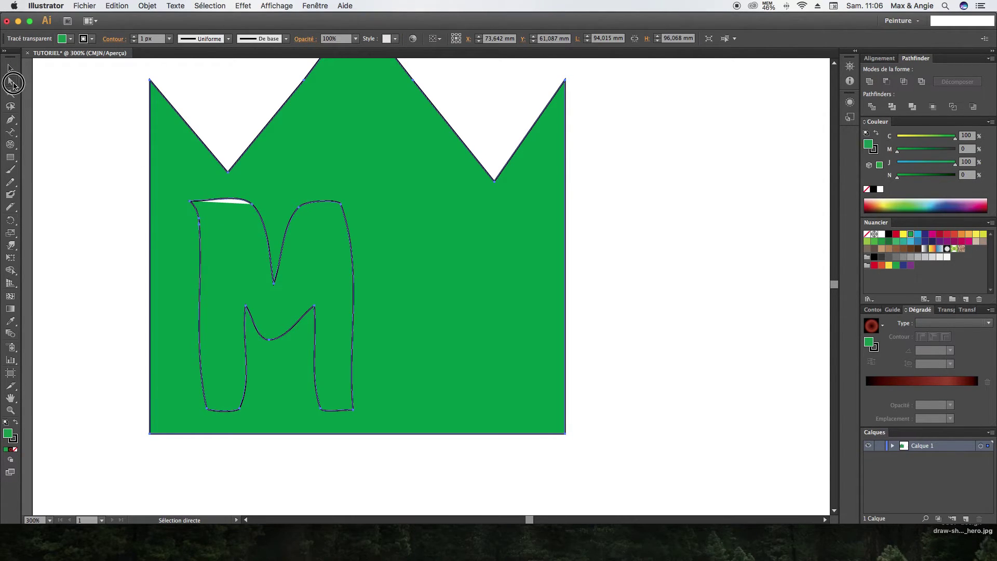
click(135, 173)
click(276, 280)
key(BackSpace)
key(BackSpace)
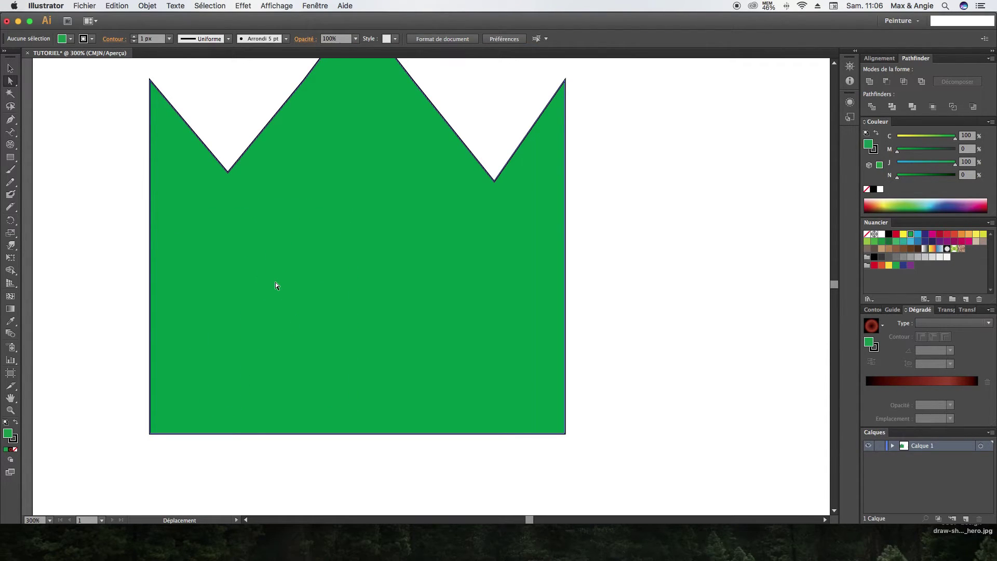
key(super+z)
drag(276, 282, 686, 269)
click(685, 140)
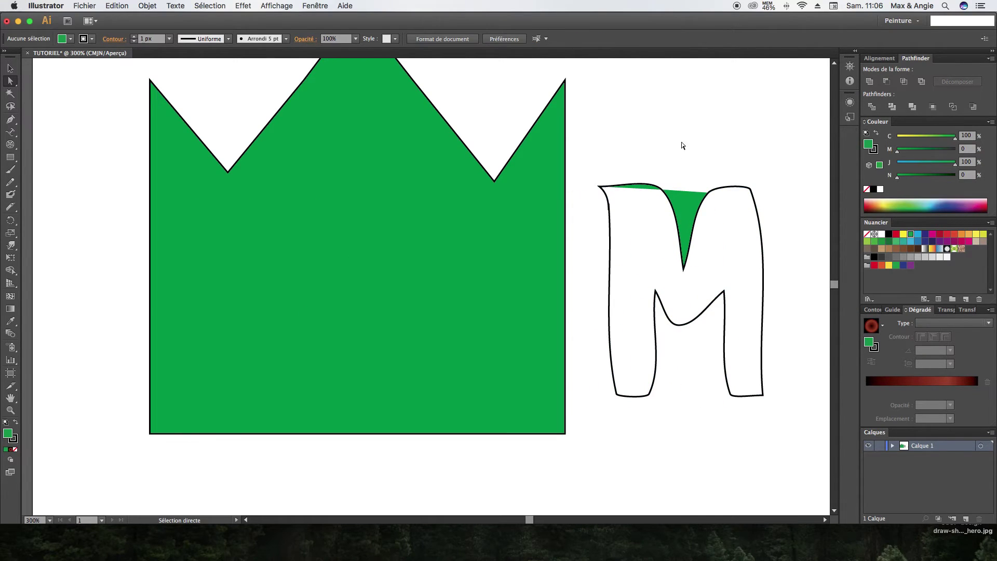
Select the crown and M path and make one slanted Knife cut across both, rising from lower left to upper right.
click(691, 207)
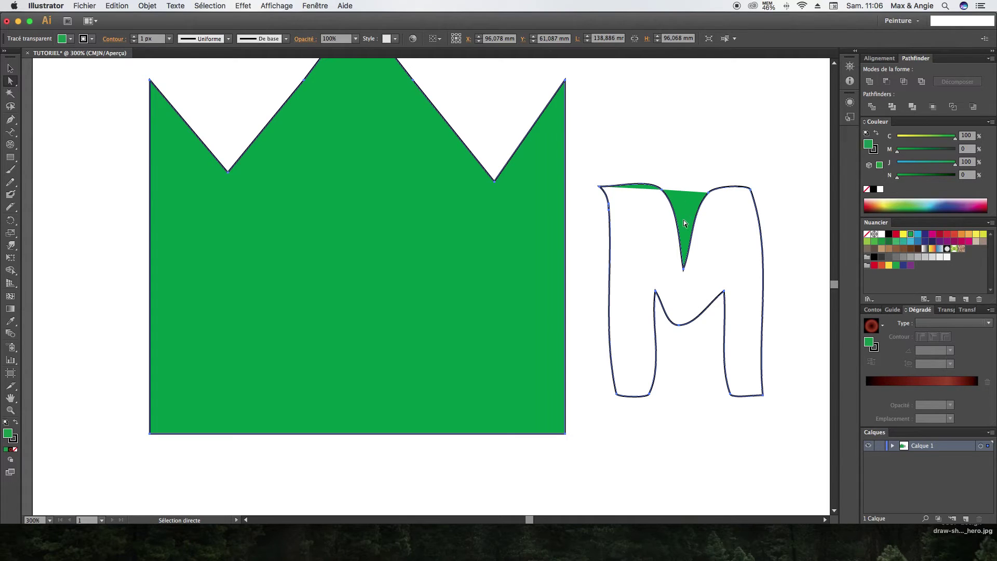
click(10, 206)
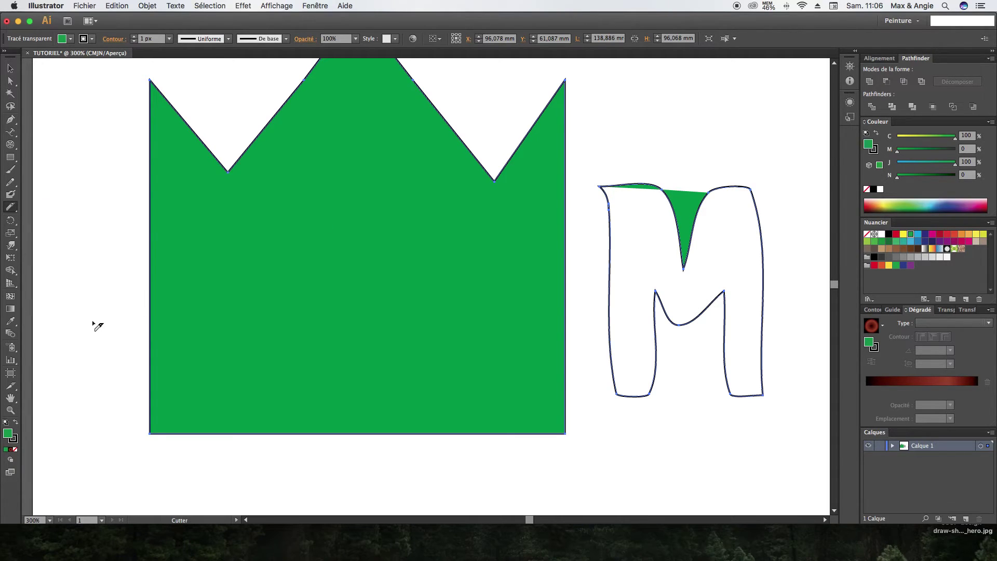
drag(86, 350, 722, 221)
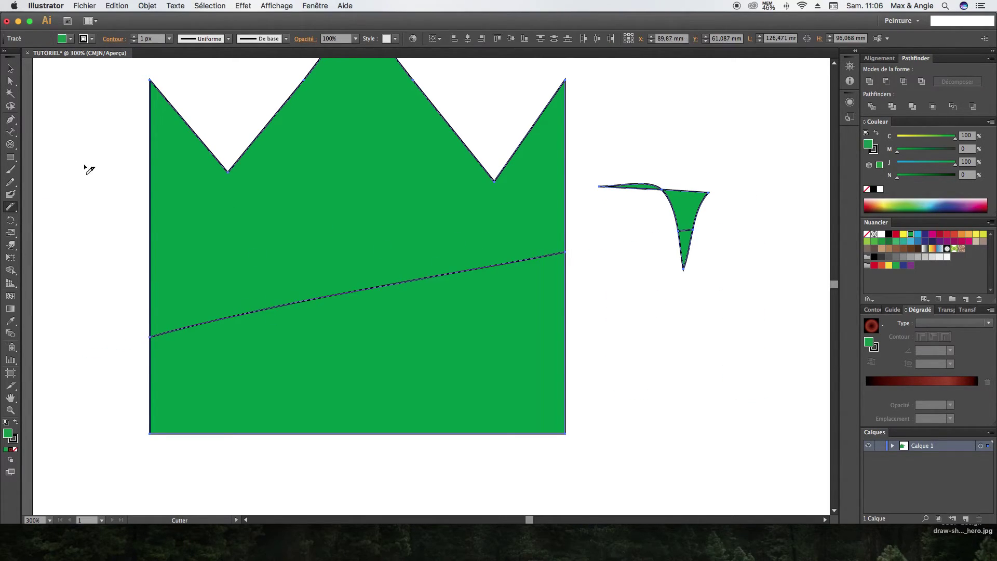
Delete the part of the crown below the slanted Knife cut.
click(10, 81)
click(644, 322)
click(483, 322)
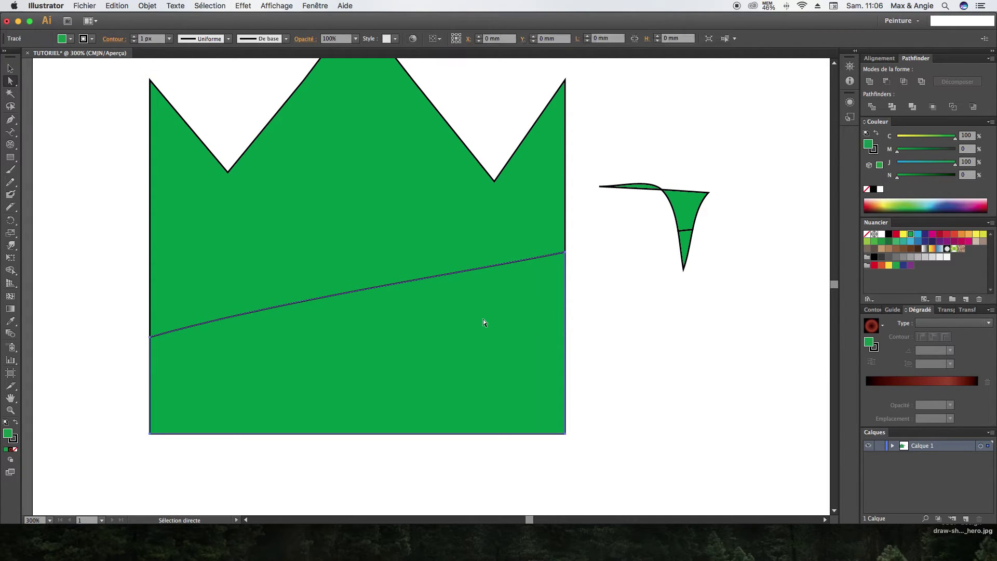
key(Delete)
scroll(483, 322, up, 2)
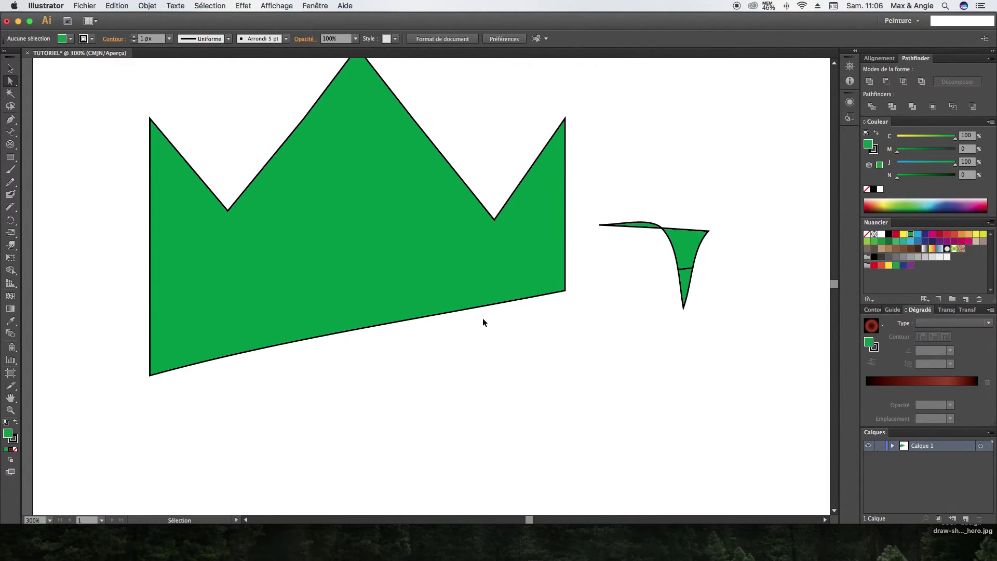
key(super+minus)
key(super+minus)
Undo the knife cuts and the green fill, back to the unfilled crown.
key(super+z)
key(super+z)
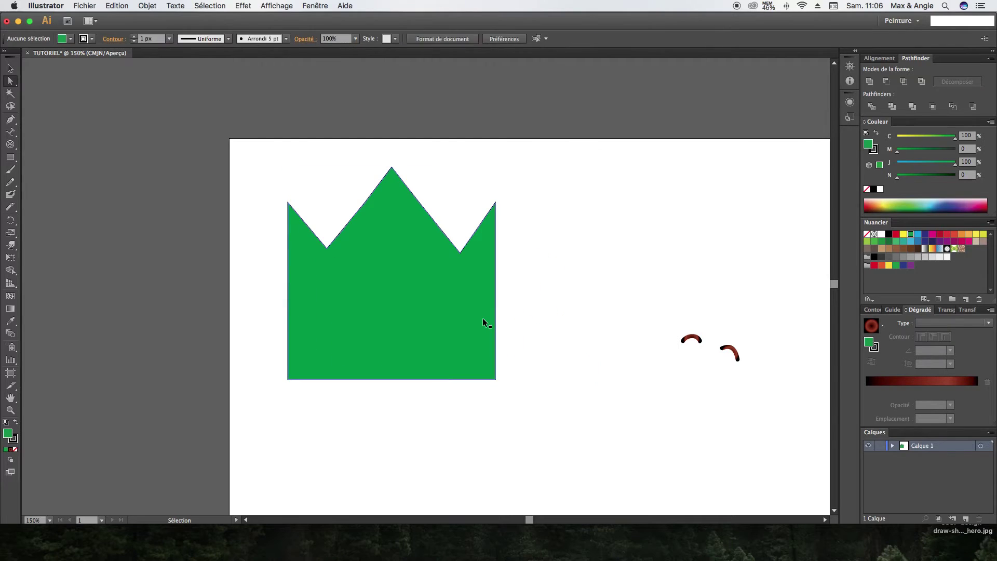
key(super+z)
key(super+z)
key(super+z)
Delete the leftover brush strokes to the right of and below the crown.
drag(569, 321, 810, 504)
key(Delete)
drag(414, 460, 729, 554)
key(Delete)
key(Delete)
Try short Eraser strokes at the unfilled crown's left valley, undoing the first one.
click(15, 210)
click(59, 207)
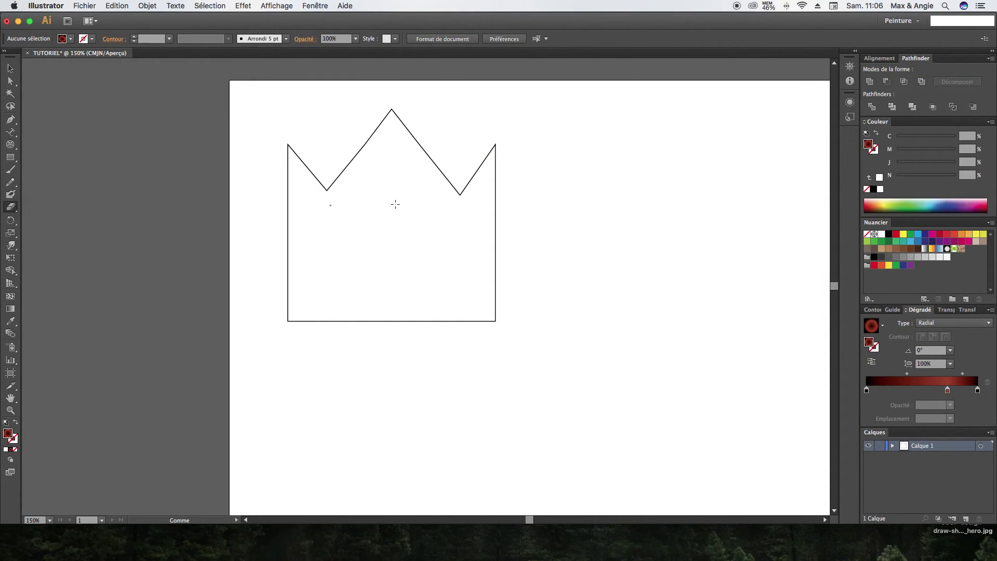
drag(346, 167, 367, 285)
key(super+z)
drag(340, 163, 348, 179)
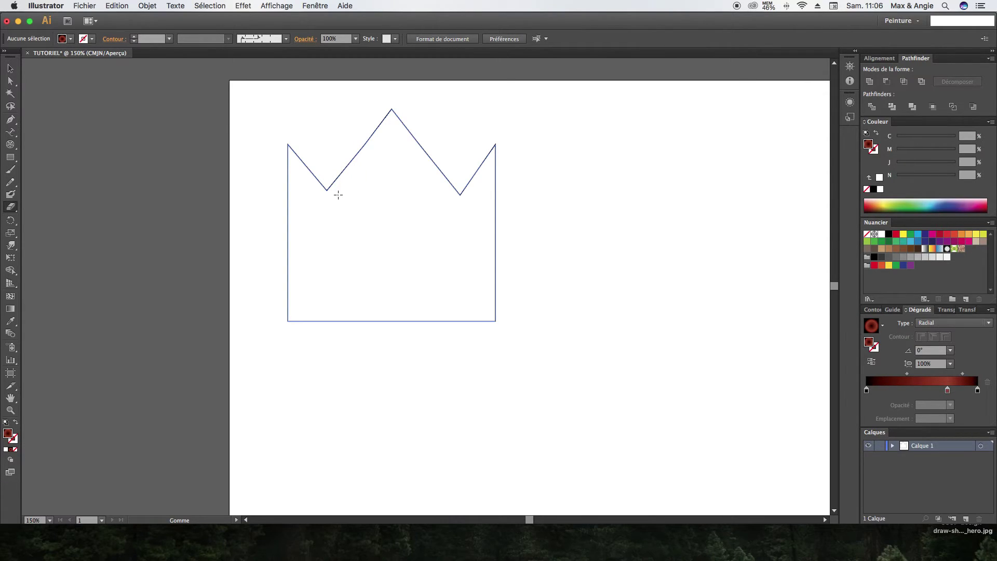
Select the crown and fill it with the green swatch (C 100, M 0, J 100, N 0).
click(11, 68)
key(super+a)
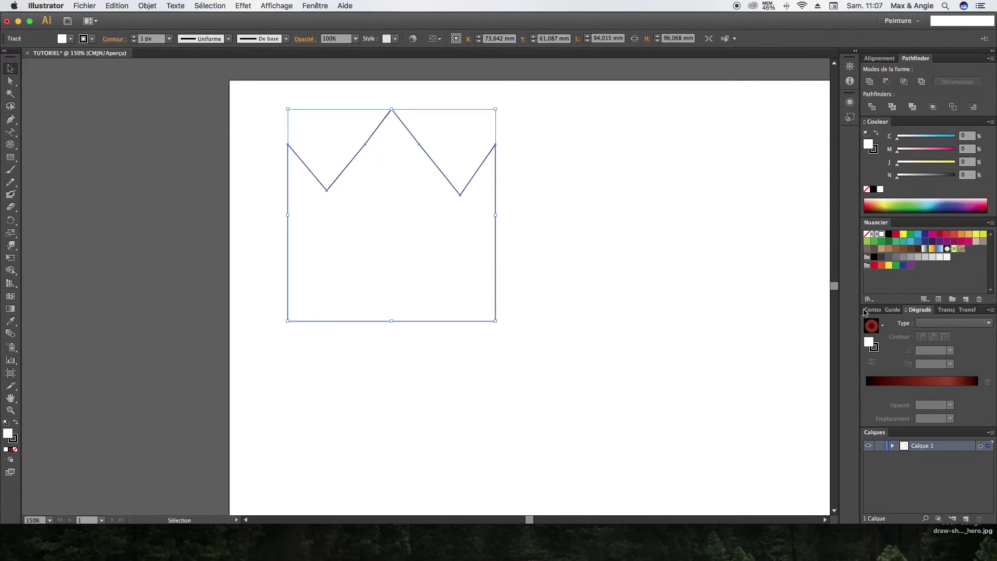
click(911, 234)
Draw a small closed four-sided shape inside the crown, between its two valleys, with the Pen tool.
key(shift+e)
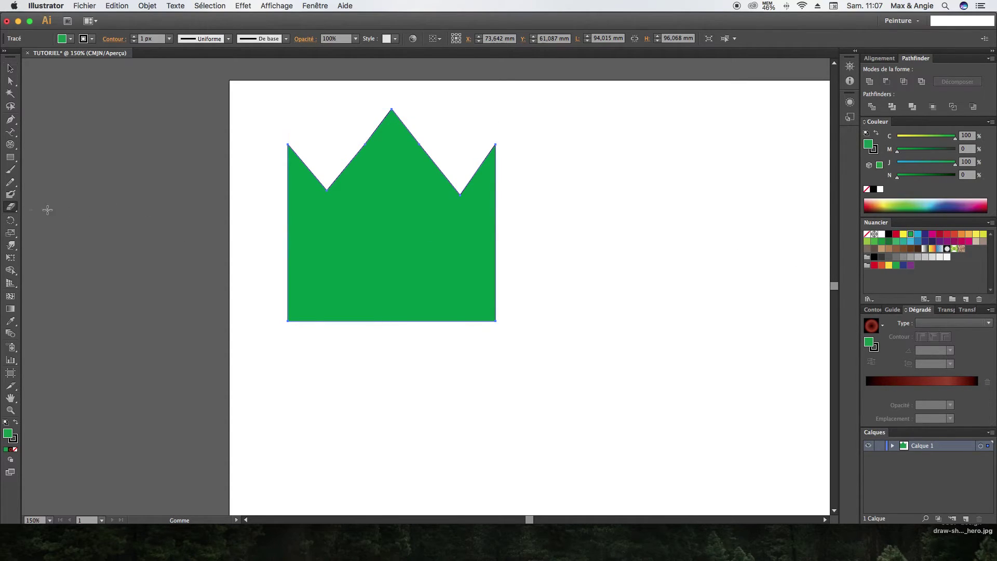
key(super+plus)
key(super+plus)
key(super+plus)
key(super+plus)
key(space)
drag(173, 178, 347, 464)
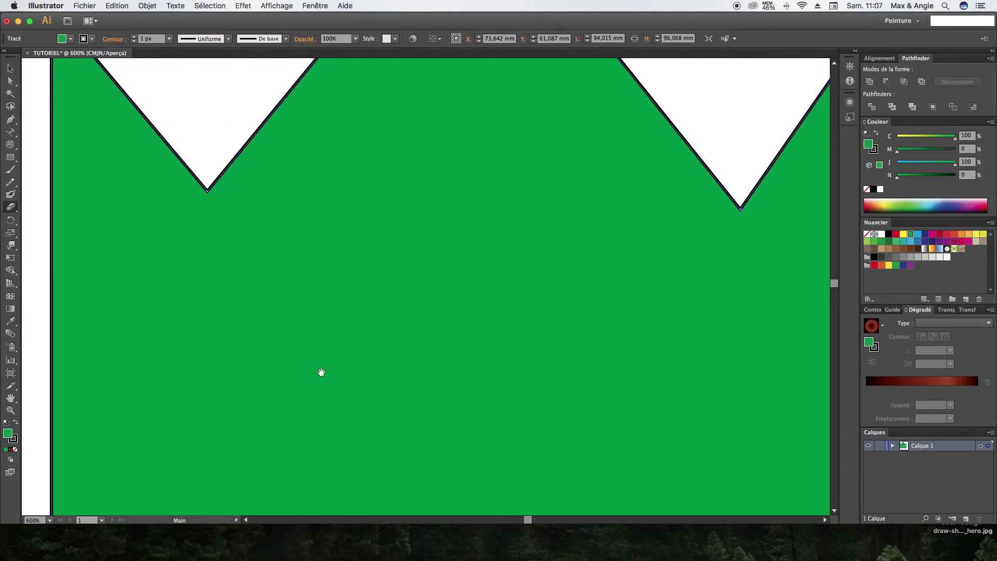
drag(207, 206, 201, 307)
key(p)
click(398, 344)
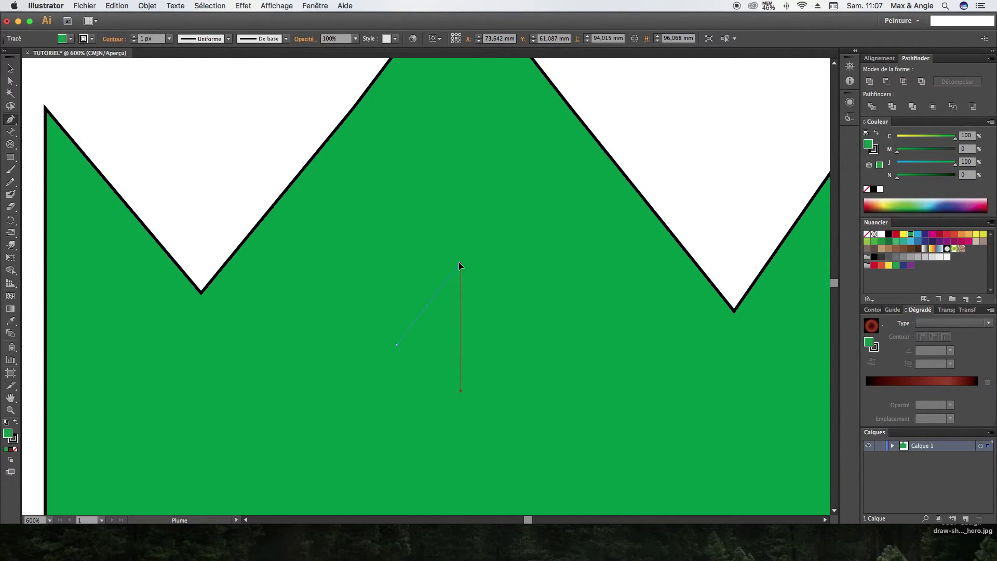
click(460, 262)
click(336, 220)
click(329, 310)
click(398, 344)
Draw a closed triangle about 7.7 × 8.9 mm overlapping the upper part of the four-sided shape with the Pen tool.
click(389, 199)
click(372, 278)
click(440, 278)
click(389, 200)
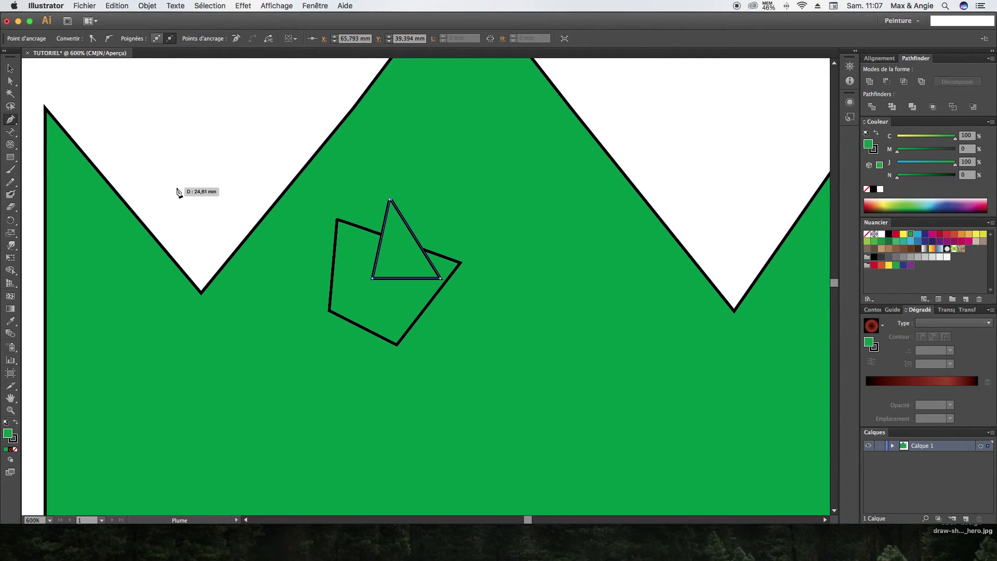
Erase along the selected triangle's lower edge with repeated Eraser strokes.
click(10, 206)
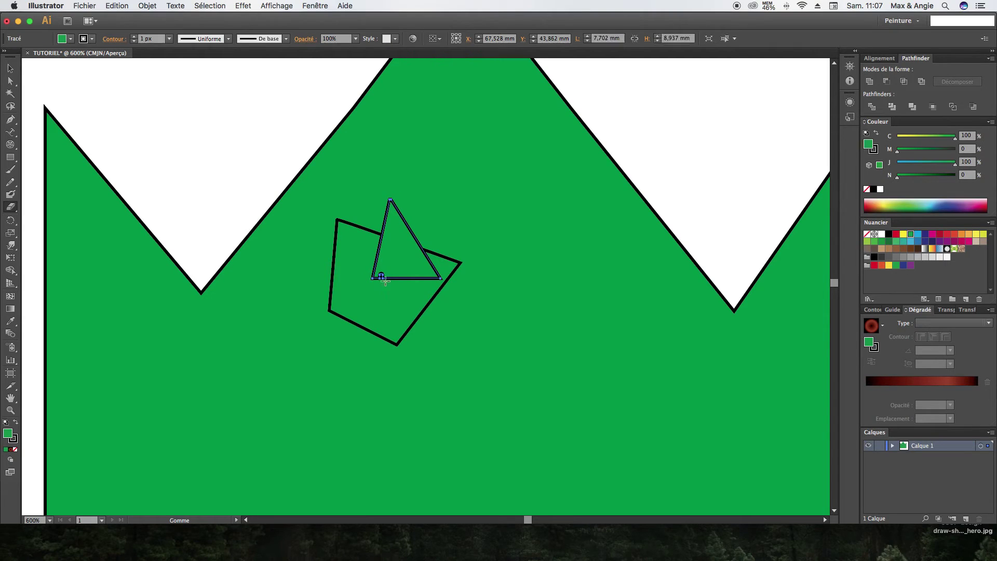
drag(372, 277, 459, 278)
drag(377, 276, 447, 277)
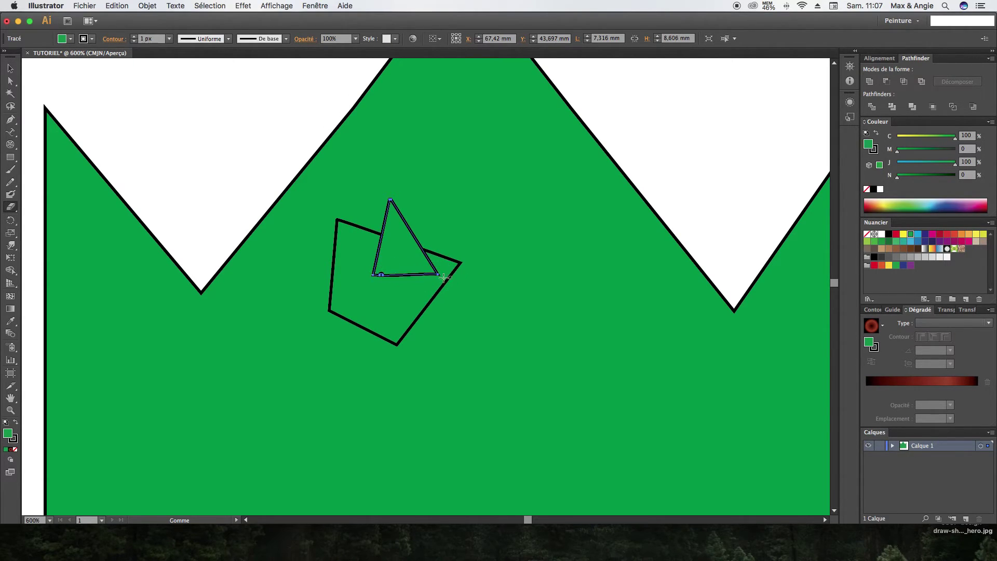
drag(372, 276, 452, 273)
drag(372, 272, 453, 273)
Select the triangle and the four-sided shape inside the crown and delete both.
key(super+minus)
key(super+minus)
key(super+minus)
click(5, 66)
click(54, 112)
click(426, 276)
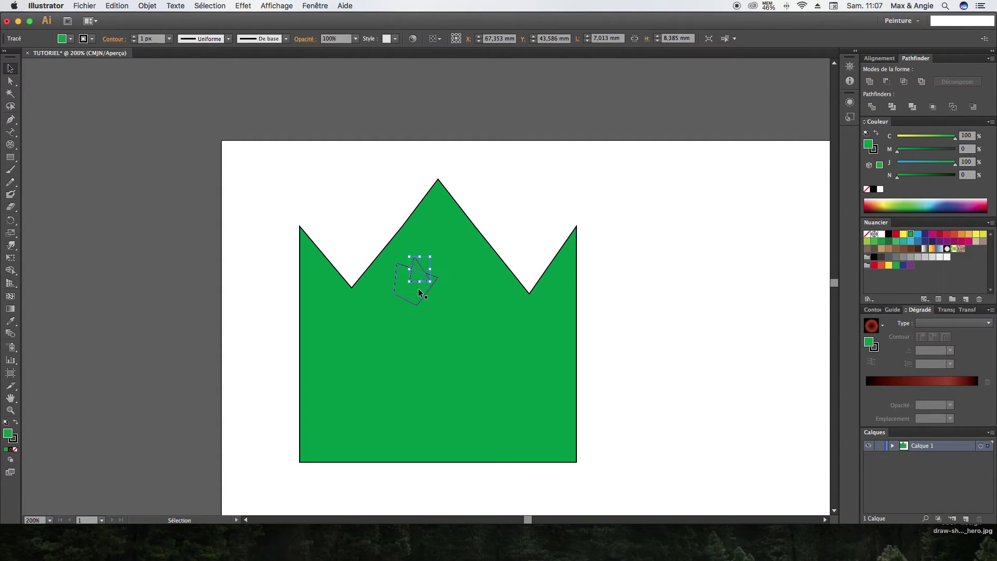
shift+click(418, 290)
key(Delete)
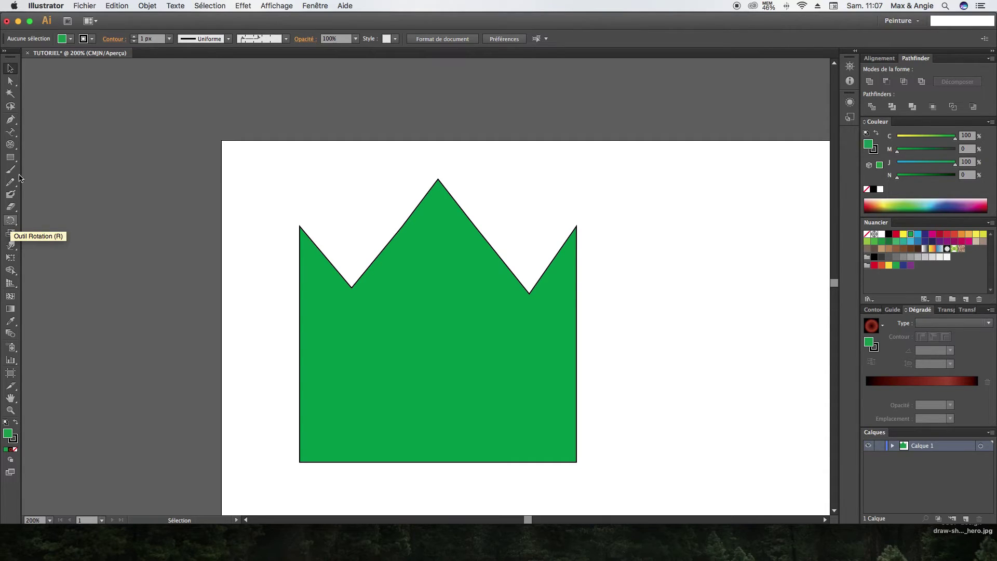
Try rotating the crown clockwise by its bounding box's upper-right corner, and undo the rotation.
click(434, 336)
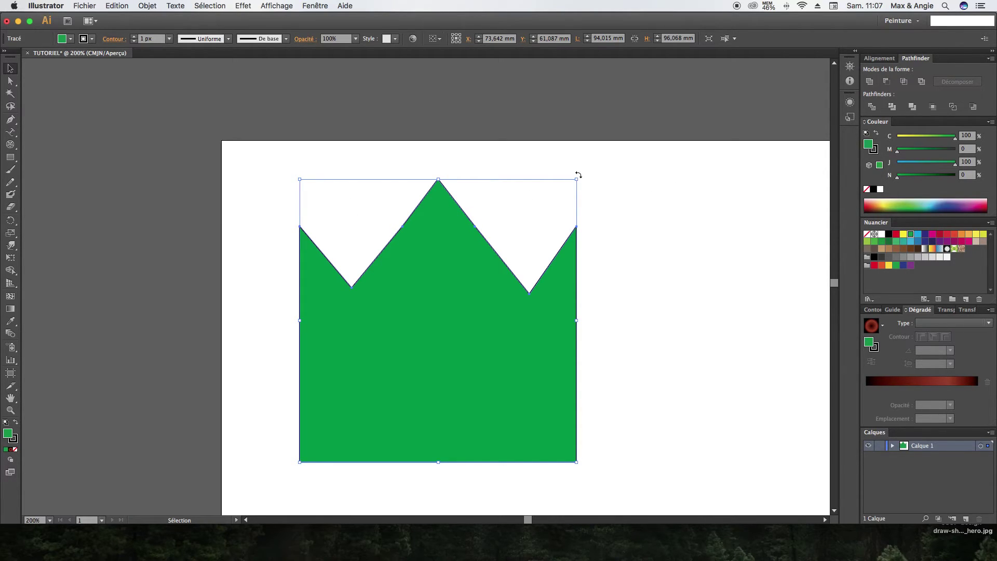
drag(578, 175, 633, 261)
key(super+z)
Place the Rotate tool's pivot in the crown's lower middle and apply the rotation at 0°.
key(super+minus)
key(space)
drag(147, 252, 32, 146)
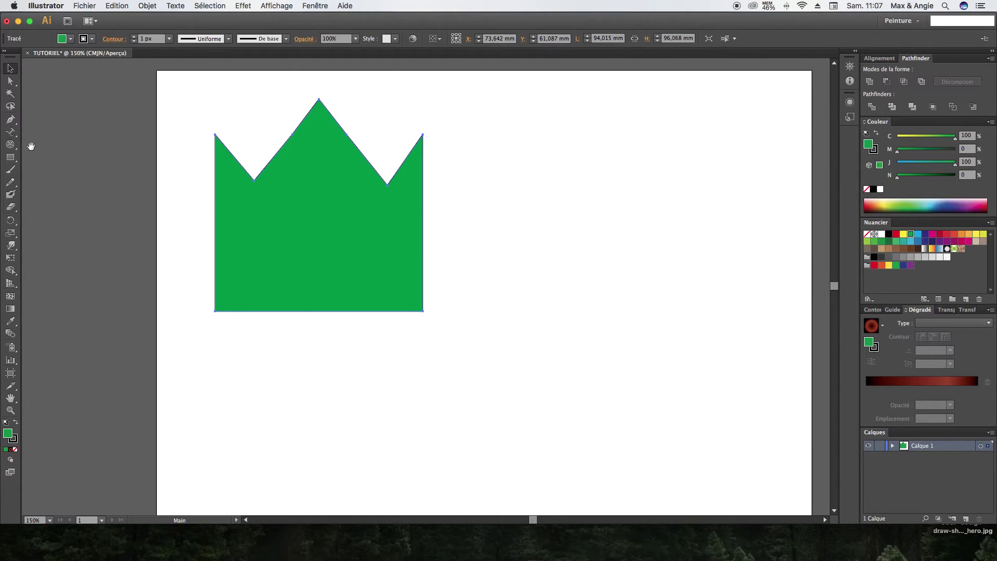
click(11, 222)
alt+click(319, 267)
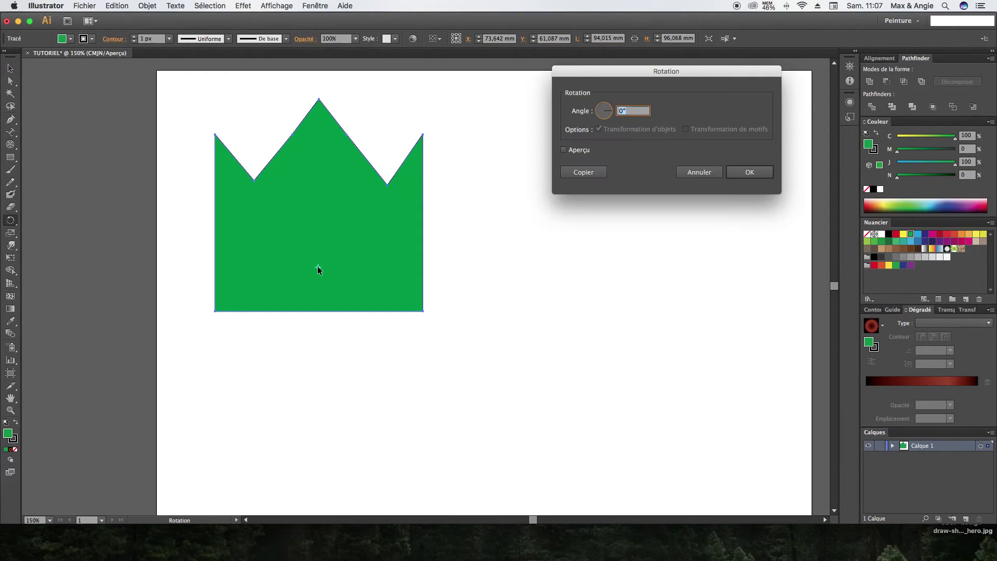
click(734, 175)
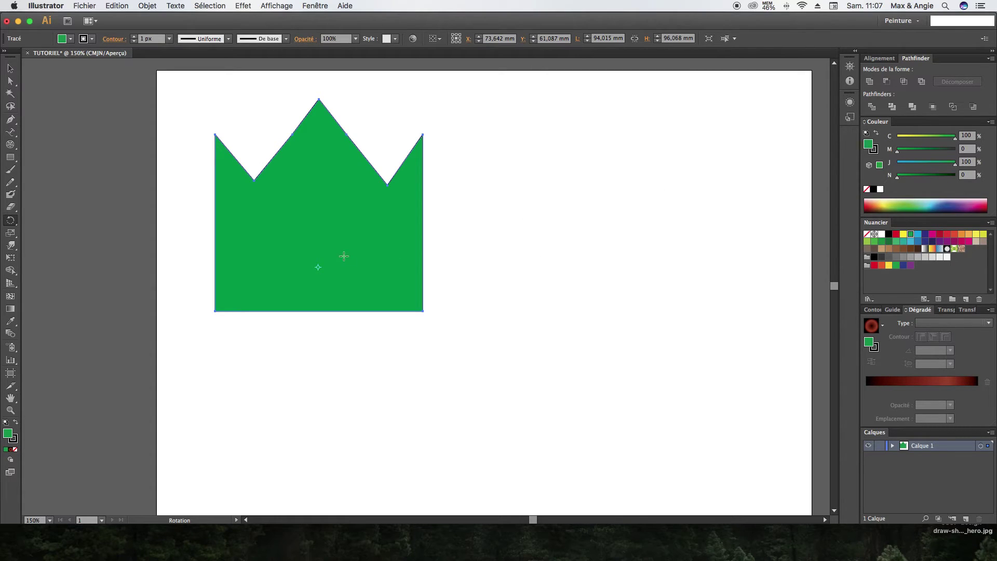
Try rotating the crown with the Selection tool's bounding box again, and undo it.
click(12, 69)
drag(428, 98, 556, 54)
key(super+z)
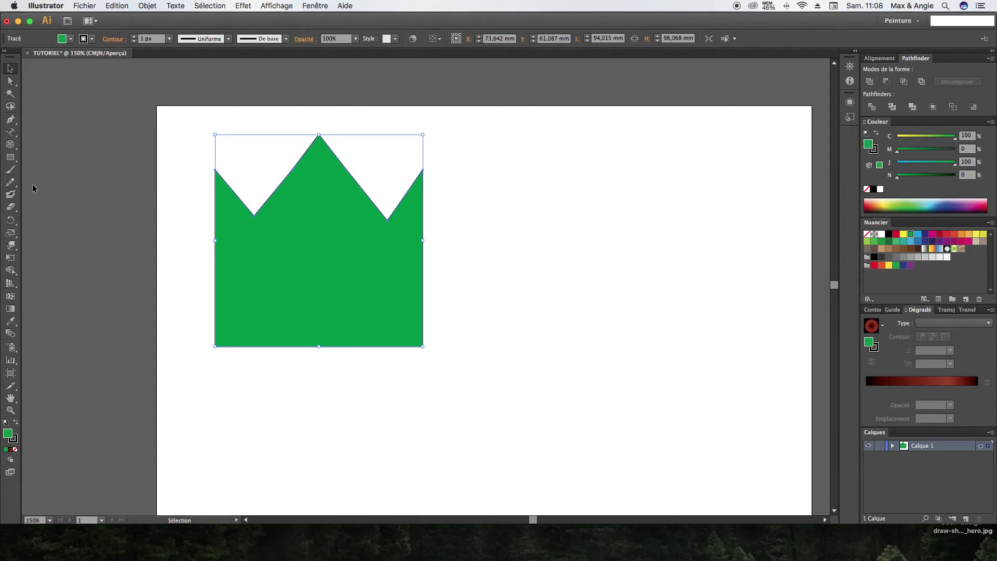
Apply 0° rotations with the pivot at the crown's lower-right corner and on its right edge just above that corner.
click(10, 220)
alt+click(423, 347)
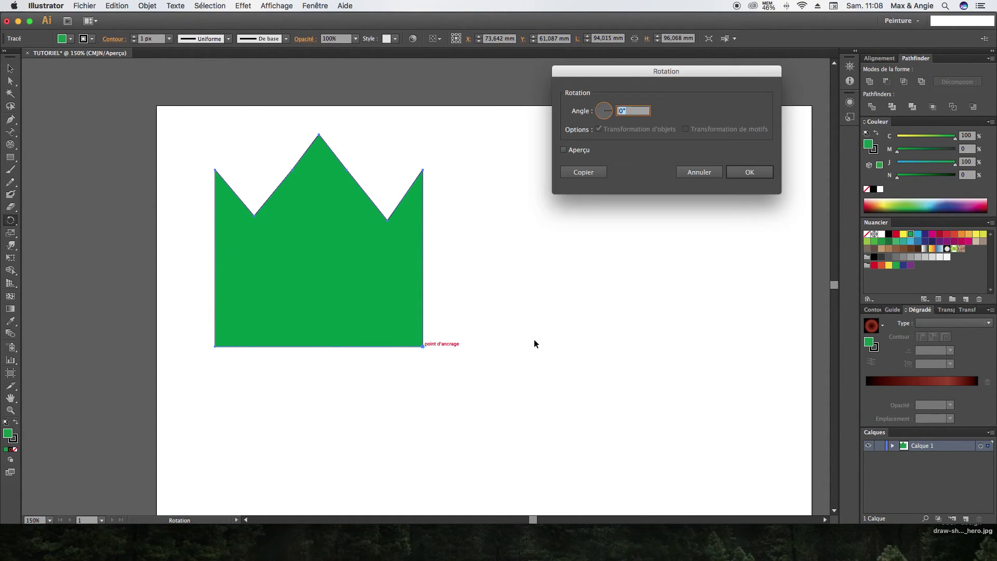
click(749, 172)
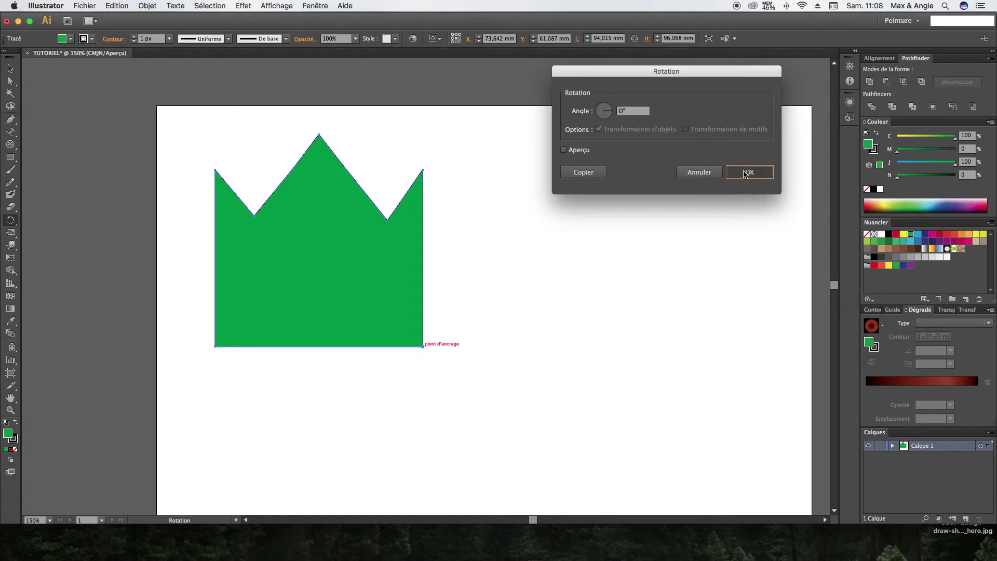
alt+click(422, 332)
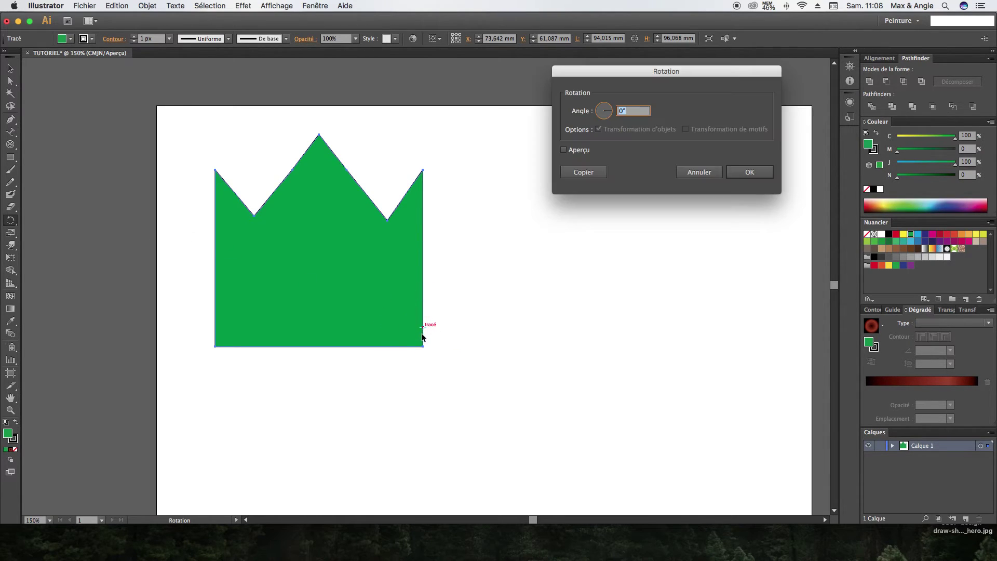
click(749, 172)
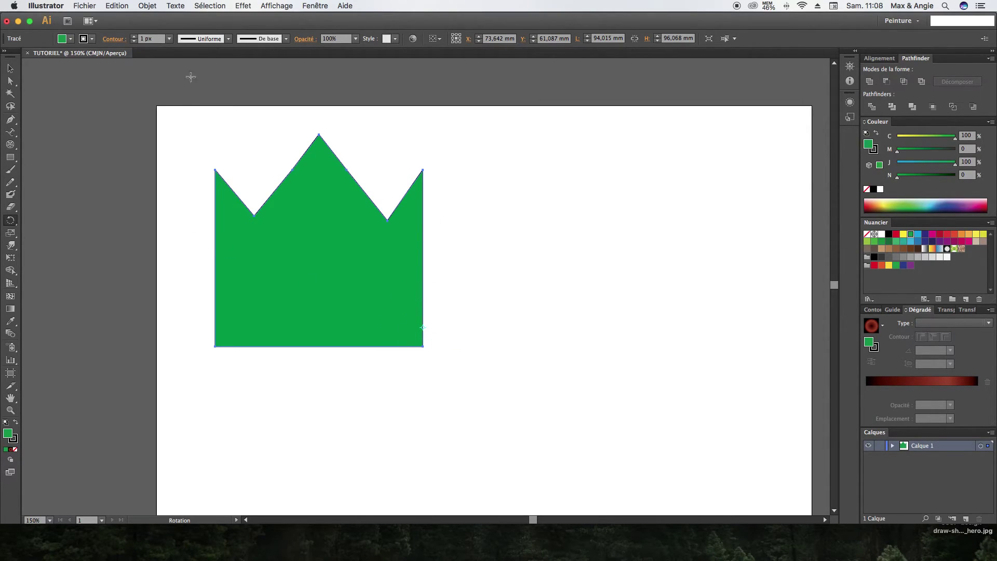
Try another Selection tool rotation from the upper-right corner of the crown's bounding box, and undo it.
click(9, 71)
drag(426, 131, 482, 179)
key(super+z)
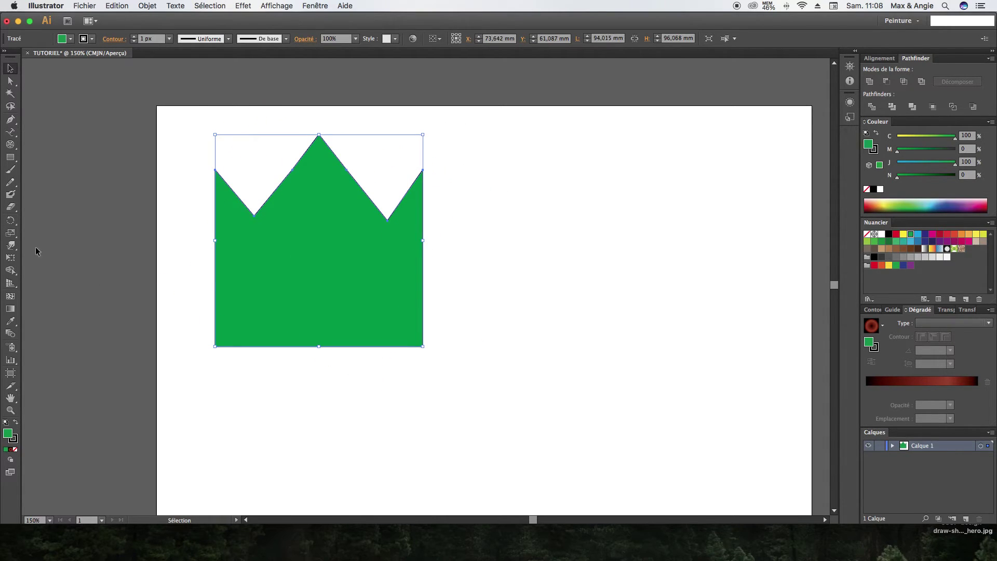
Try rotating the crown freehand with the Rotate tool from its centre, and undo the change.
drag(10, 220, 51, 217)
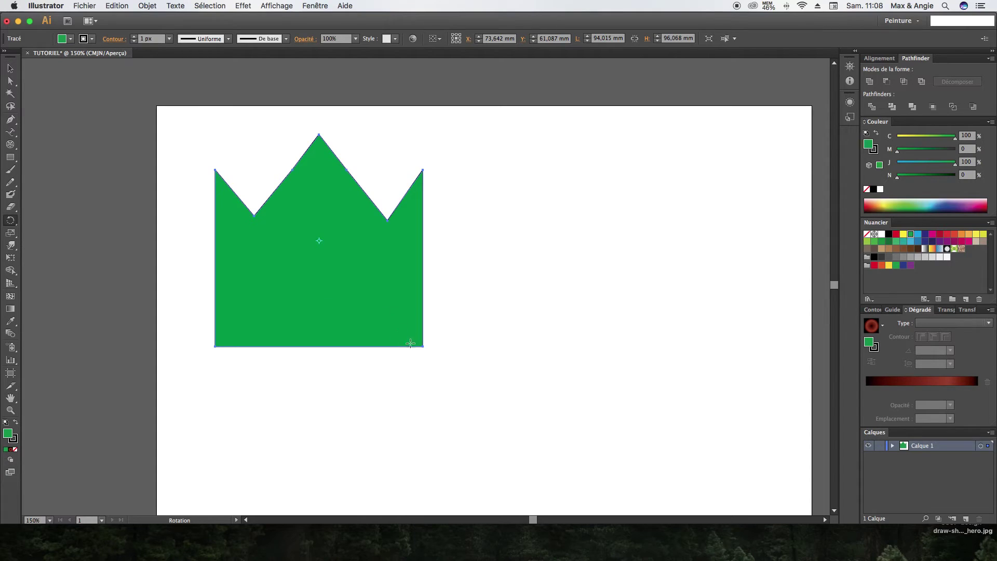
drag(318, 240, 345, 279)
key(super+z)
Copy the crown in place twice at a 0° rotation, with the pivot just below its centre and further toward its lower left.
key(a)
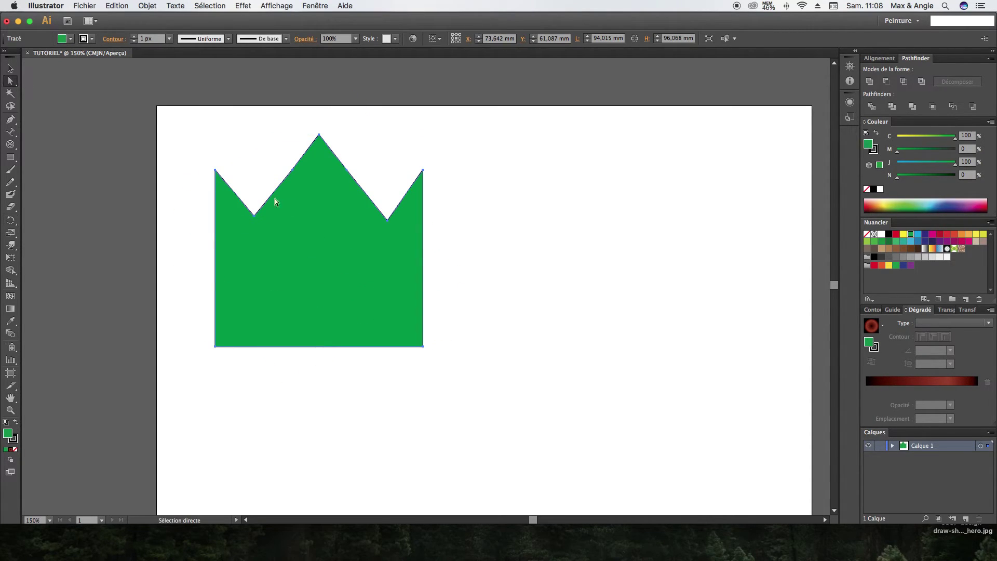
drag(10, 220, 86, 220)
alt+click(304, 263)
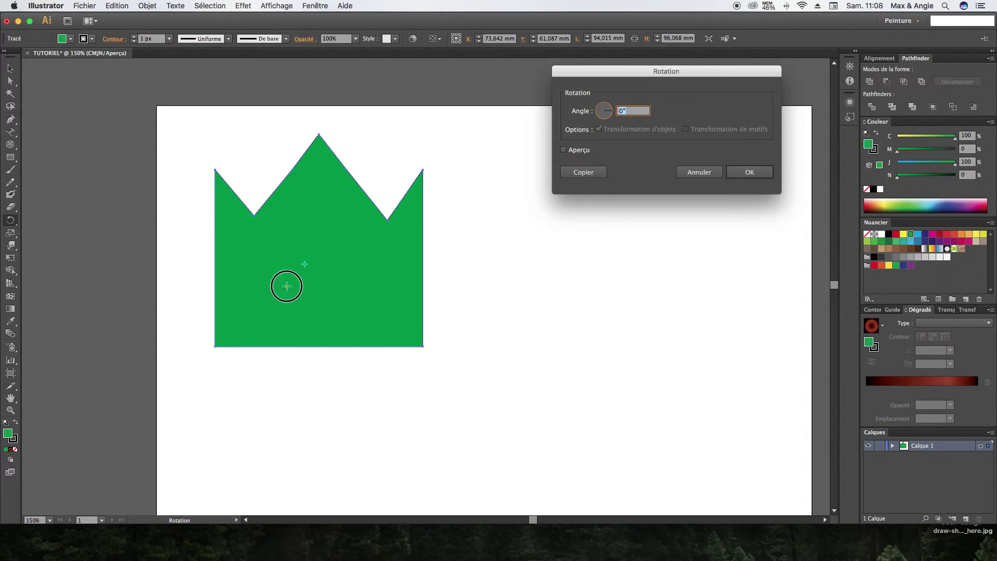
click(566, 170)
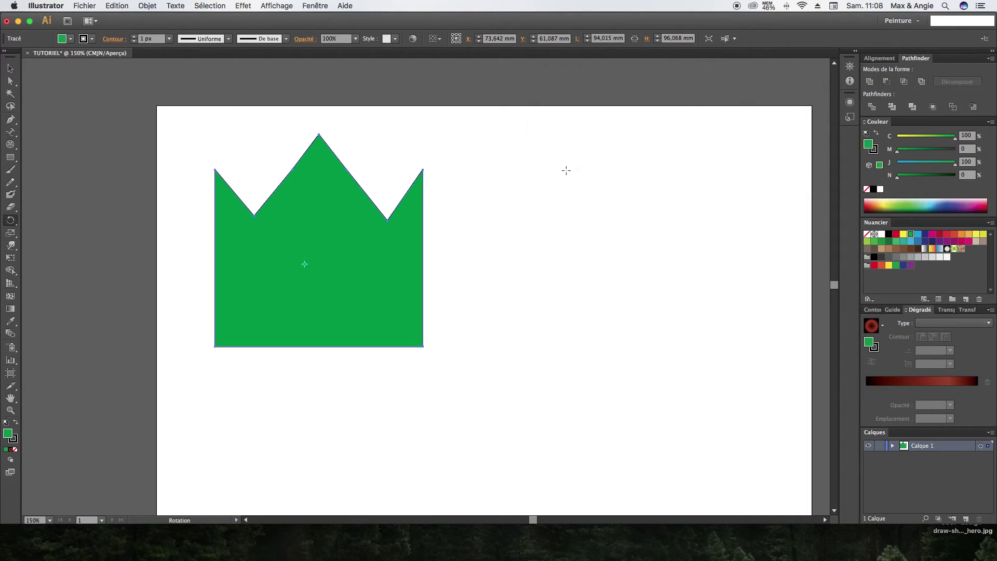
alt+click(276, 296)
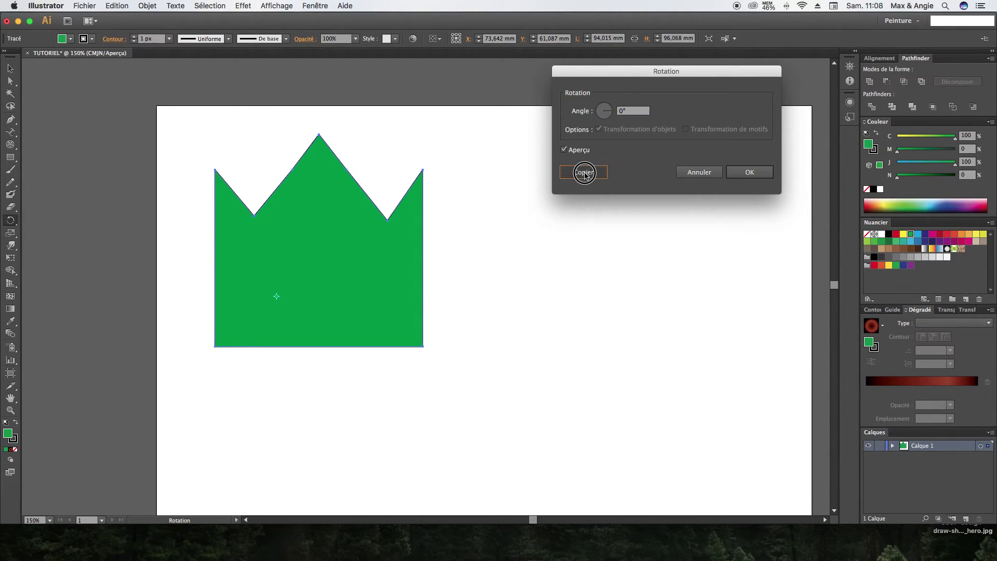
click(580, 171)
Rotate the crown copy freehand by its bounding box and move it to the right of the original.
click(11, 69)
drag(430, 130, 442, 157)
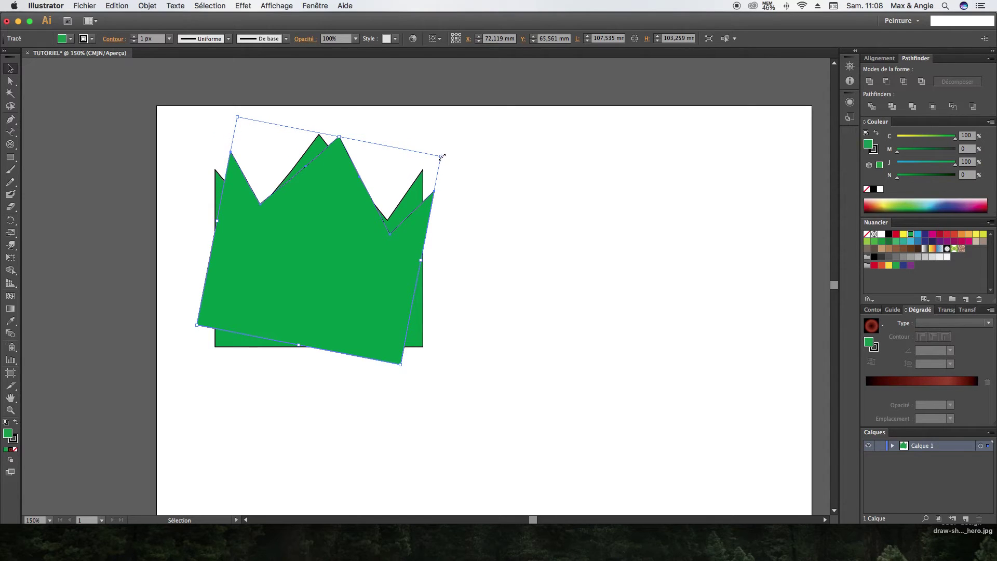
click(445, 154)
click(365, 231)
drag(444, 156, 449, 239)
drag(313, 327, 581, 362)
Delete the separated crown copy and the remaining crowns to empty the artboard.
key(super+shift+a)
drag(519, 262, 504, 167)
click(483, 267)
click(570, 202)
key(Delete)
drag(215, 147, 463, 366)
key(Delete)
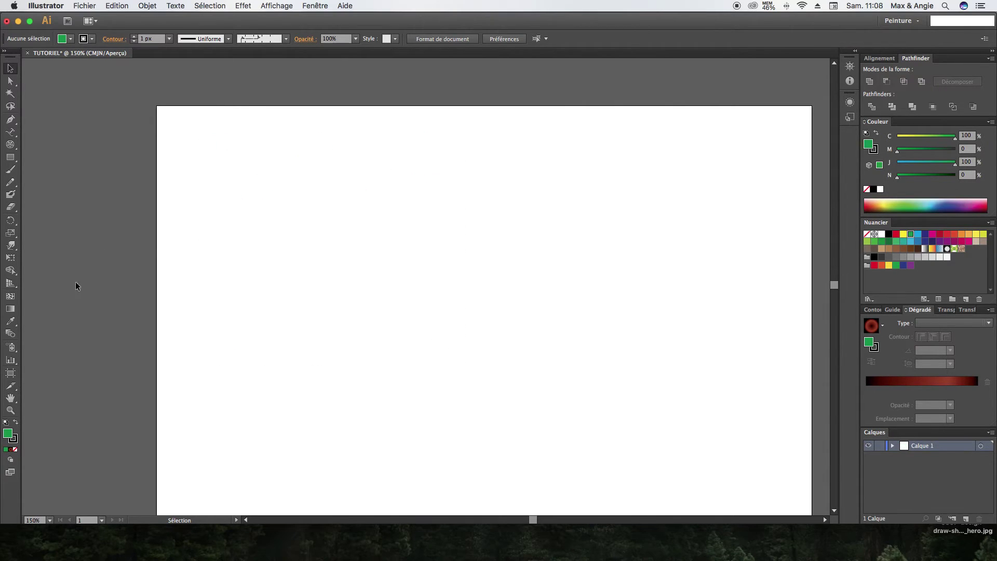
Draw a green circle about 59 mm in diameter in the upper middle of the artboard.
click(11, 248)
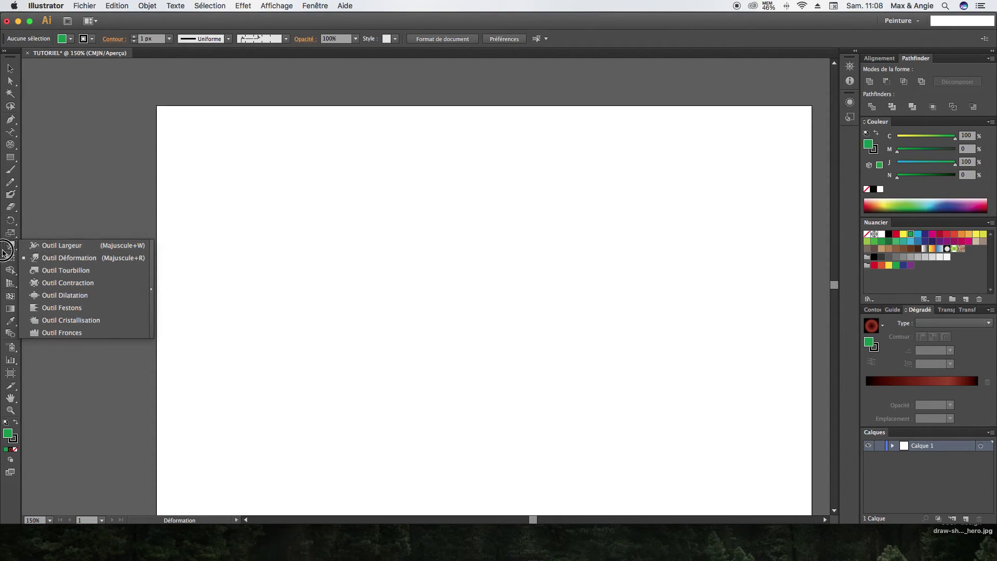
drag(10, 157, 57, 183)
drag(365, 187, 445, 318)
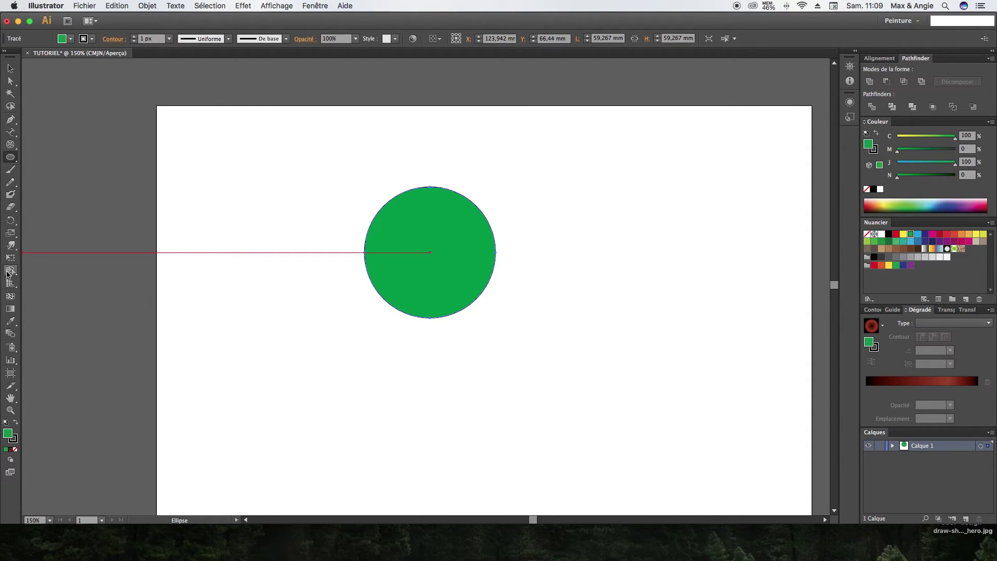
Distort the circle's outline into spikes with the Crystallize tool.
click(13, 246)
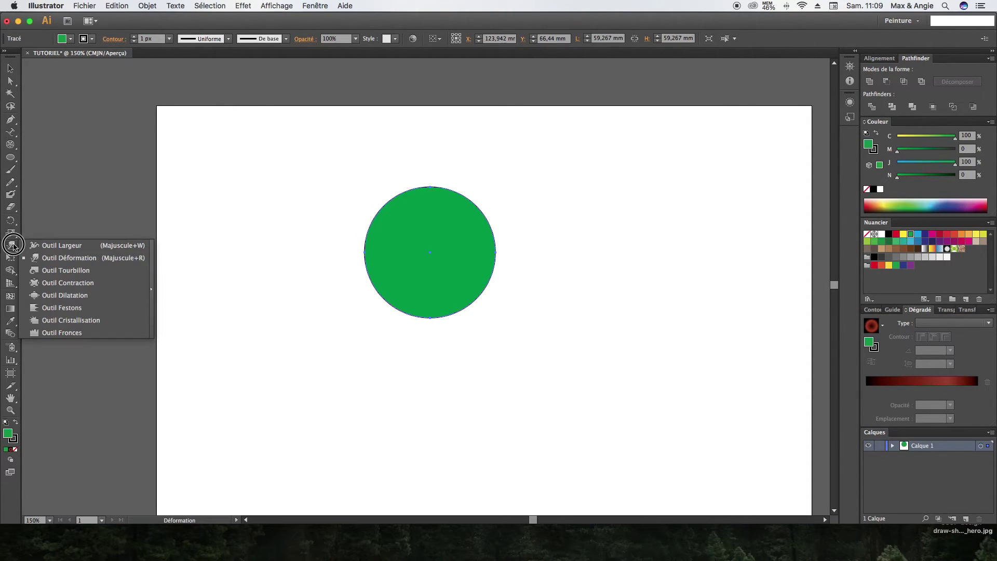
click(91, 320)
mouse_move(421, 239)
mouse_down()
mouse_move(396, 216)
mouse_move(412, 311)
mouse_move(474, 218)
mouse_move(435, 186)
mouse_move(494, 295)
mouse_move(332, 236)
mouse_move(290, 233)
mouse_up()
Select the spiky green shape and delete it.
click(10, 67)
click(168, 169)
click(478, 251)
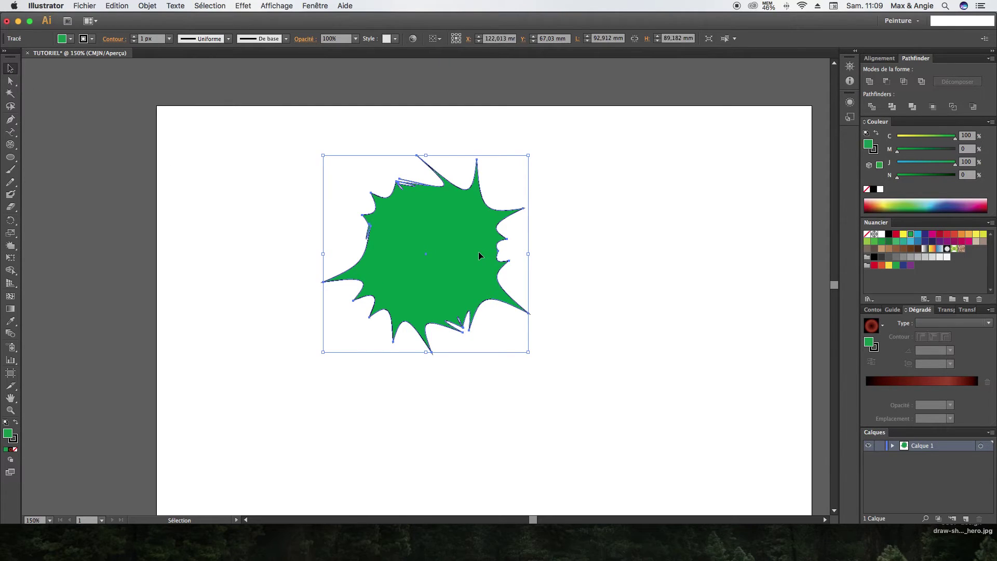
key(Delete)
drag(14, 250, 72, 271)
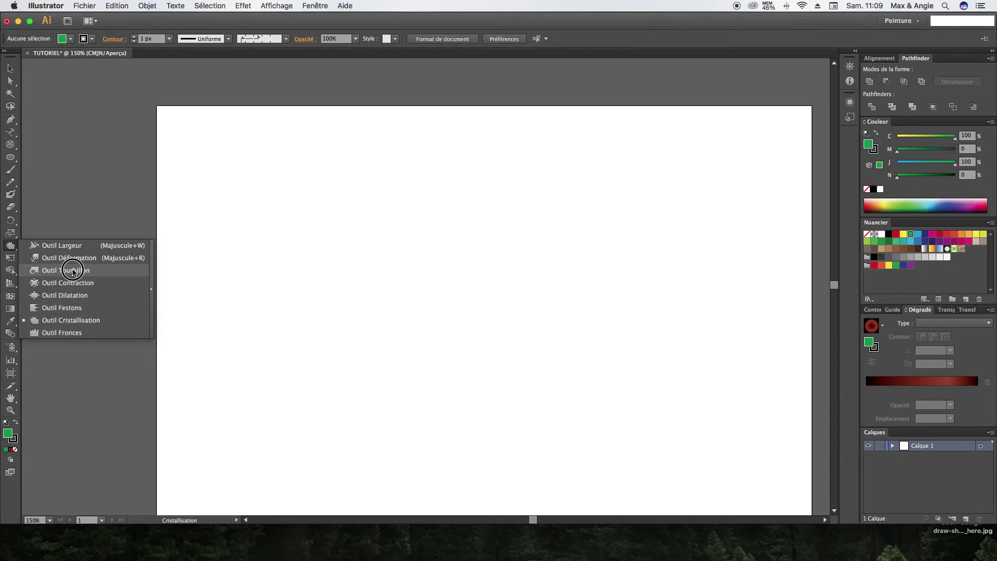
click(73, 271)
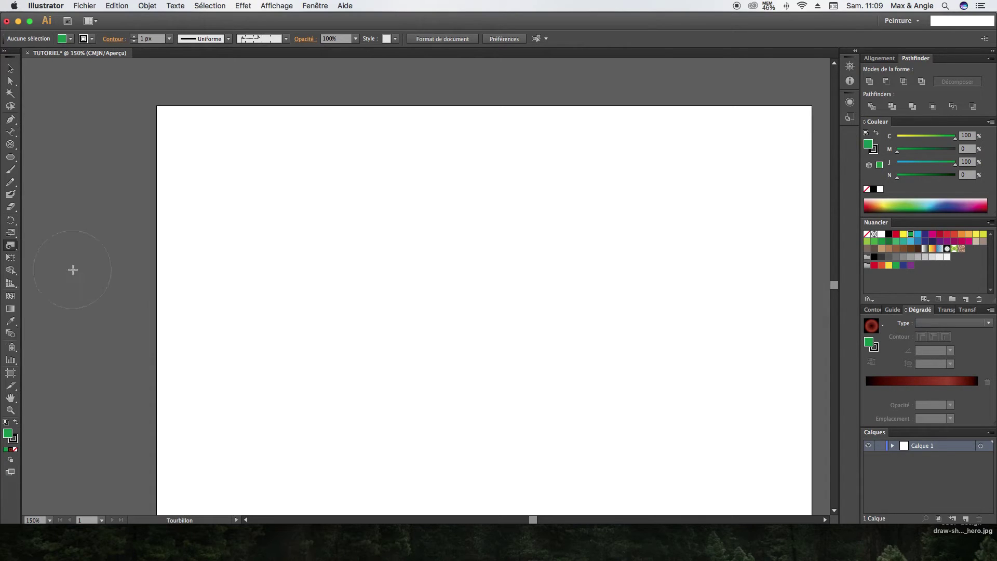
click(12, 251)
click(12, 271)
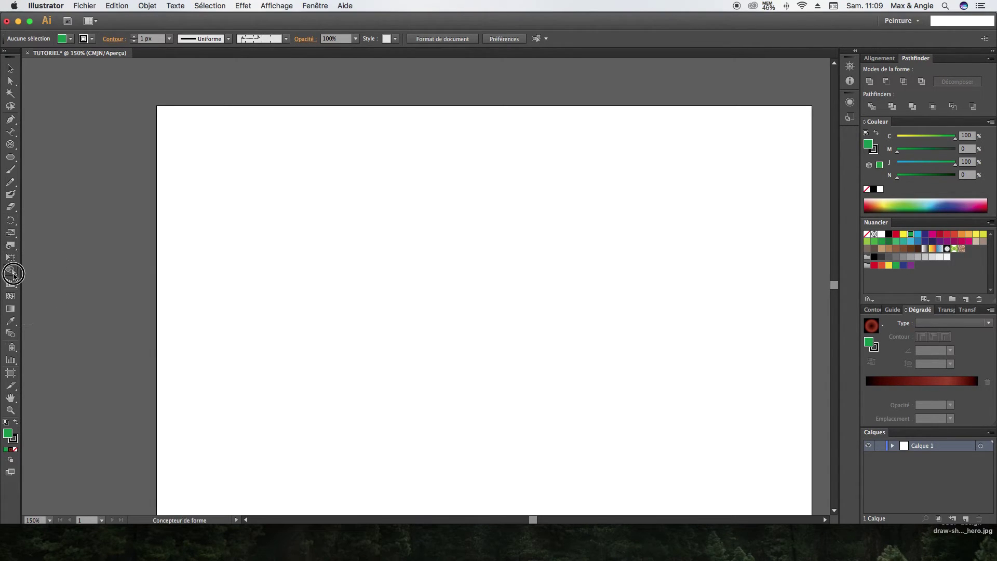
Draw four overlapping green rectangles around the middle of the artboard.
drag(10, 157, 50, 161)
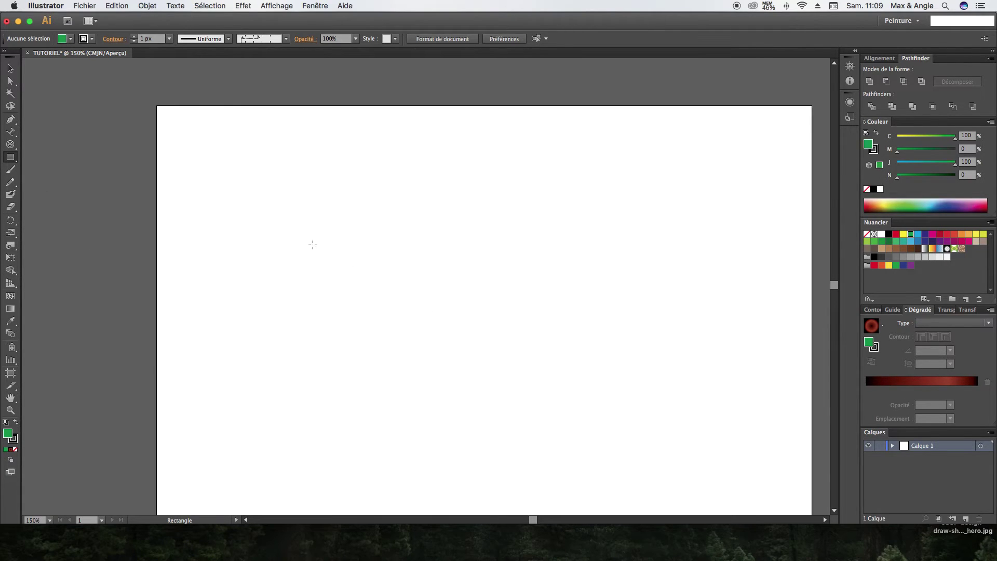
drag(276, 182, 432, 339)
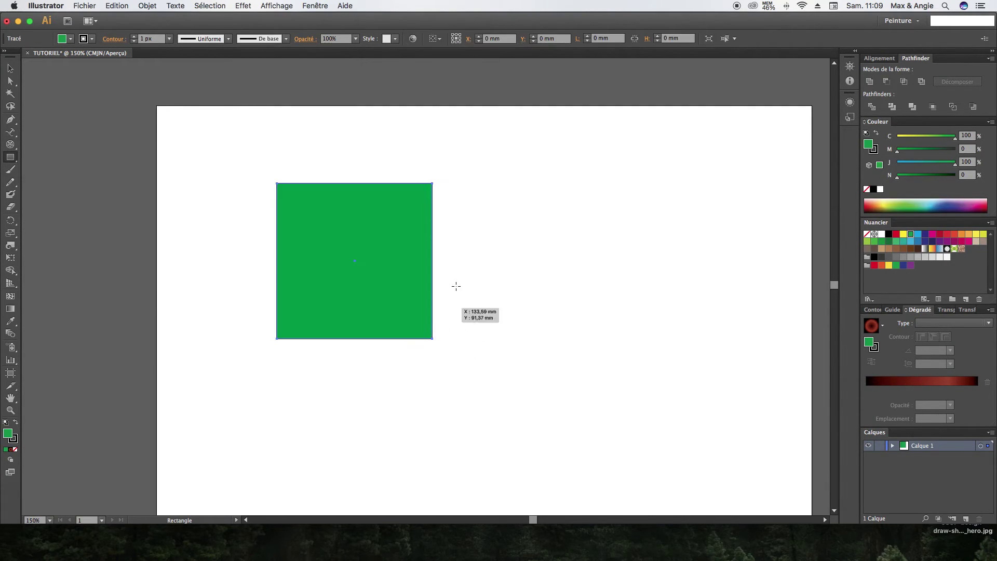
drag(388, 136, 563, 311)
drag(468, 252, 605, 390)
mouse_move(371, 256)
mouse_down()
mouse_move(494, 392)
mouse_move(525, 410)
mouse_up()
Select all four rectangles and set their fill to None, keeping only the outlines.
key(v)
click(170, 137)
drag(240, 127, 465, 437)
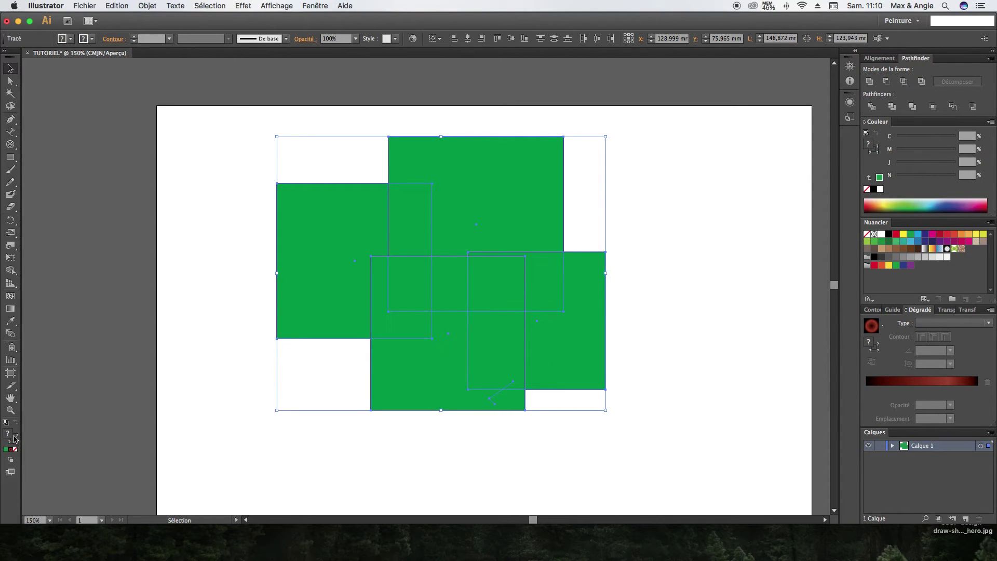
click(866, 234)
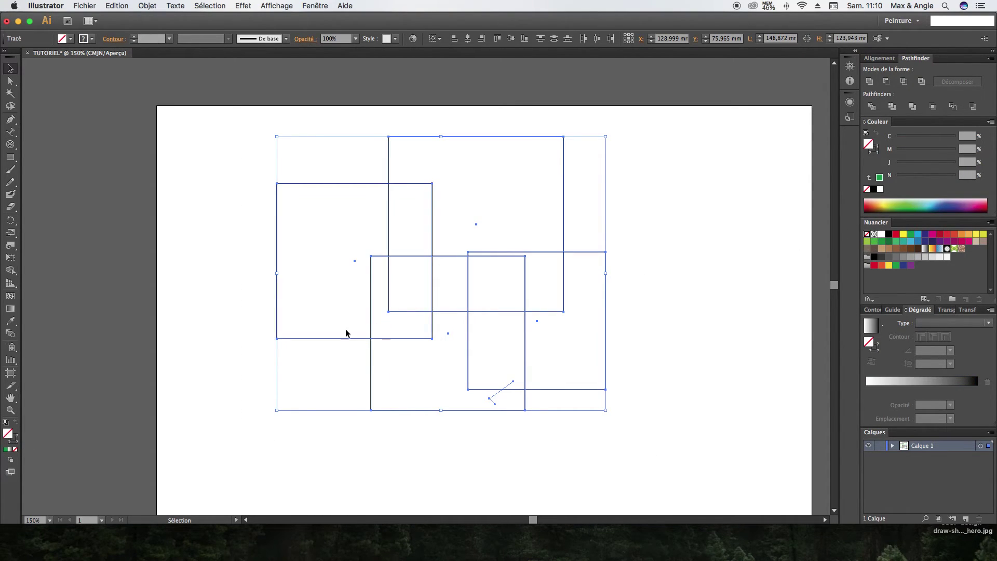
click(219, 305)
Merge the areas of the uppermost and leftmost rectangles into one shape with the Shape Builder tool.
click(9, 271)
click(12, 69)
drag(311, 115, 634, 439)
click(14, 272)
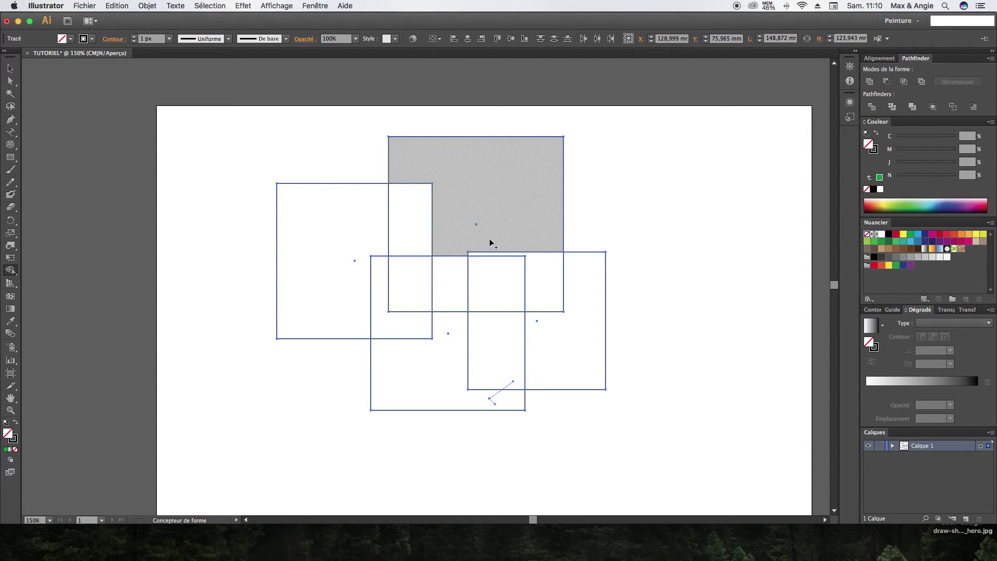
mouse_move(512, 167)
mouse_down()
mouse_move(465, 202)
mouse_move(334, 240)
mouse_move(328, 272)
mouse_move(344, 295)
mouse_move(379, 297)
mouse_move(336, 307)
mouse_up()
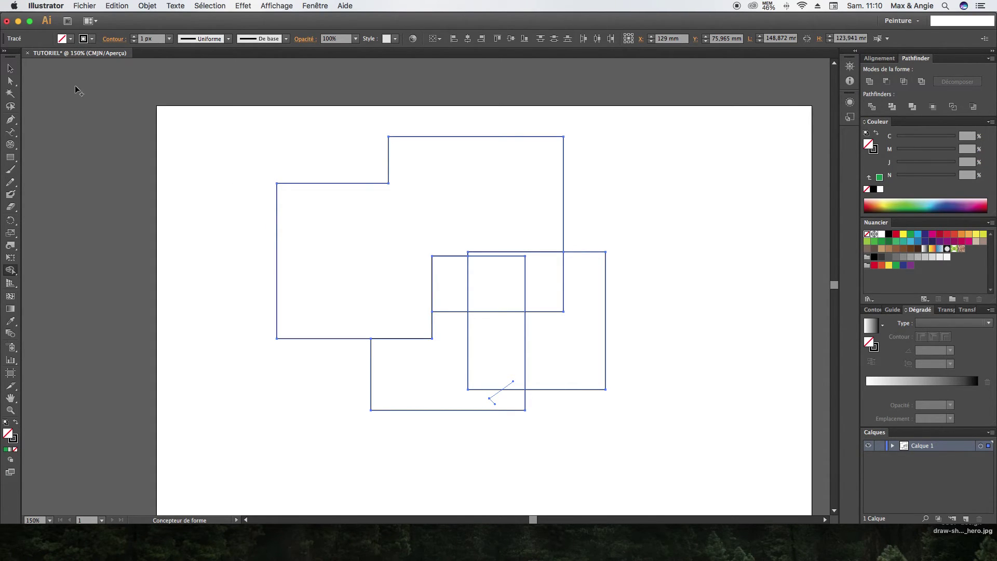
Try rotating the merged outline with the Selection tool, and undo the change.
click(8, 67)
click(388, 141)
drag(413, 139, 239, 150)
click(655, 173)
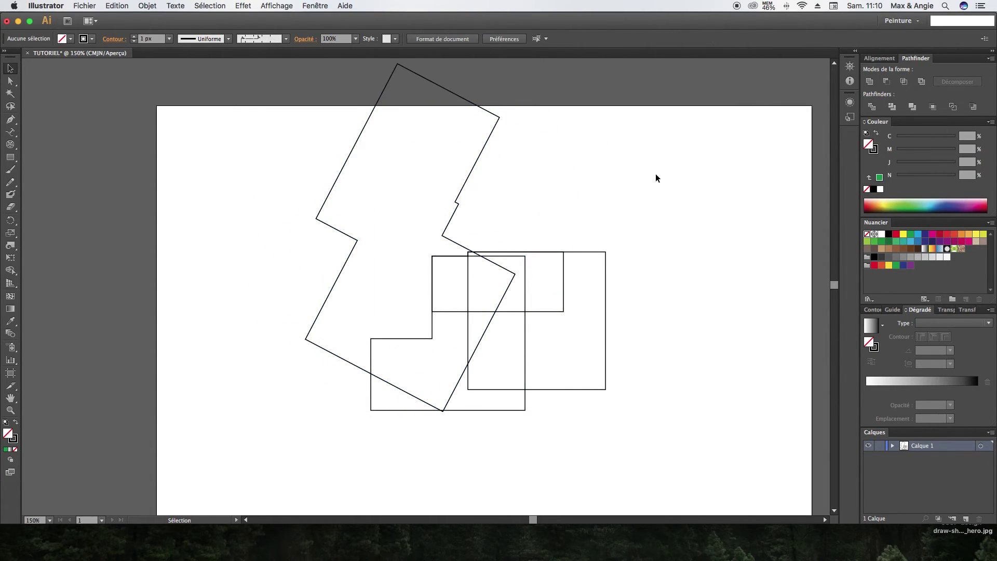
key(super+z)
click(679, 193)
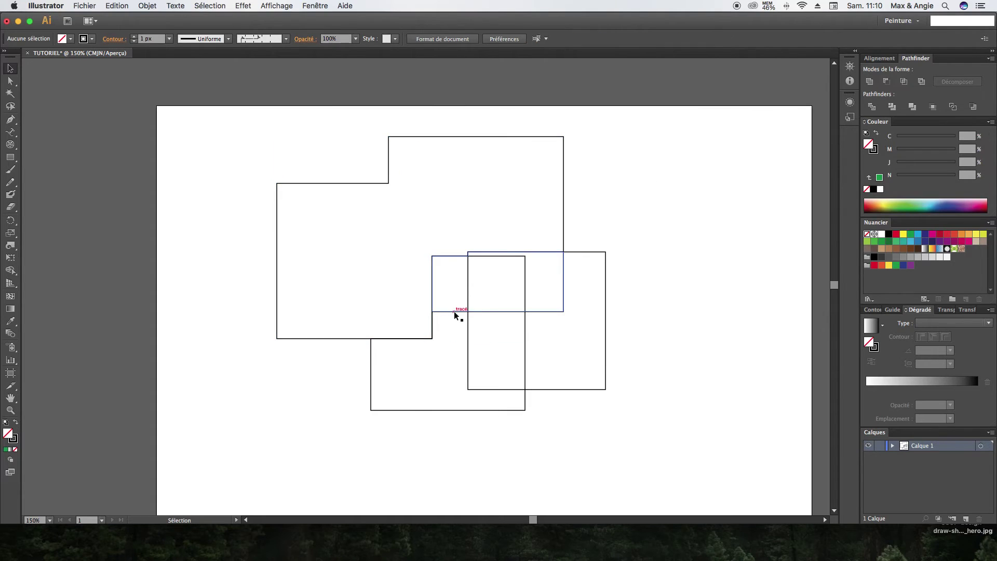
Split off the narrow area right of the central overlap with the Shape Builder tool.
drag(240, 151, 638, 443)
click(11, 270)
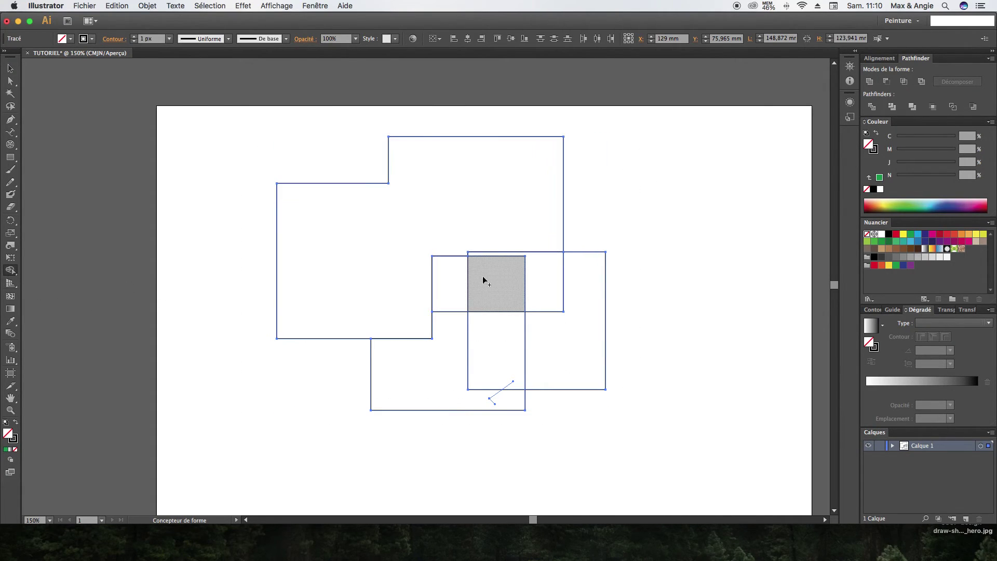
click(537, 290)
Pull the split shapes apart, moving the merged outline to the upper right and the narrow L-shaped piece to the left.
click(10, 68)
drag(545, 274, 704, 173)
drag(551, 254, 330, 231)
click(601, 318)
click(696, 195)
click(337, 168)
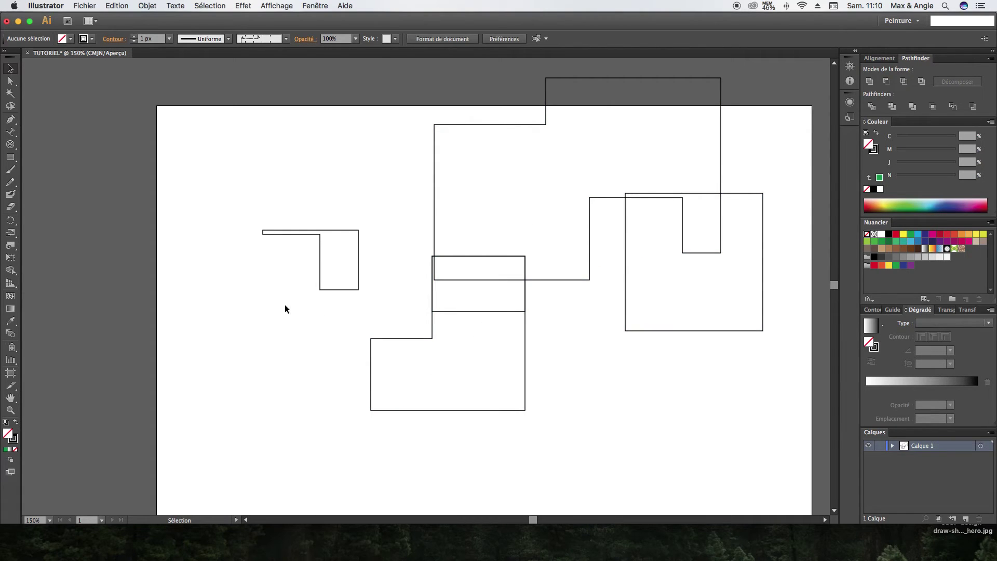
Delete all the shapes and draw an unfilled rectangle about 48 mm wide and 55 mm high.
drag(231, 94, 725, 427)
key(Delete)
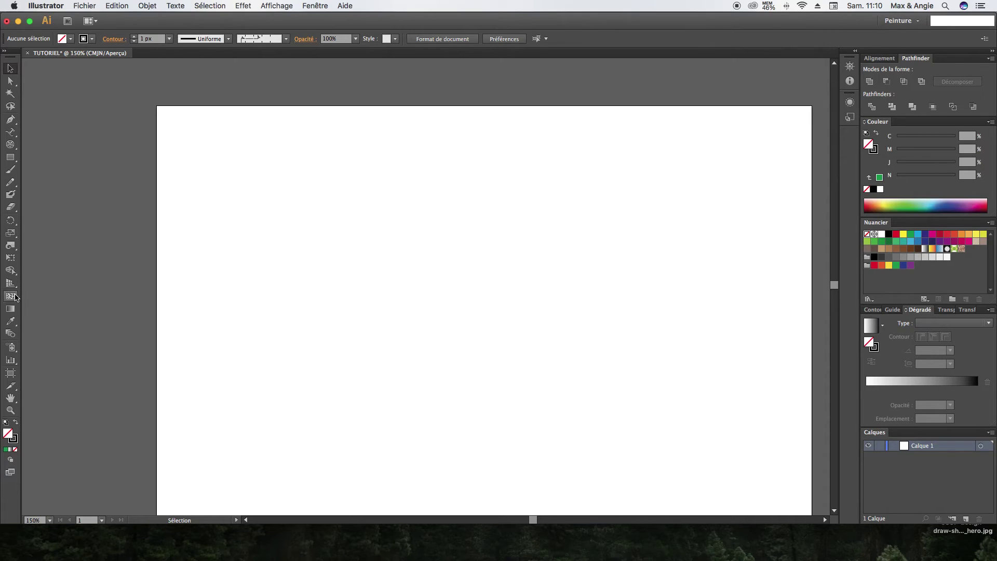
click(10, 296)
click(10, 156)
drag(435, 218, 541, 339)
Convert the rectangle to a mesh with the Mesh tool and pull its upper-left mesh point into the lower middle.
click(10, 296)
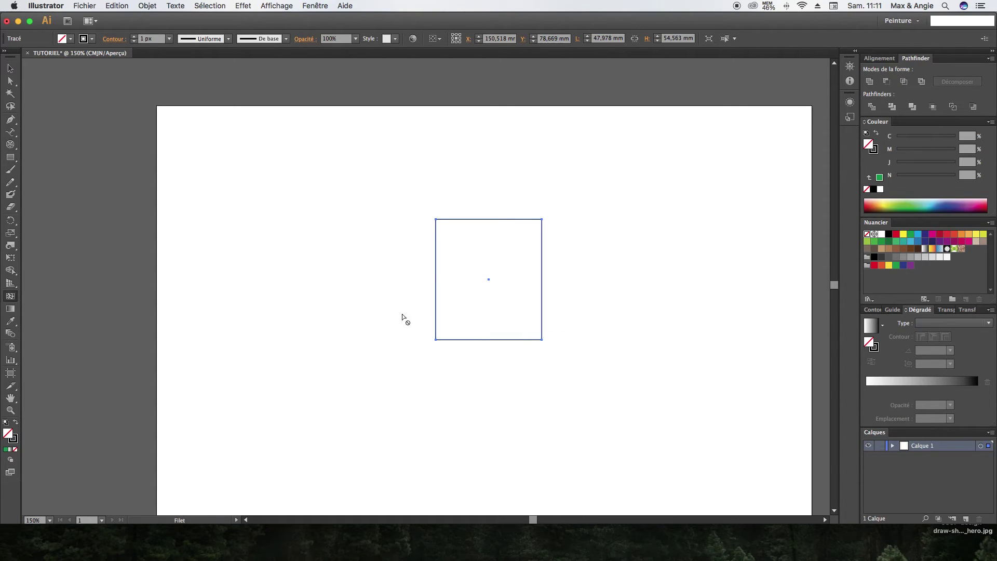
click(436, 339)
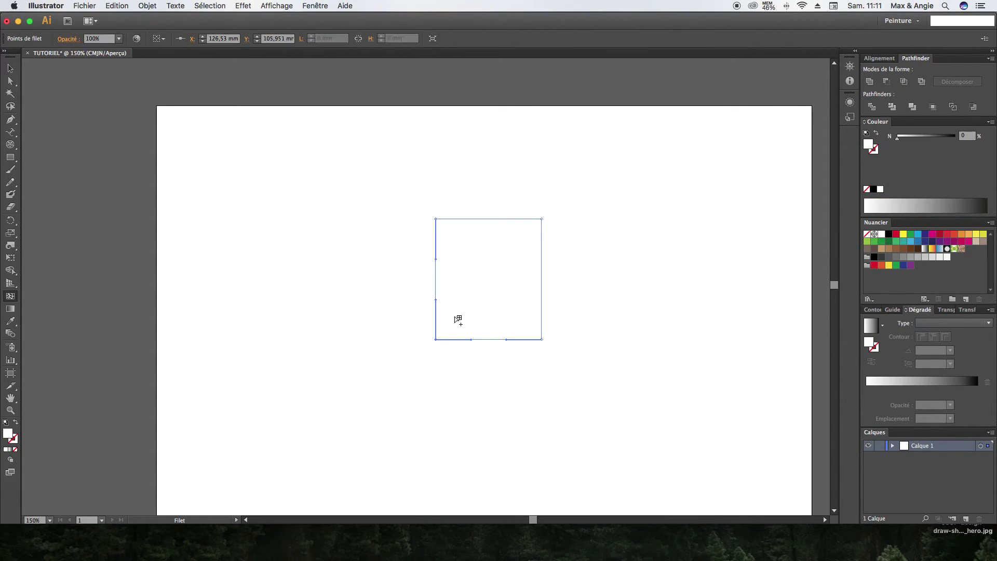
drag(438, 223, 496, 300)
Select the whole mesh object and colour it with the green swatch.
click(6, 66)
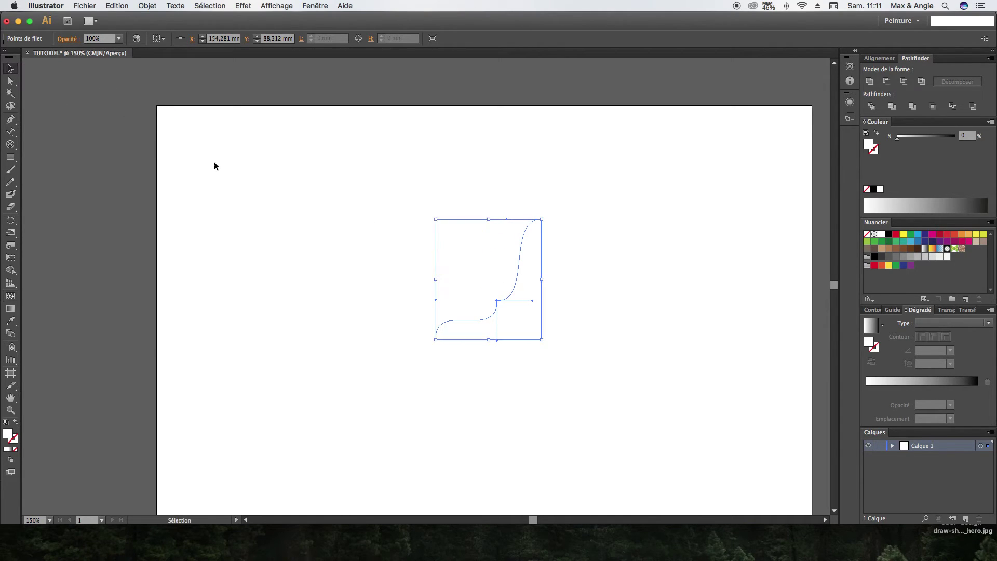
click(637, 338)
click(488, 303)
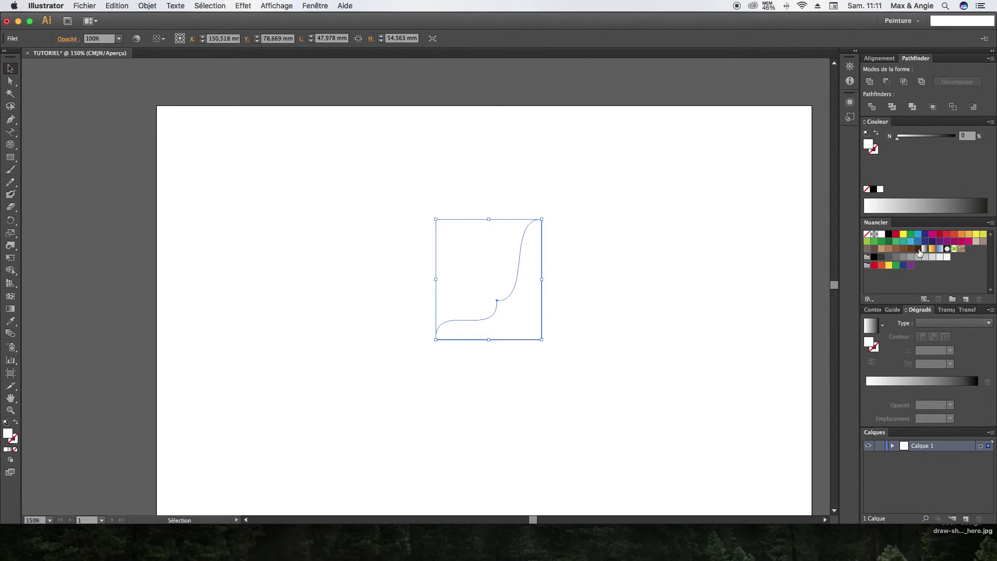
click(910, 234)
Move the mesh object to the upper left and cut it from the artboard.
click(681, 286)
drag(501, 318, 356, 228)
click(469, 234)
click(391, 221)
key(super+x)
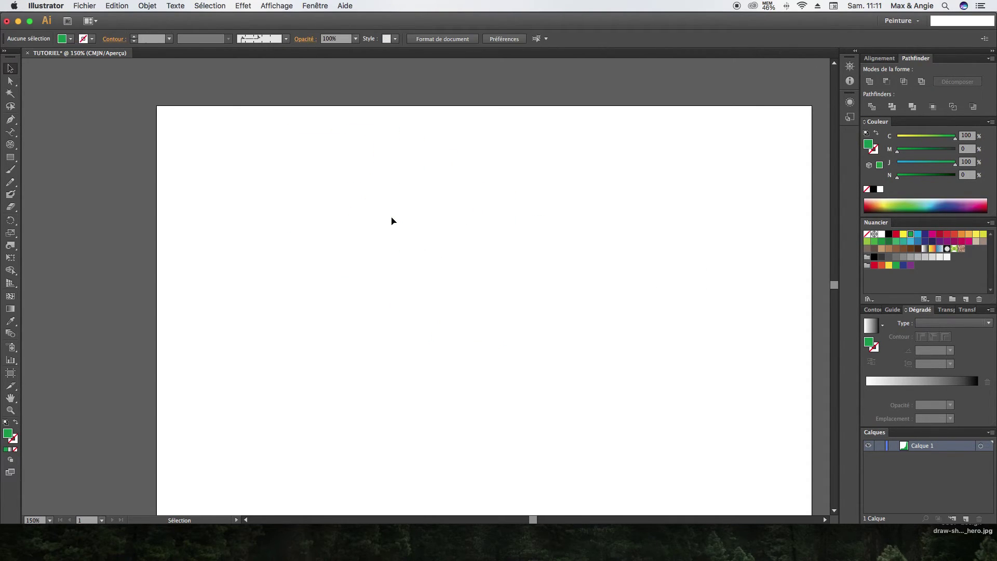
Display the perspective grid over the artboard with the Perspective Grid tool.
key(super+minus)
key(super+minus)
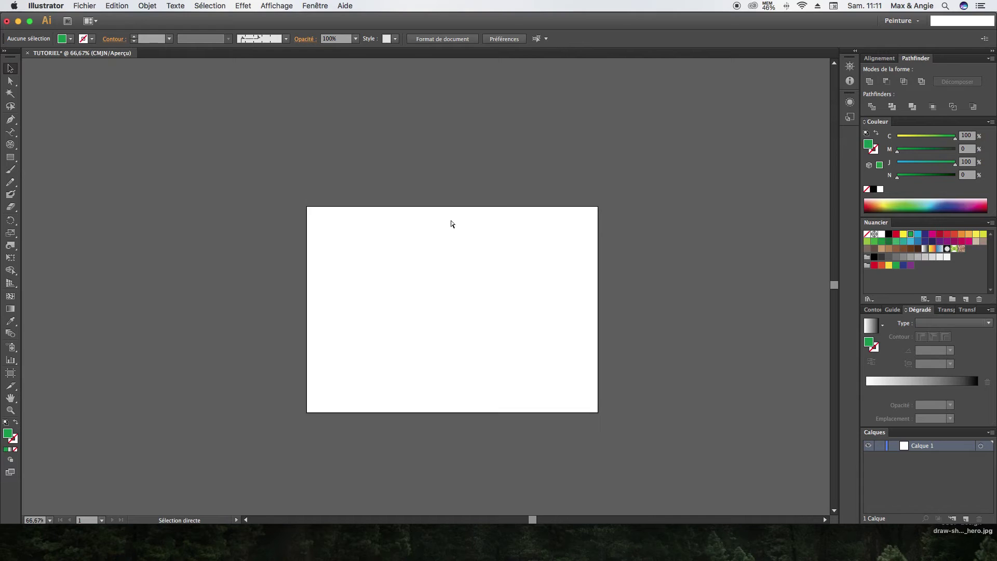
key(super+plus)
key(super+plus)
drag(450, 219, 410, 238)
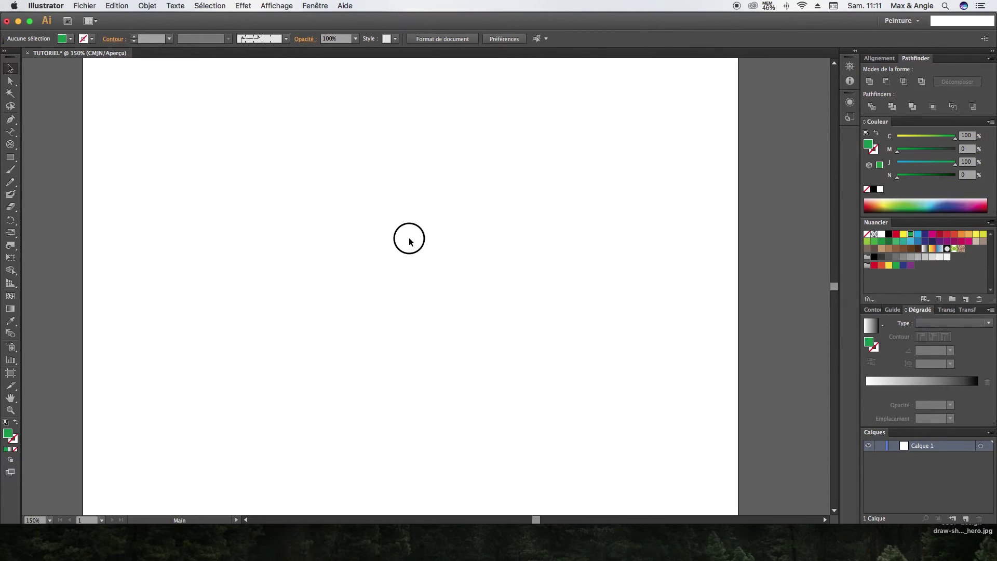
click(11, 284)
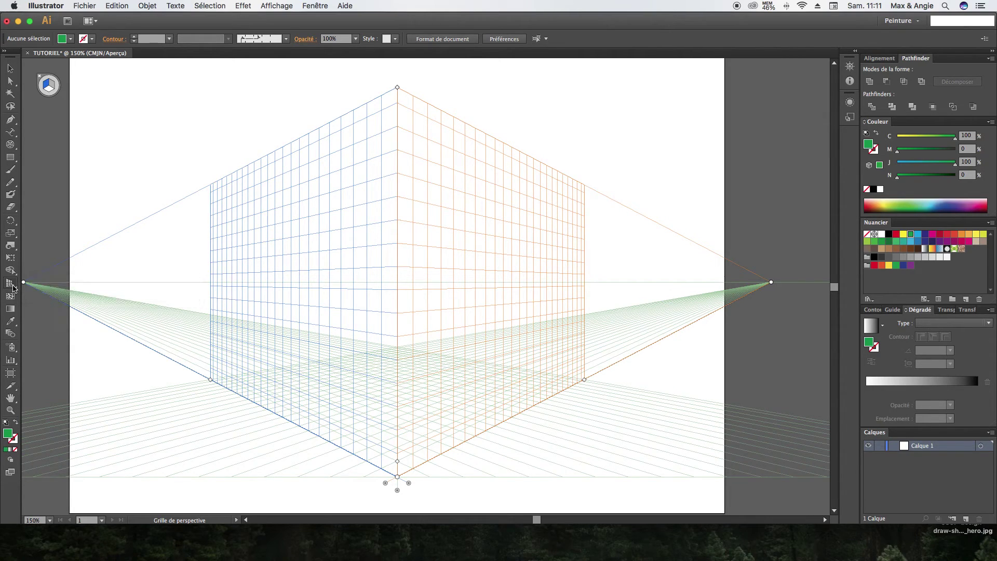
Add a new layer above the existing one and set the fill to black.
key(v)
click(965, 518)
click(889, 234)
Draw a closed black wall about 85 mm wide and 100 mm high on the left perspective plane, up to the central edge, with the Pen tool.
key(p)
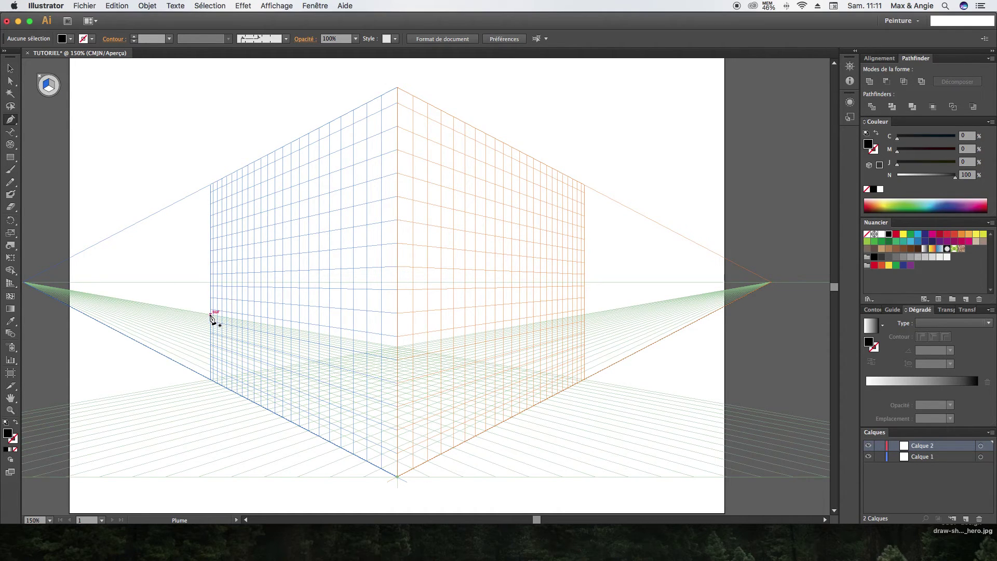
click(210, 315)
click(210, 203)
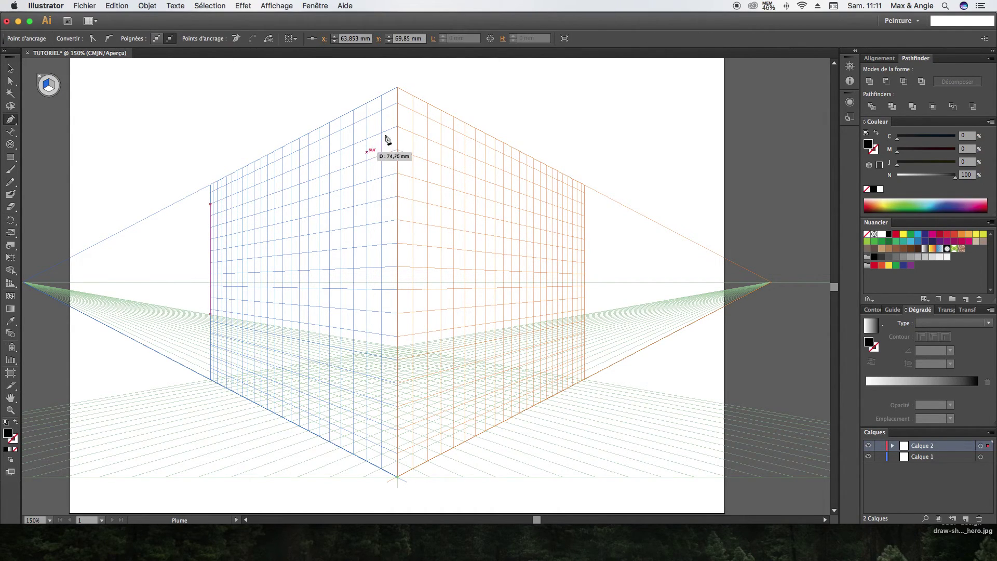
click(396, 127)
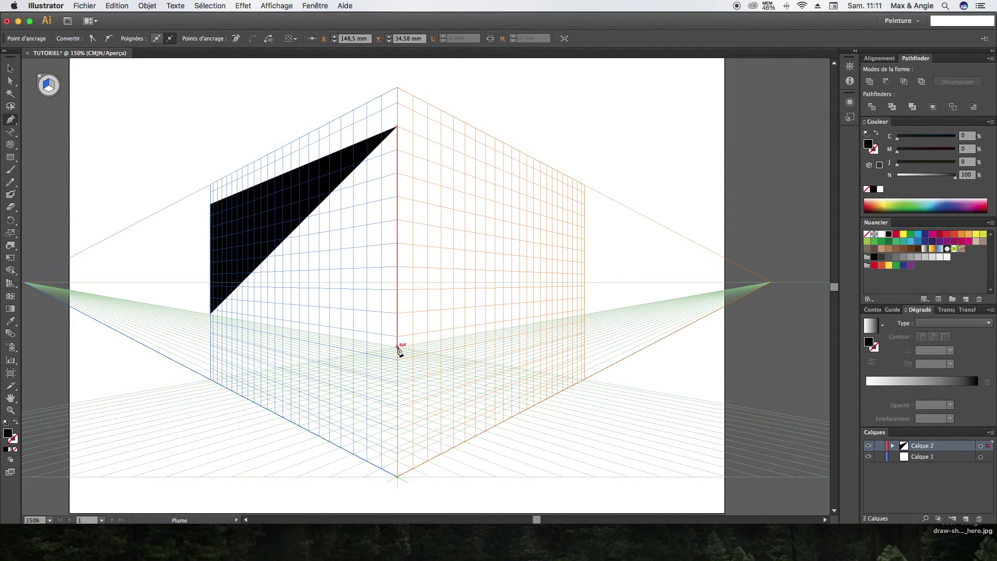
click(397, 346)
click(210, 314)
key(v)
key(p)
click(397, 127)
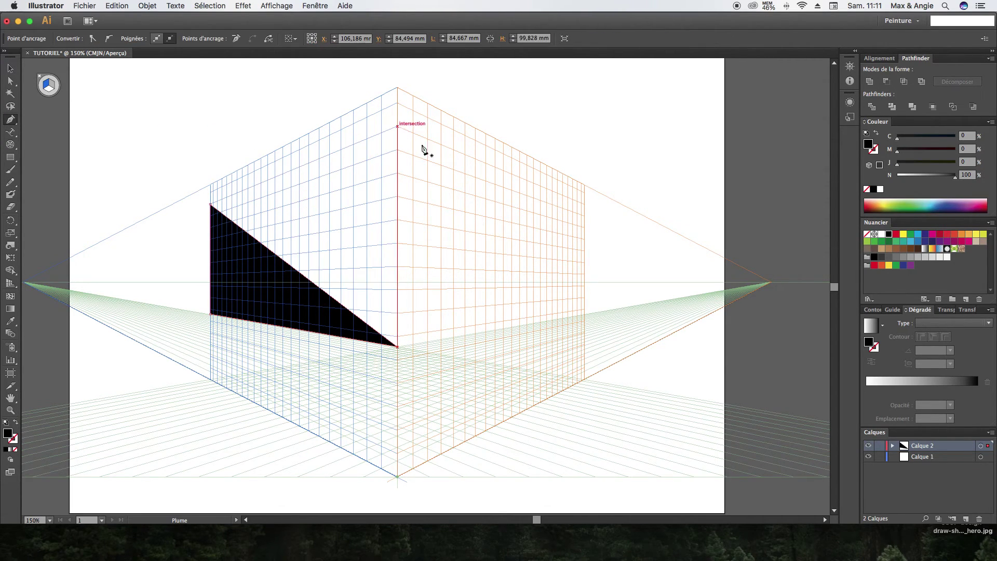
key(super)
key(super+z)
Deselect the left wall and draw a taller black wall on the right perspective plane, about 85 mm wide and 110 mm high, with the Pen tool.
click(10, 81)
click(77, 162)
click(11, 119)
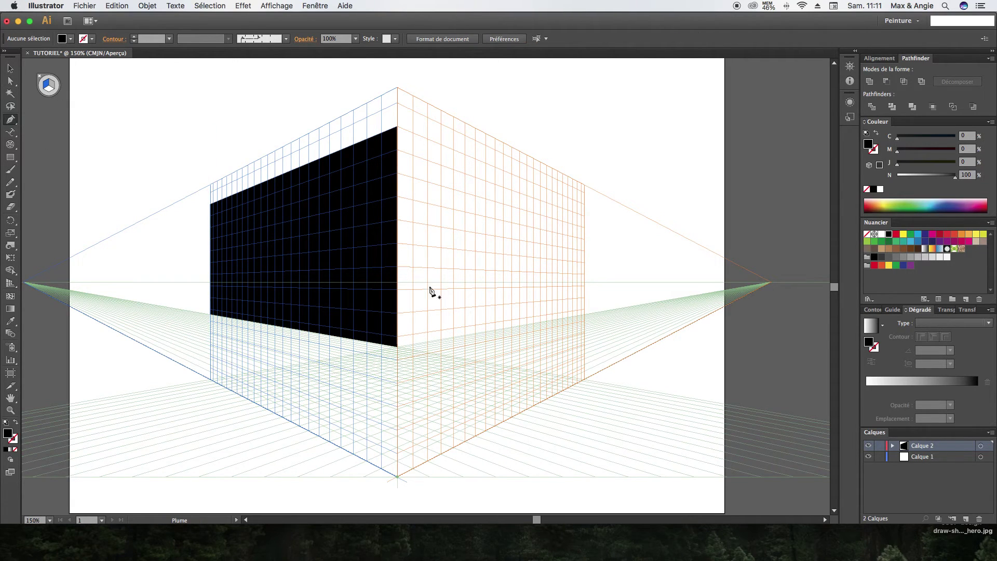
click(398, 347)
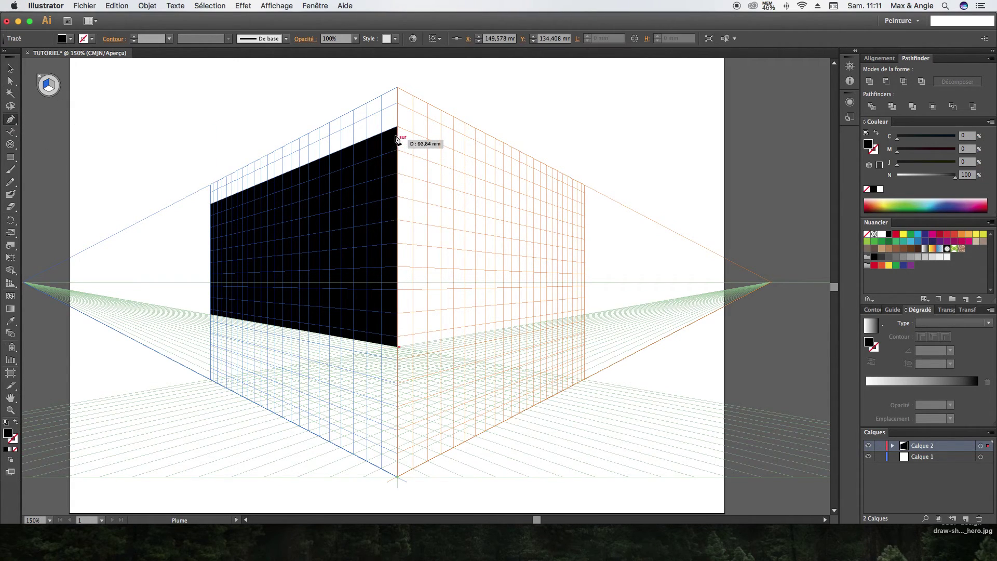
click(398, 104)
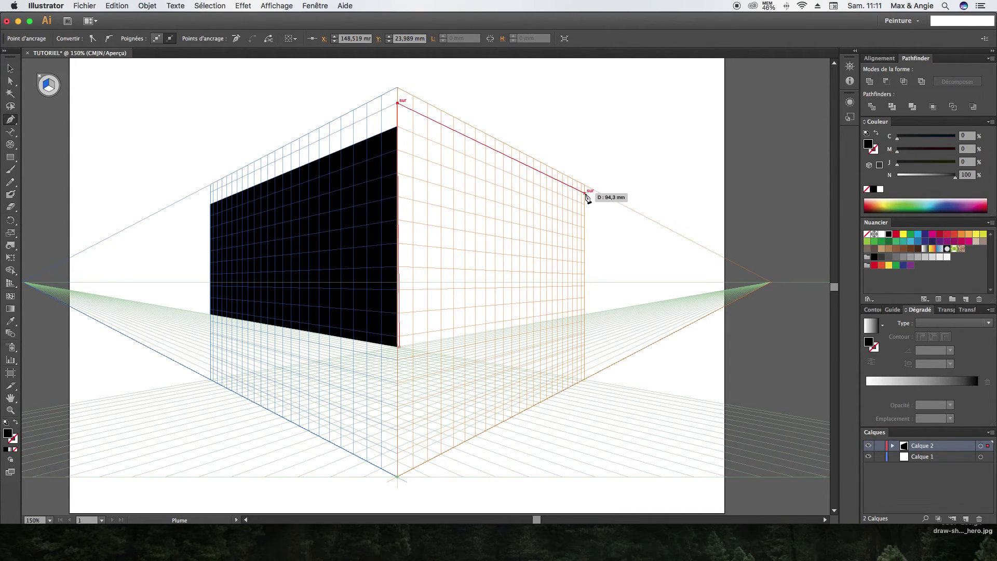
click(585, 194)
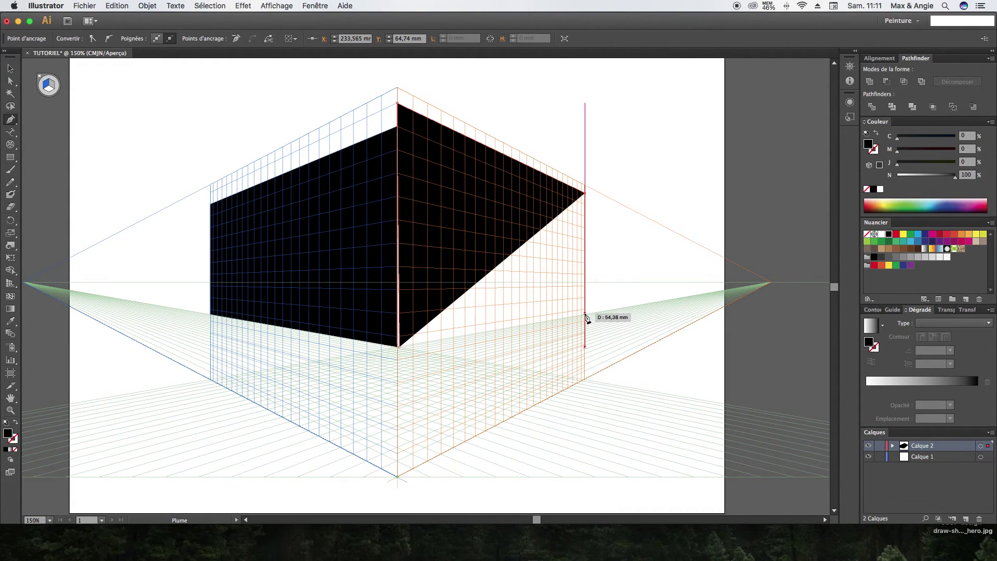
click(585, 313)
click(402, 348)
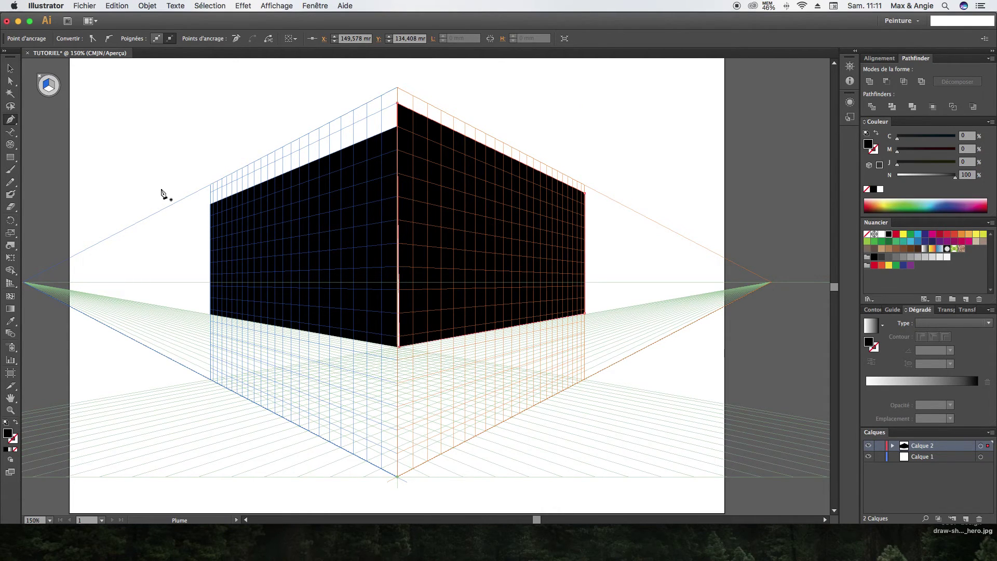
Align the right wall's lower inner corner with the central edge and fill the wall with 80% black.
click(10, 81)
drag(404, 350, 397, 346)
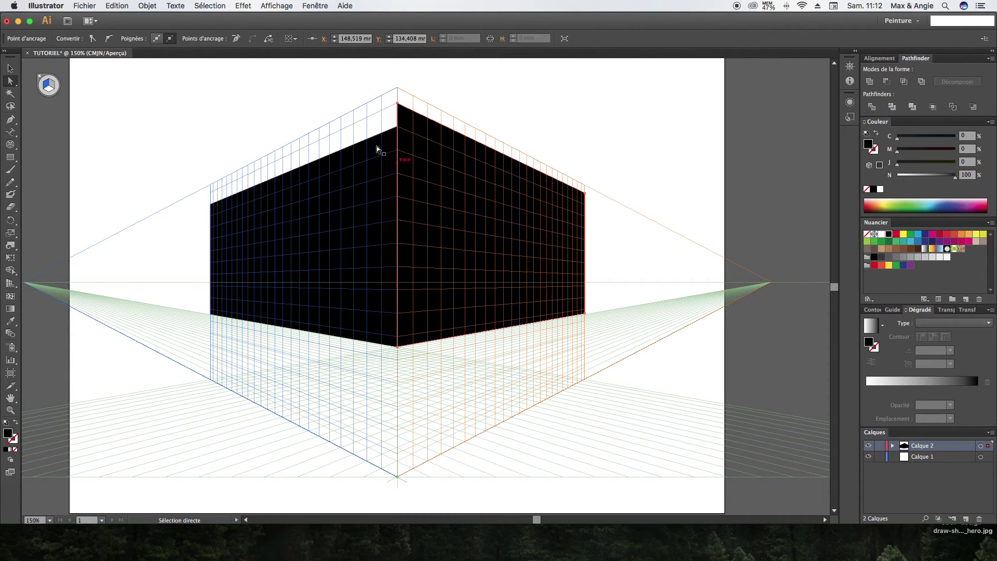
click(887, 258)
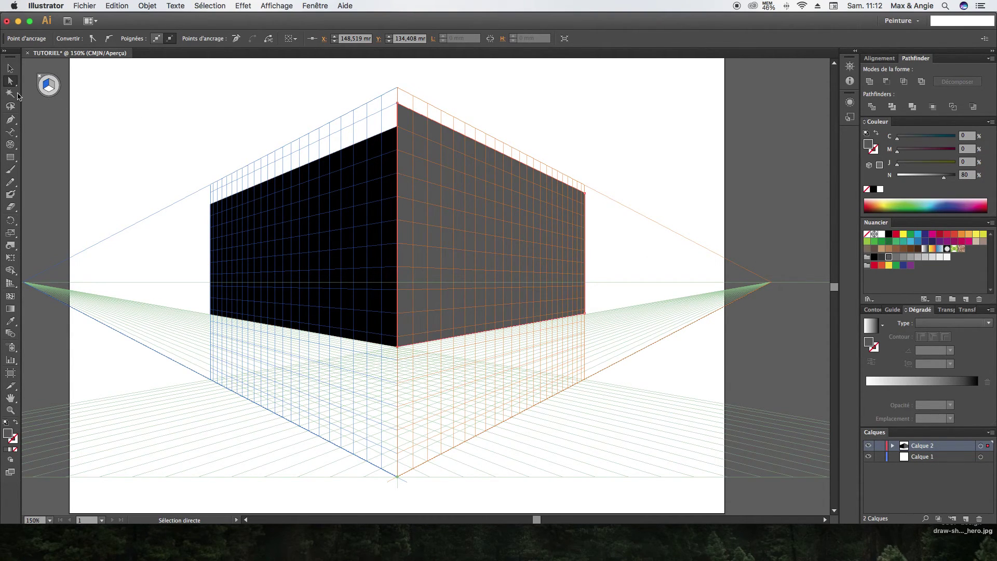
click(242, 93)
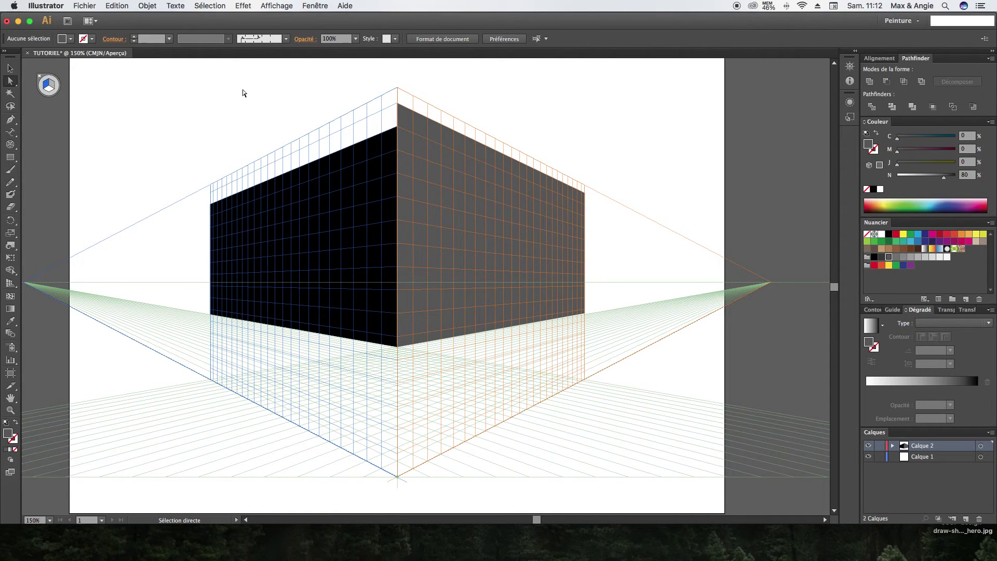
click(285, 94)
Draw a door about 28 mm wide and 45 mm high at the right wall's base, following the grid, and fill it black.
click(9, 119)
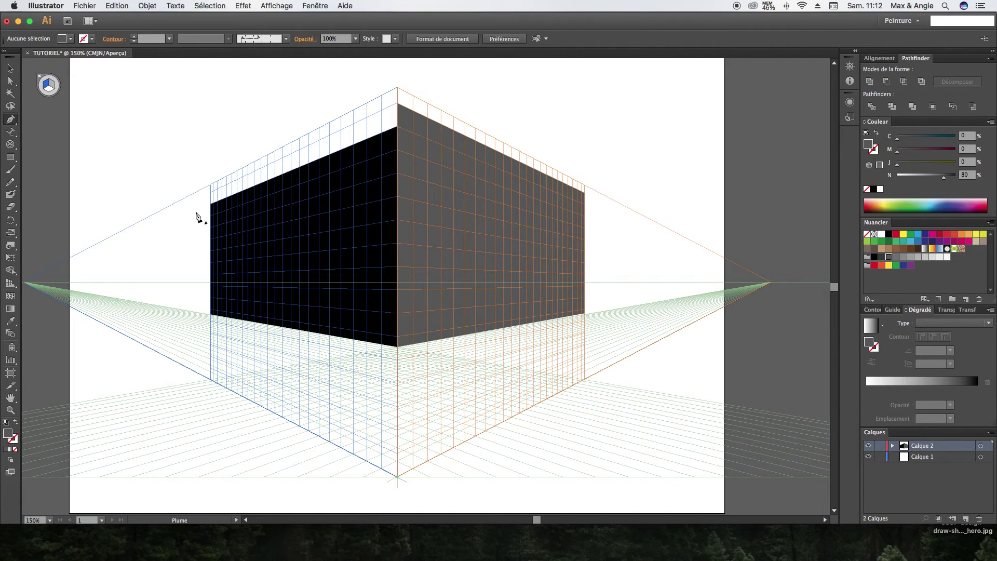
click(413, 343)
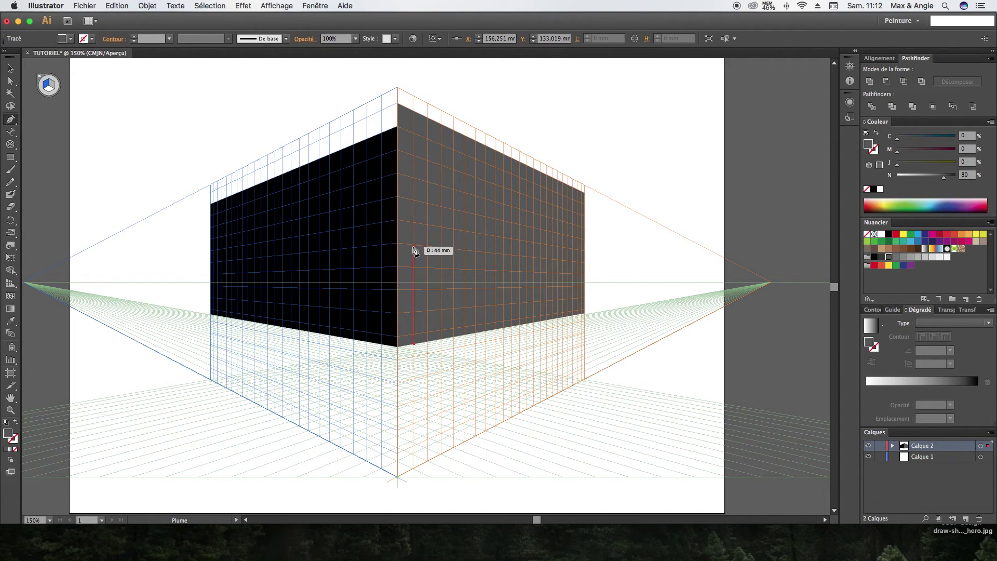
click(414, 244)
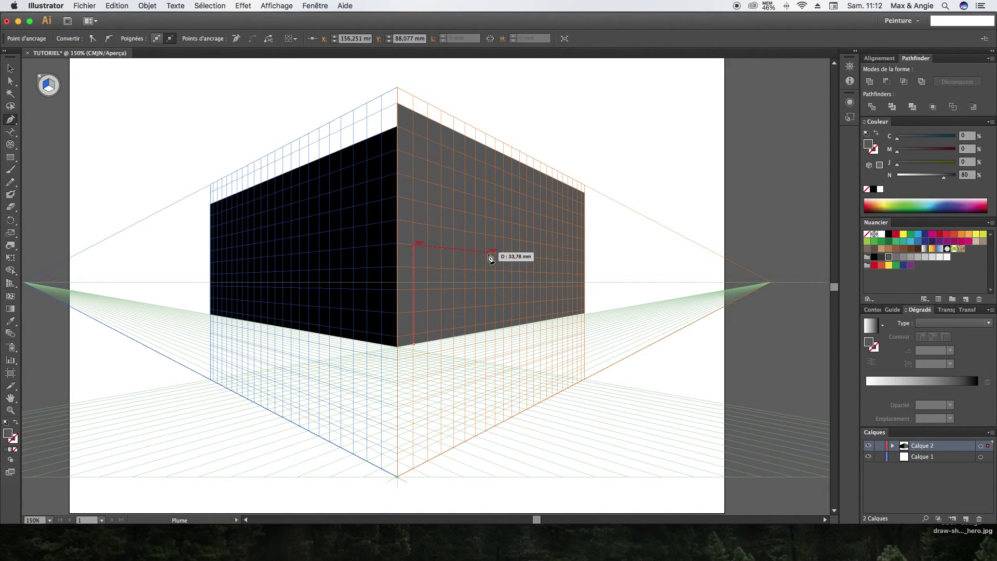
click(475, 332)
click(415, 344)
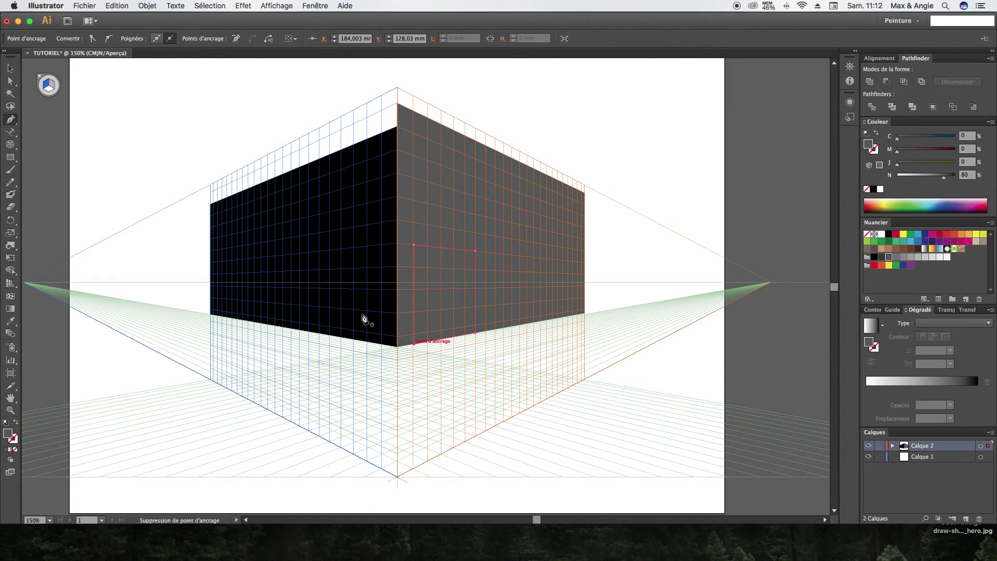
click(10, 68)
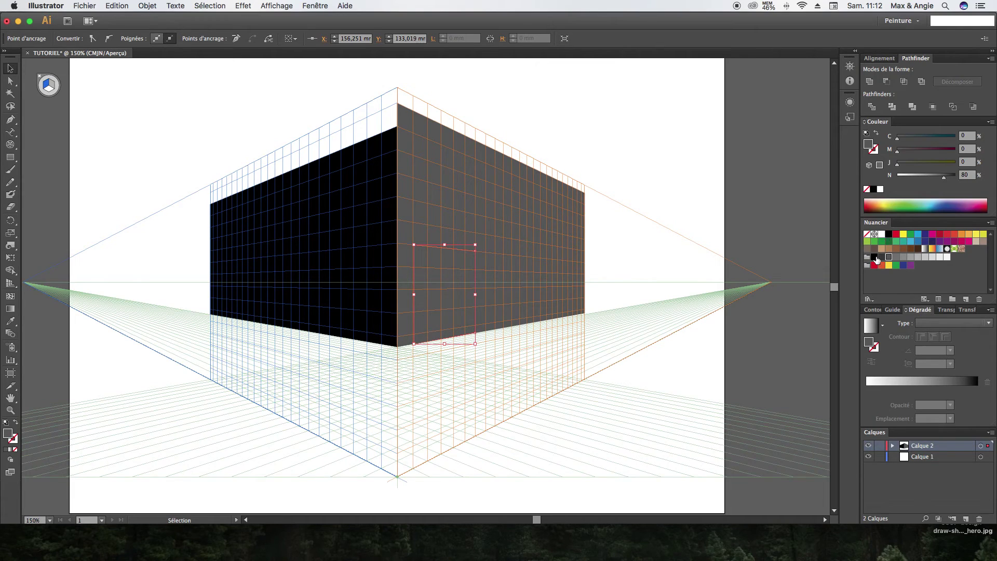
click(876, 257)
Duplicate the door further along the right wall and raise the copy's lower corners to the wall's base line.
drag(451, 290, 535, 295)
click(10, 81)
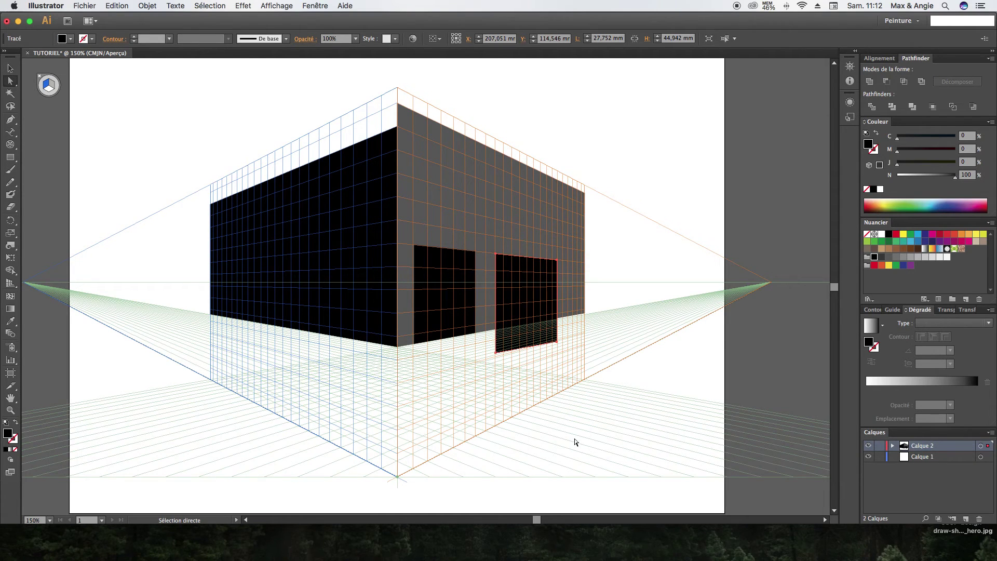
drag(496, 352, 496, 328)
drag(562, 340, 562, 328)
click(10, 68)
click(659, 108)
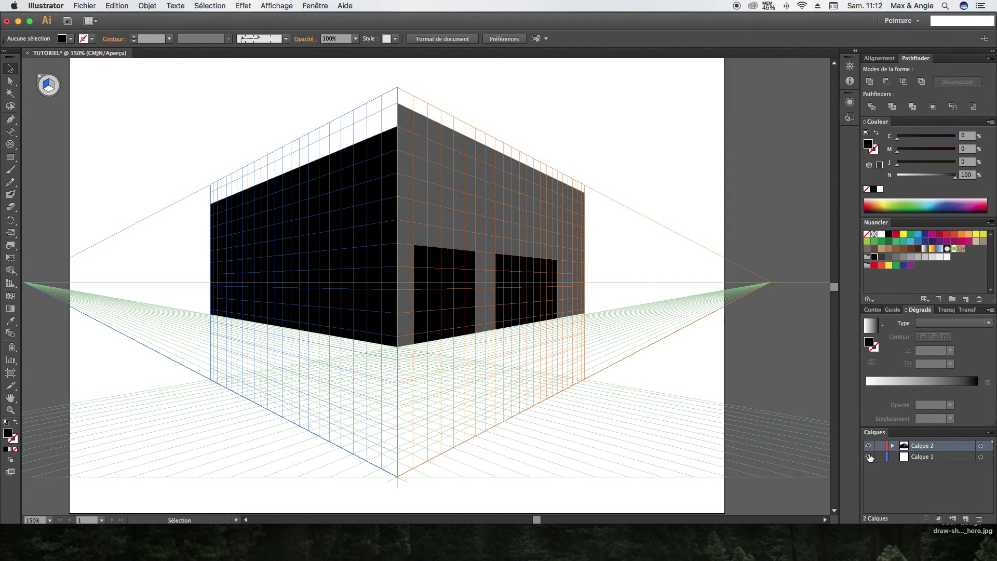
Hide the perspective grid, leaving only the drawn building on the artboard.
click(9, 283)
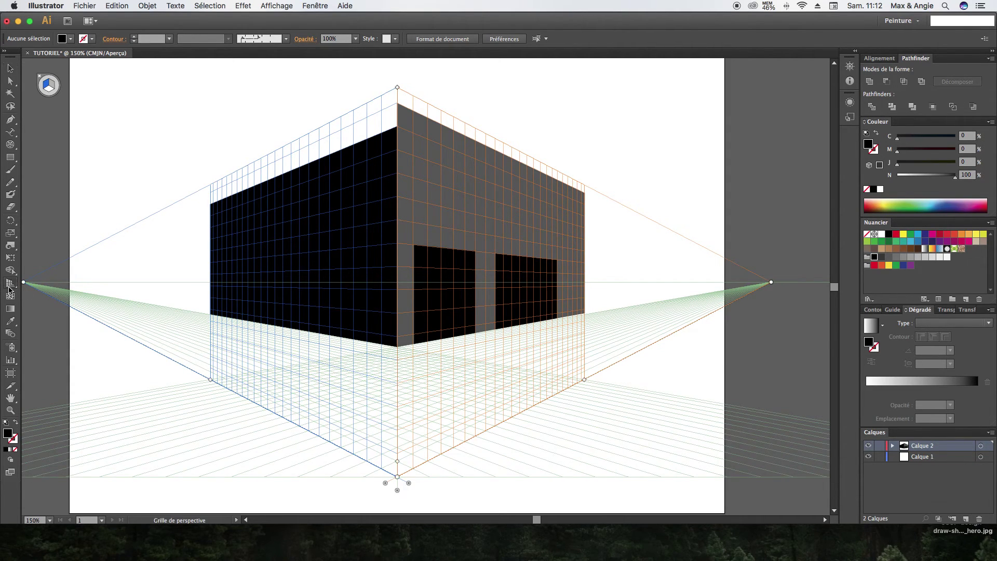
drag(10, 283, 53, 286)
click(42, 77)
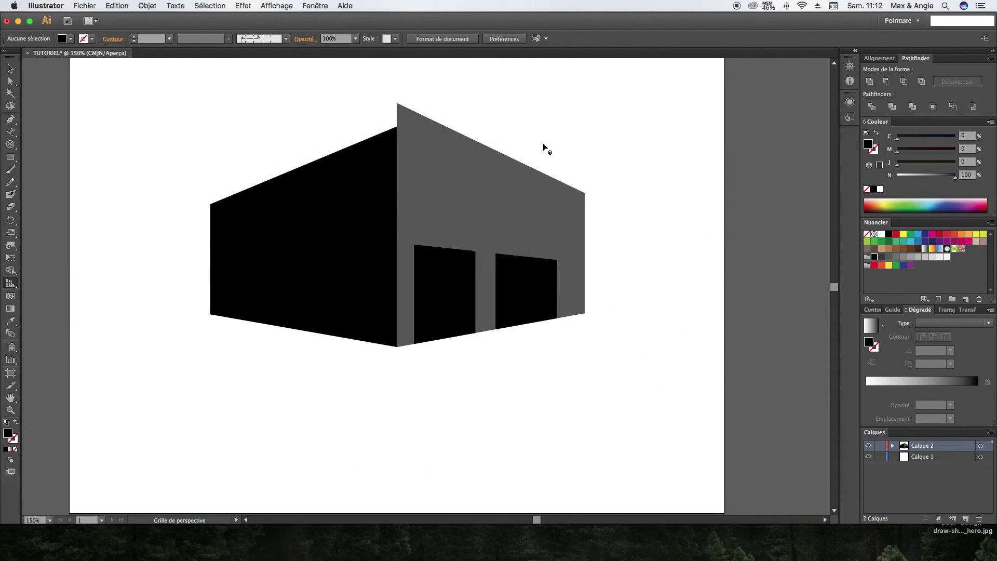
Fill the left wall with a linear white-to-black gradient and deselect it.
click(11, 70)
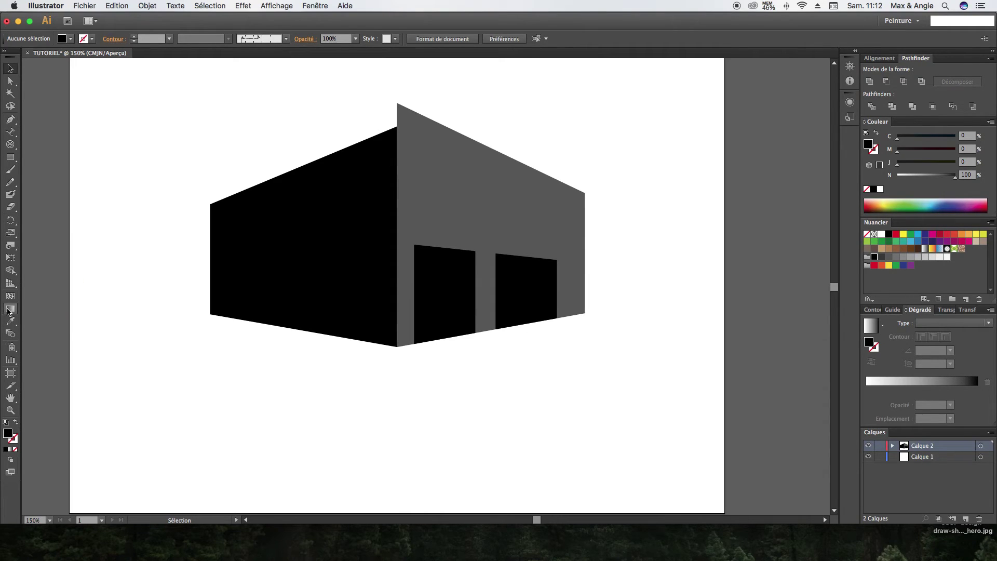
click(373, 246)
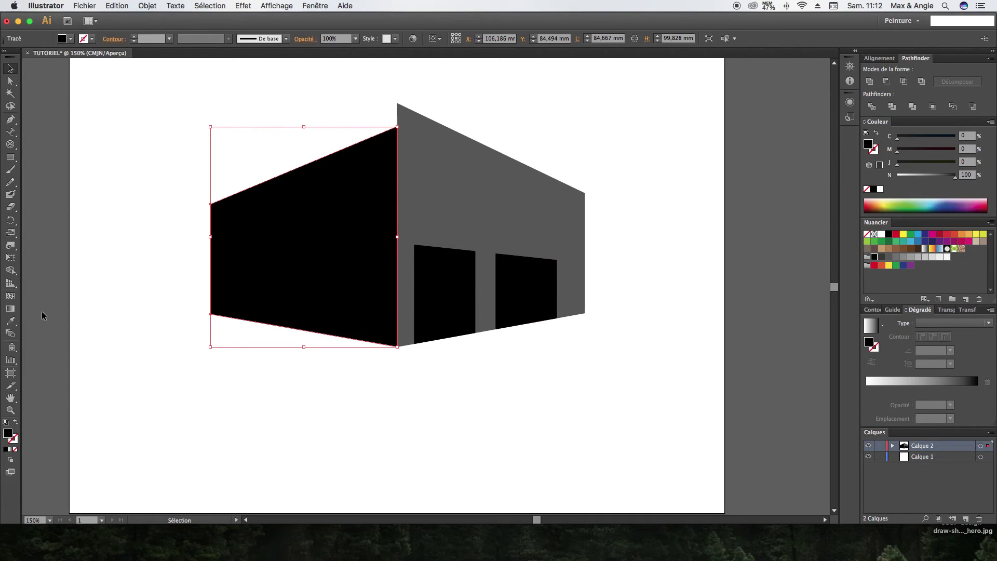
click(944, 323)
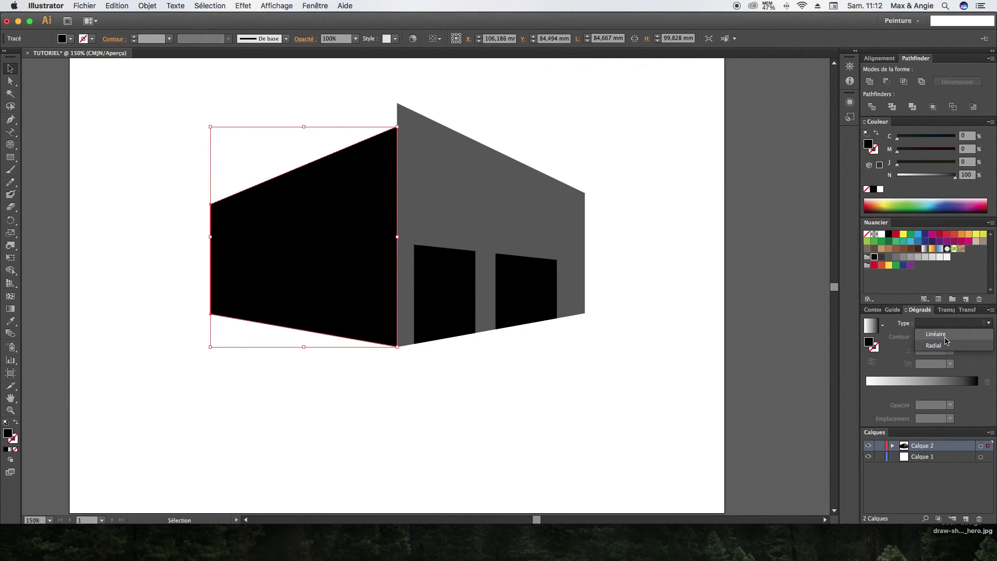
click(945, 337)
click(366, 347)
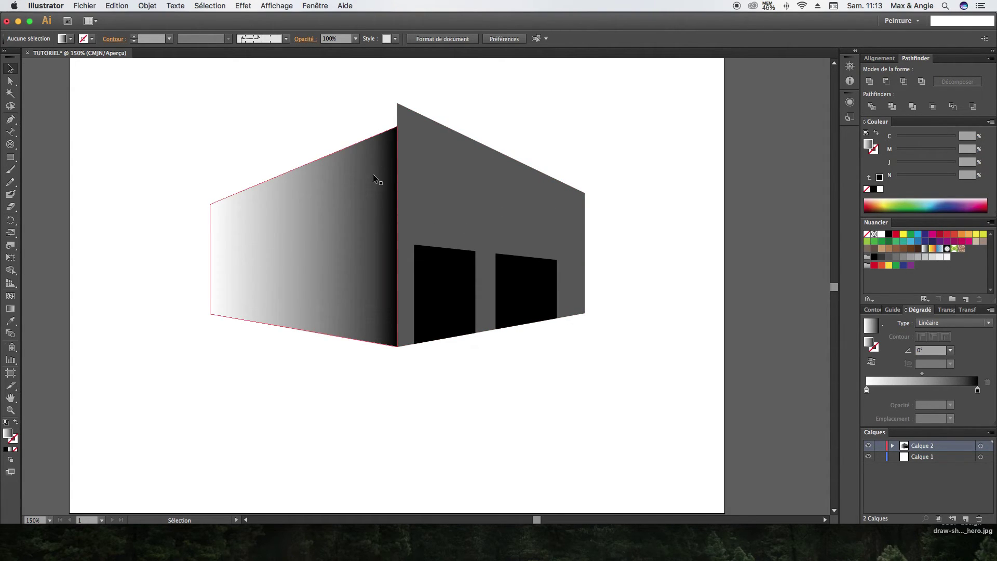
click(716, 164)
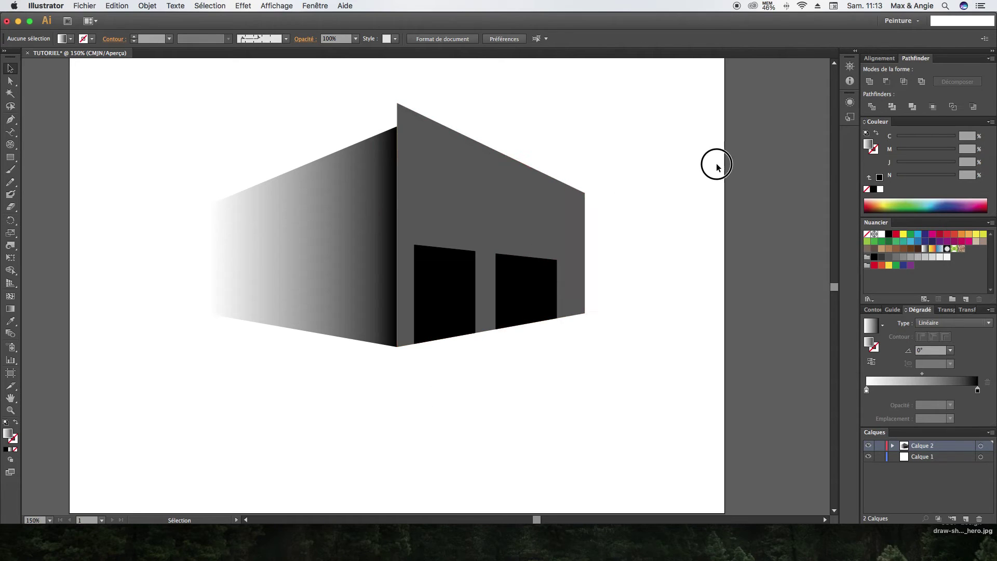
Select all the building's shapes and try to stretch the gradient across them with the Gradient tool.
drag(171, 141, 621, 414)
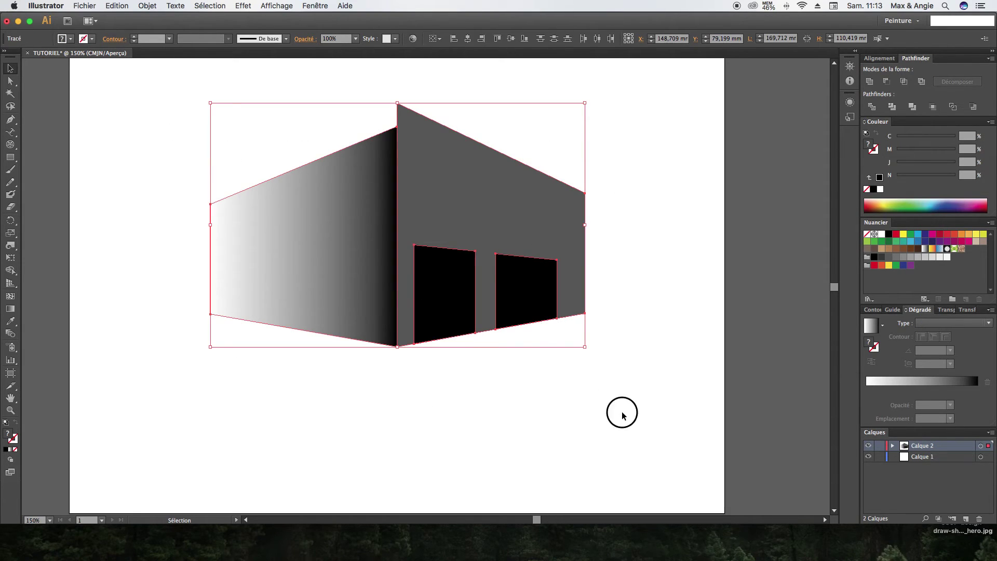
click(622, 415)
drag(199, 128, 600, 367)
click(8, 310)
mouse_move(181, 256)
mouse_down()
mouse_move(561, 231)
mouse_move(634, 236)
mouse_up()
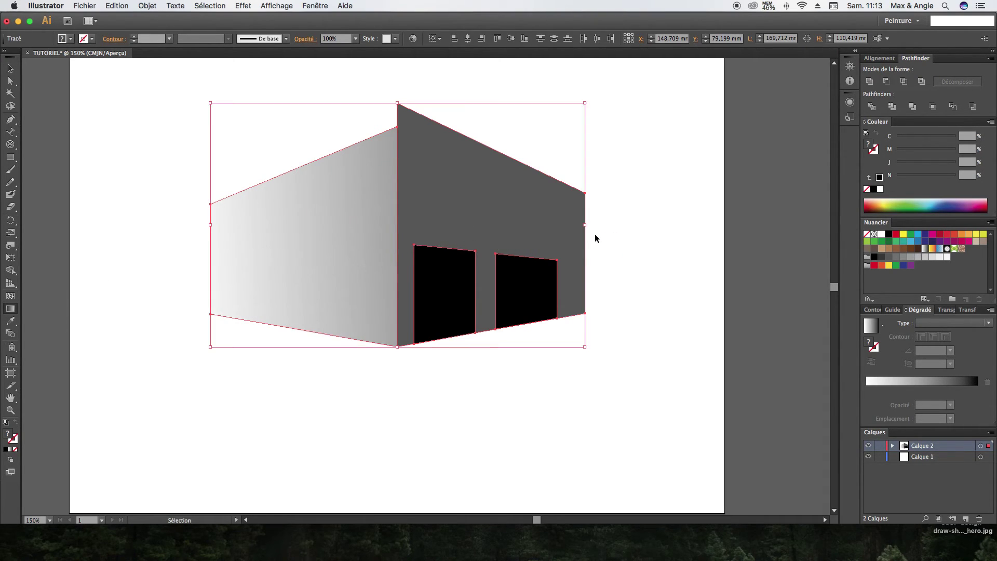
drag(211, 237, 397, 237)
Try to unite the selected building shapes with Pathfinder, undo the union and deselect them.
click(9, 68)
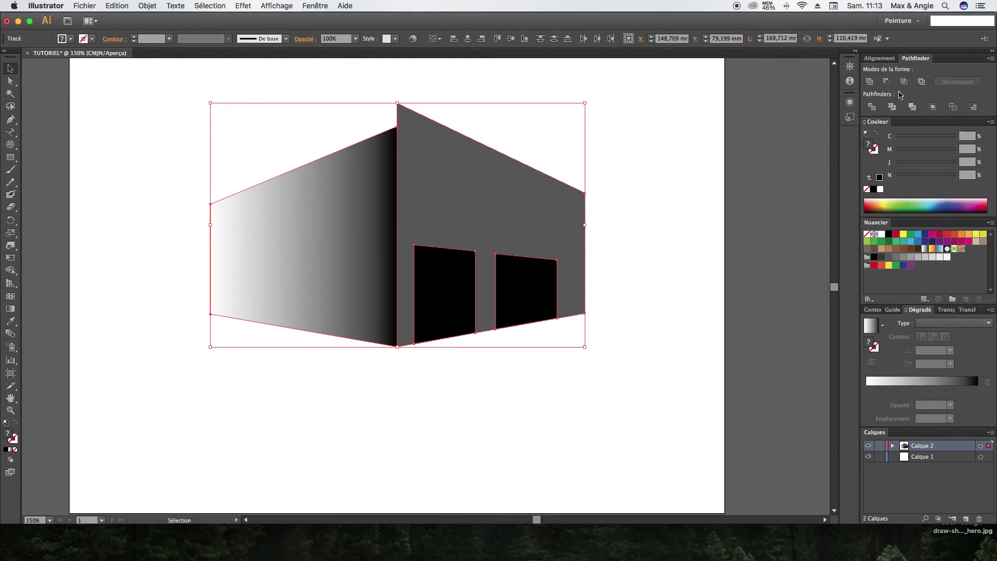
click(869, 81)
key(super+z)
click(325, 347)
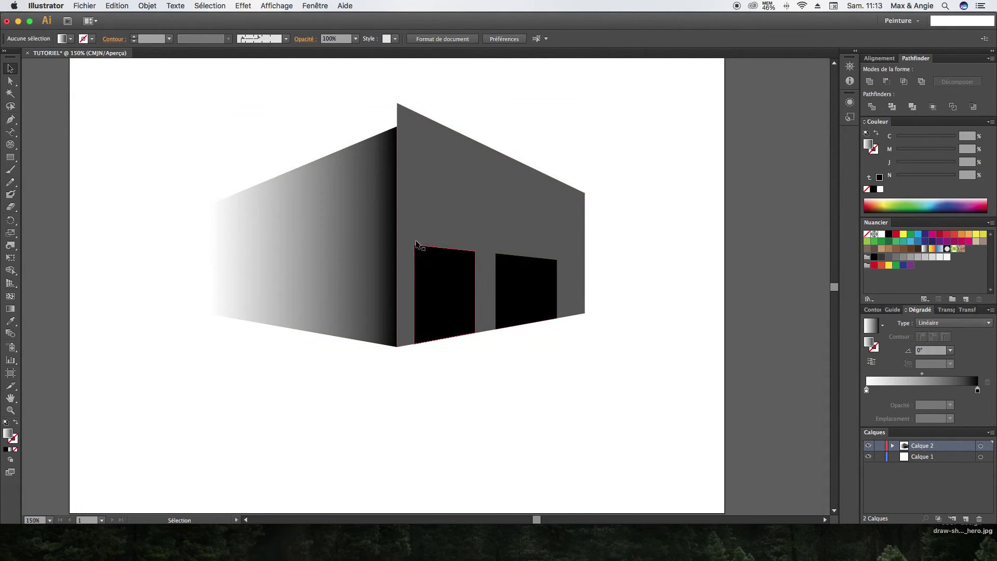
Redraw the gradient in both directions with both walls and the first door selected, and undo both attempts.
drag(171, 213, 643, 289)
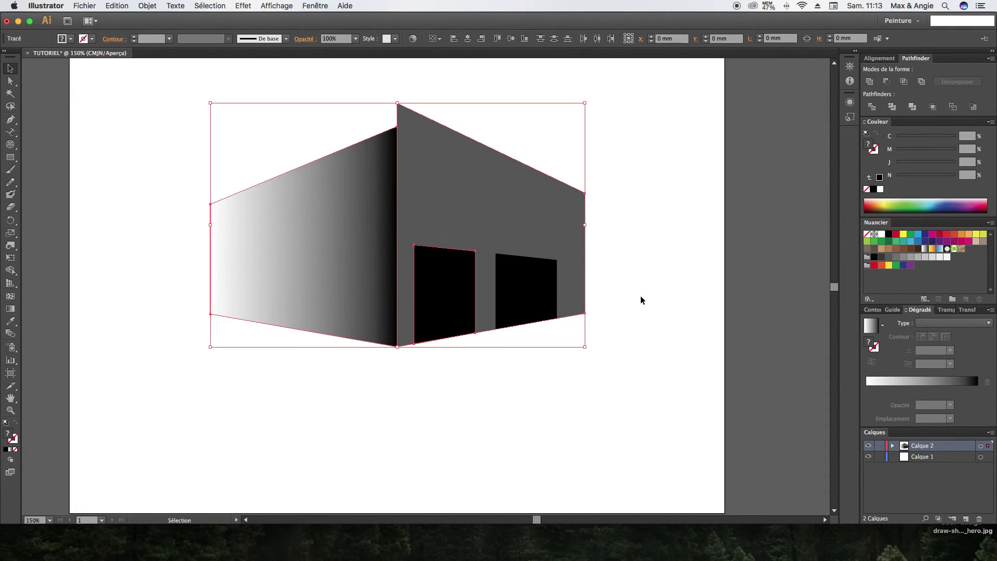
click(11, 308)
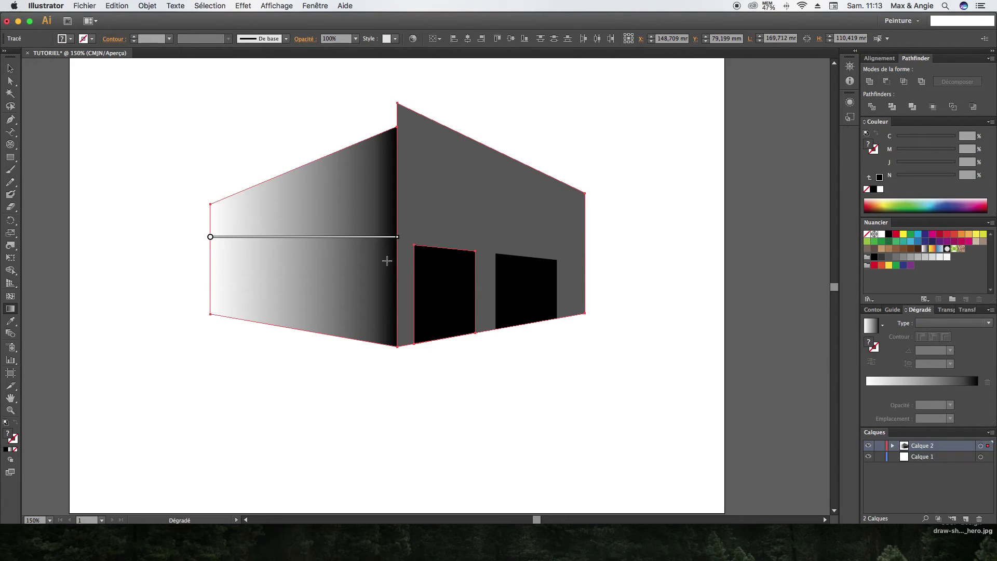
drag(238, 276, 754, 206)
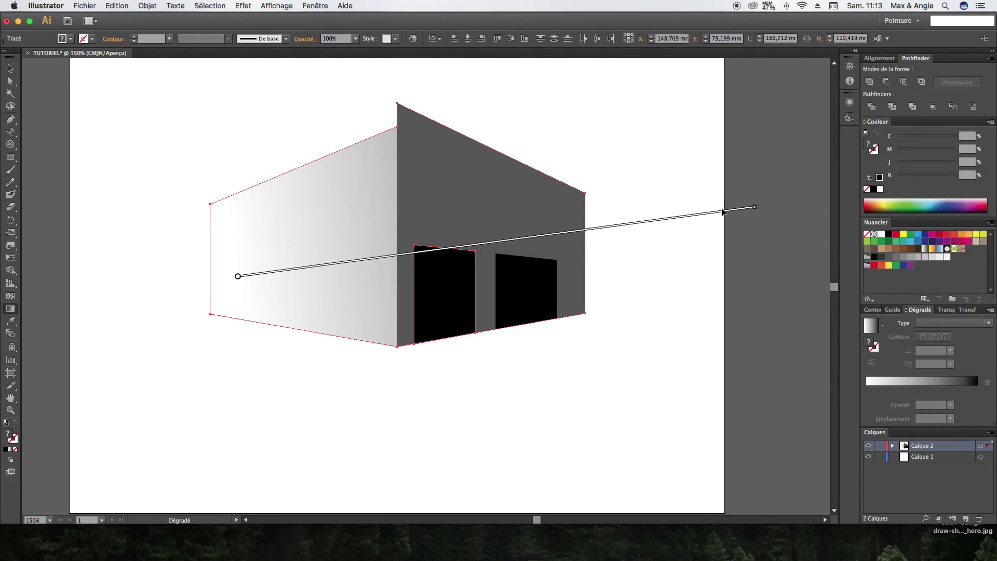
key(super+z)
drag(557, 239, 263, 276)
key(super+z)
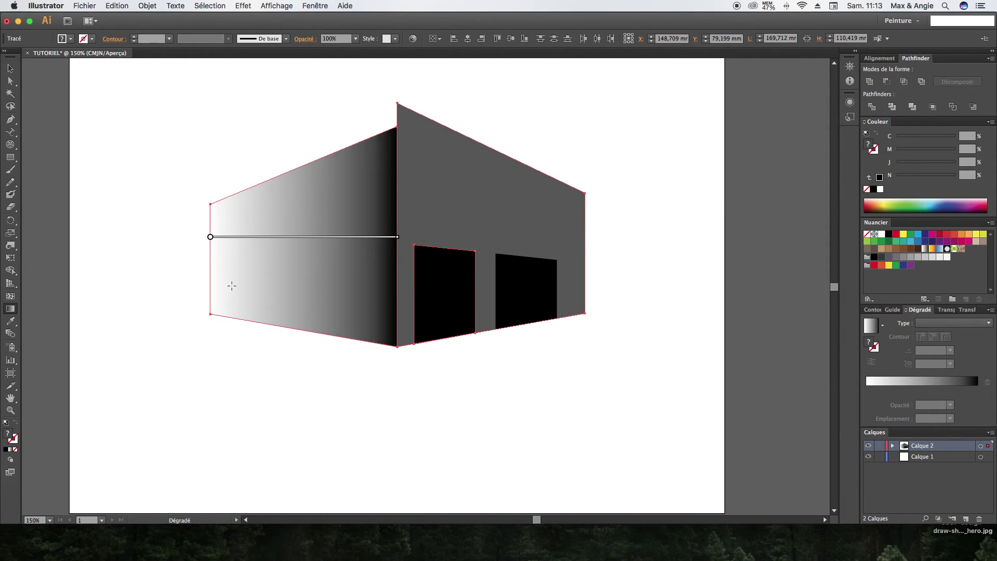
Select only the left wall, shift its gradient slightly to the left with the Gradient tool, select the black stop and deselect the wall.
click(11, 69)
click(297, 144)
click(327, 174)
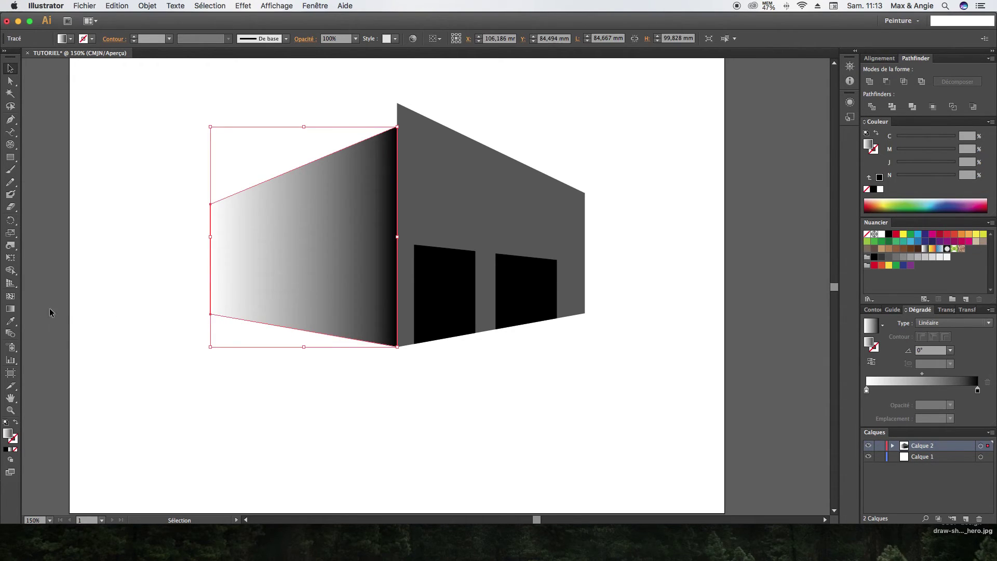
click(11, 308)
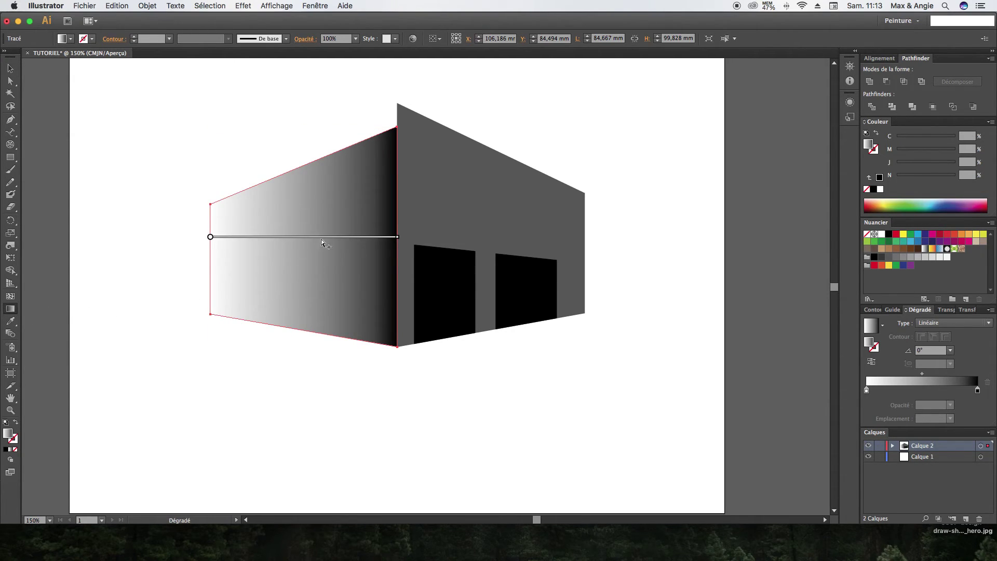
click(11, 68)
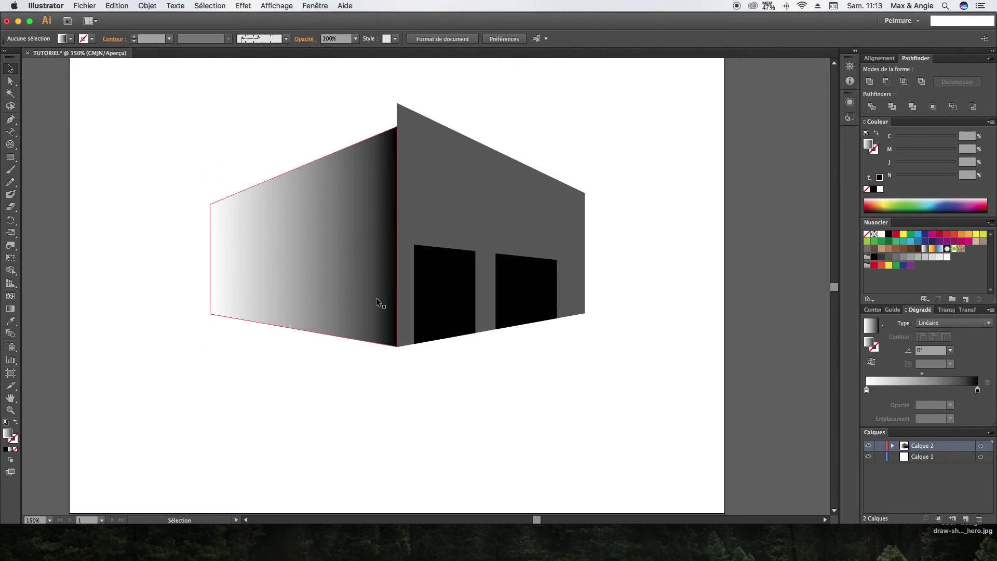
click(11, 308)
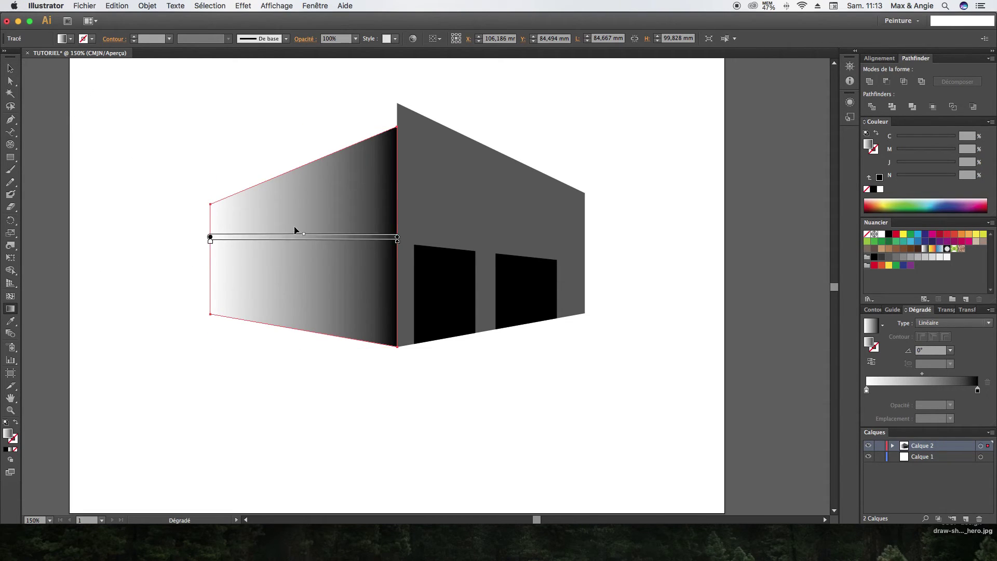
mouse_move(261, 236)
mouse_down()
mouse_move(245, 289)
mouse_move(244, 149)
mouse_up()
mouse_move(174, 236)
mouse_down()
mouse_move(240, 227)
mouse_move(350, 232)
mouse_move(362, 242)
mouse_move(222, 239)
mouse_move(178, 311)
mouse_move(172, 345)
mouse_move(230, 220)
mouse_move(217, 259)
mouse_up()
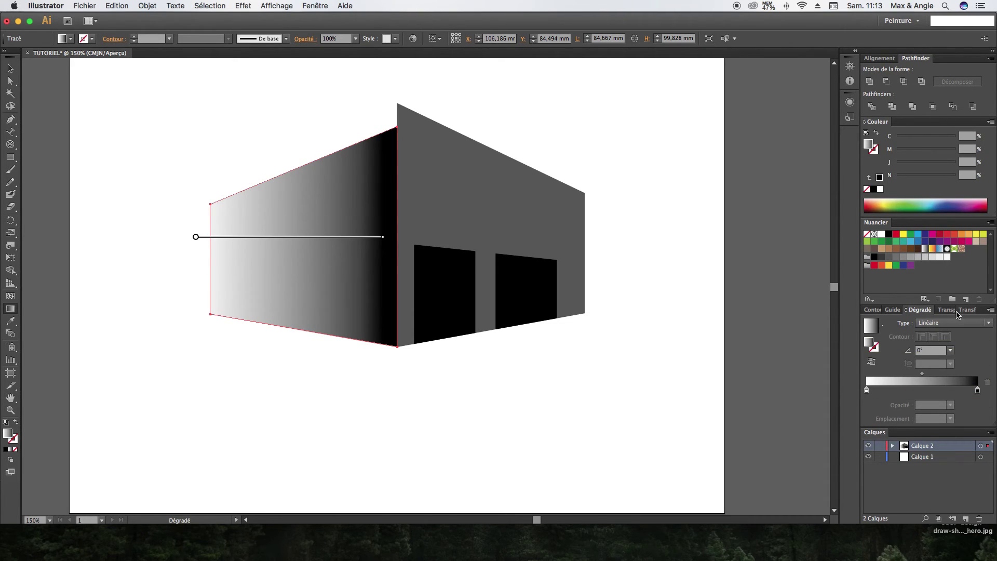
click(978, 390)
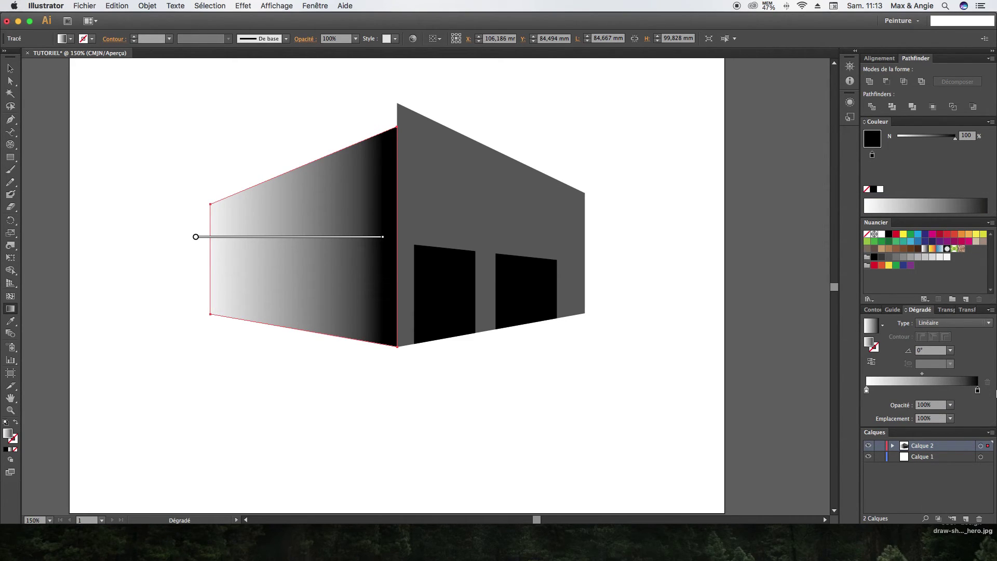
click(10, 68)
click(111, 316)
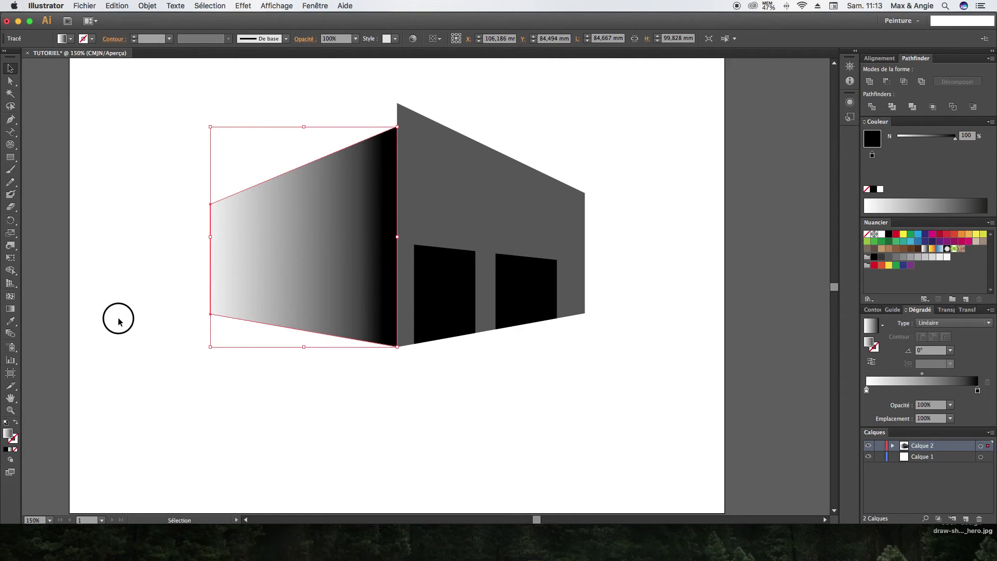
Delete all the building's shapes from the artboard.
click(10, 323)
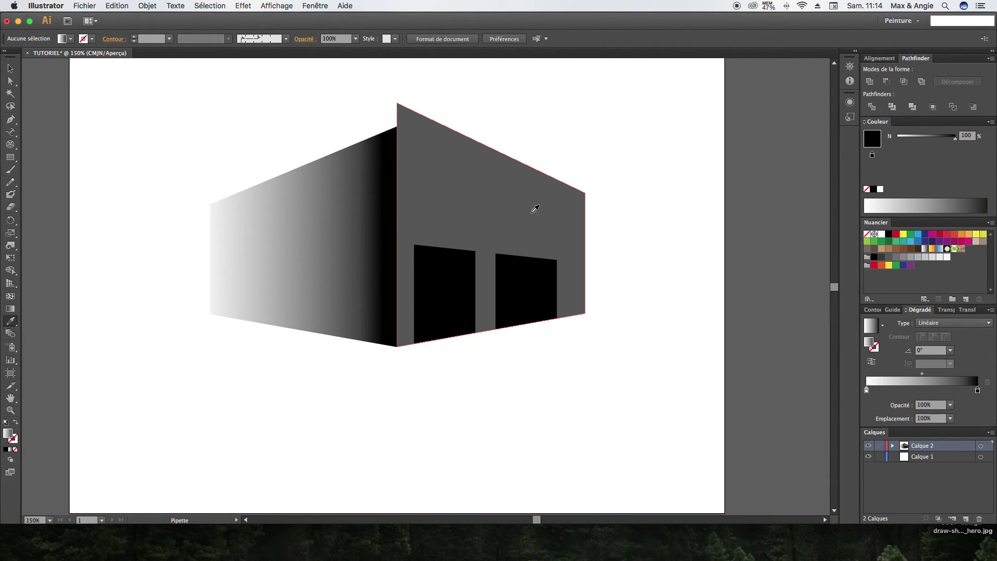
click(11, 68)
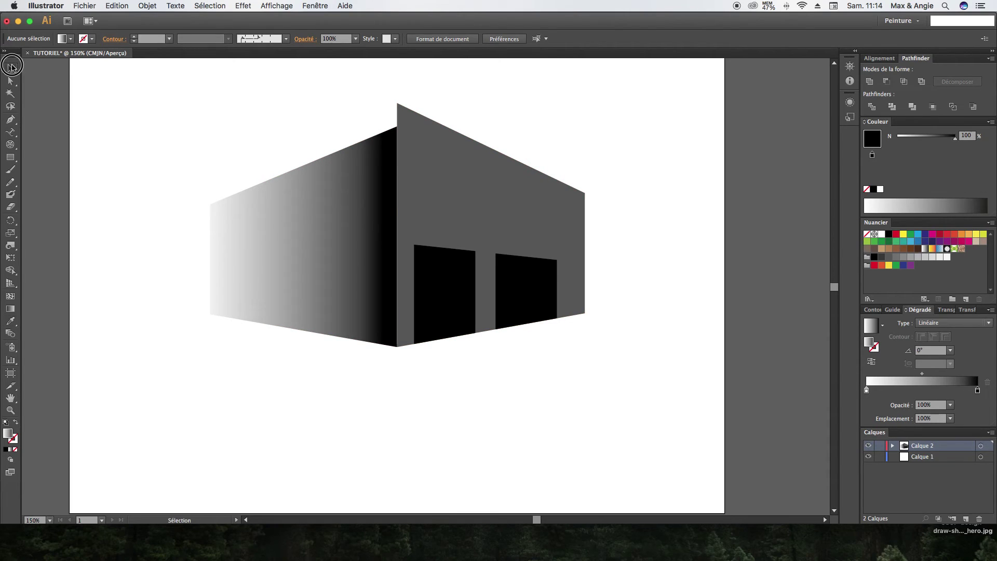
drag(172, 107, 639, 364)
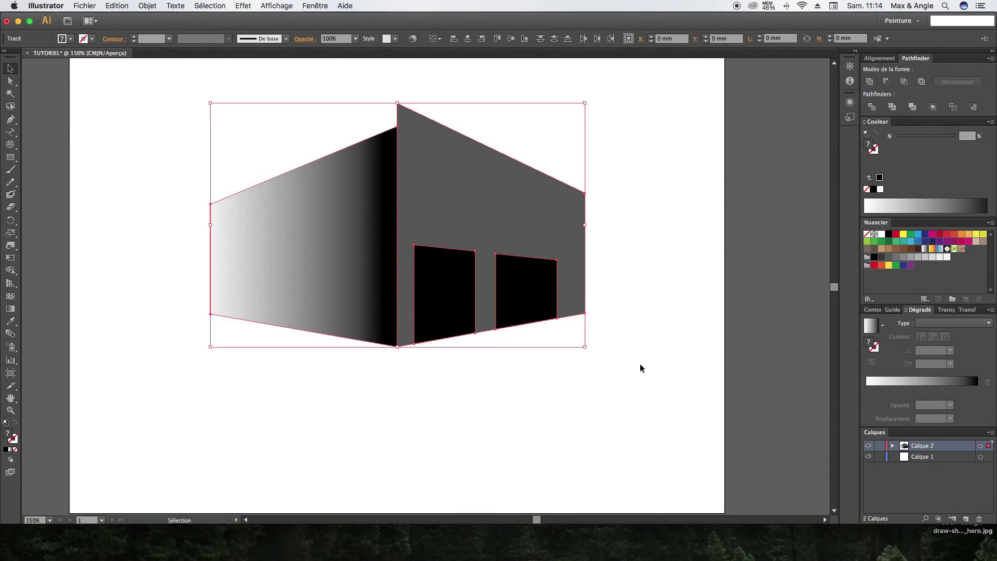
key(Delete)
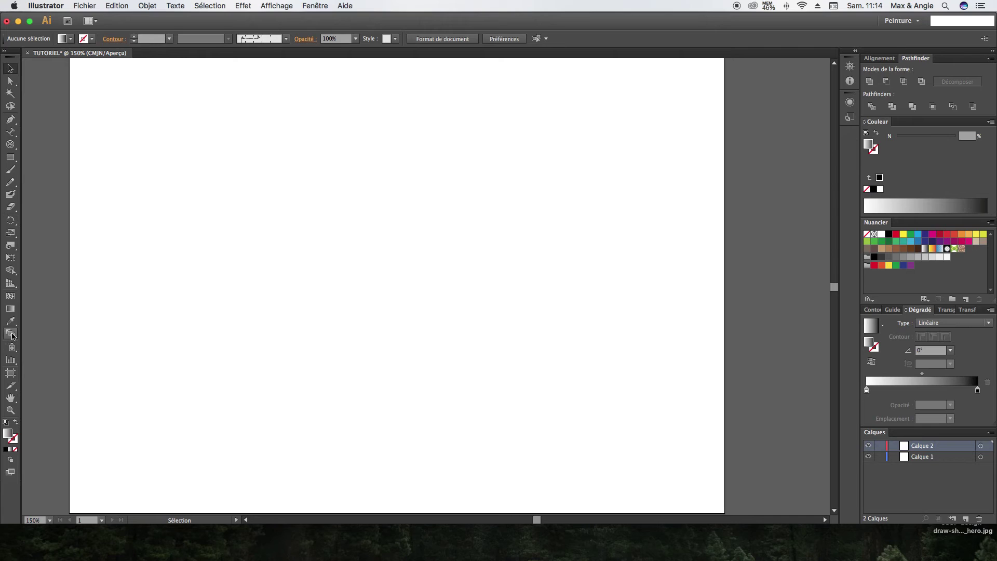
double_click(11, 335)
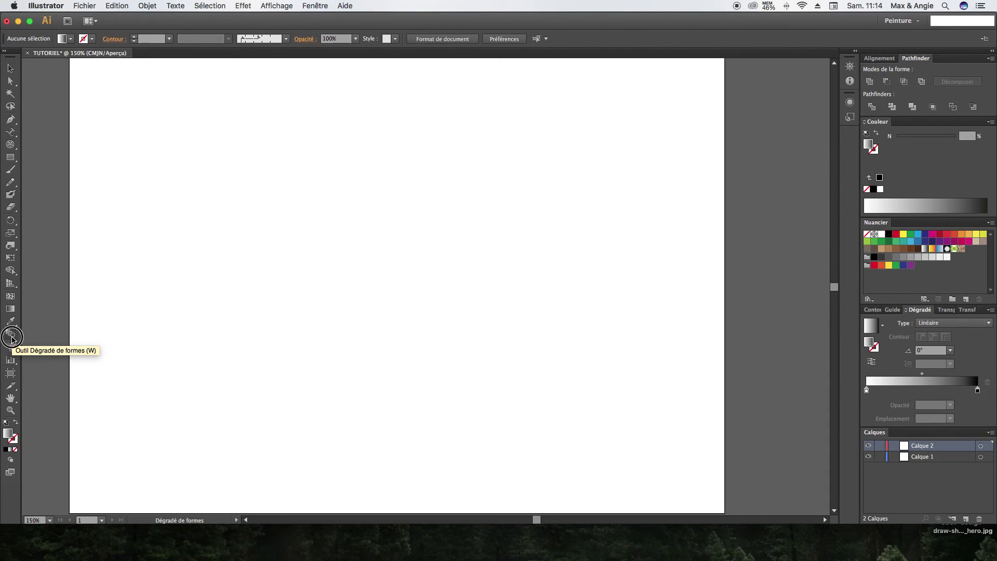
click(106, 93)
click(122, 91)
click(109, 97)
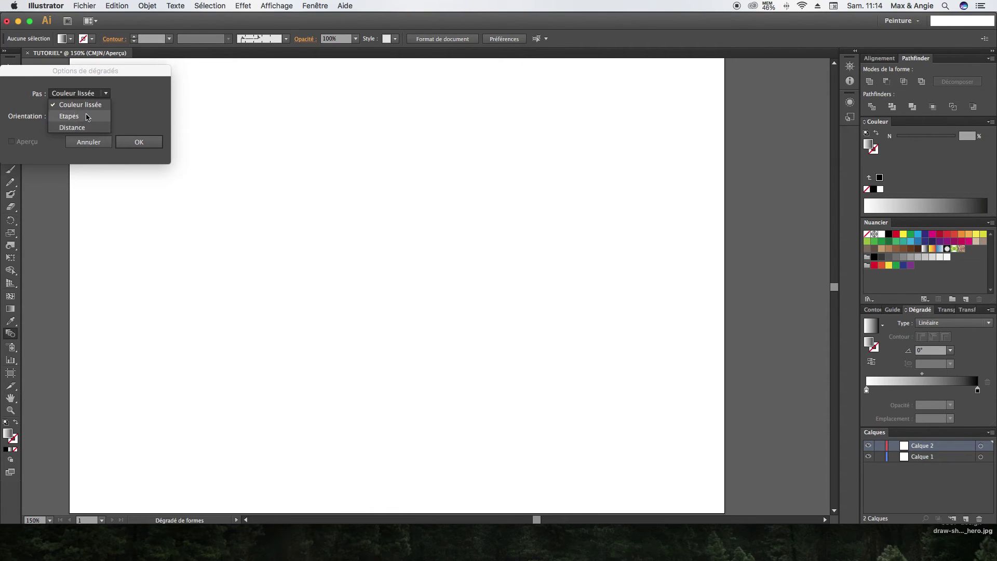
click(71, 116)
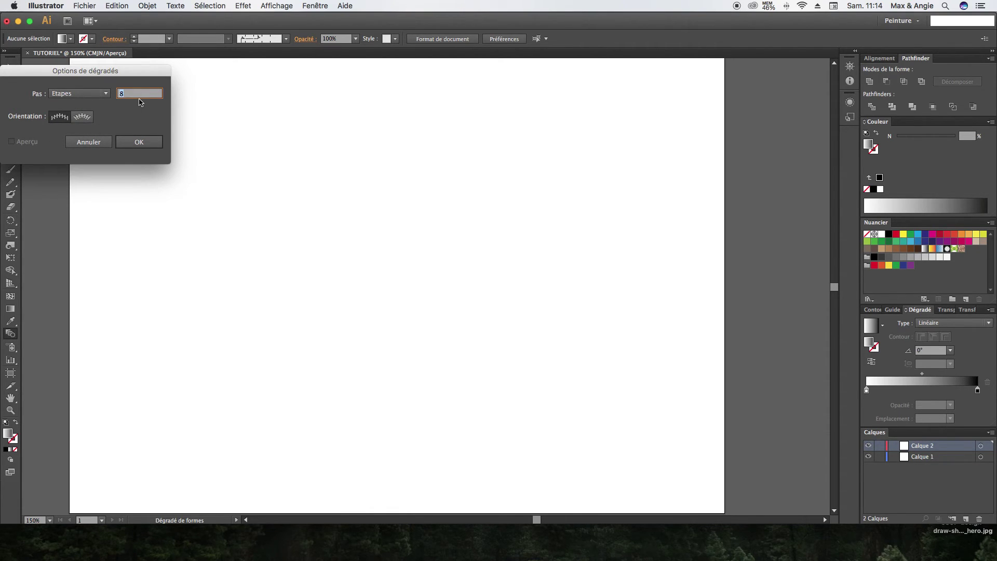
click(89, 143)
Draw a small gradient-filled circle about 6.8 mm wide and place a copy of it near the artboard's right side.
drag(11, 157, 60, 182)
drag(10, 157, 57, 182)
drag(164, 137, 631, 146)
key(v)
click(178, 156)
click(573, 213)
drag(127, 130, 289, 176)
click(78, 375)
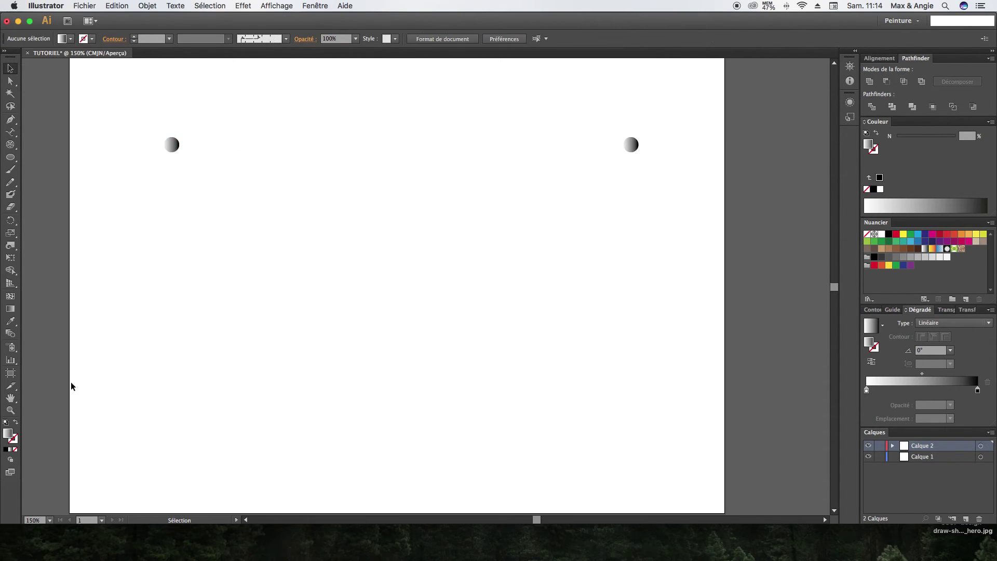
Set the blend options to 20 steps (Etapes) and blend the left circle into the right one.
double_click(10, 334)
click(103, 94)
click(102, 114)
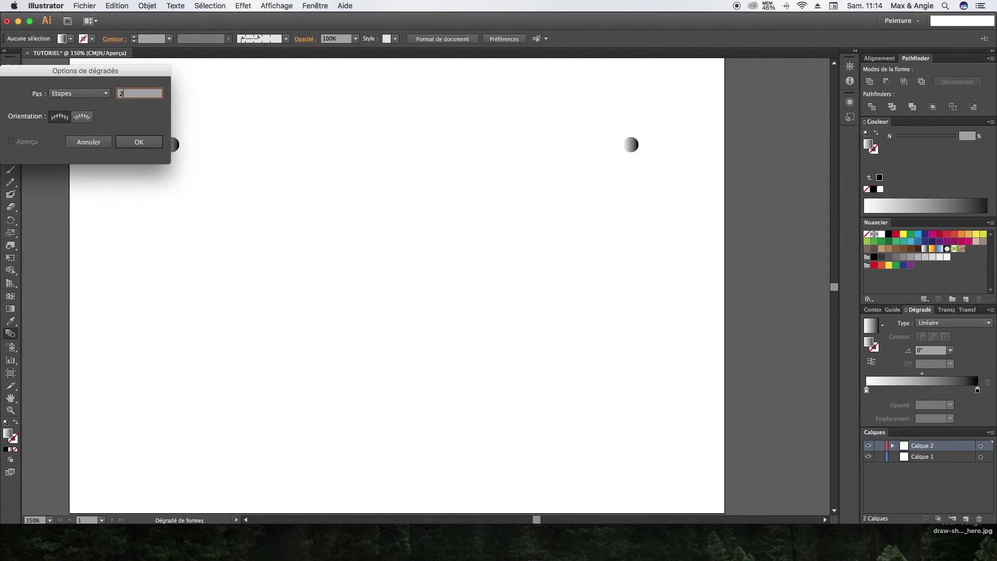
click(149, 145)
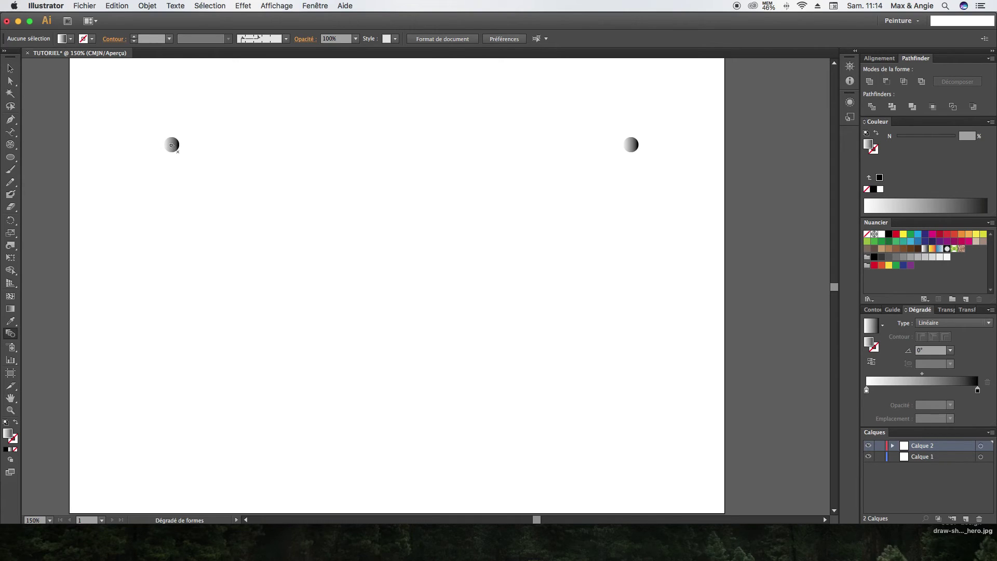
click(631, 144)
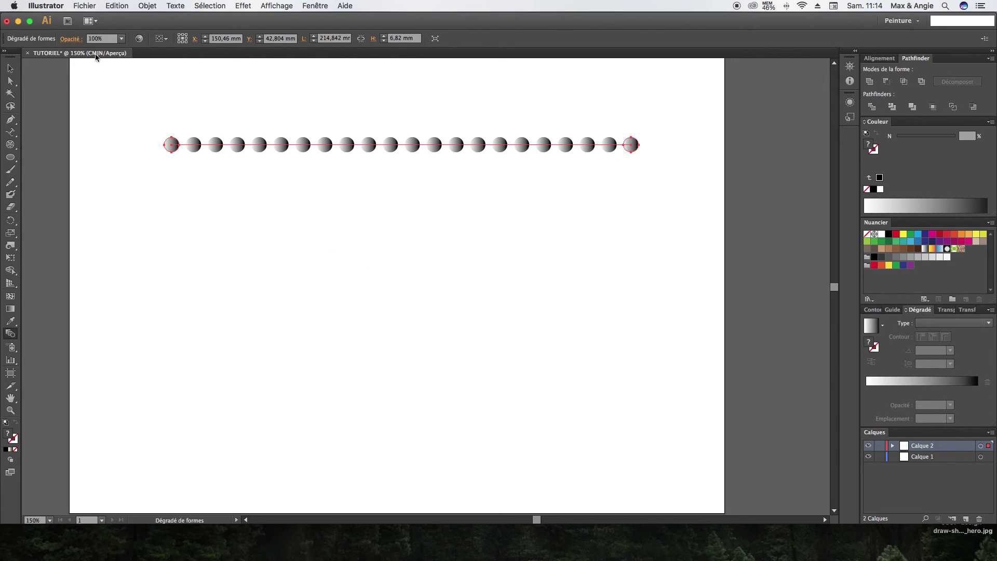
Move the blend's left end circle down with Direct Selection and undo the move.
click(10, 81)
drag(172, 145, 175, 209)
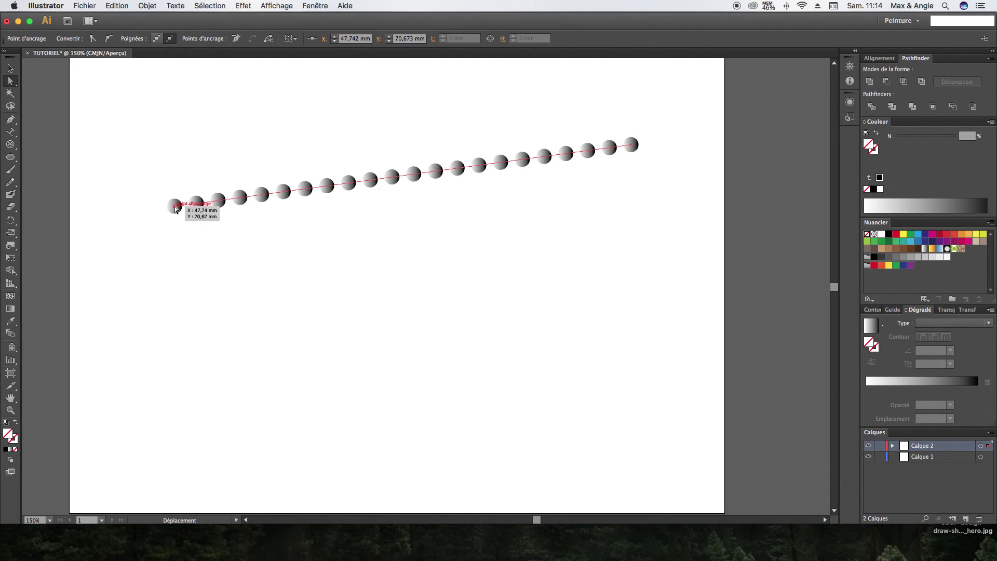
key(super+z)
Select the whole blend of circles and delete it.
click(10, 68)
drag(145, 136, 644, 167)
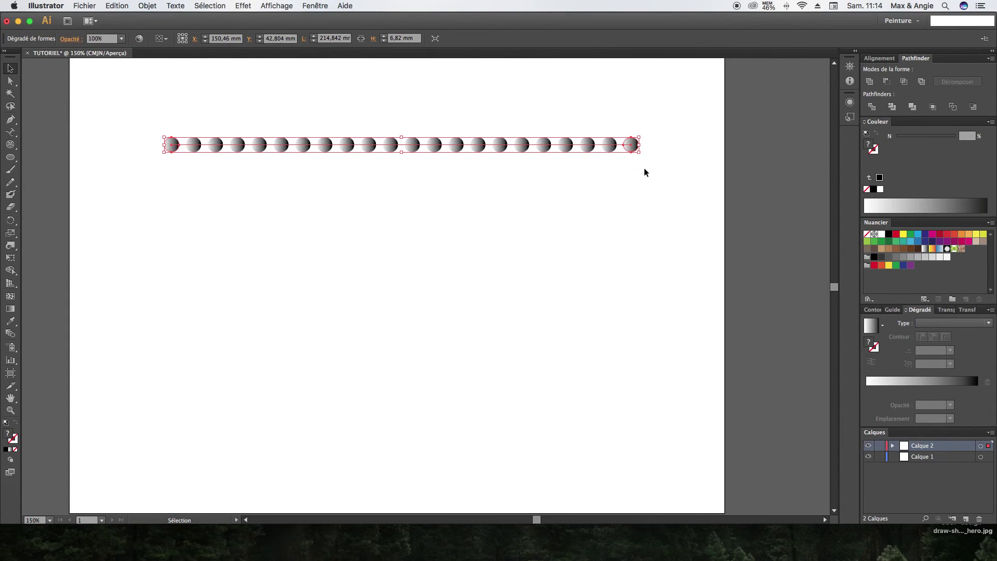
key(Delete)
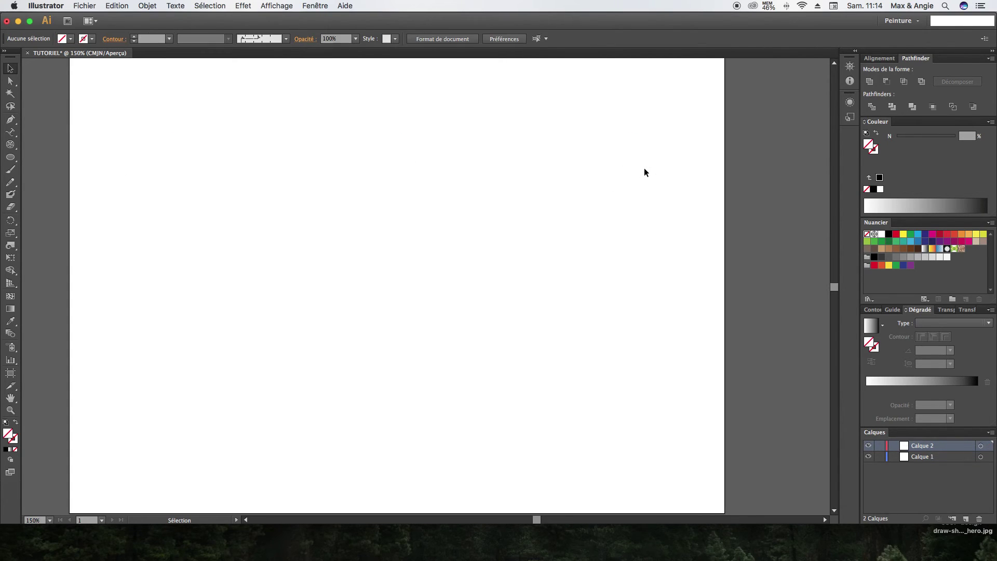
Narrow the artboard slightly from its left edge to a width of about 296.76 mm and leave artboard editing.
click(16, 355)
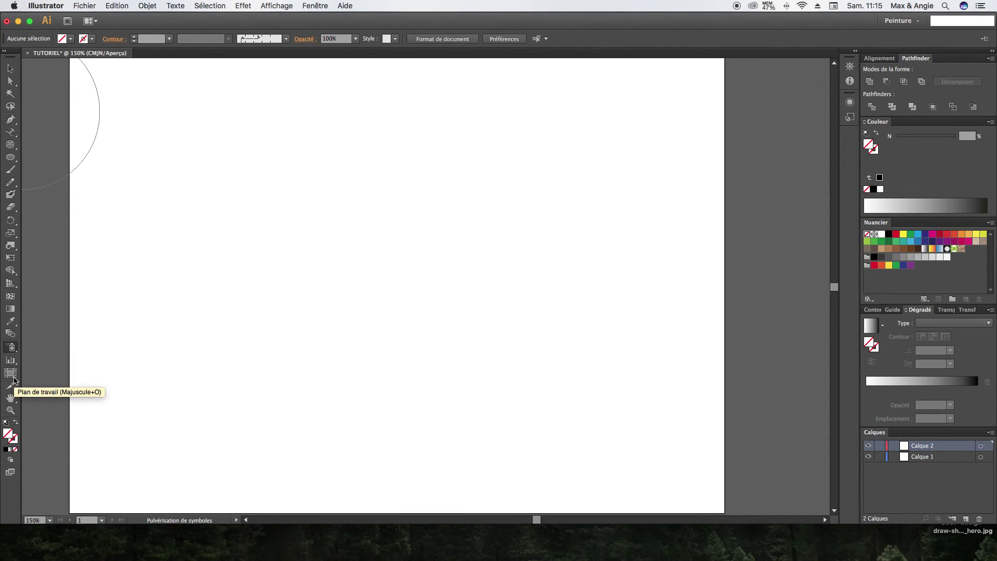
click(11, 373)
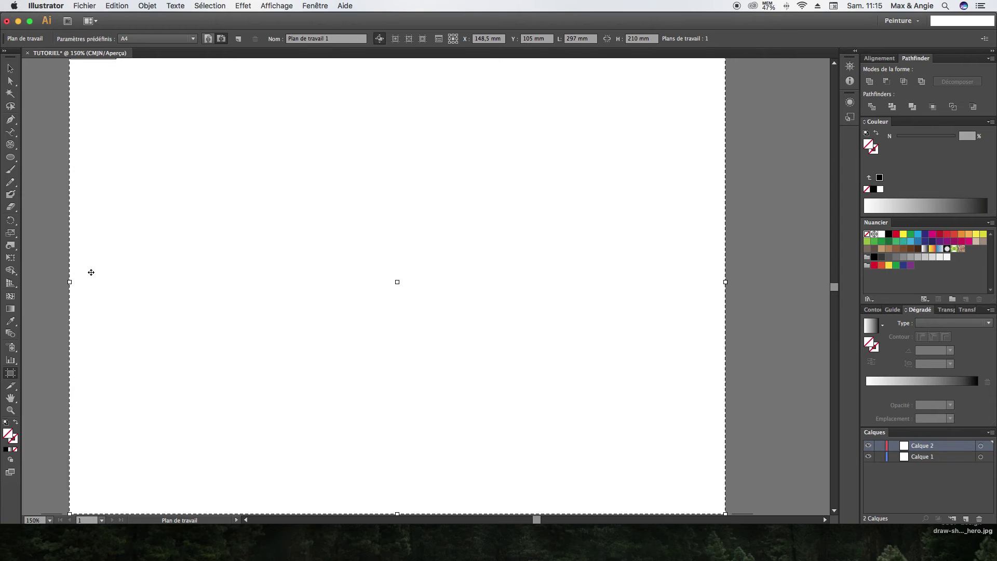
mouse_move(70, 282)
mouse_down()
mouse_move(398, 282)
mouse_move(69, 295)
mouse_up()
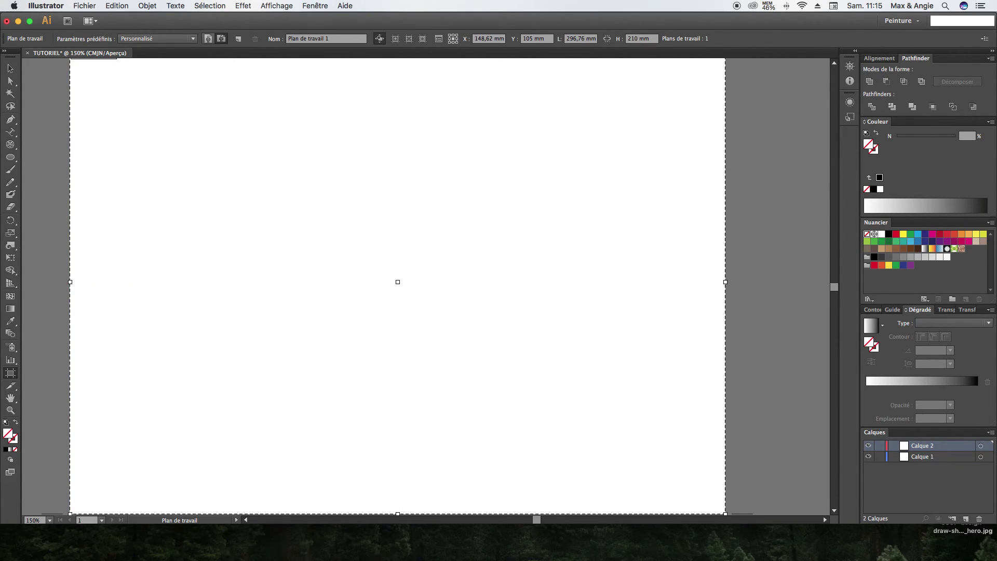
click(11, 65)
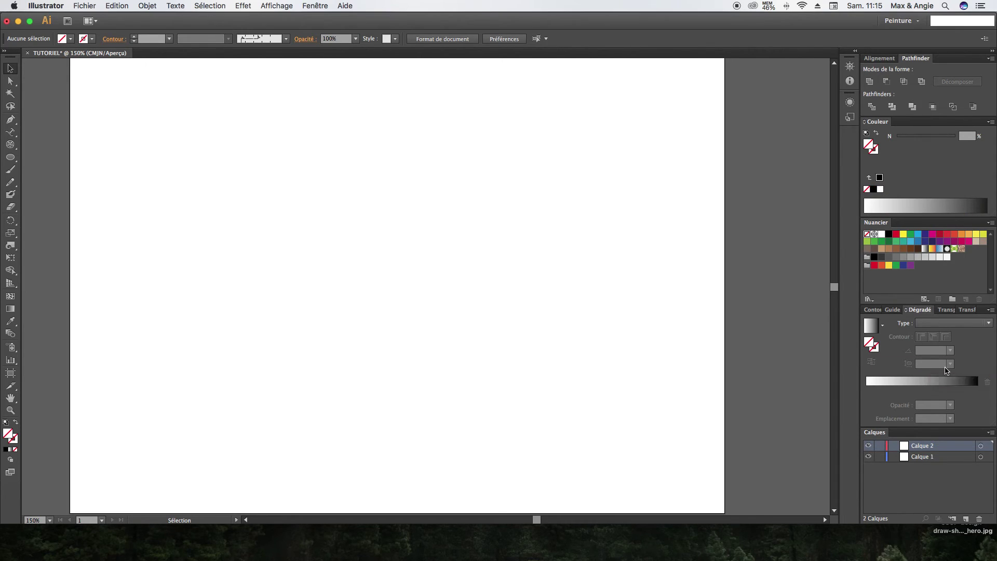
Draw a circle about 65 mm in diameter left of the artboard's centre and give it a red stroke without fill.
click(872, 311)
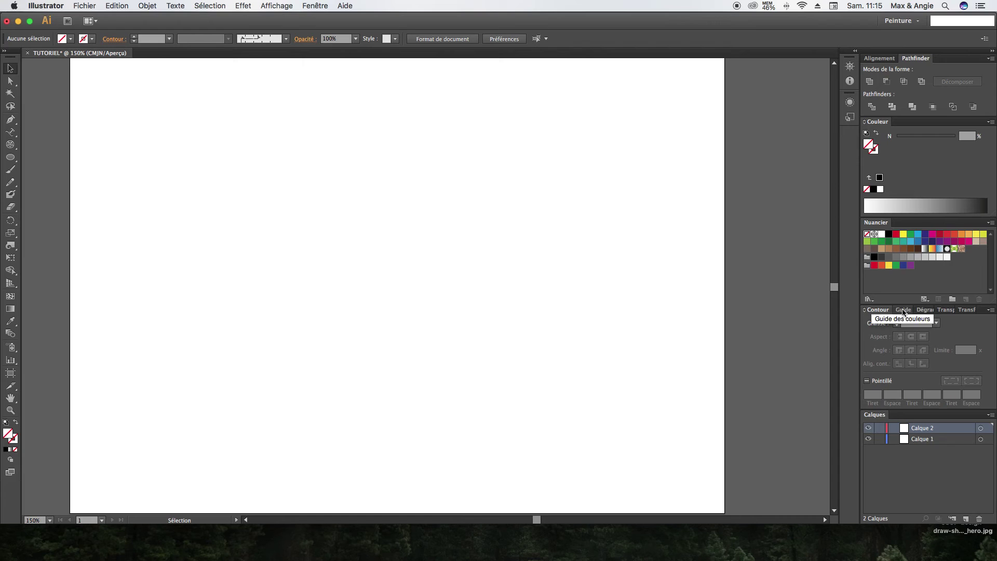
click(10, 158)
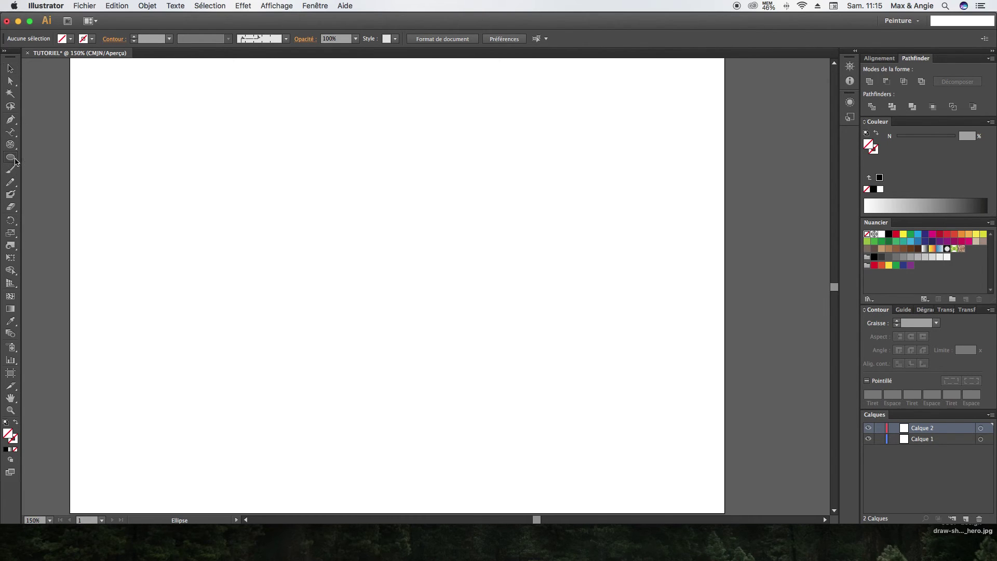
drag(283, 176, 387, 319)
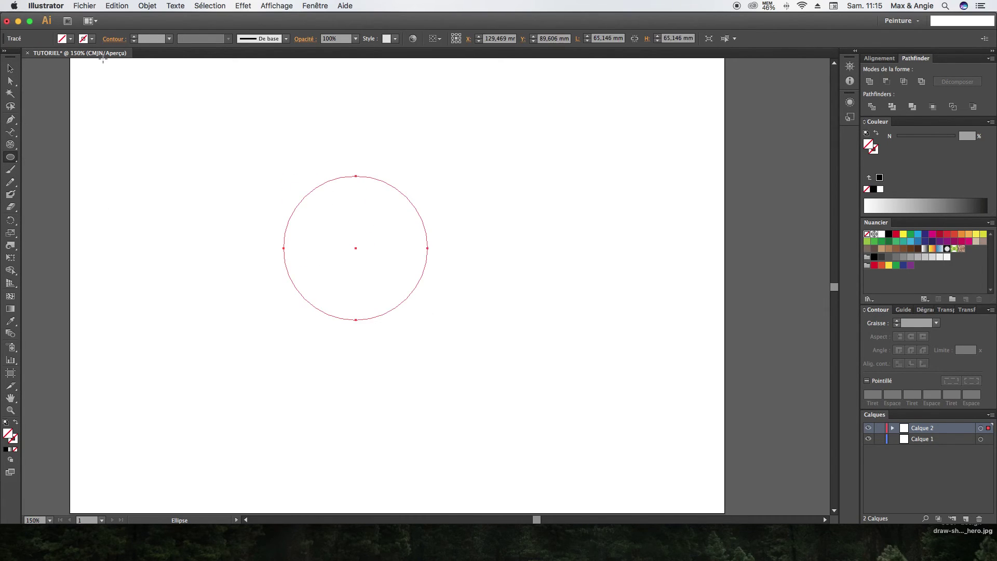
click(11, 68)
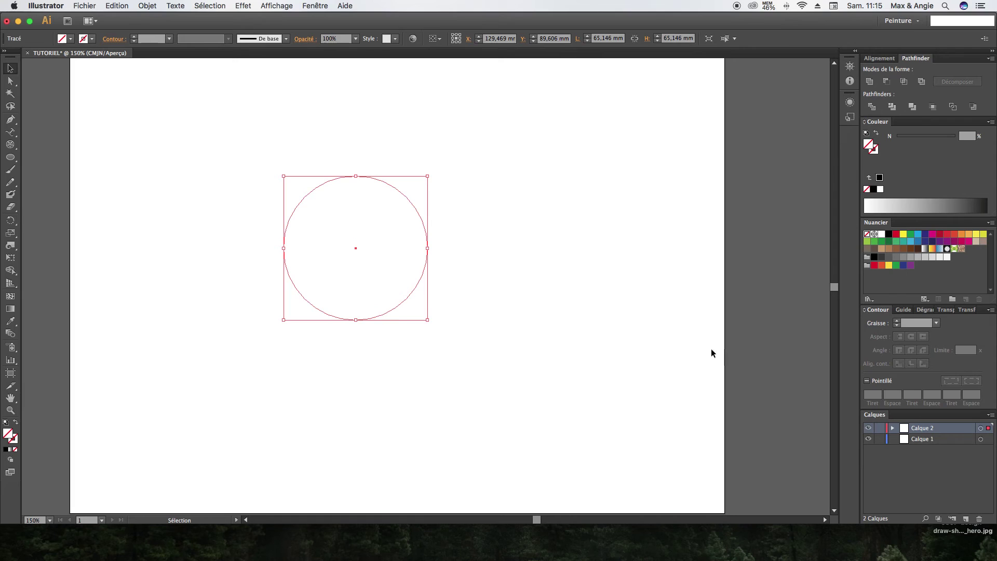
click(895, 234)
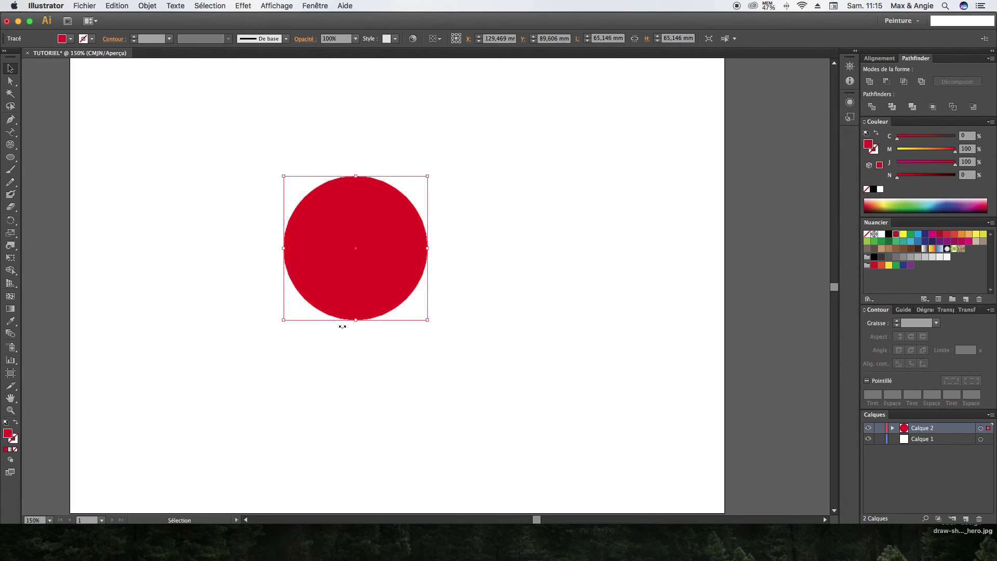
click(16, 423)
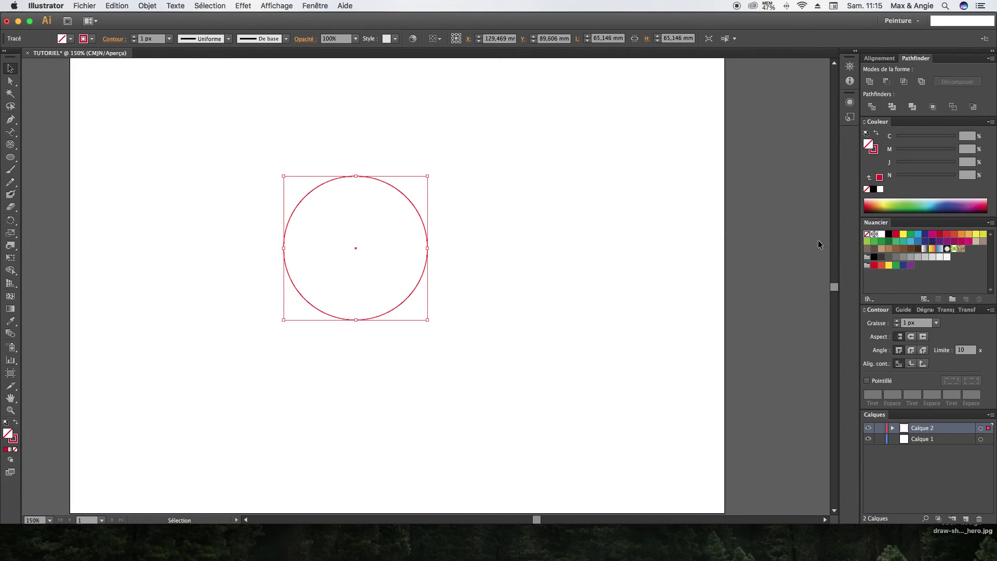
Raise and lower the circle's stroke weight, finishing at 11 px.
click(896, 321)
click(896, 320)
click(897, 321)
click(896, 321)
click(896, 321)
click(897, 321)
click(896, 320)
click(897, 321)
click(896, 321)
click(897, 321)
click(896, 320)
click(897, 325)
click(897, 326)
click(897, 326)
click(897, 326)
click(897, 325)
click(897, 325)
click(897, 326)
click(897, 326)
click(897, 326)
click(897, 326)
click(897, 325)
click(897, 326)
click(897, 321)
click(897, 322)
click(897, 321)
click(897, 321)
click(897, 321)
click(897, 322)
click(897, 321)
click(897, 322)
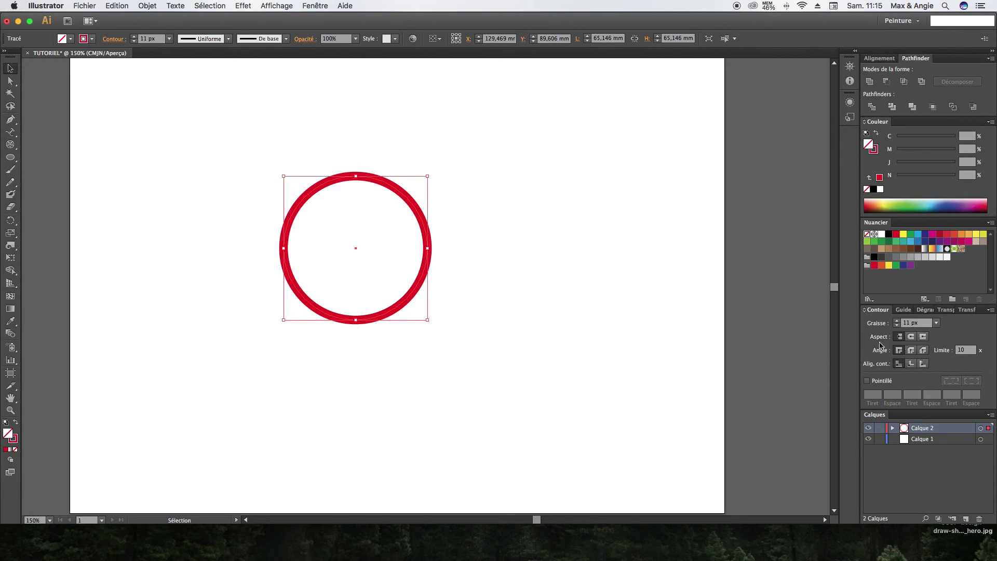
Align the circle's stroke to the outside of its path and inspect the edge closely.
click(923, 364)
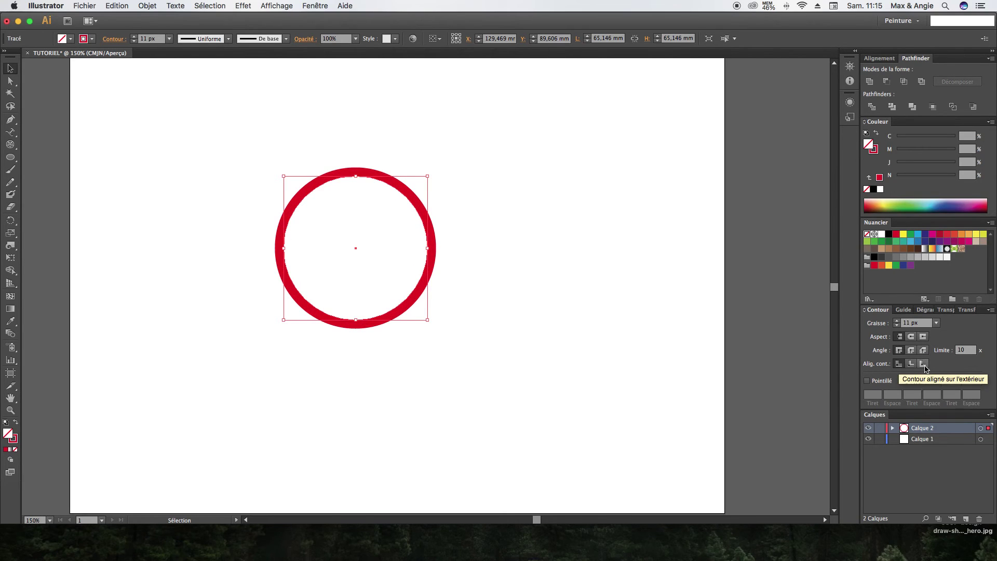
key(super+plus)
key(super+plus)
key(super+plus)
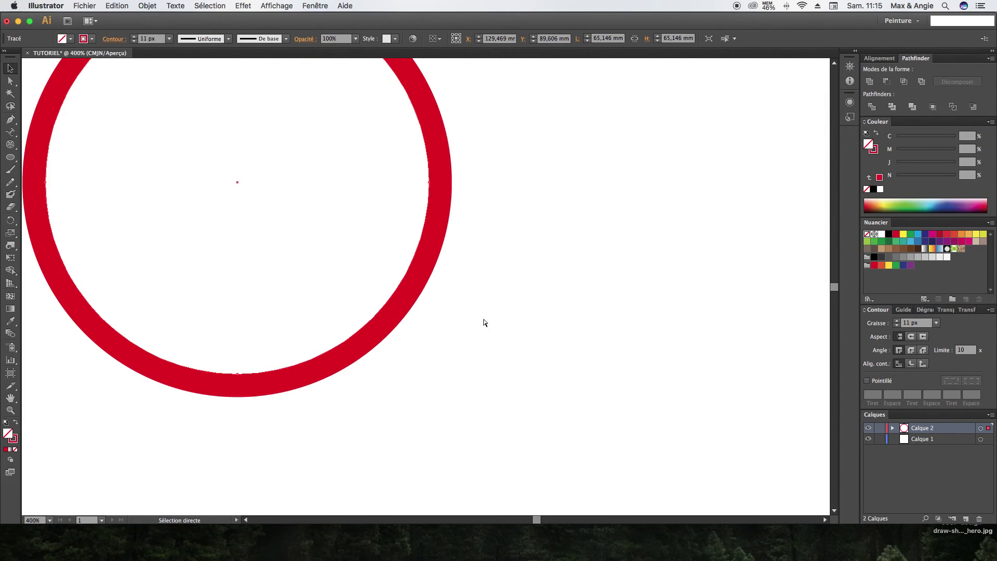
key(super+minus)
key(super+minus)
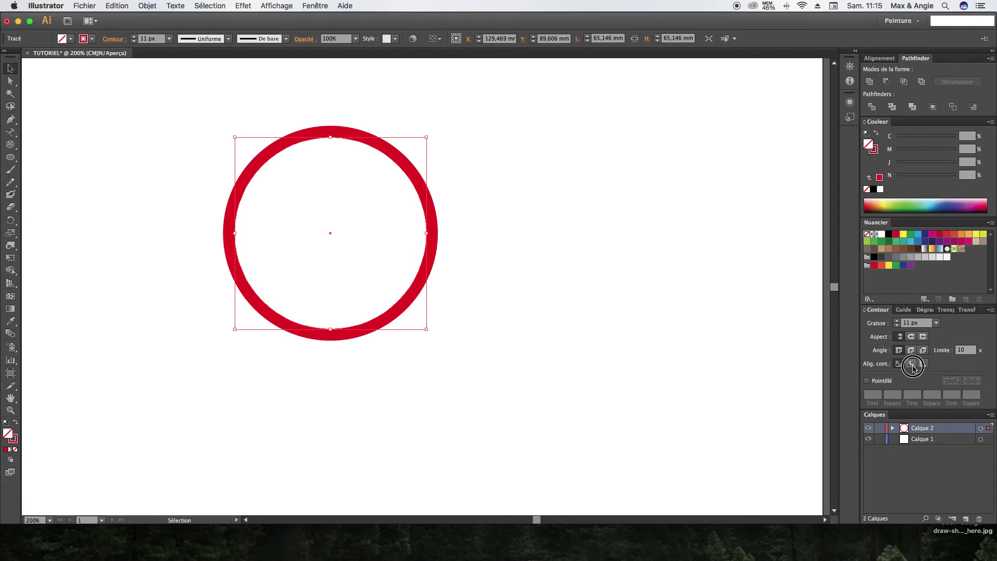
Align the circle's stroke to the inside of its path and colour the stroke yellow (J 100%).
click(911, 363)
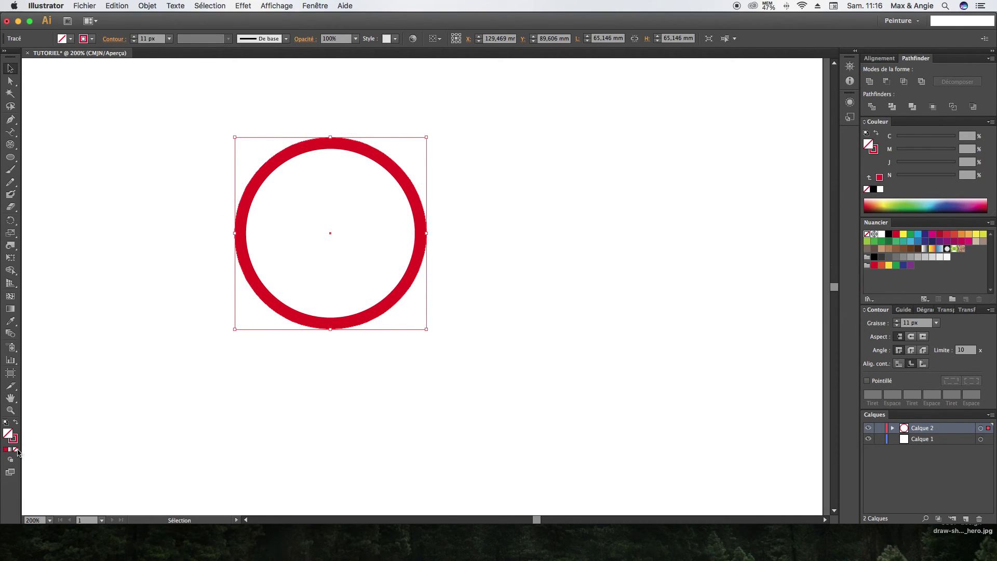
key(x)
click(903, 234)
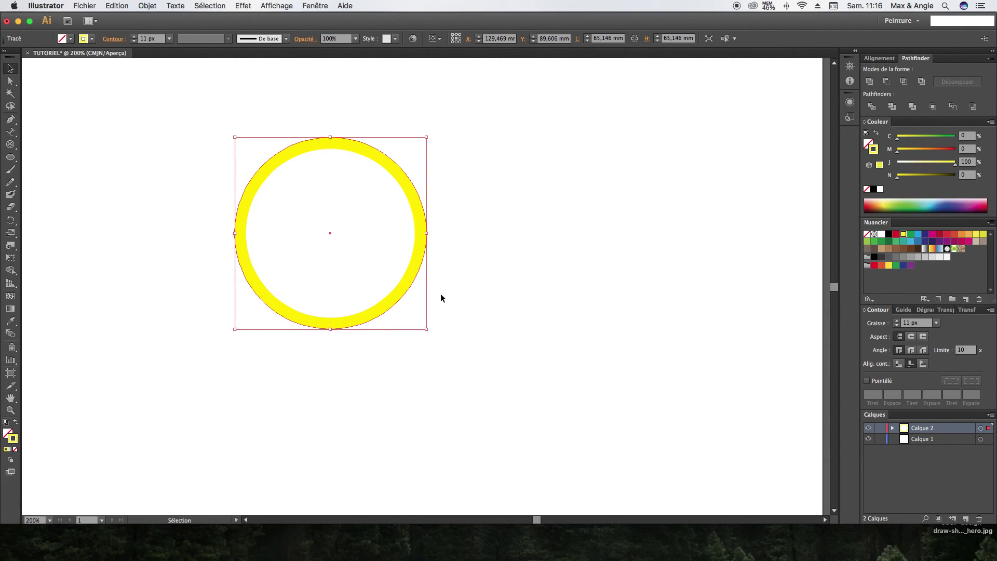
click(103, 126)
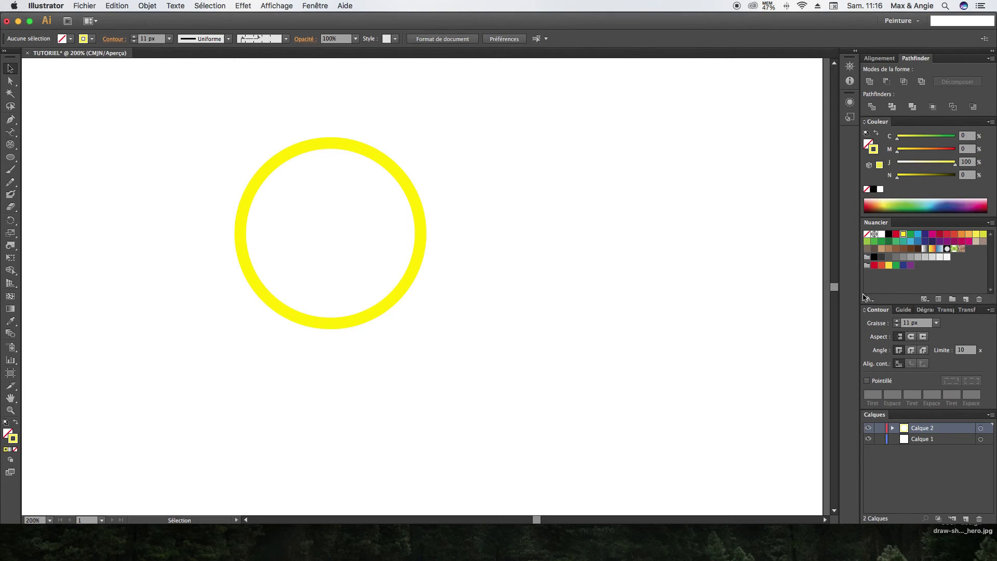
Examine the colour guide's harmony rules and the gradient settings.
click(912, 311)
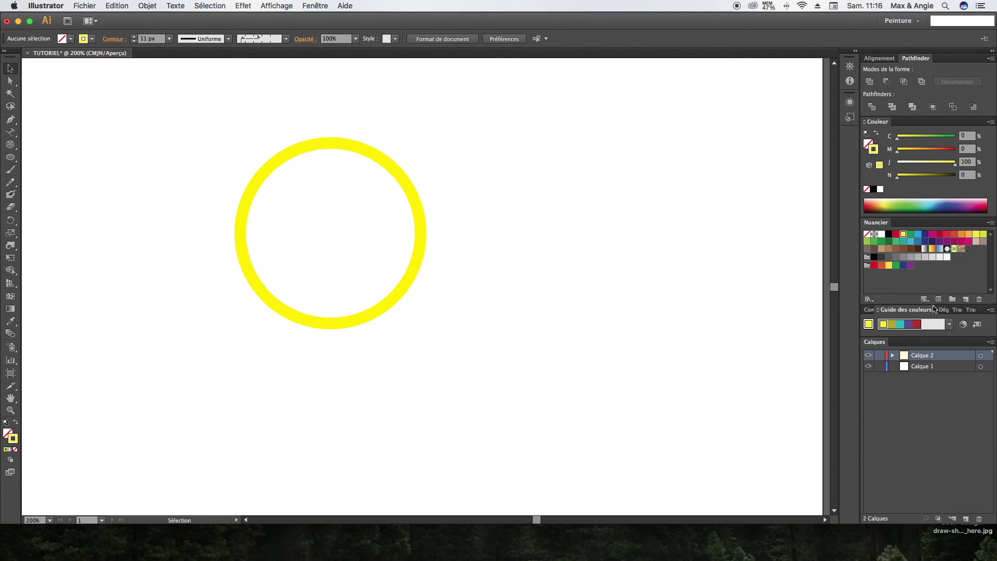
click(949, 324)
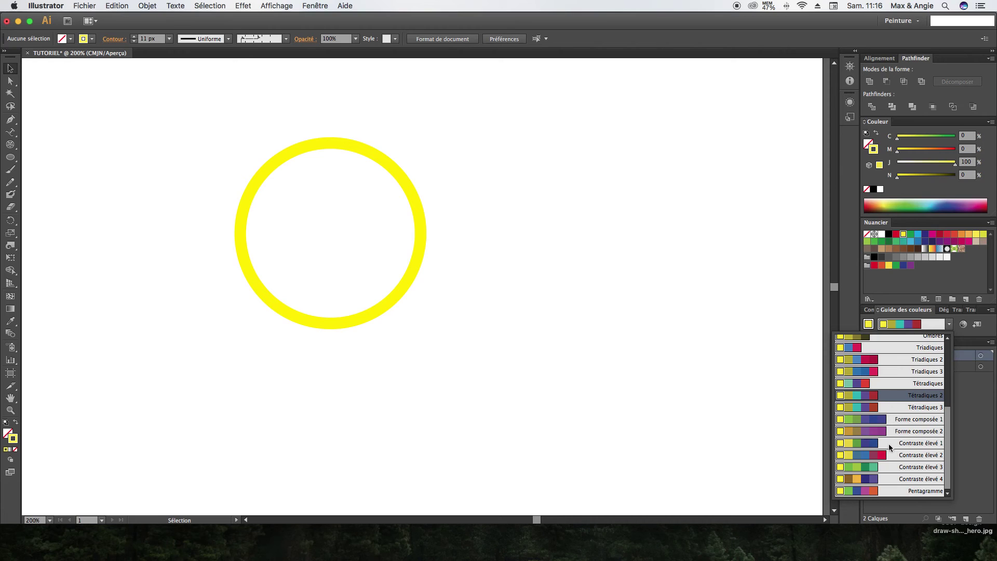
scroll(943, 388, up, 5)
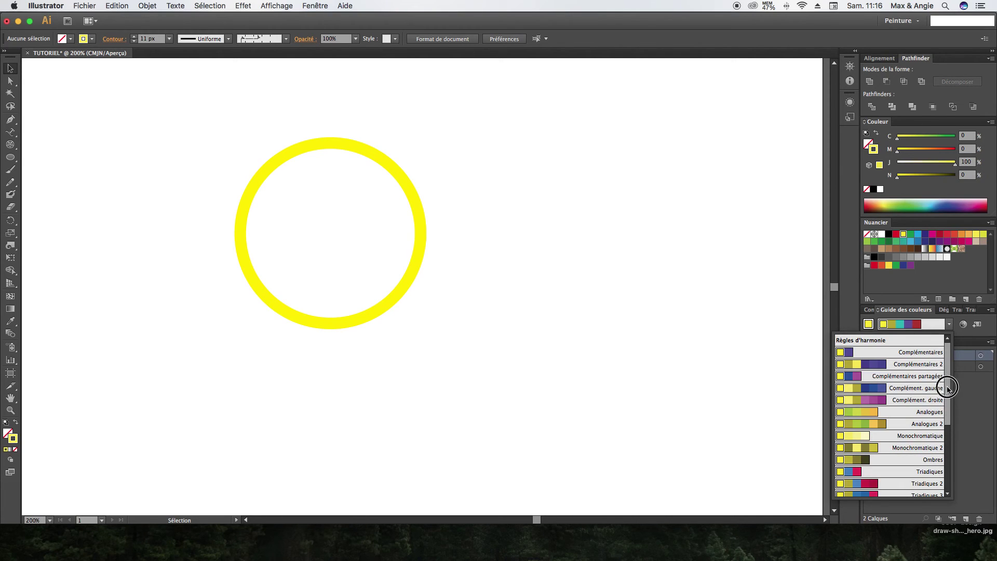
drag(950, 382, 950, 348)
click(951, 293)
click(943, 310)
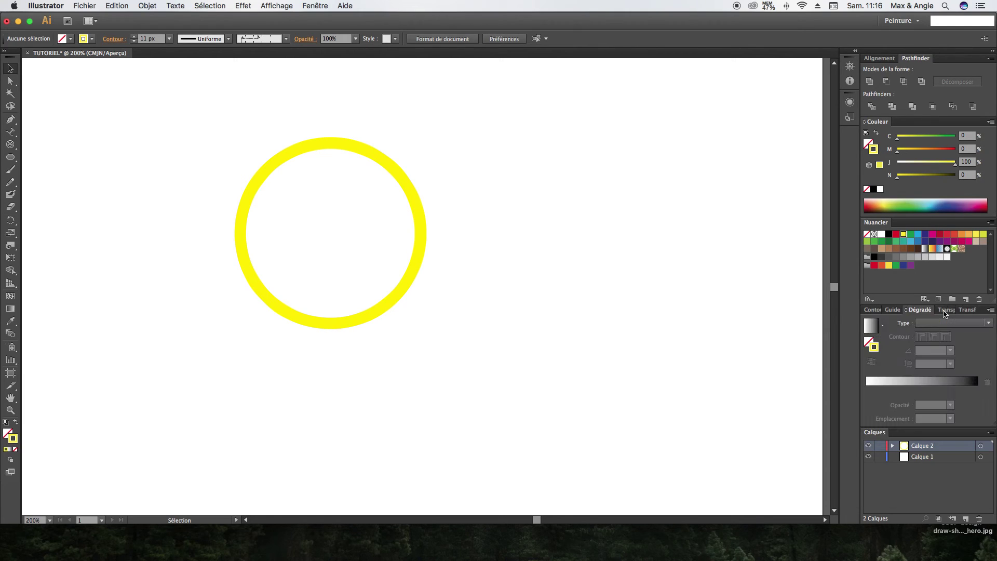
click(952, 323)
click(934, 332)
Look over the blend modes for the yellow circle and set its opacity to 20%.
click(307, 317)
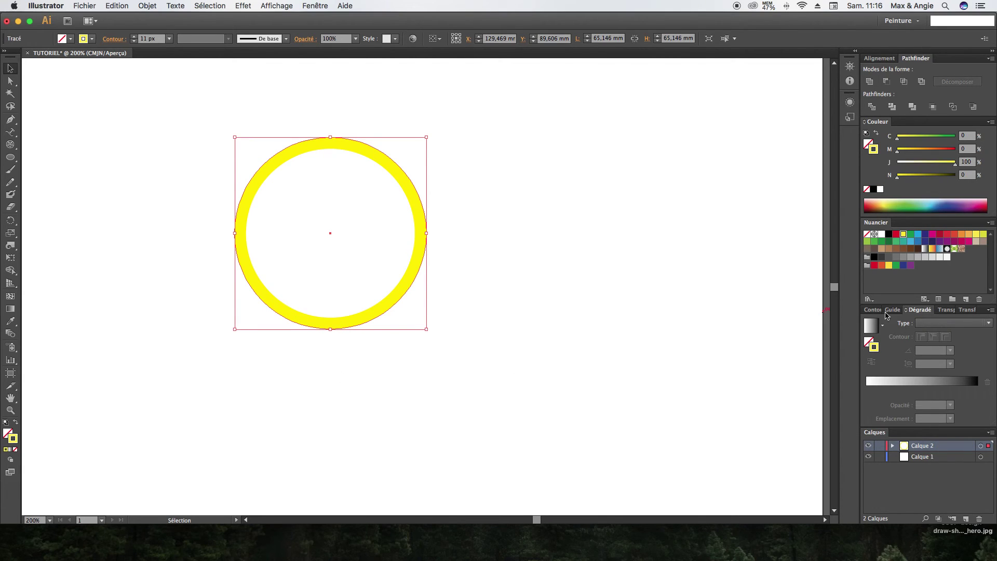
click(946, 309)
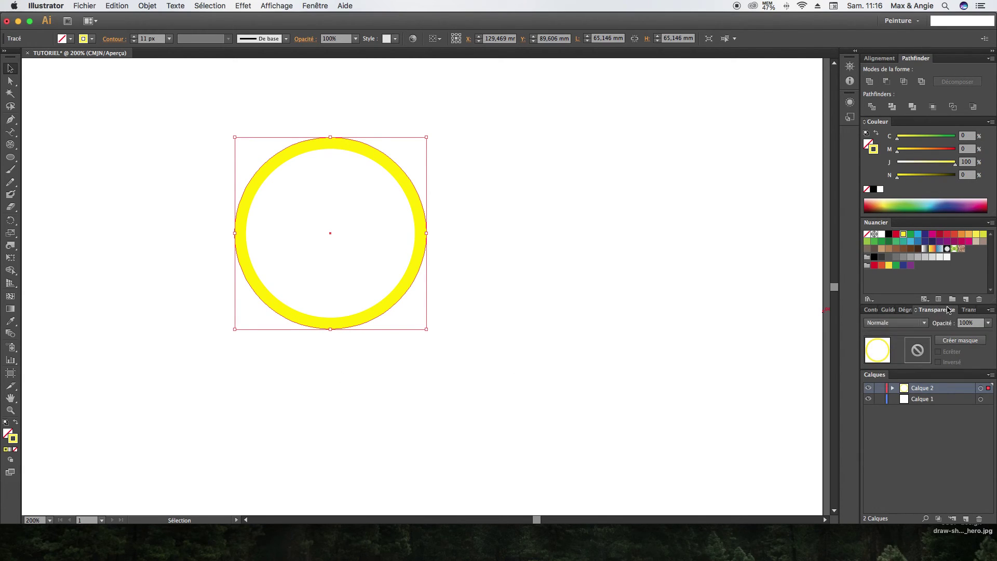
click(923, 323)
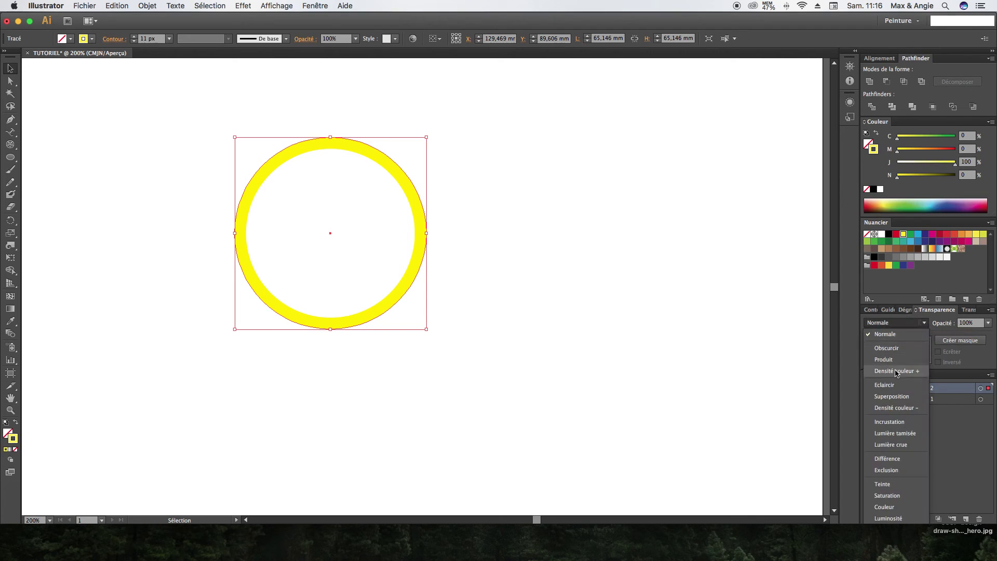
click(985, 322)
click(986, 322)
click(974, 350)
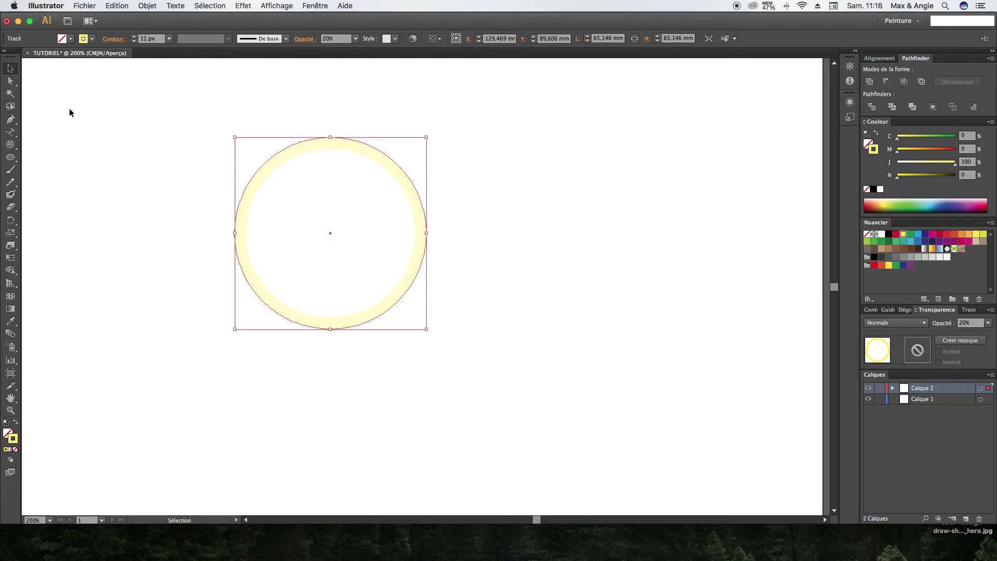
Copy the circle down and to the right so the two overlap, and give the copy a blue stroke (C 85, M 50).
click(322, 184)
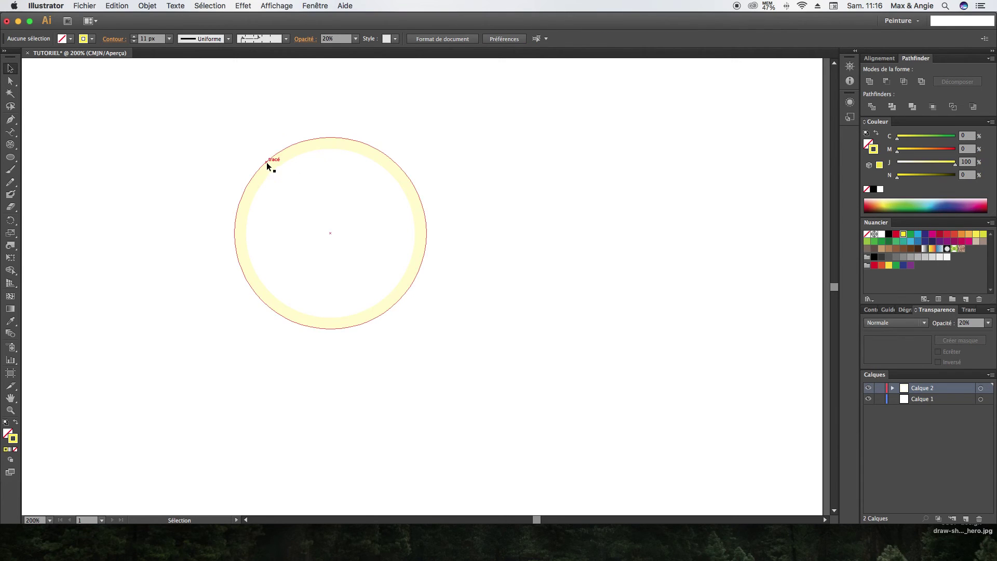
drag(271, 171, 393, 199)
click(658, 185)
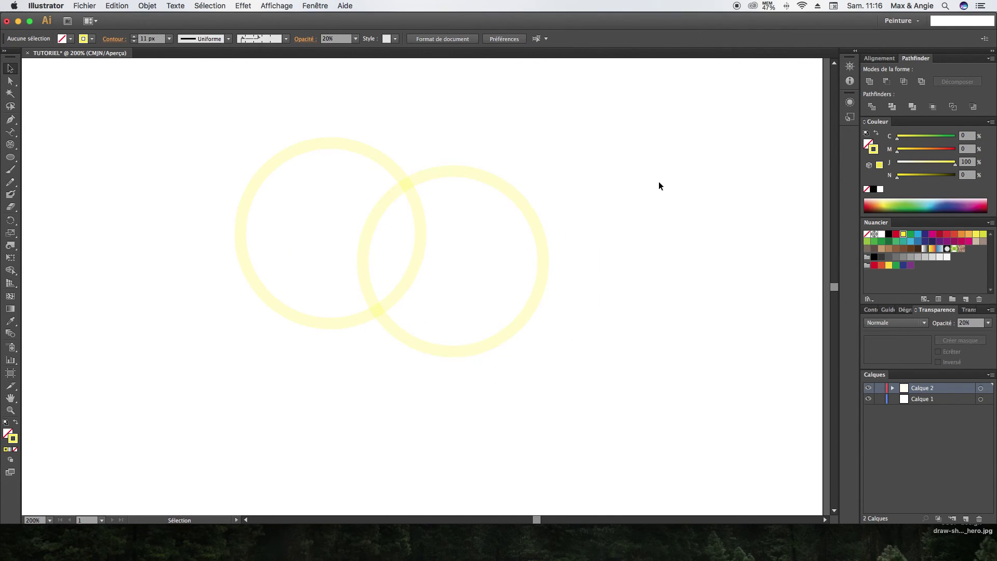
click(492, 177)
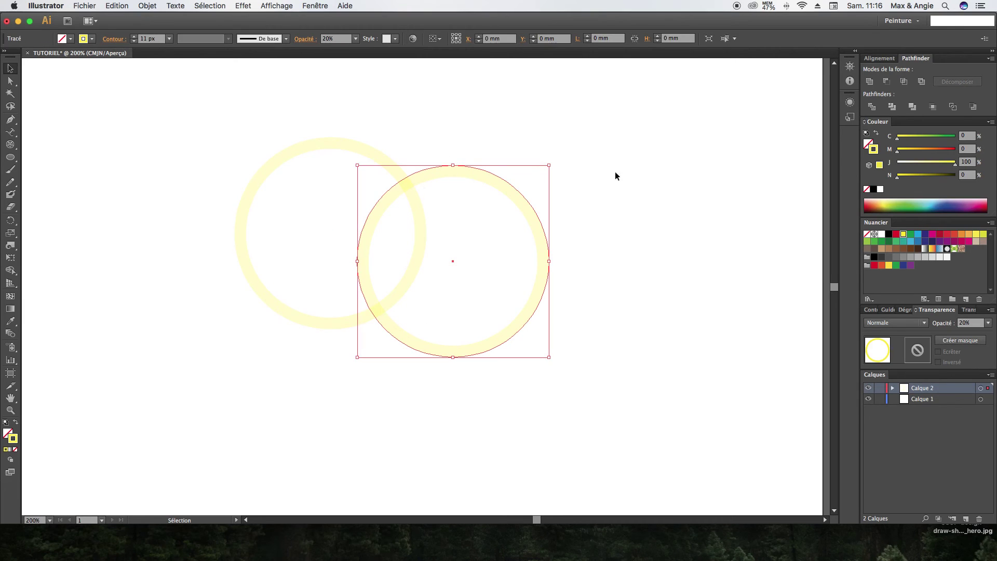
click(917, 242)
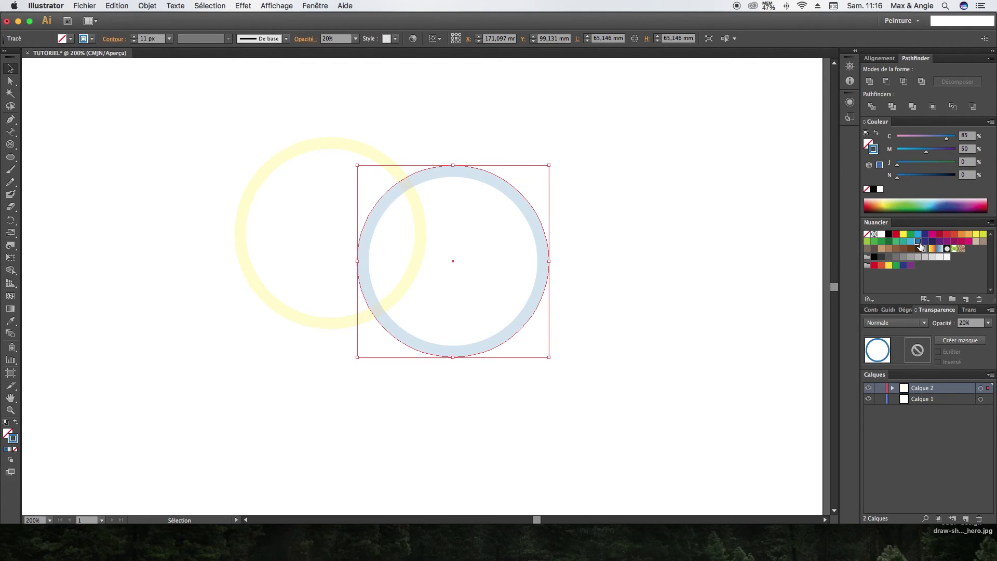
click(785, 263)
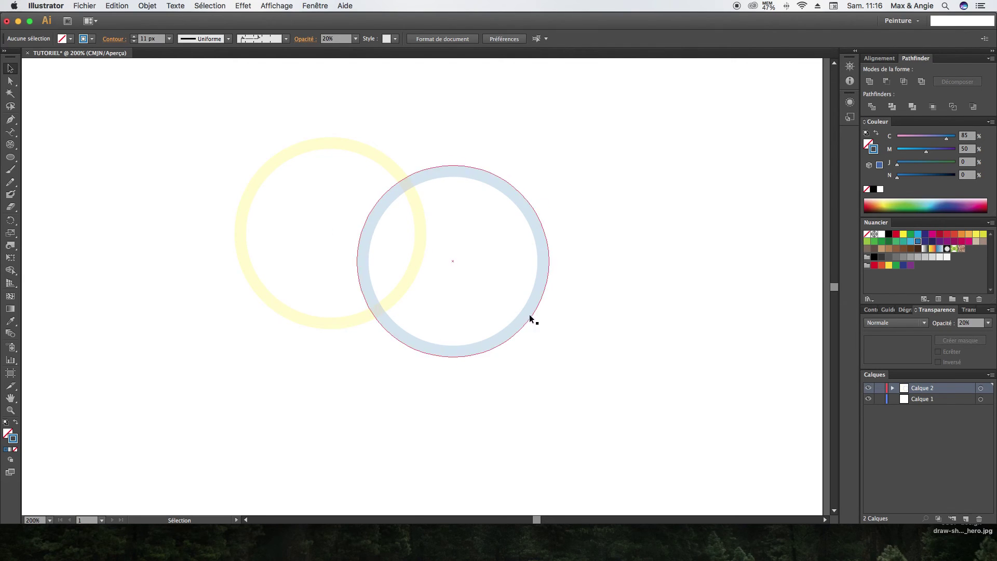
drag(193, 126, 618, 418)
click(596, 344)
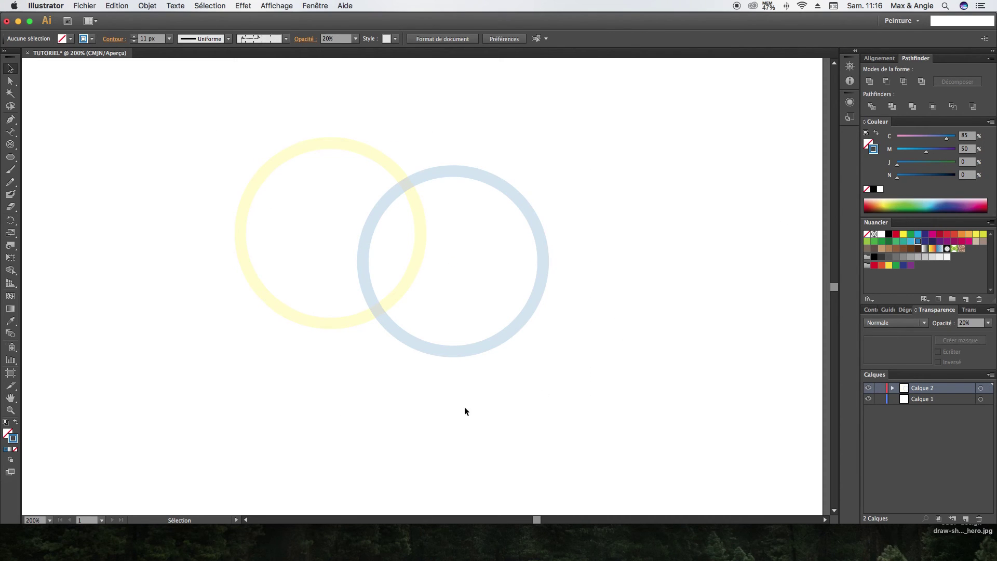
Look over the blue circle's rotation angles and shear it by -20°.
click(967, 311)
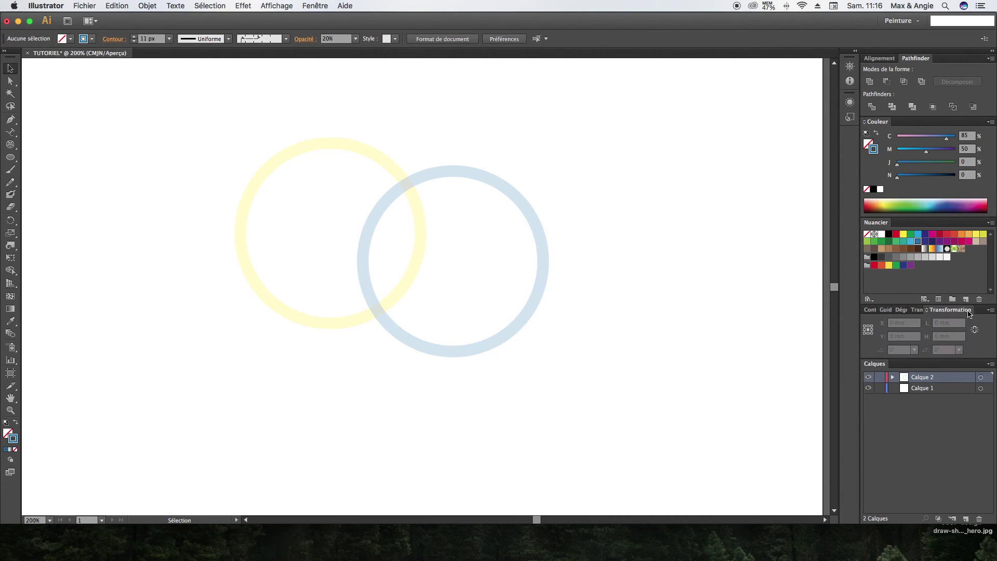
click(534, 316)
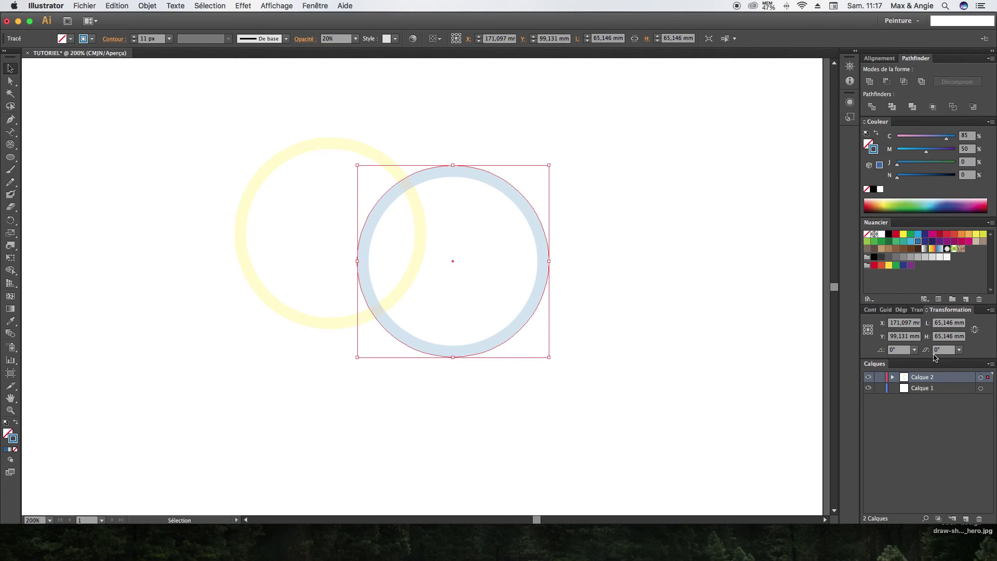
click(913, 350)
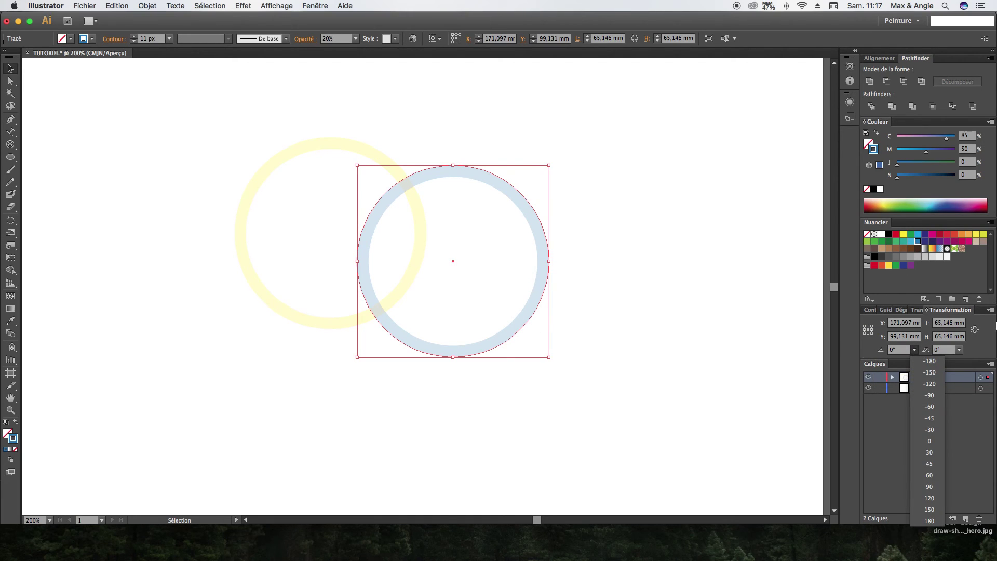
click(958, 349)
click(975, 396)
Try shearing the blue shape by a further -60°, then undo that shear and deselect it.
click(959, 350)
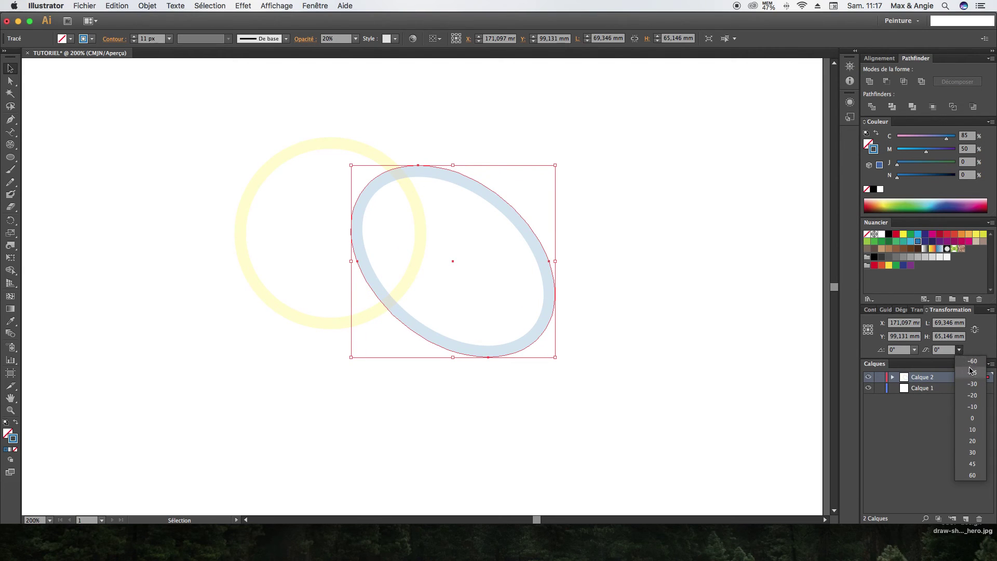
click(971, 360)
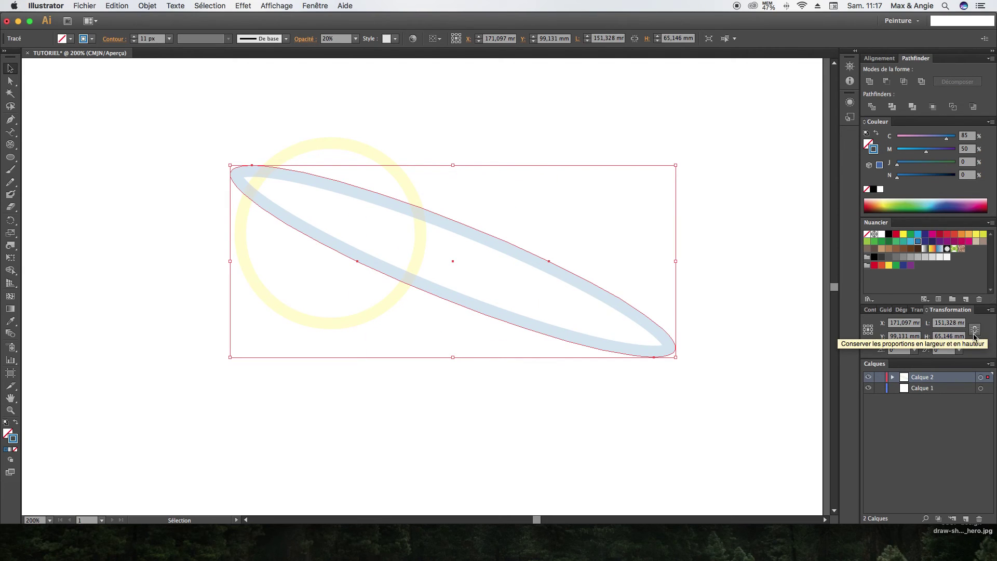
key(super+z)
click(712, 431)
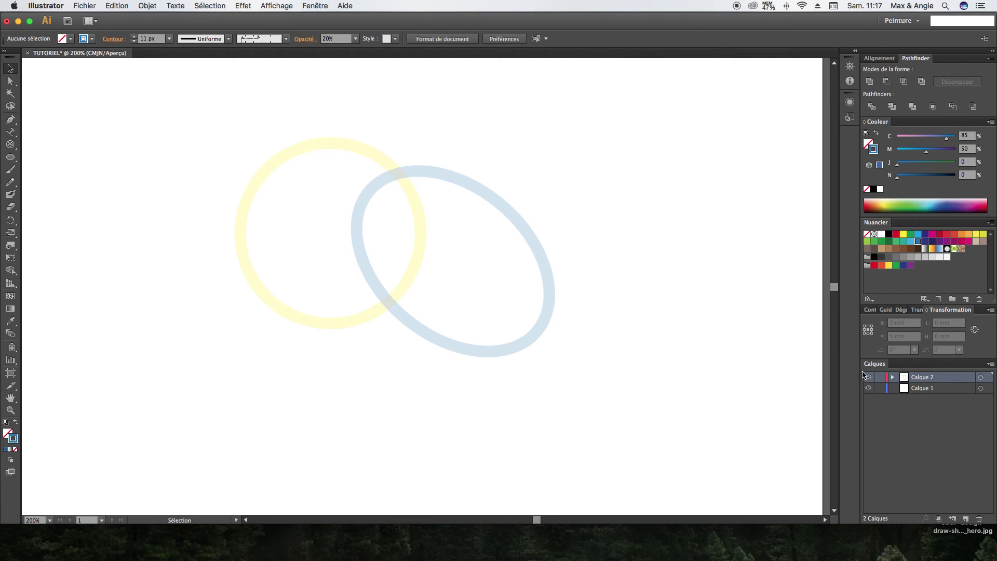
Delete both shapes and draw a square about 43 mm wide with the Rectangle tool.
drag(166, 148, 587, 357)
key(Delete)
click(10, 156)
click(42, 155)
drag(239, 144, 365, 269)
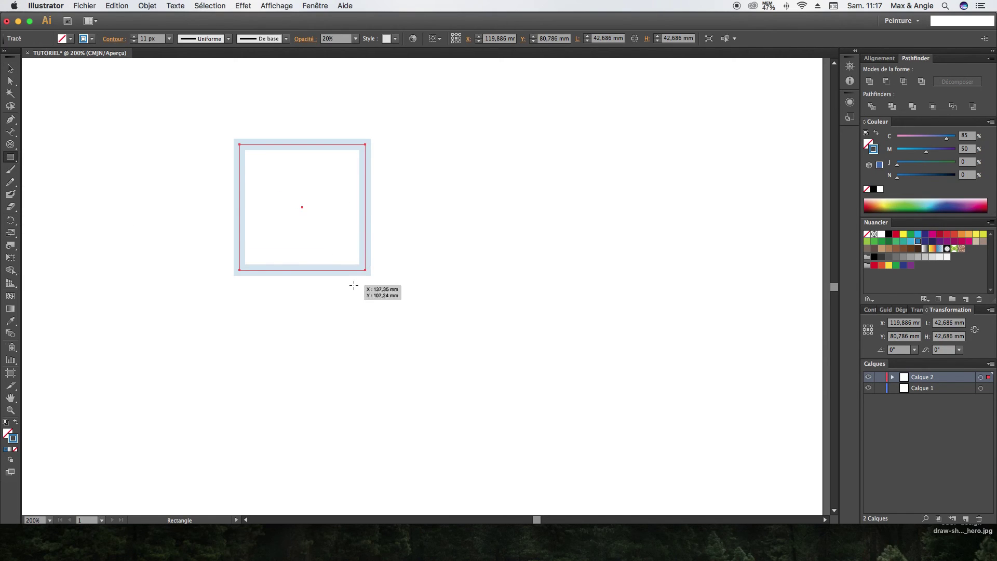
Set the square's opacity to 0%, then restore it to 100%.
click(917, 312)
click(988, 323)
click(969, 331)
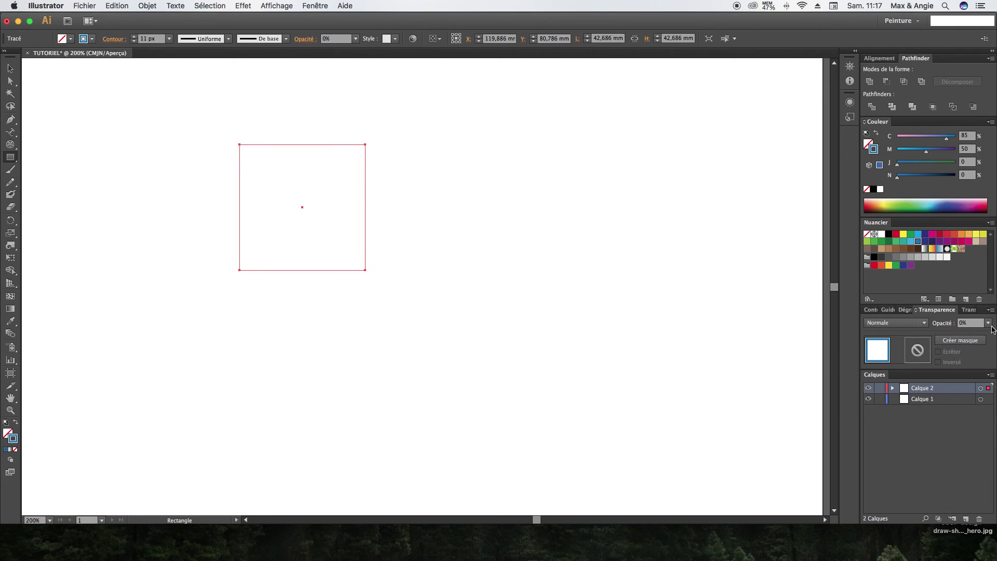
click(989, 327)
click(975, 449)
Fill the square with yellow, keeping its blue stroke.
click(16, 68)
click(8, 432)
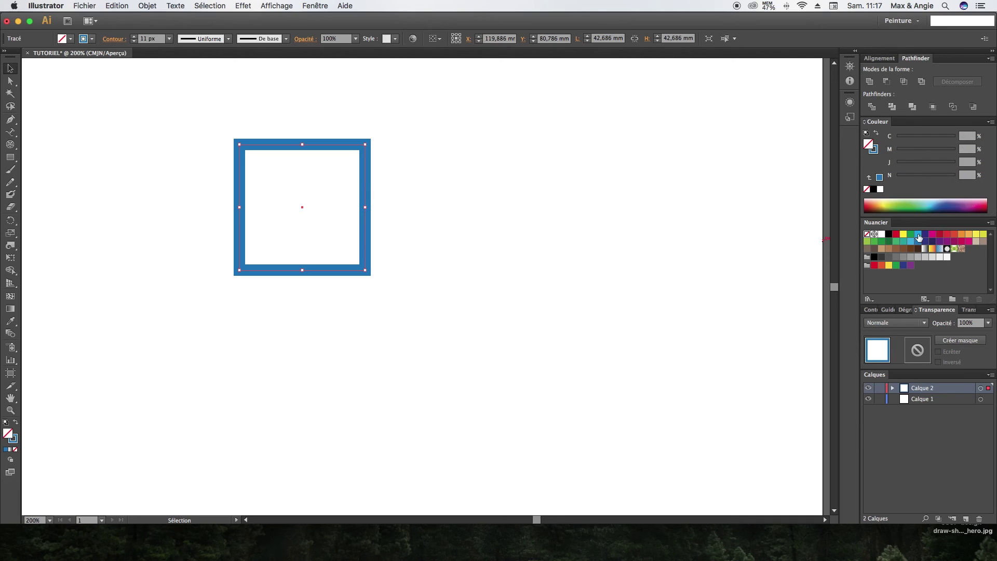
drag(904, 234, 331, 237)
click(129, 121)
Add an overlapping copy of the square enlarged to about 80 mm and fill it dark red (C 15, M 100, J 90, N 10).
shift+drag(386, 310, 497, 418)
click(940, 234)
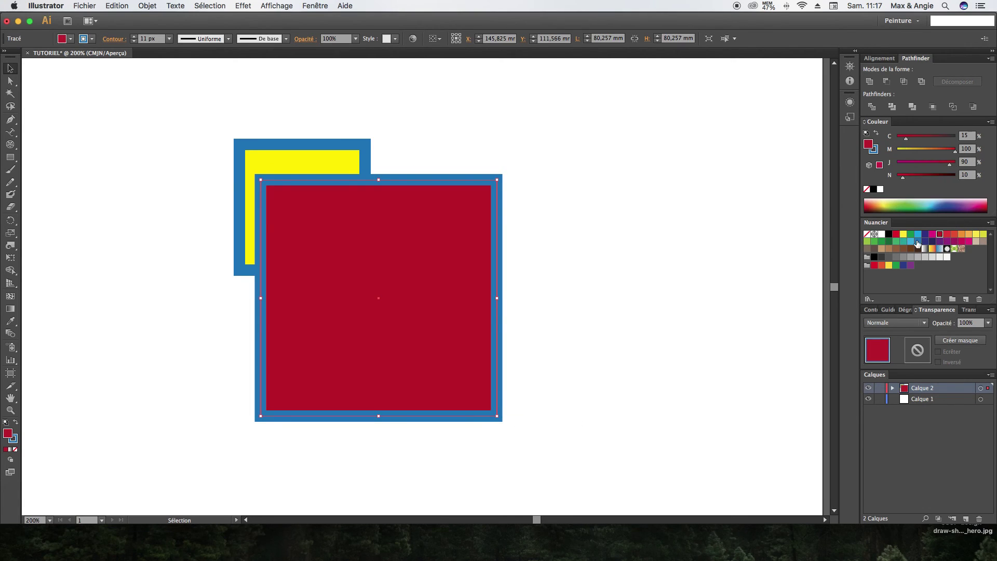
click(172, 179)
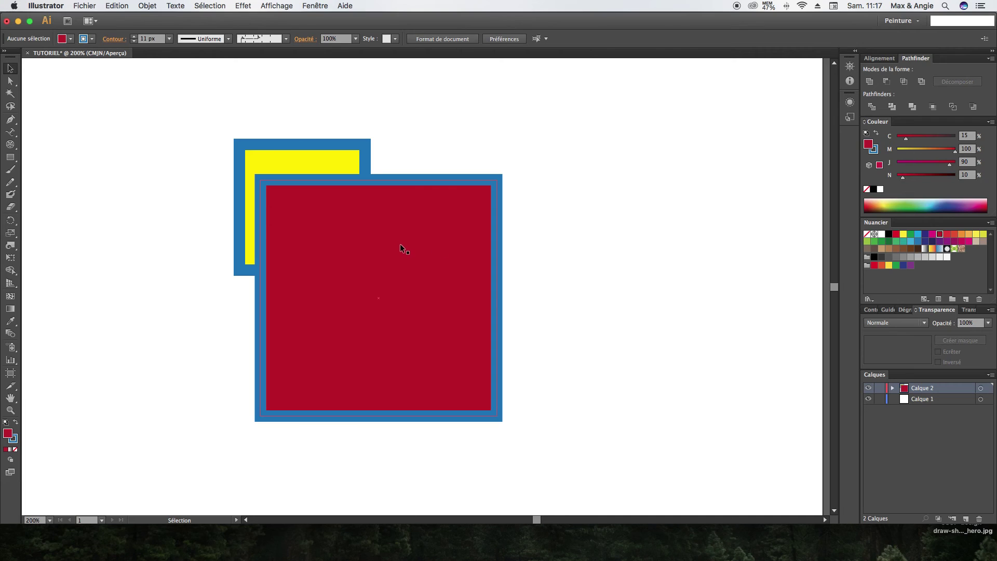
Cut the red square, paste it onto layer Calque 1 and place it overlapping the yellow square's lower-right corner.
click(453, 306)
key(Delete)
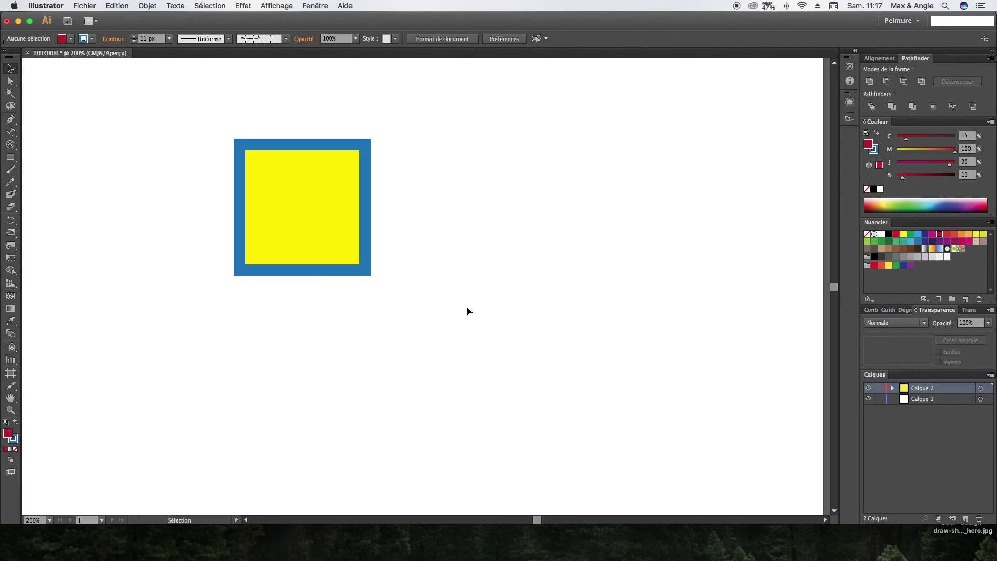
click(914, 399)
key(super+z)
drag(492, 325, 463, 324)
click(720, 299)
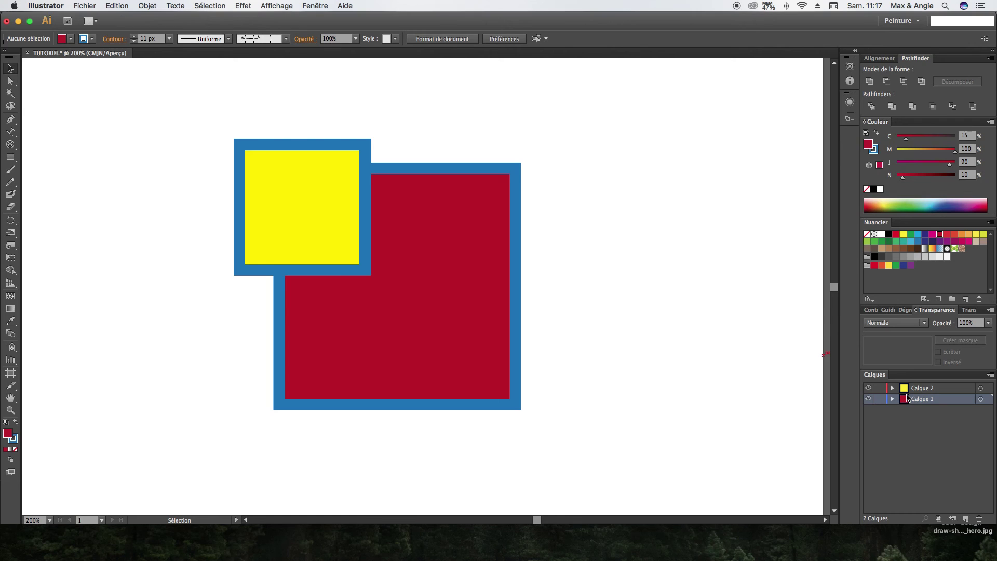
drag(450, 298, 518, 343)
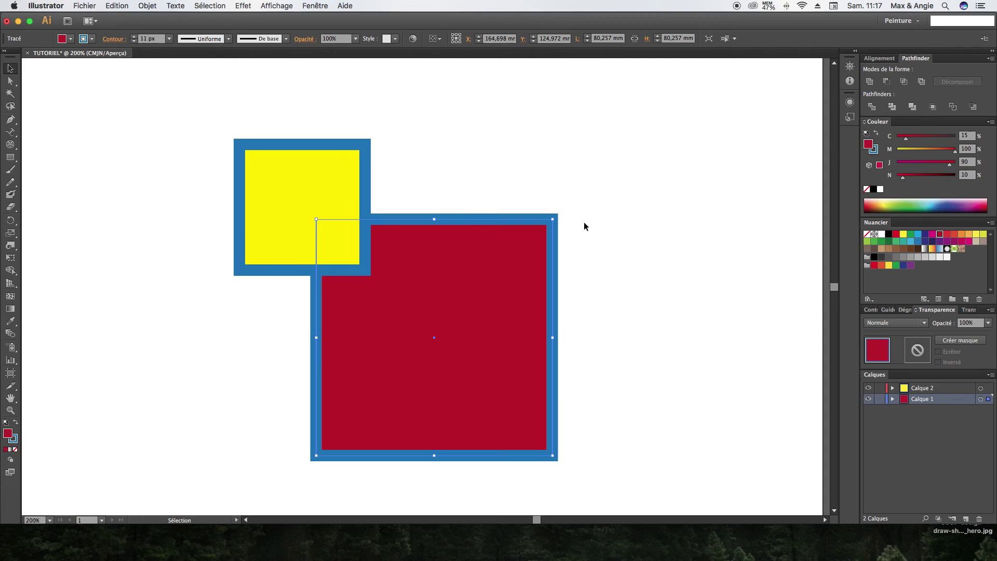
click(680, 206)
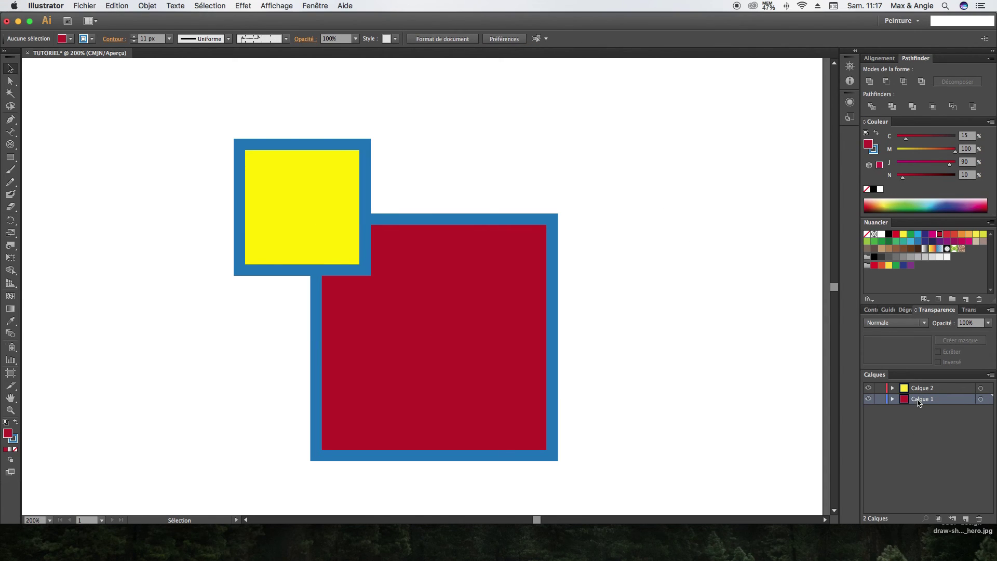
Move layer Calque 1 above Calque 2 so the red square covers the yellow one.
click(453, 361)
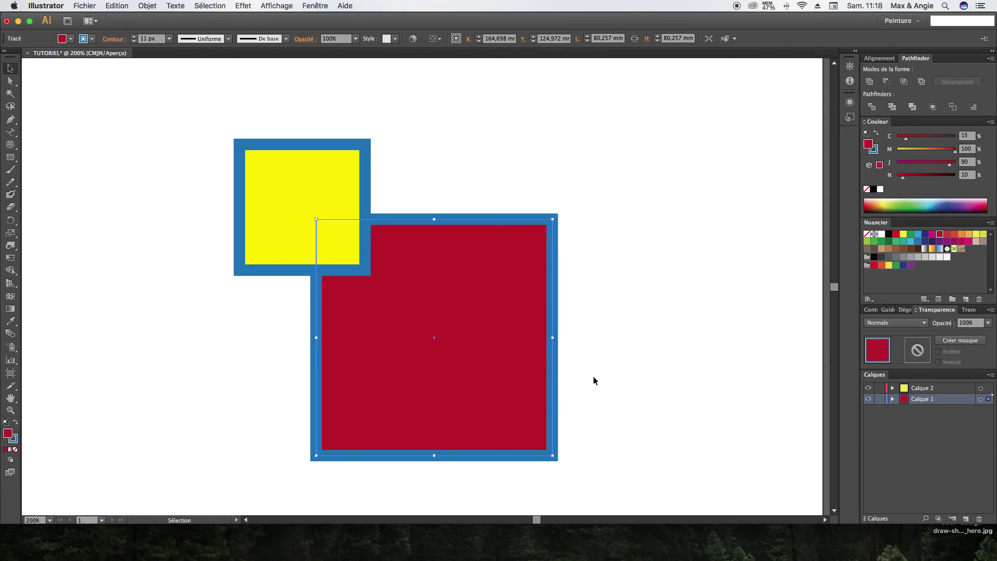
drag(914, 401, 918, 386)
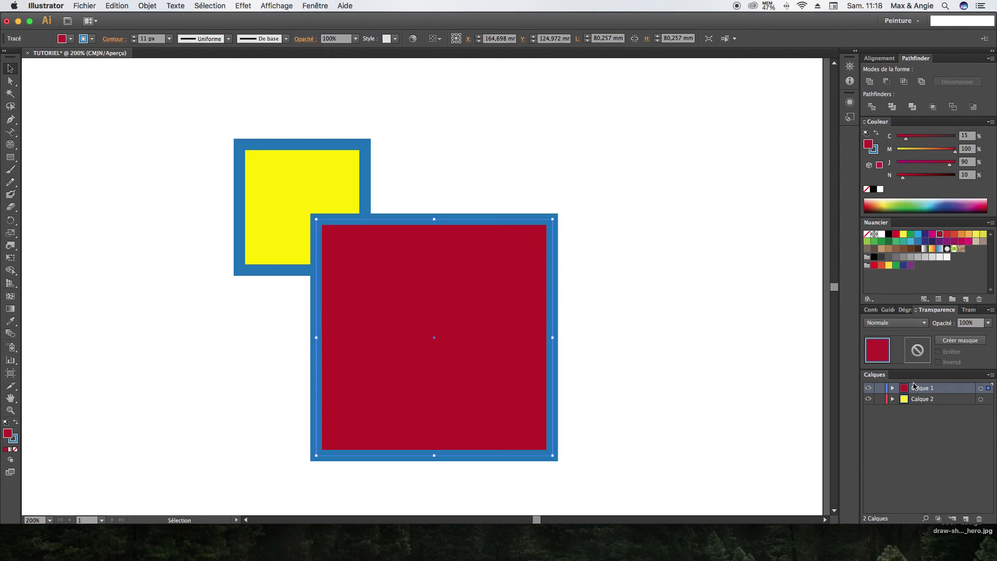
click(737, 304)
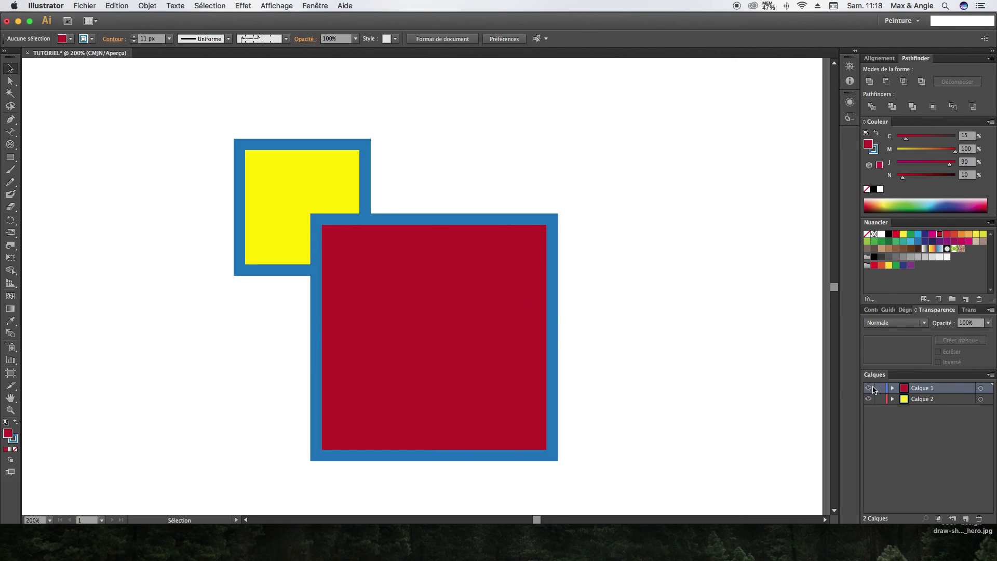
Hide layers Calque 1 and Calque 2 in turn, showing each one again.
click(868, 389)
click(868, 390)
click(869, 399)
click(868, 398)
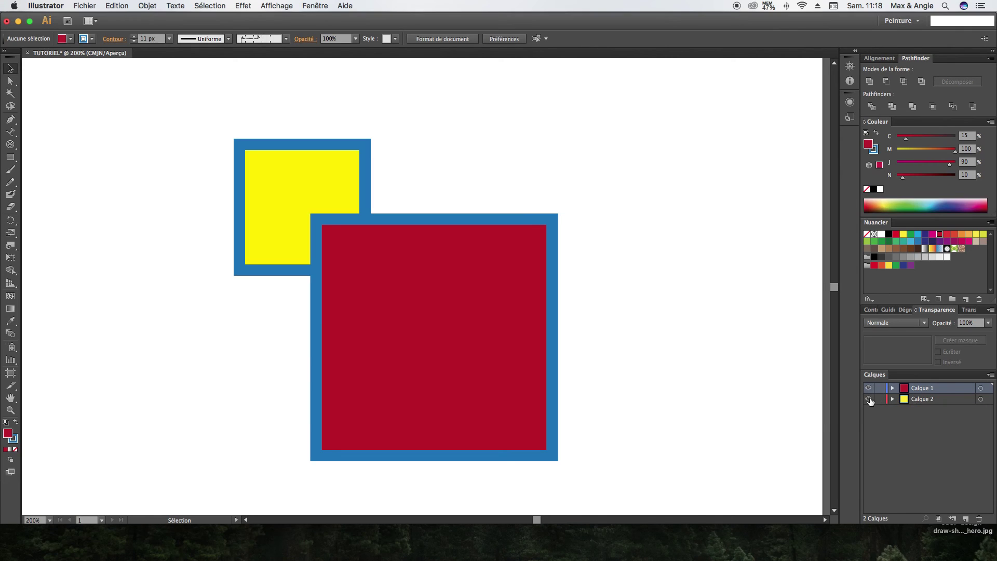
Select the contents of Calque 1 and Calque 2 in turn, ending with the red square's path inside the expanded Calque 1.
click(981, 388)
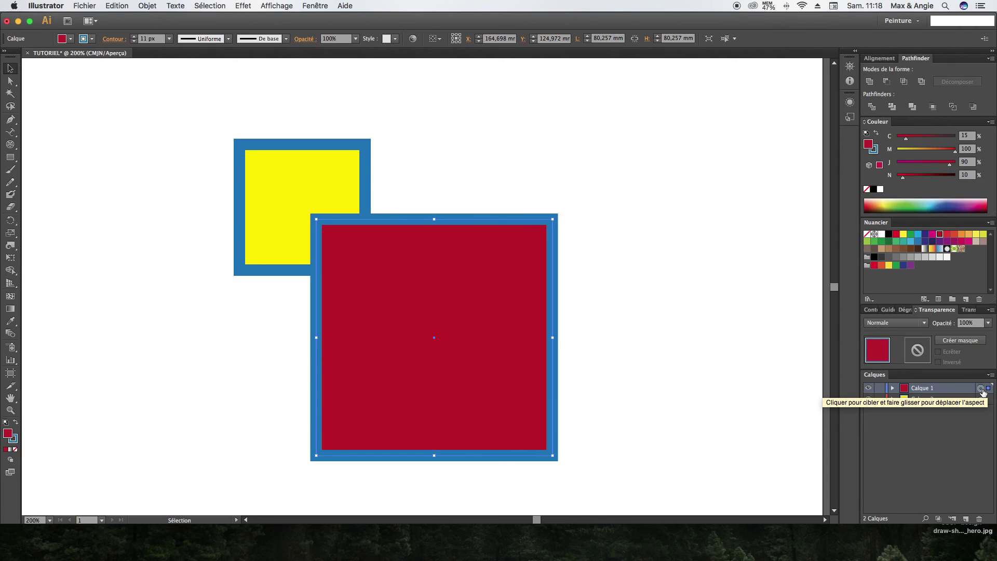
click(981, 398)
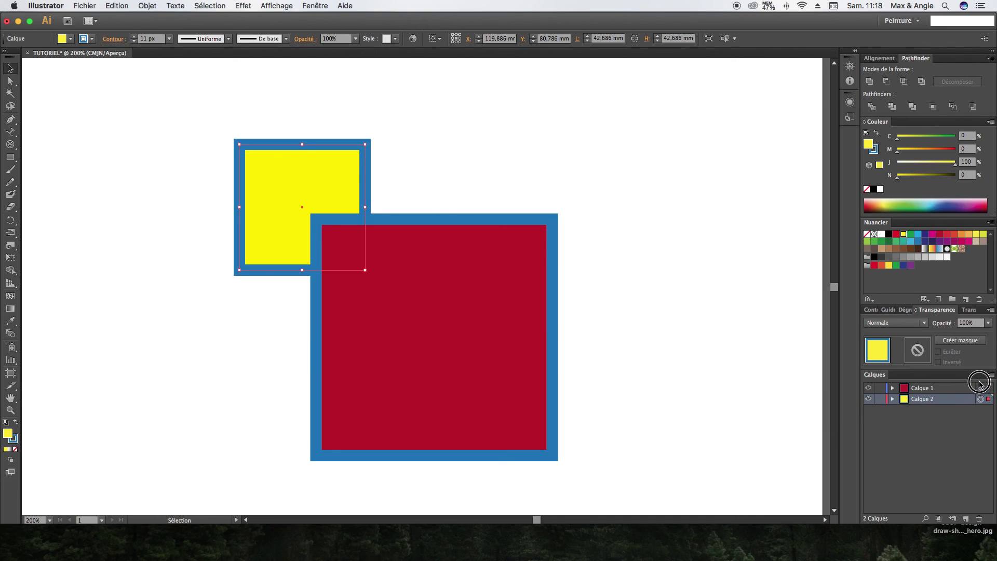
click(979, 388)
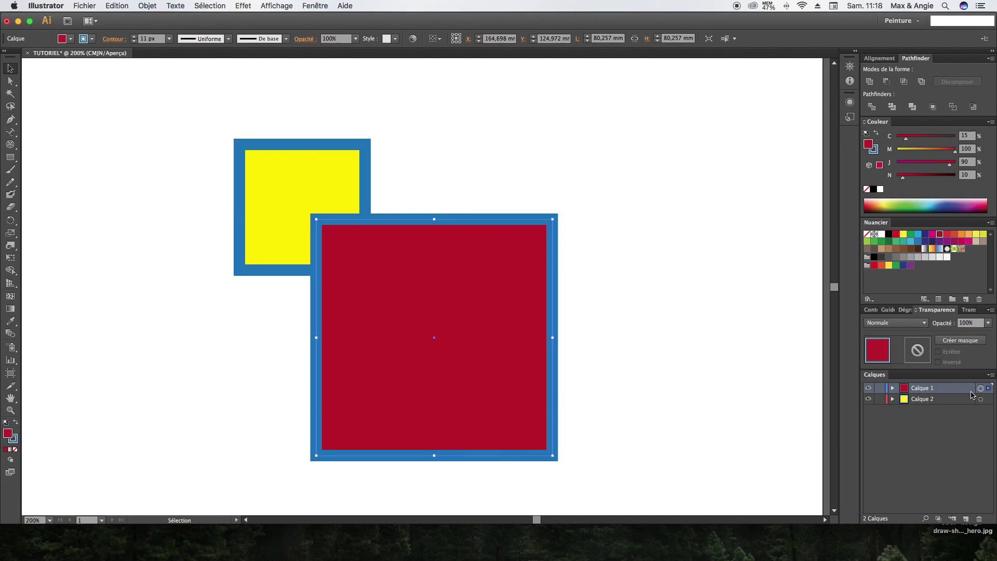
click(892, 388)
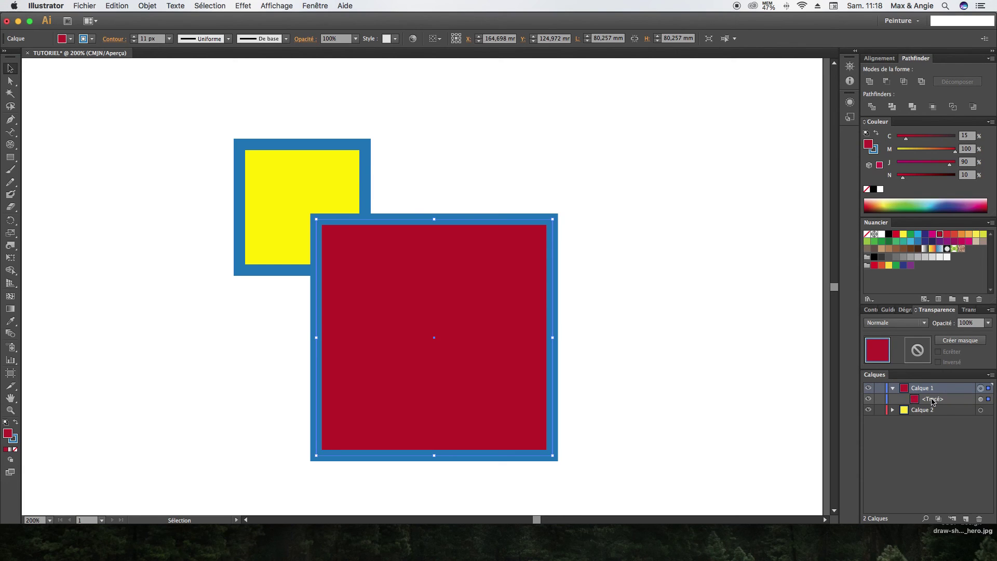
click(932, 400)
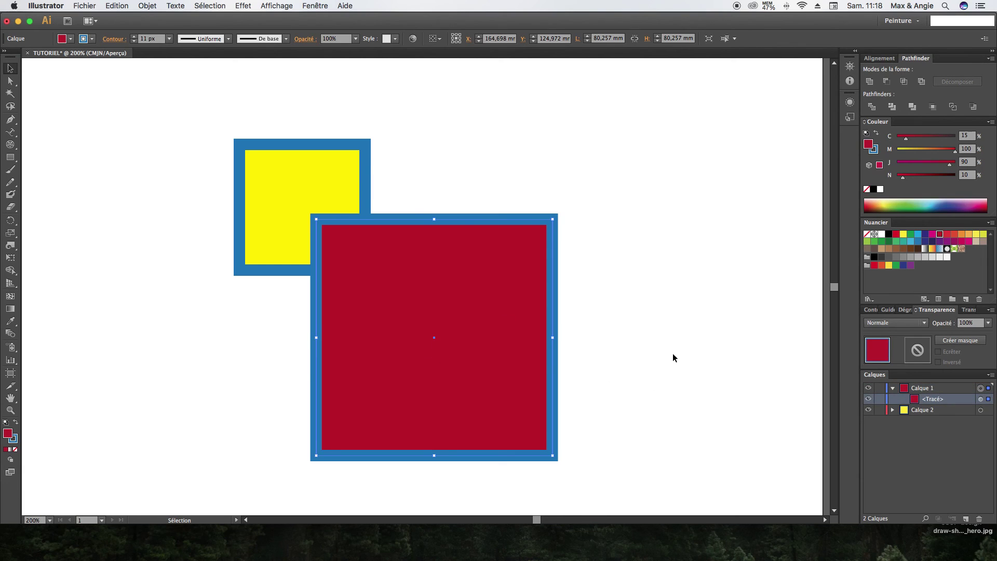
Draw a circle about 50 mm across over the red square's lower-right corner.
scroll(673, 358, down, 4)
scroll(672, 353, up, 2)
drag(14, 160, 63, 182)
drag(407, 301, 552, 447)
click(11, 69)
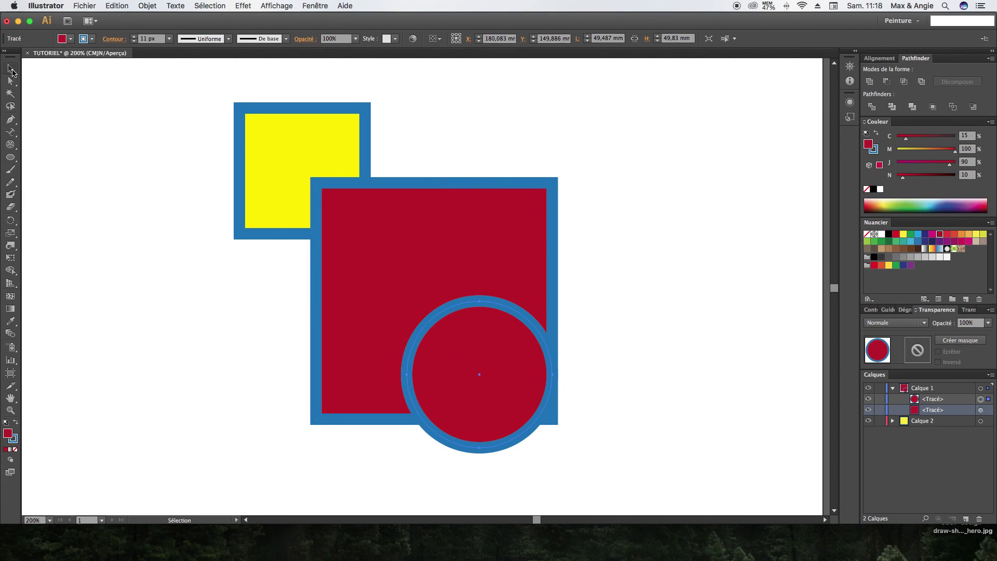
Fill the circle with cyan (C 100) and move it so it overhangs the red square's lower-right corner.
click(917, 234)
click(709, 317)
drag(416, 358, 544, 363)
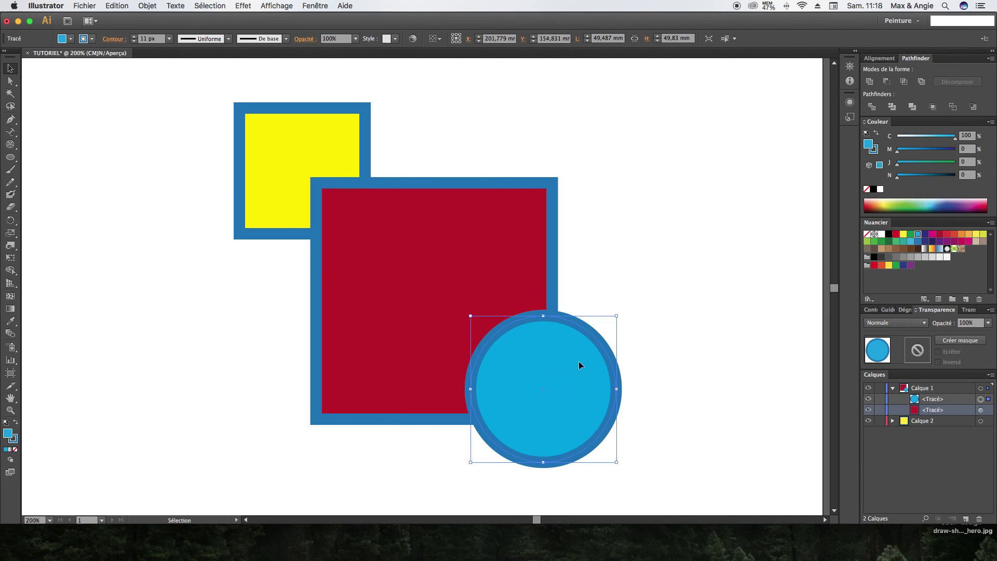
click(772, 339)
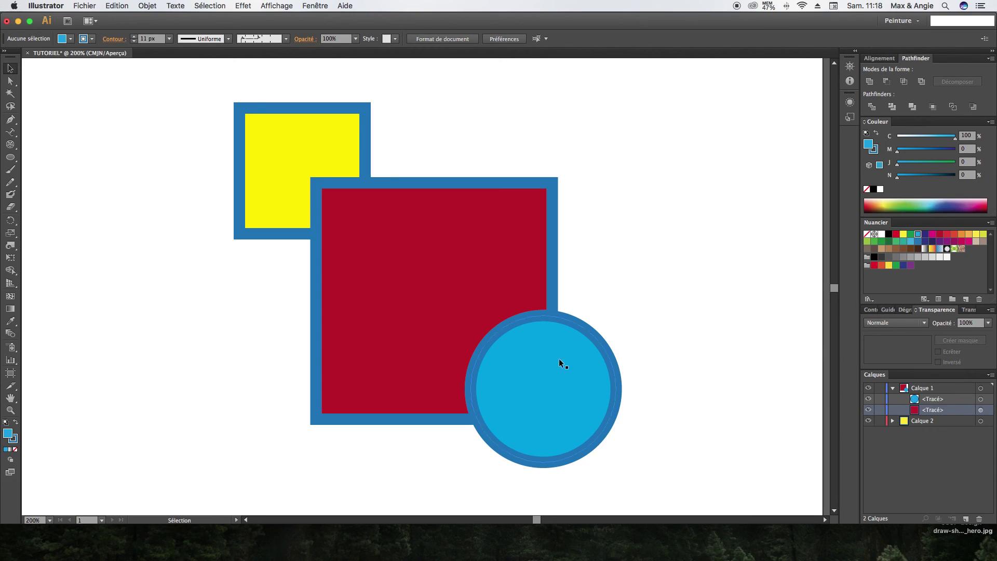
Move the circle's path below the red square's path within Calque 1 and collapse the layer.
click(938, 398)
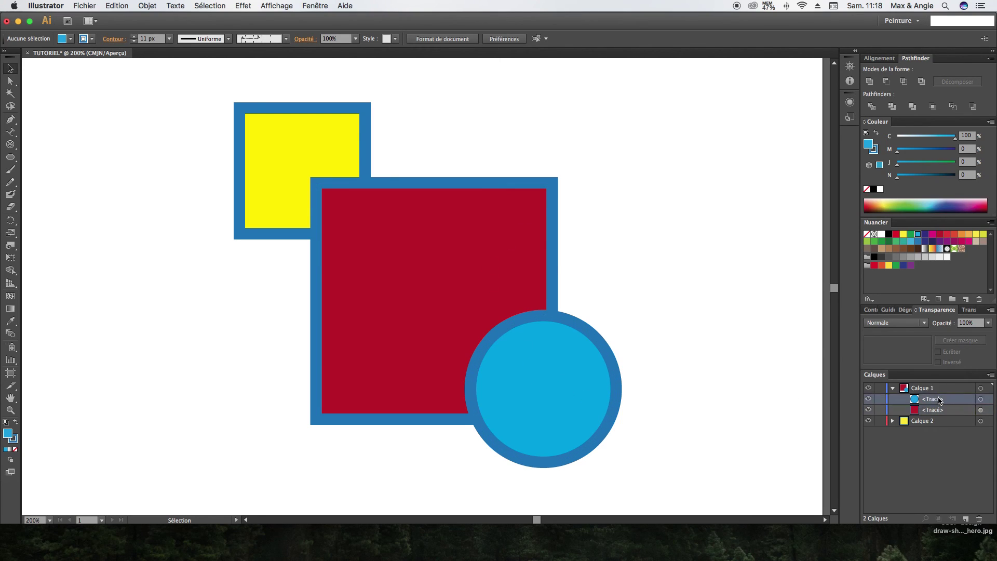
click(439, 244)
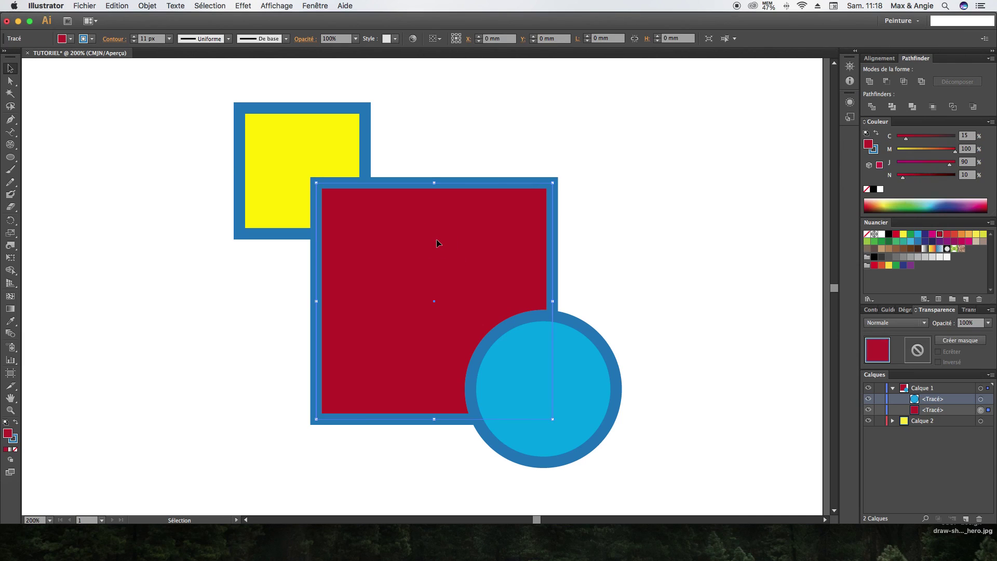
click(593, 384)
click(645, 304)
click(540, 380)
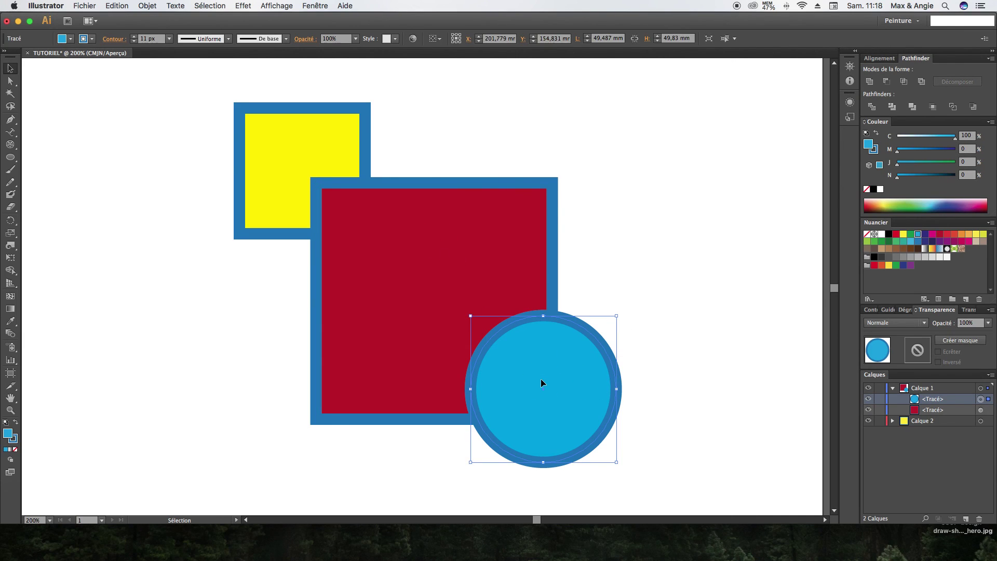
click(939, 399)
drag(939, 401, 941, 418)
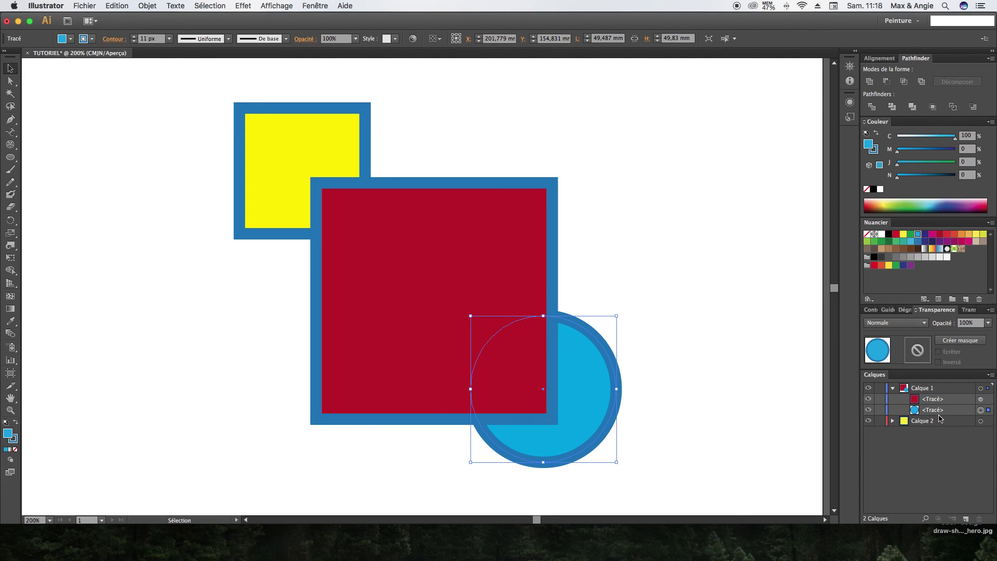
click(742, 418)
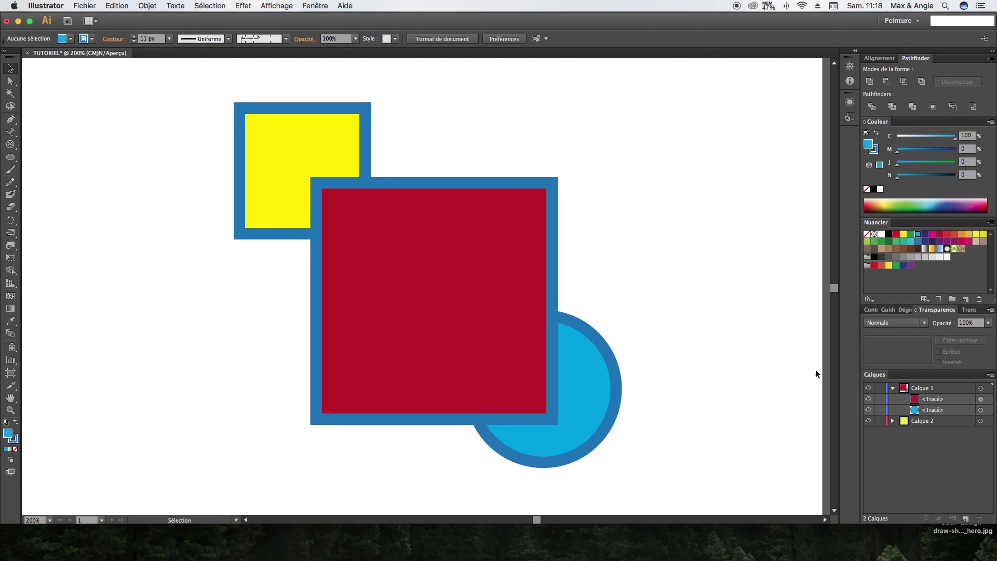
click(893, 388)
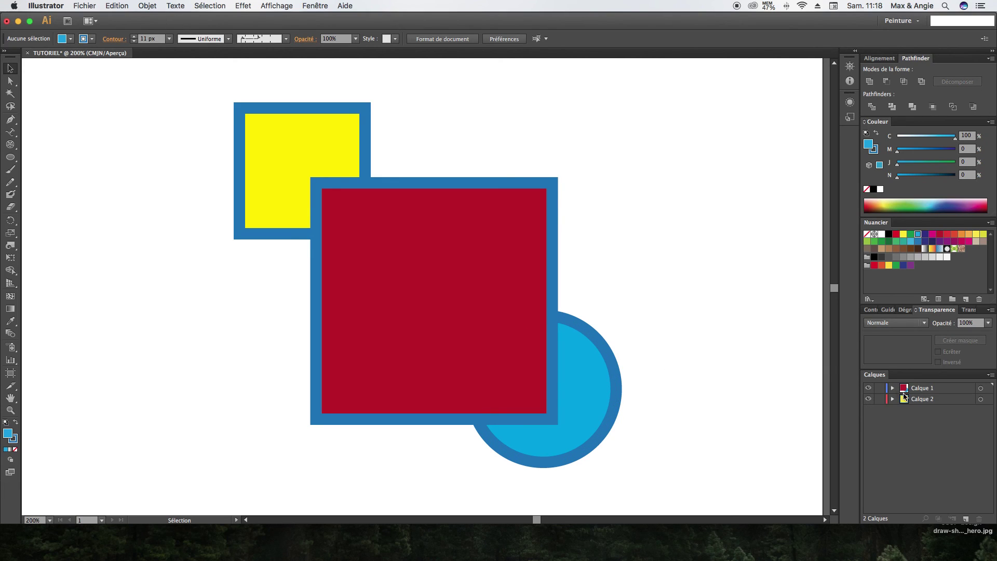
click(893, 388)
click(894, 388)
Delete the circle and both squares from the artboard and show the alignment options.
click(563, 412)
key(Delete)
drag(645, 471, 214, 94)
key(Delete)
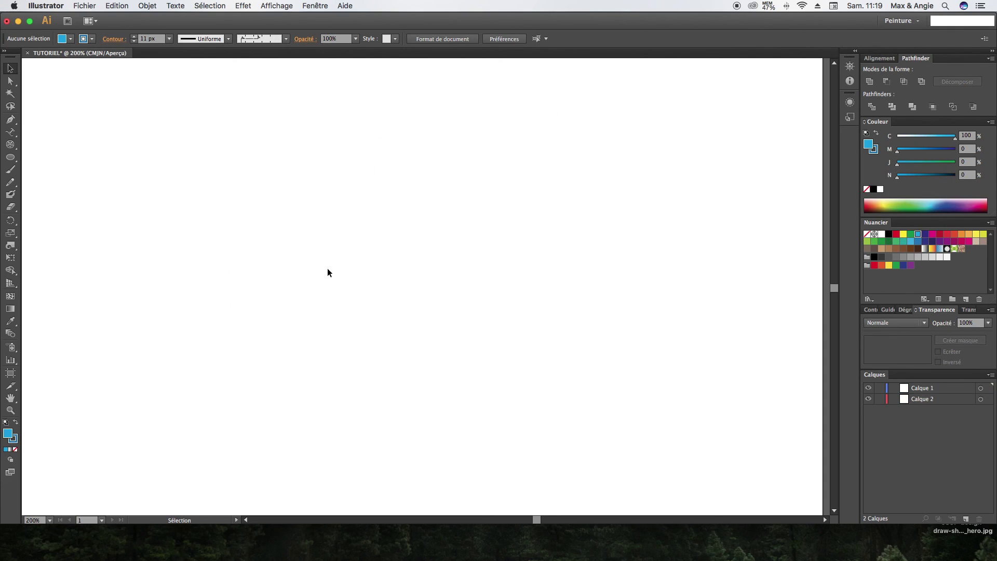
click(879, 58)
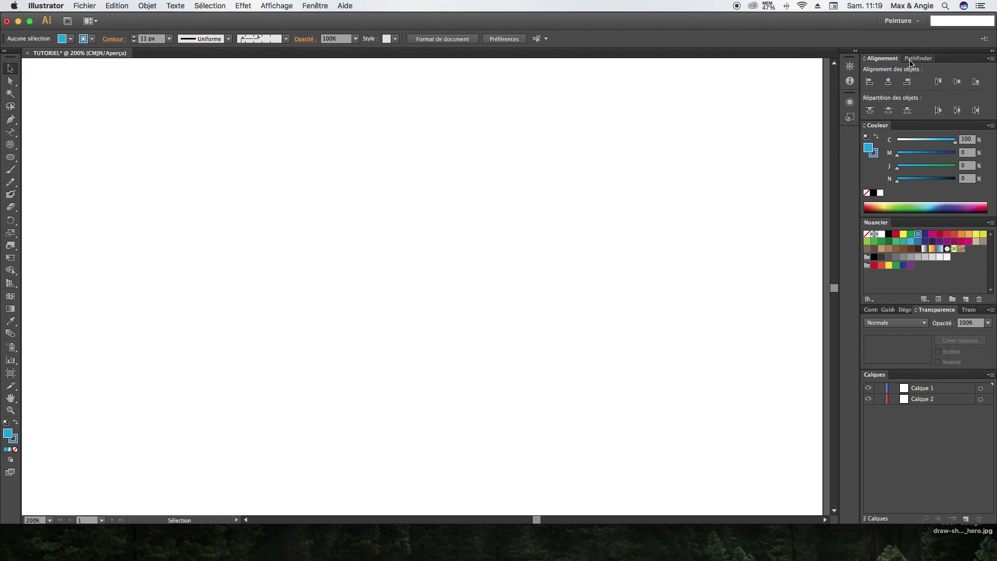
Draw a rectangle about 30 × 34 mm and a narrow one about 6 × 34 mm rising from its upper edge.
drag(10, 157, 36, 154)
drag(256, 205, 344, 306)
click(11, 65)
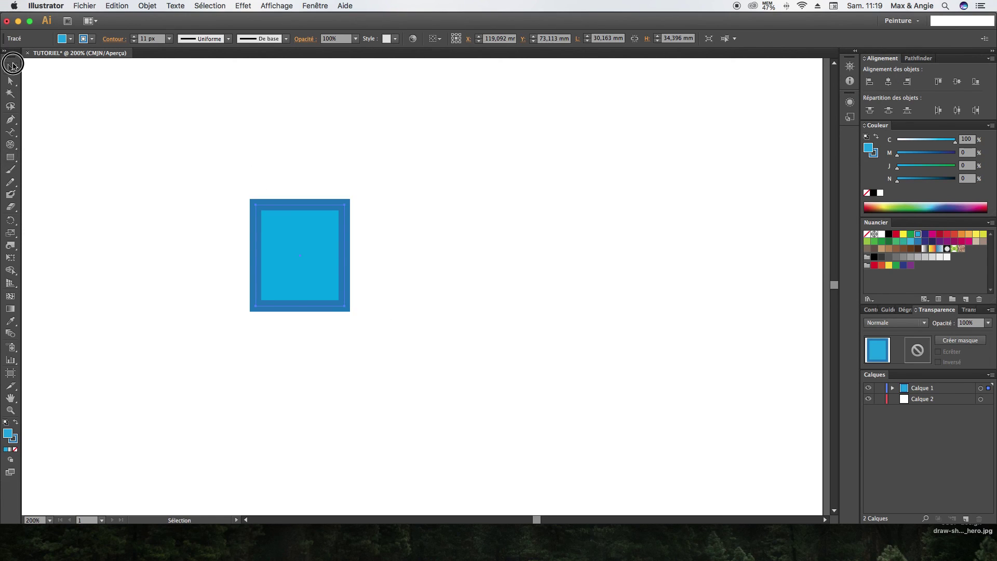
click(73, 187)
click(12, 156)
drag(282, 208, 300, 108)
click(10, 68)
Try aligning the two rectangles on their horizontal centres, undoing the alignment.
drag(189, 105, 415, 312)
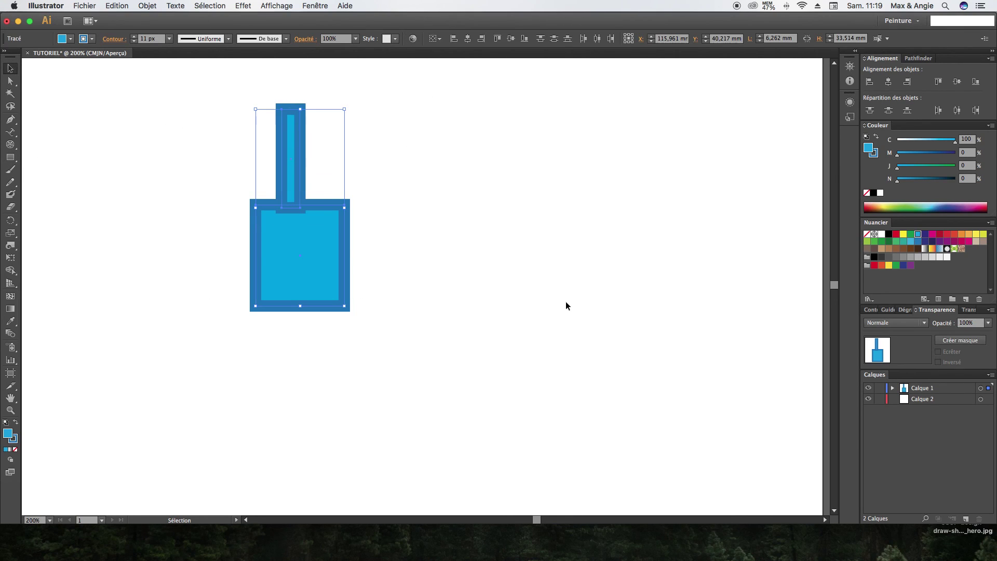
click(888, 81)
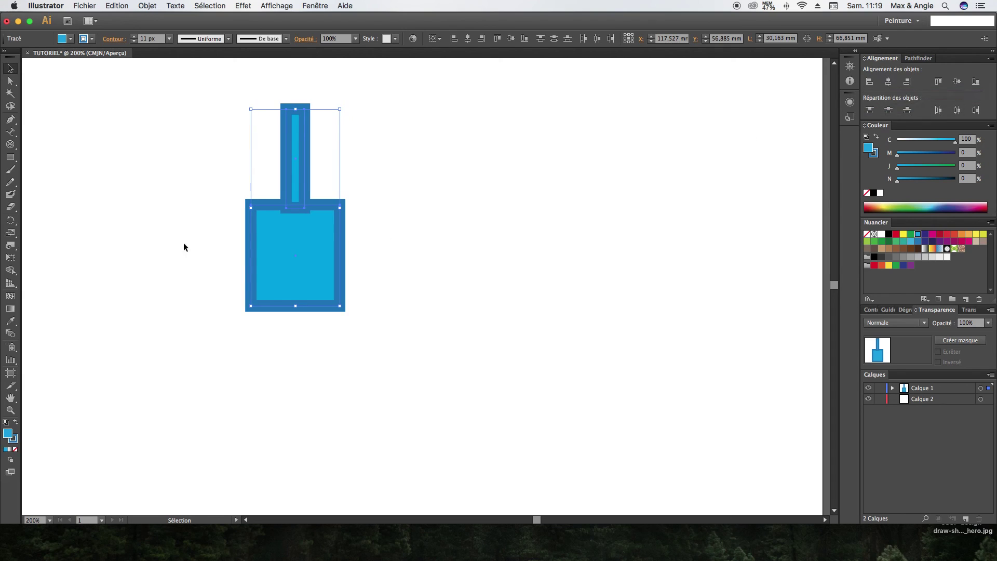
key(super+z)
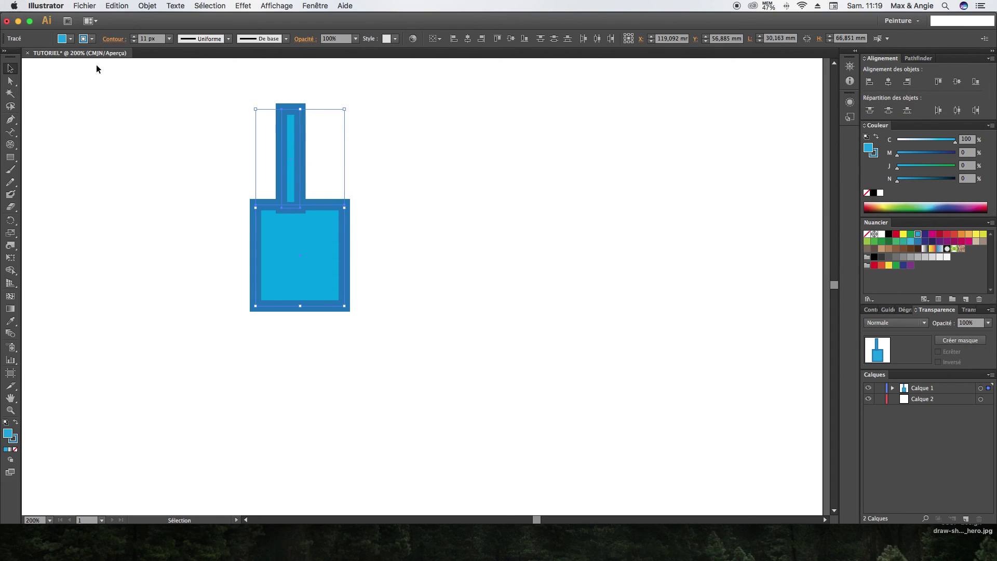
Delete both rectangles from the artboard.
click(185, 133)
drag(178, 85, 399, 335)
key(Delete)
Draw a rectangle about 73 × 70 mm and an ellipse about 41 × 51 mm overlapping its upper edge.
click(10, 157)
mouse_move(233, 150)
mouse_down()
mouse_move(489, 400)
mouse_move(449, 334)
mouse_move(448, 355)
mouse_up()
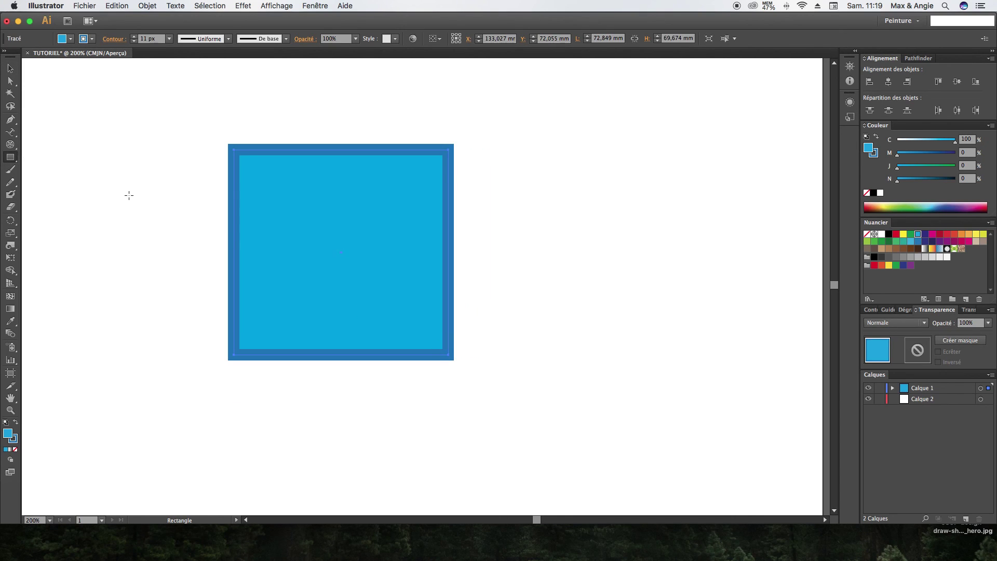
click(11, 157)
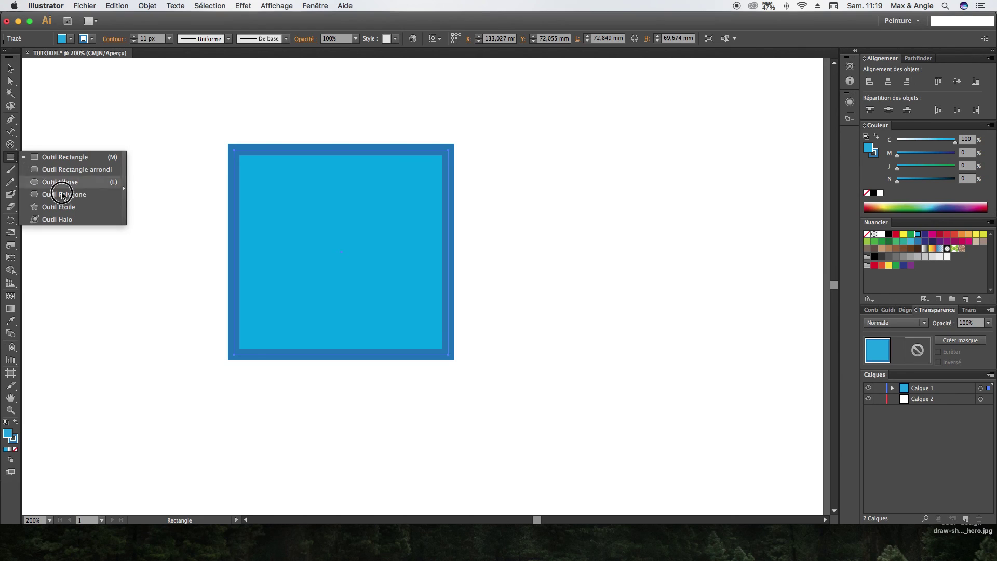
click(76, 183)
drag(231, 78, 350, 228)
Reposition the ellipse across the rectangle's upper edge and move its path below the rectangle's in Calque 1.
key(v)
drag(282, 155, 314, 113)
mouse_move(314, 151)
mouse_down()
mouse_move(280, 187)
mouse_move(321, 167)
mouse_up()
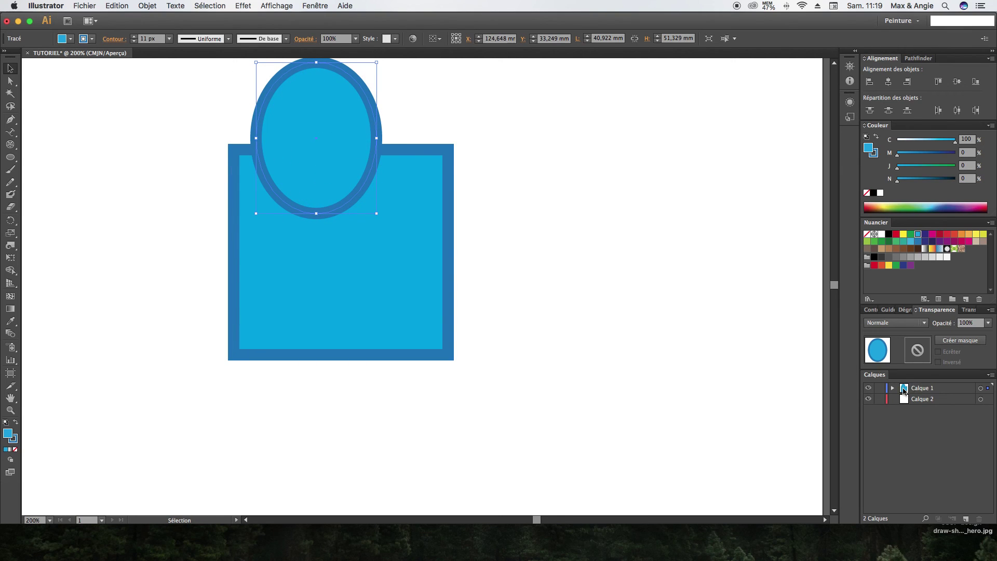
click(893, 387)
drag(920, 399, 929, 413)
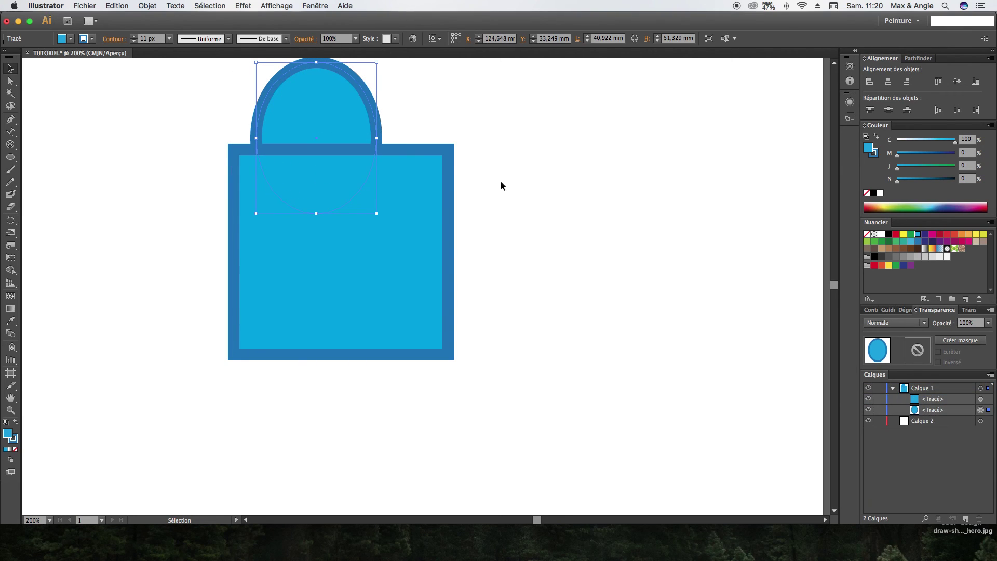
Select the rectangle and ellipse together and align their horizontal centres.
scroll(424, 267, up, 3)
drag(620, 452, 166, 99)
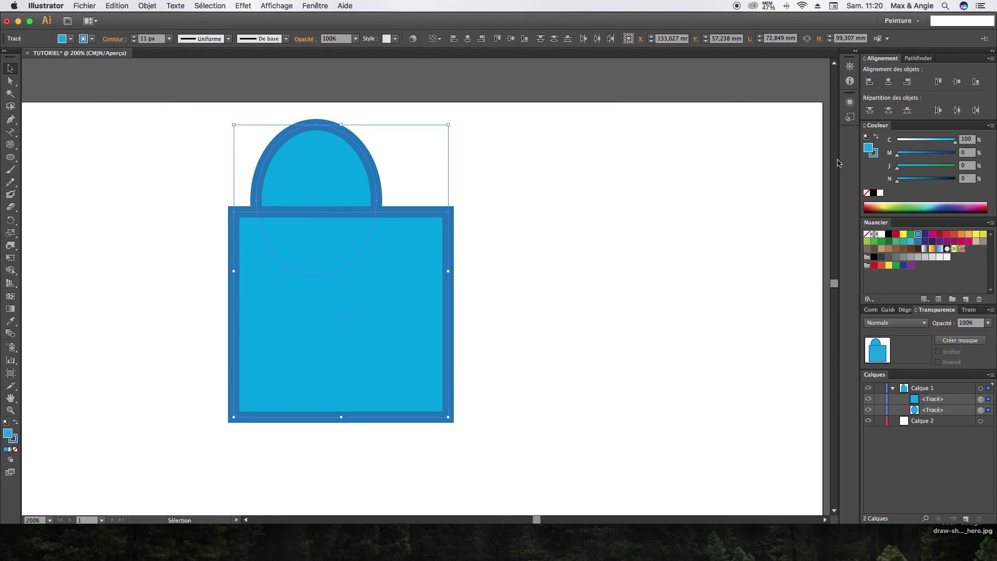
click(889, 82)
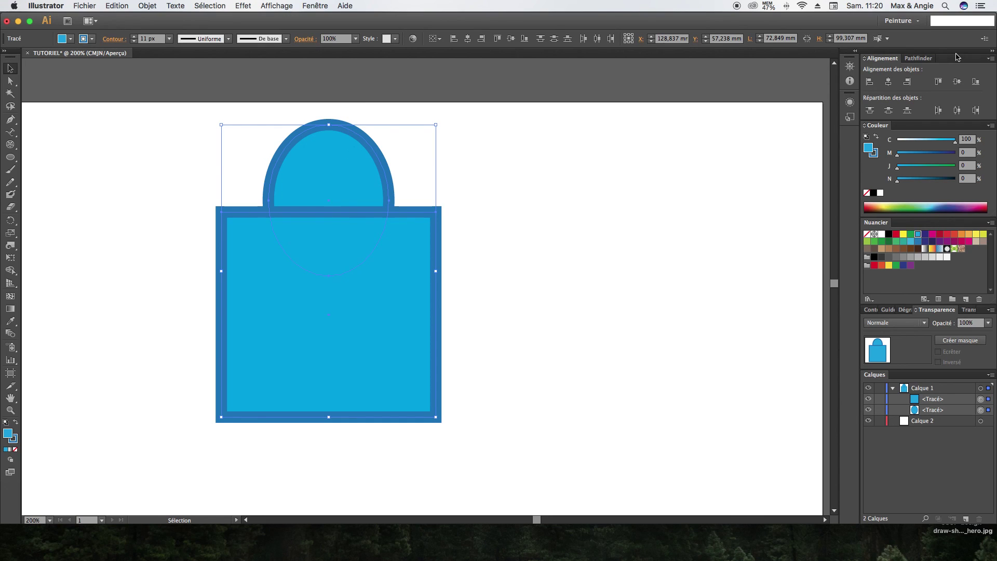
Try aligning the two shapes by their left, right, top and bottom edges and by their vertical centres.
click(869, 82)
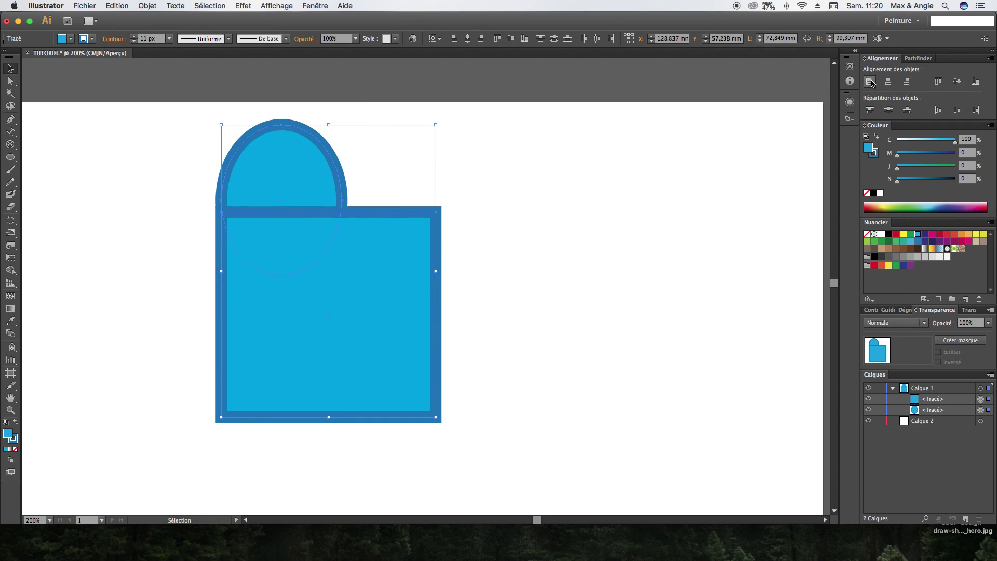
click(907, 82)
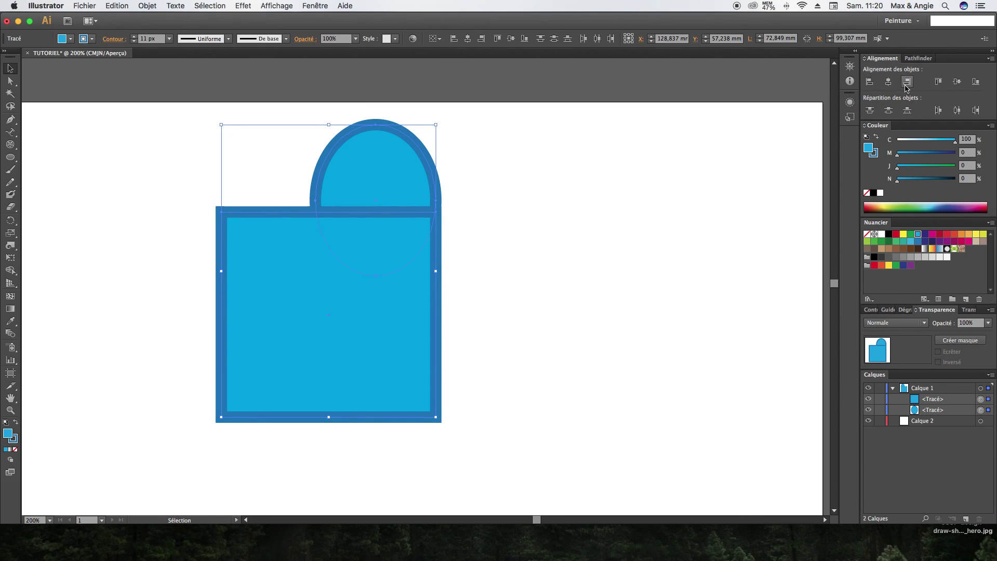
click(938, 81)
click(976, 82)
click(956, 81)
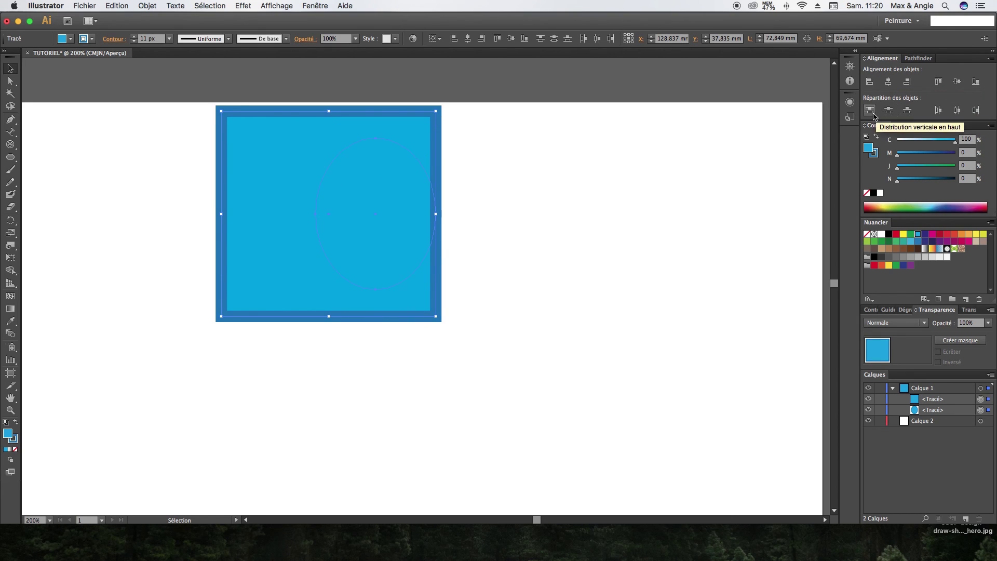
Centre the ellipse and rectangle horizontally on each other with their top edges aligned.
click(889, 81)
click(894, 82)
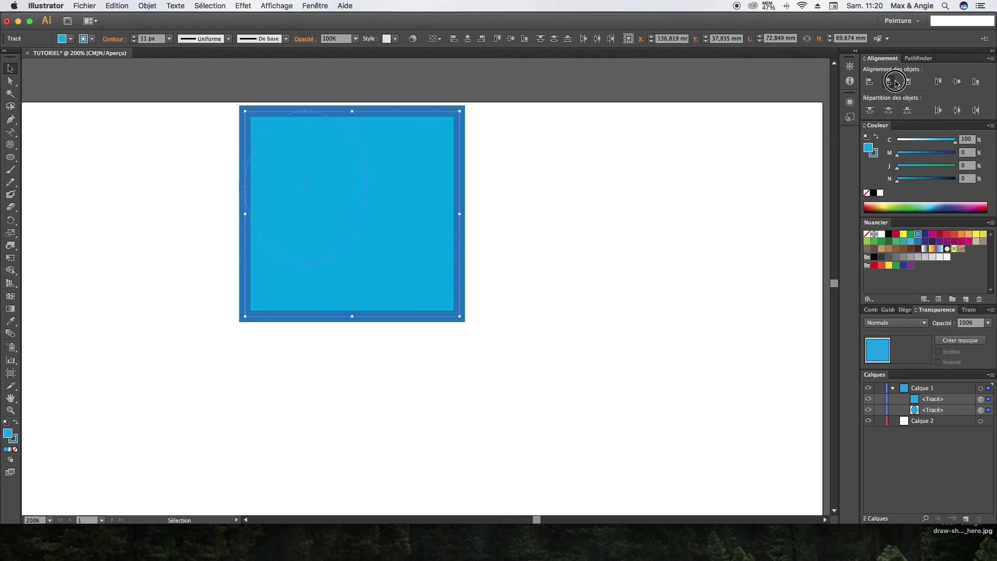
click(889, 82)
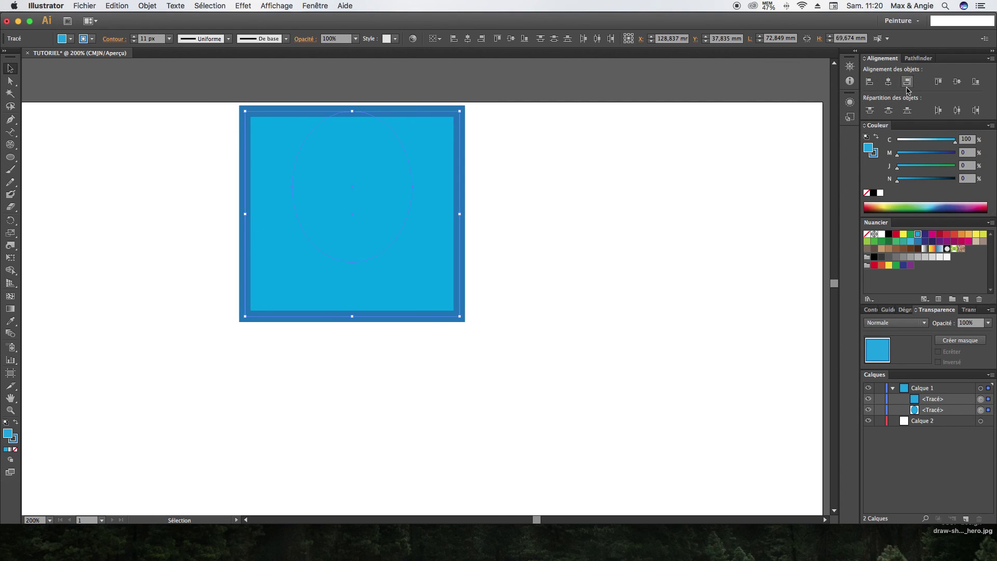
click(958, 83)
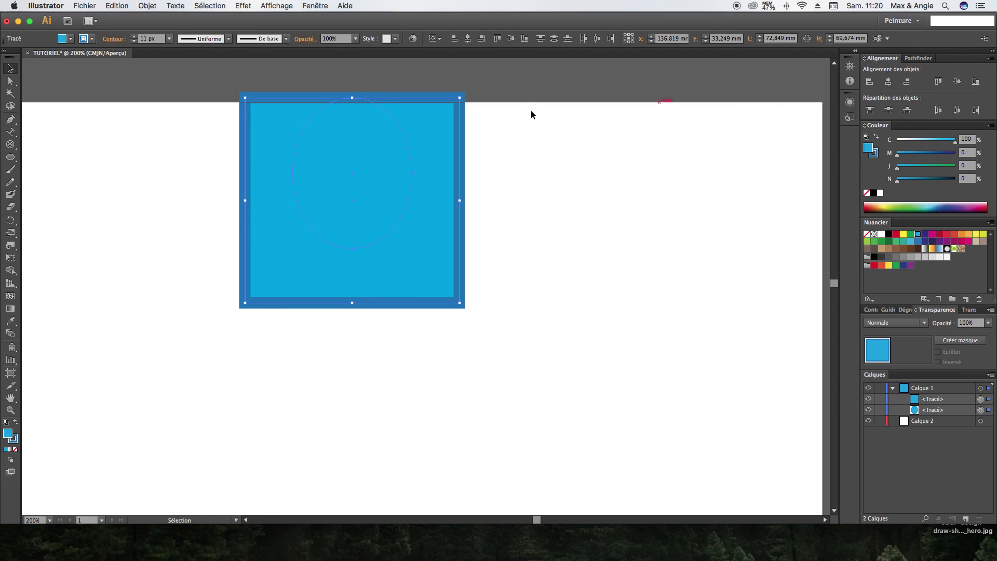
Move the rectangle straight down so the upper half of the ellipse protrudes above it.
click(8, 69)
click(519, 156)
drag(447, 162, 445, 247)
click(581, 191)
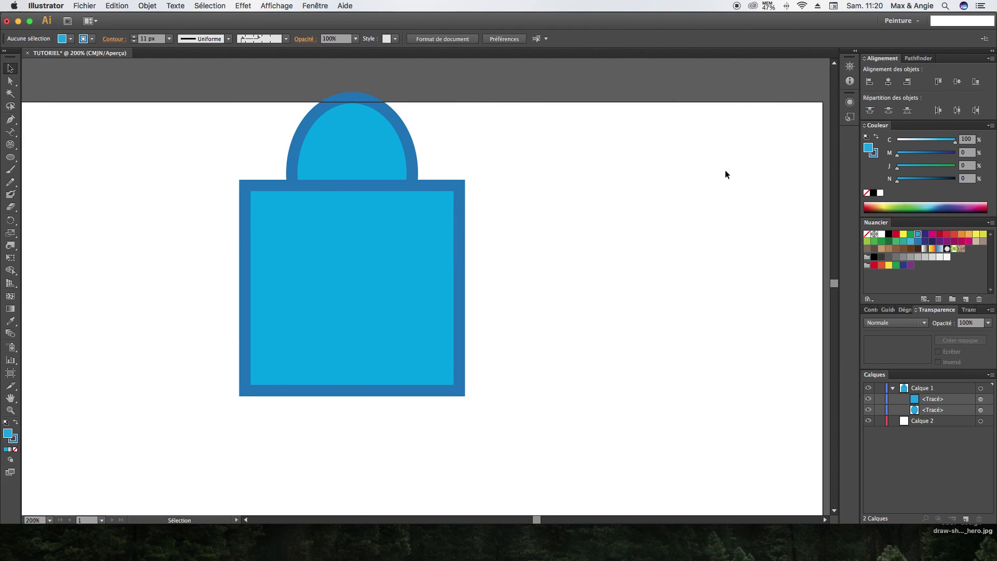